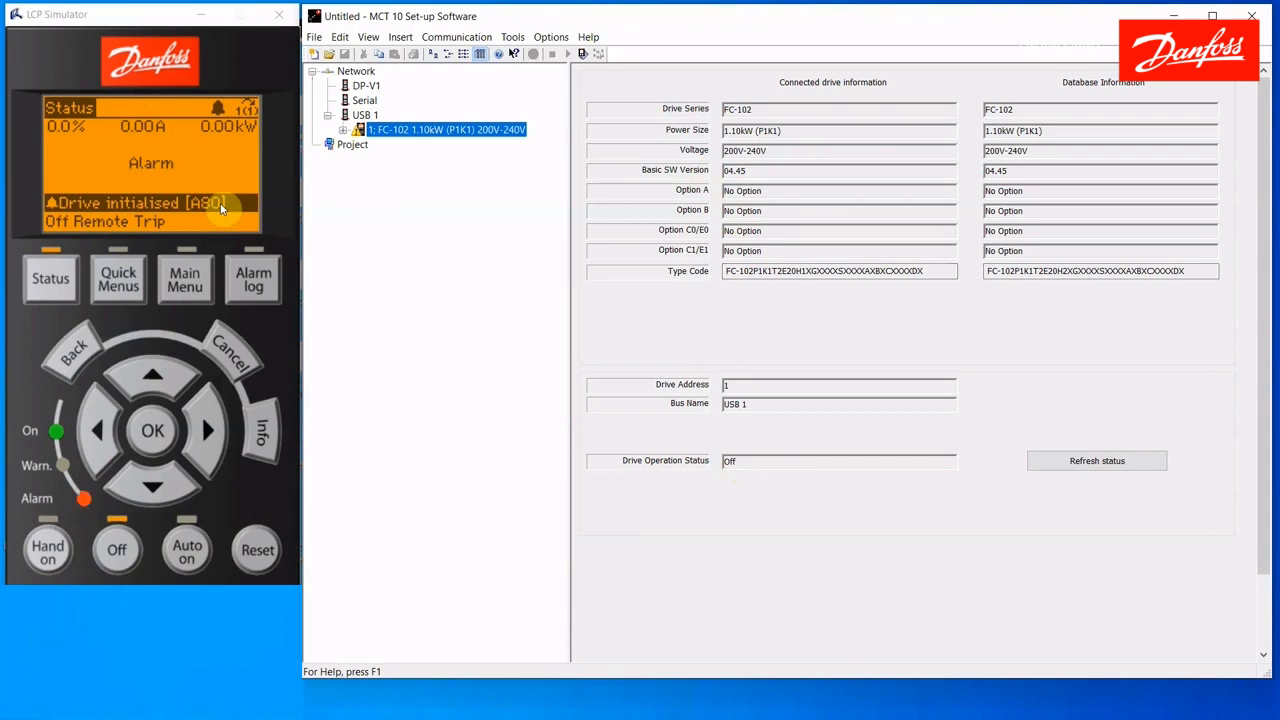
Reset the drive alarm on the LCP simulator and open the full parameter list of the FC-102 drive on USB 1.
left_click(253, 551)
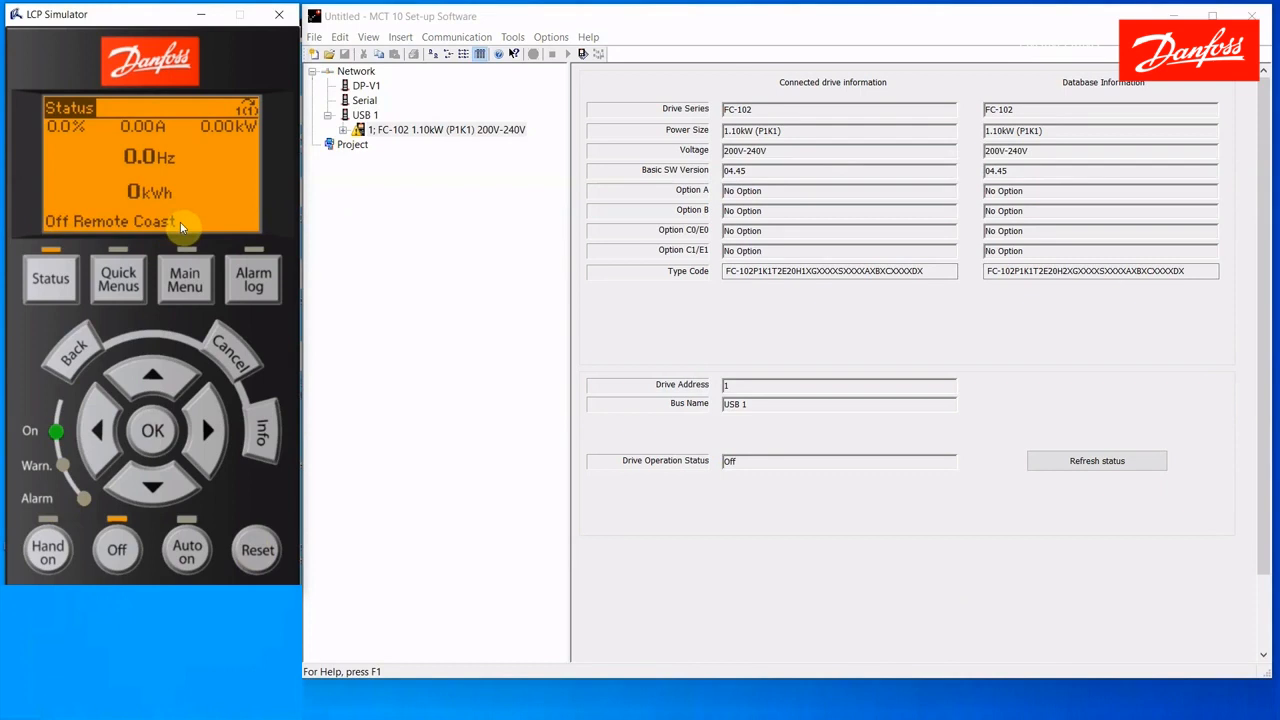
left_click(343, 132)
left_click(344, 132)
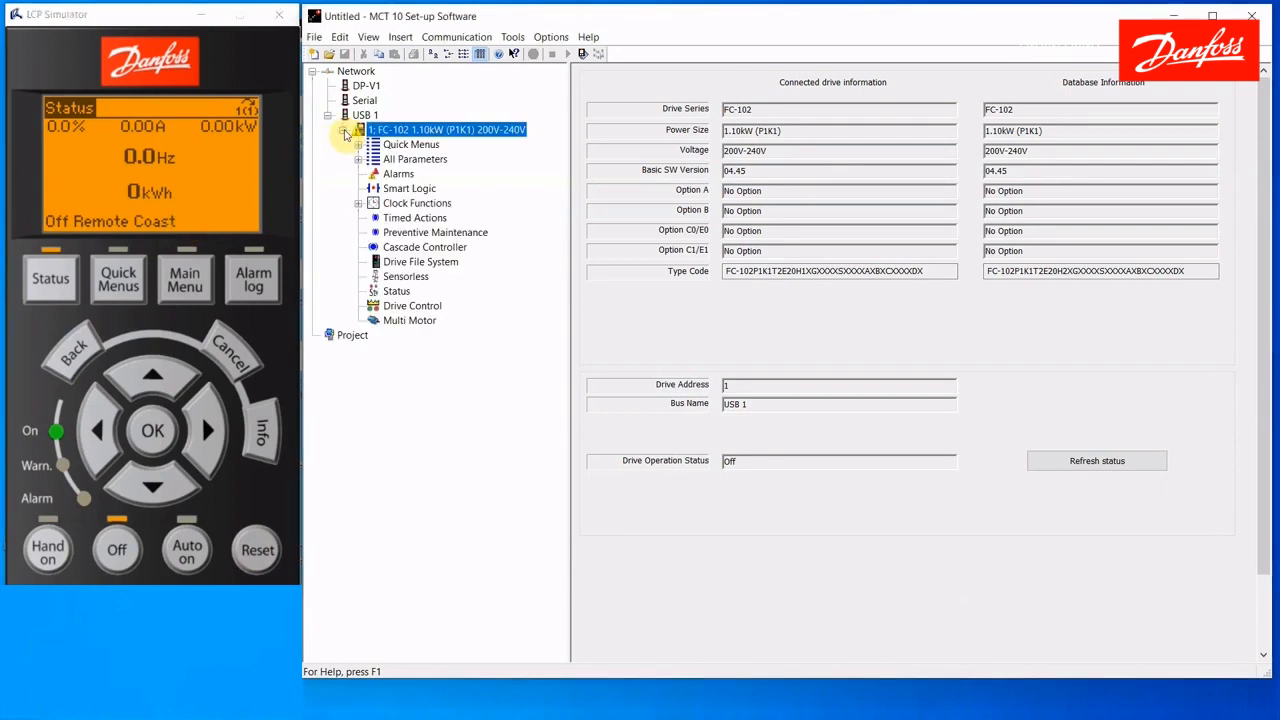
left_click(393, 162)
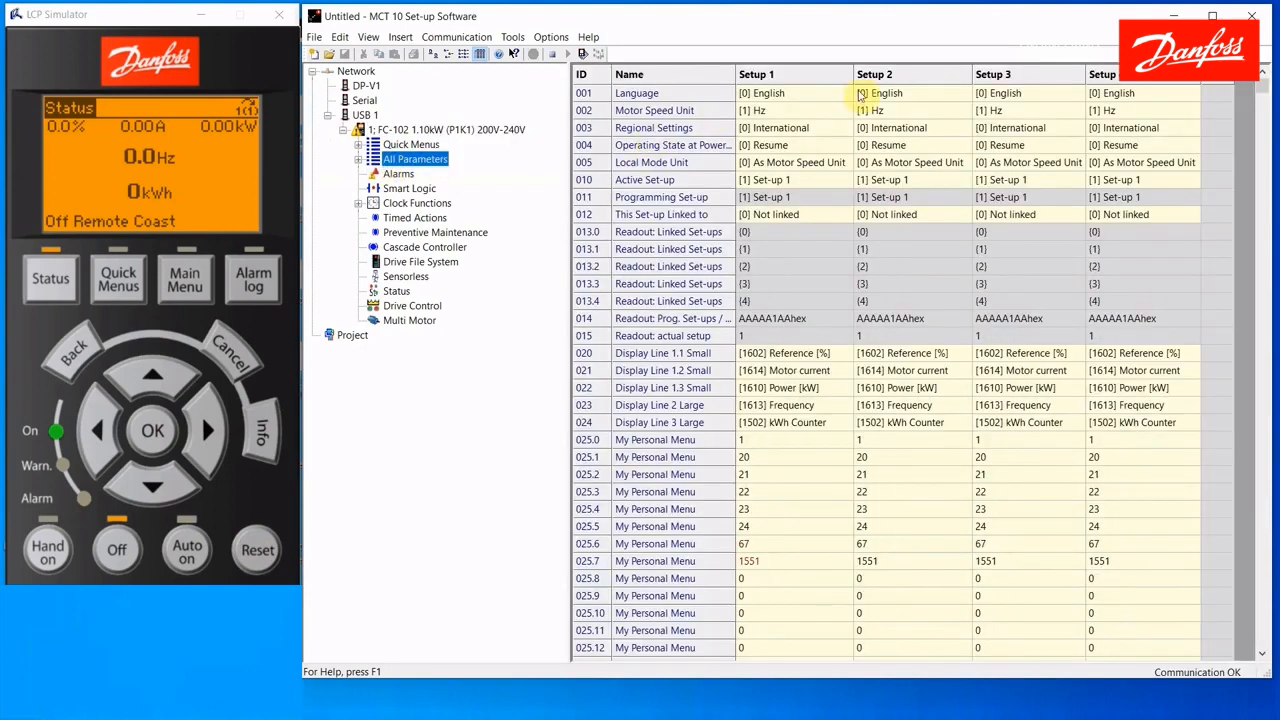
Look through the drive's parameter list and expand All Parameters into its numbered parameter groups.
left_click(1263, 122)
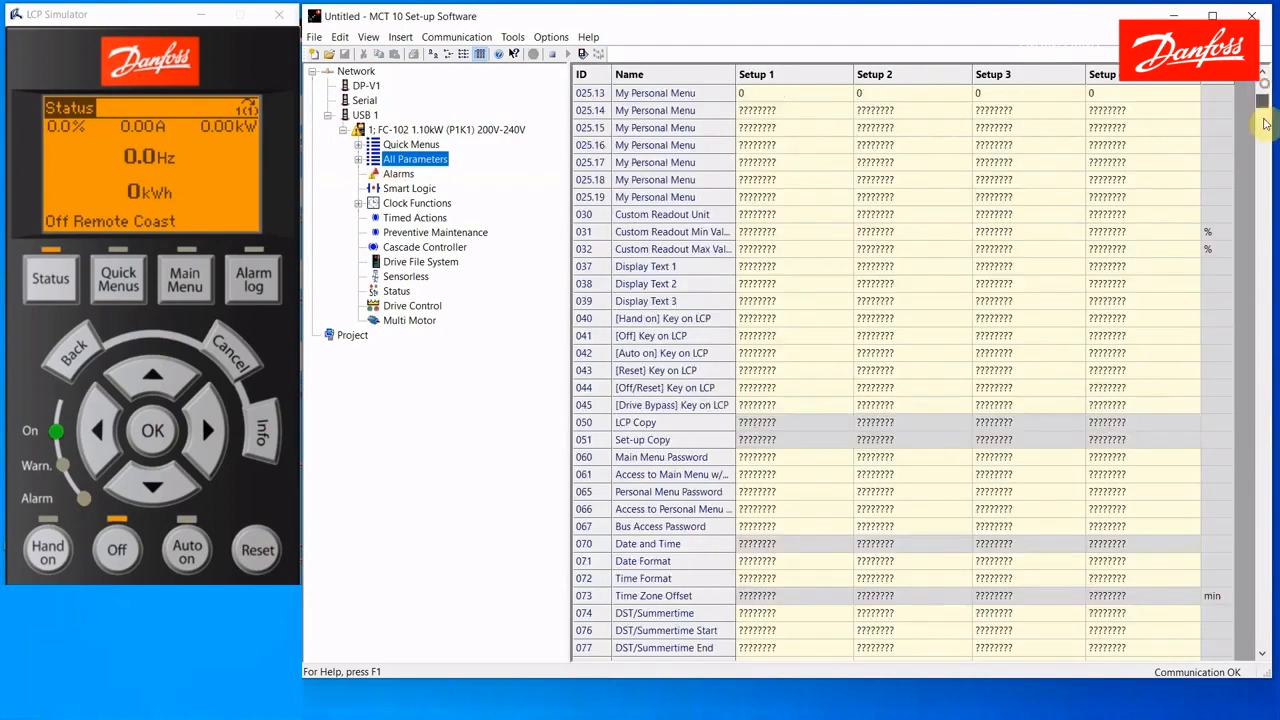
left_click_drag(1263, 122, 1264, 82)
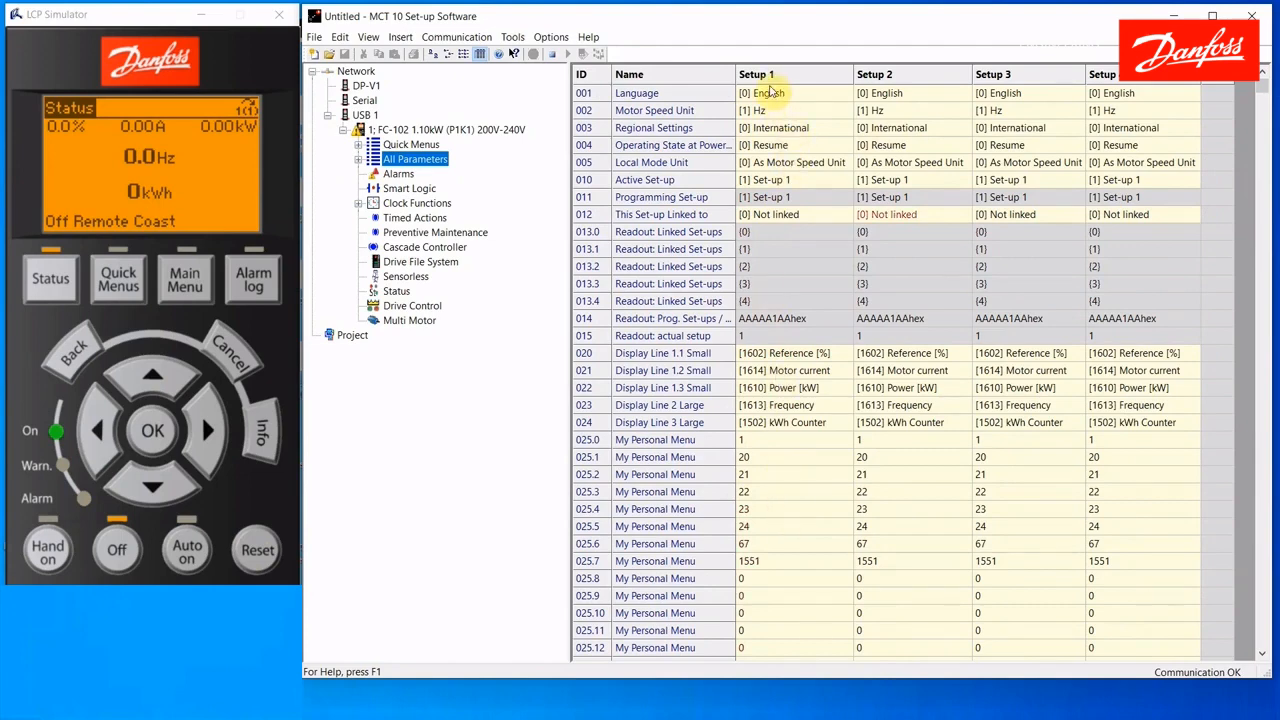
left_click(358, 160)
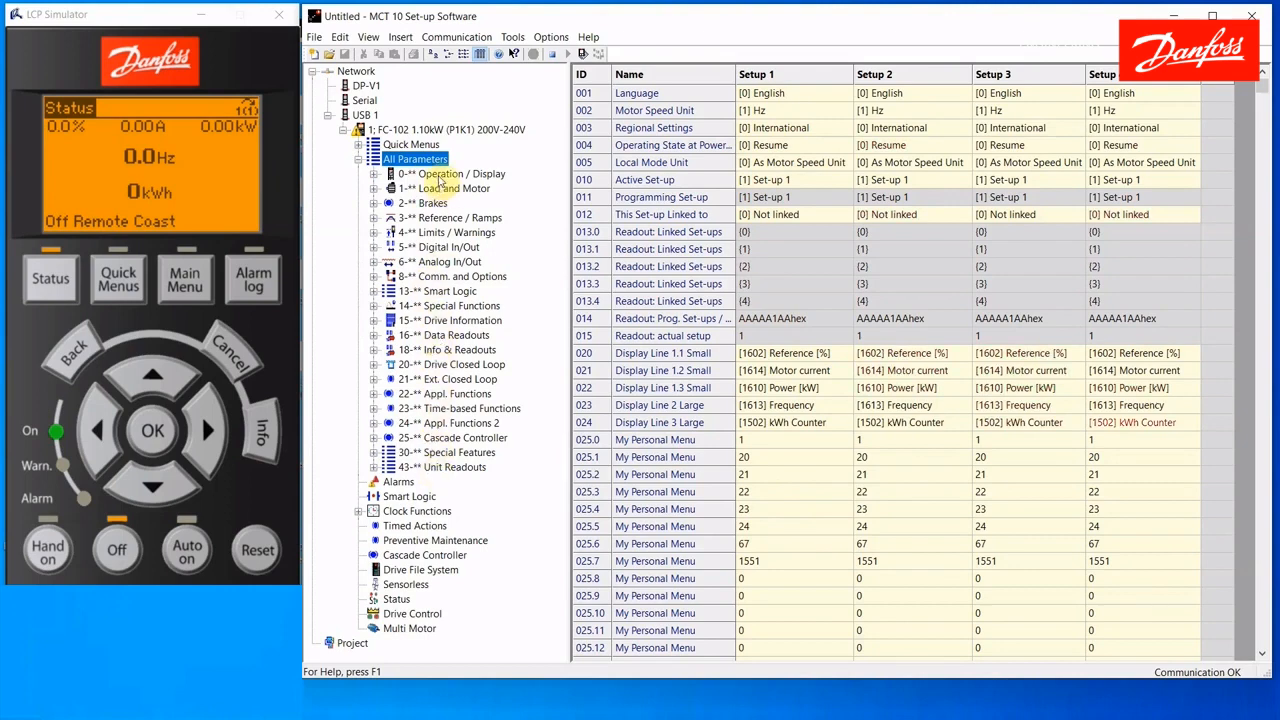
Browse the parameter groups in the LCP simulator's main menu and return to the 0-** Operation / Display group.
left_click(197, 282)
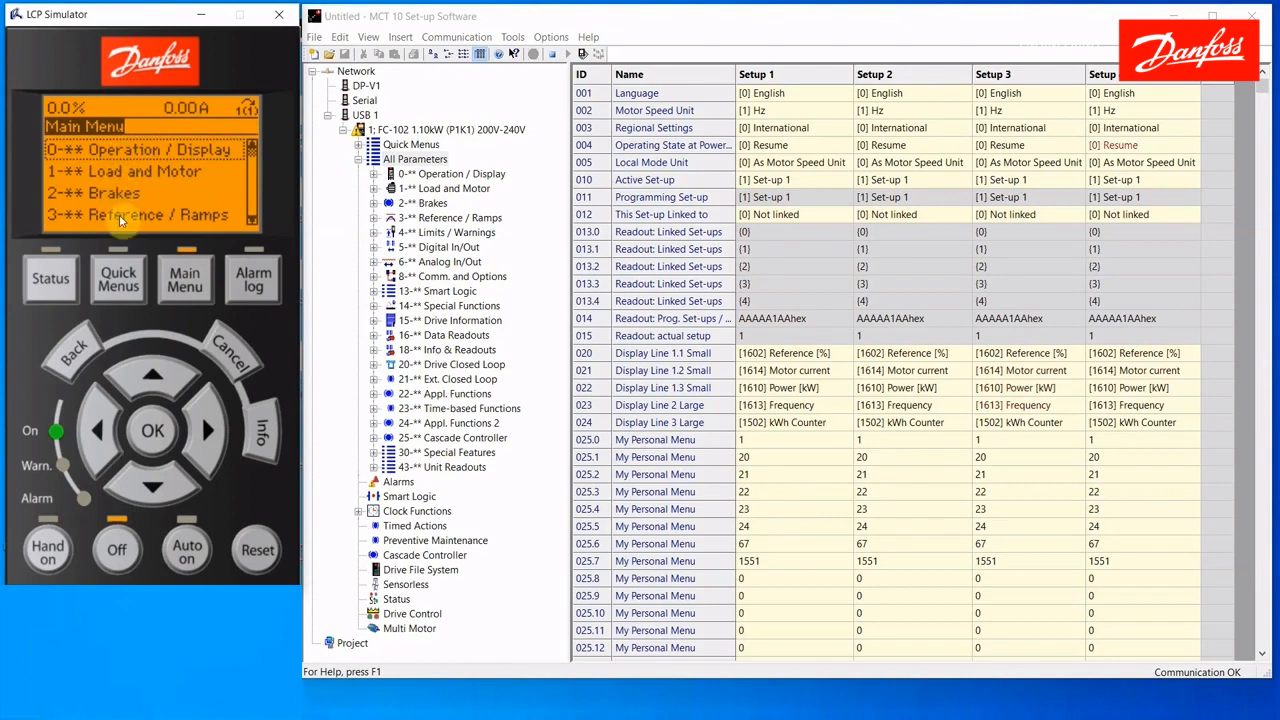
left_click(149, 491)
left_click(149, 491)
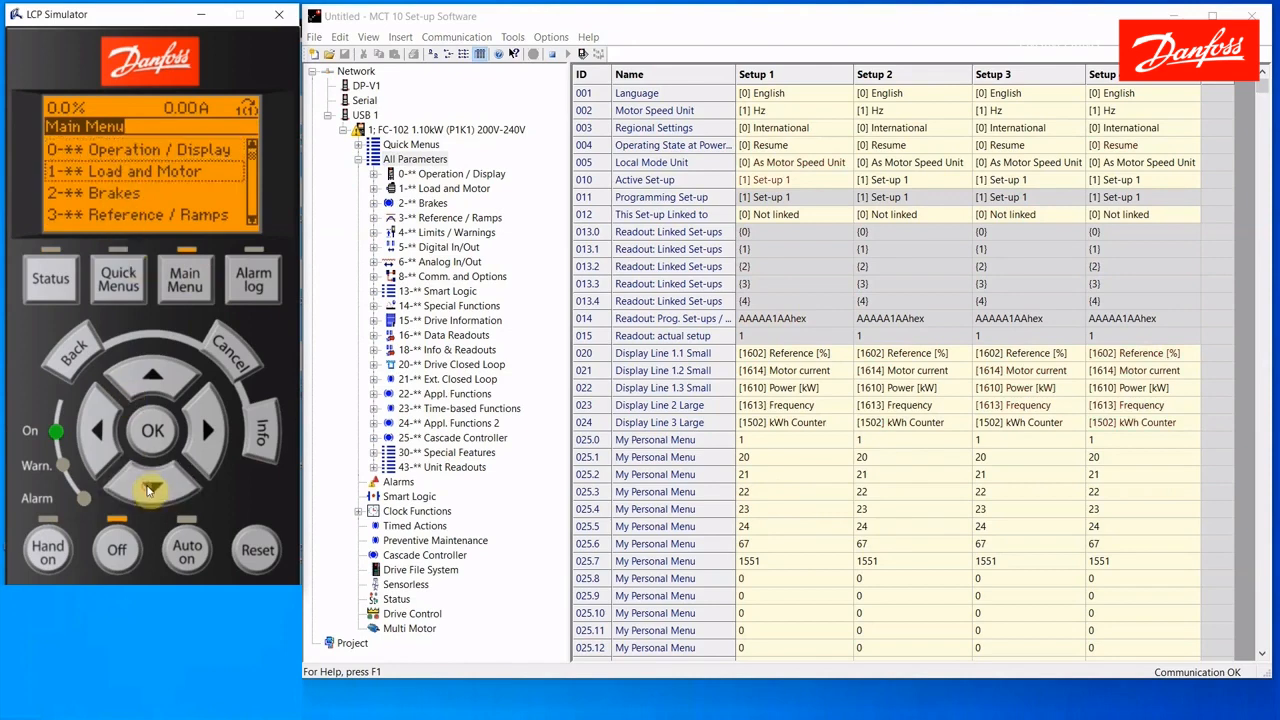
left_click(149, 491)
left_click(149, 490)
left_click(149, 488)
left_click(149, 484)
left_click(149, 480)
left_click(149, 476)
left_click(149, 474)
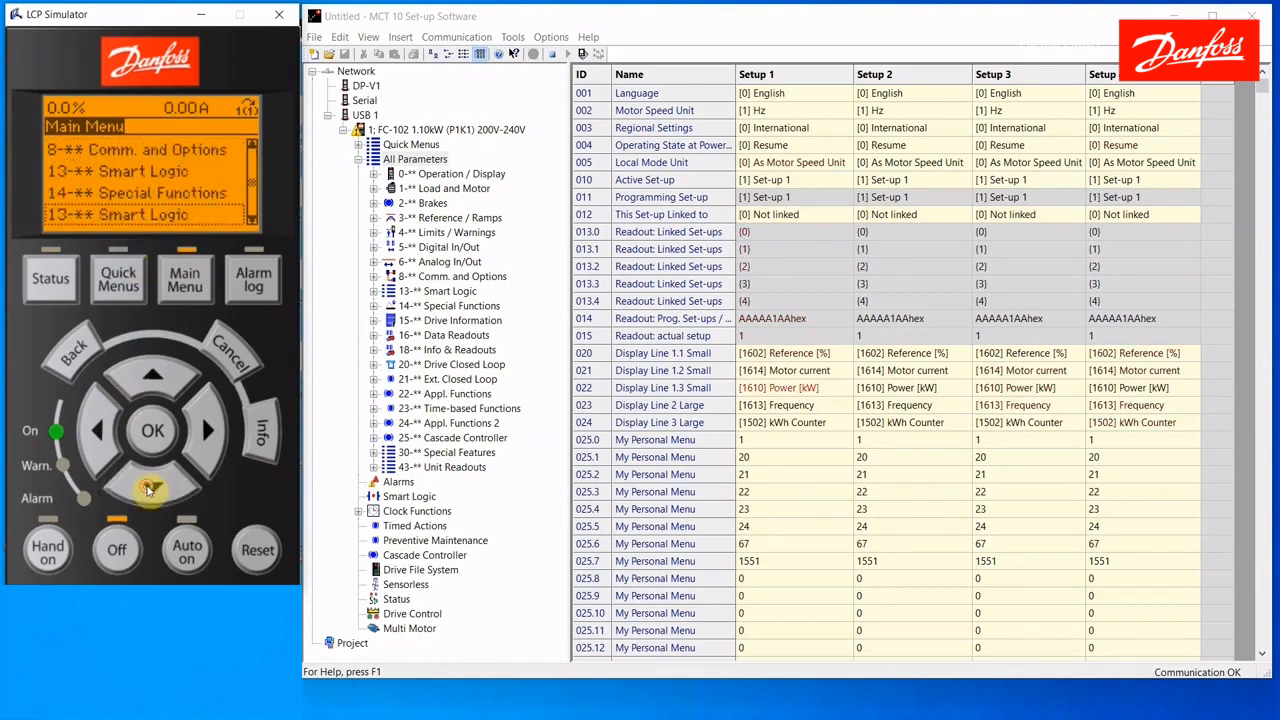
left_click(149, 470)
left_click(149, 467)
left_click(149, 383)
left_click(149, 383)
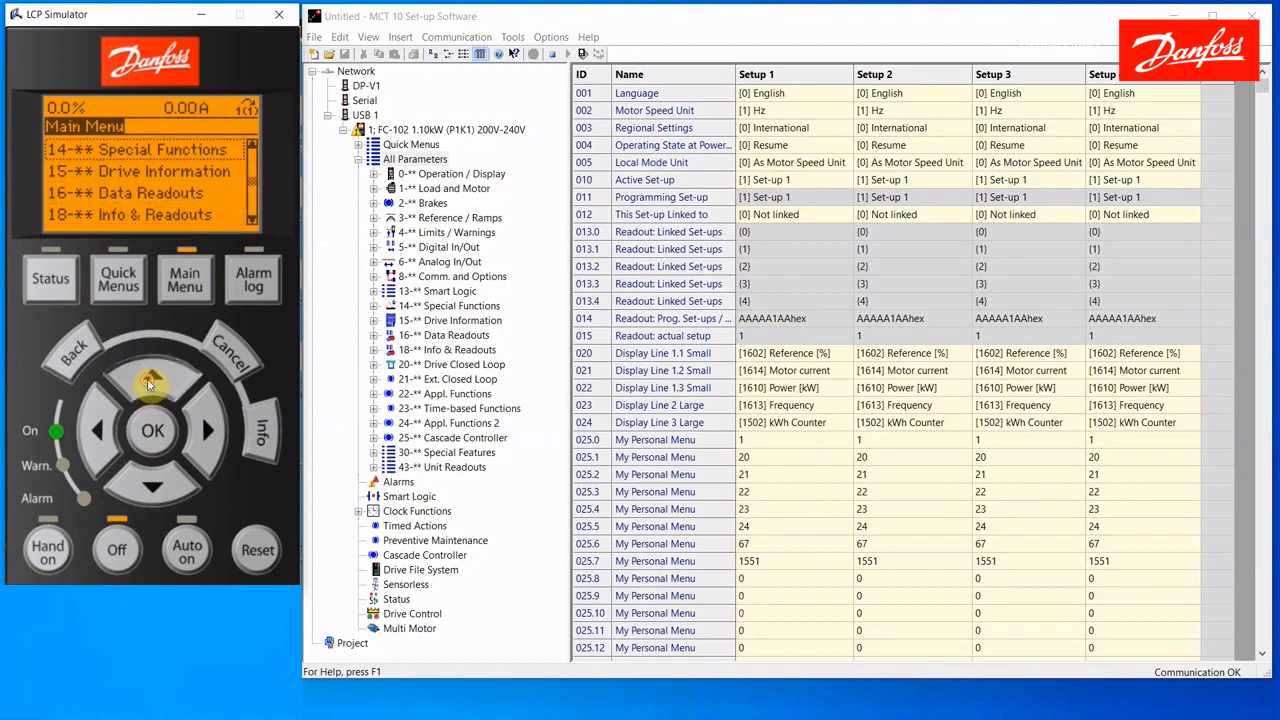
left_click(149, 383)
left_click(149, 383)
left_click(149, 383)
left_click(149, 383)
left_click(149, 383)
left_click(149, 383)
left_click(149, 383)
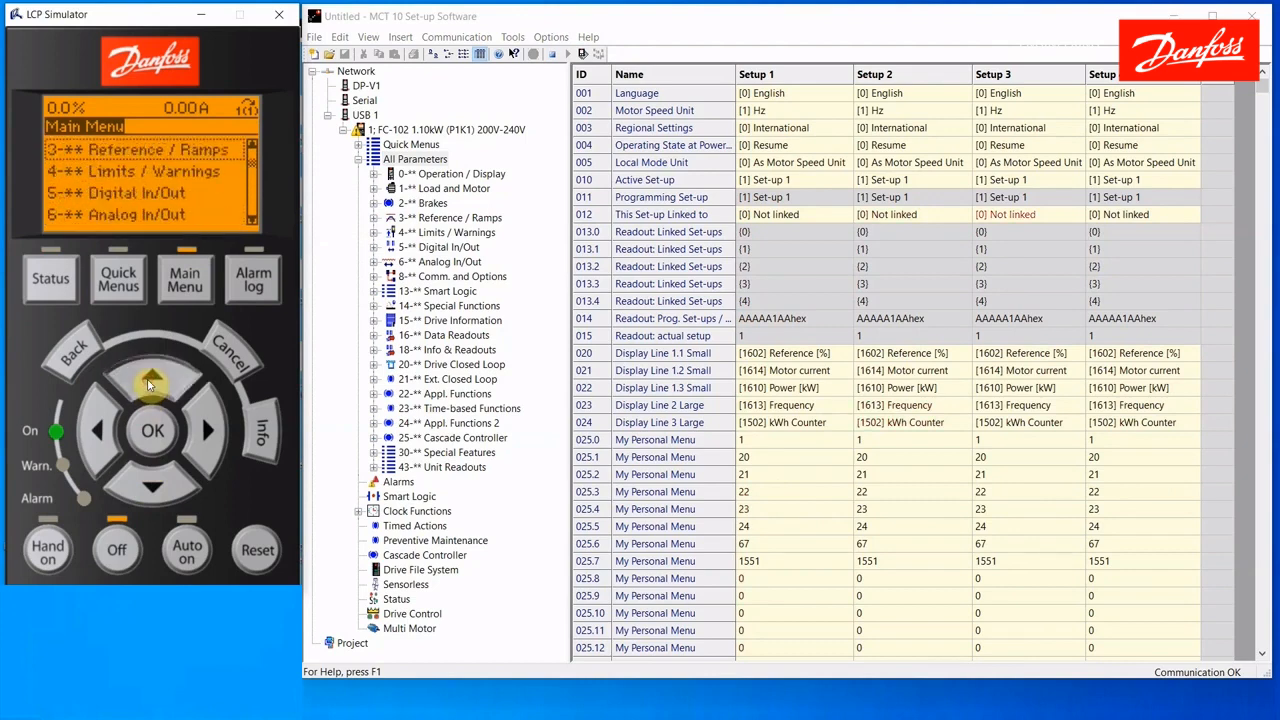
left_click(149, 383)
left_click(149, 383)
left_click(149, 383)
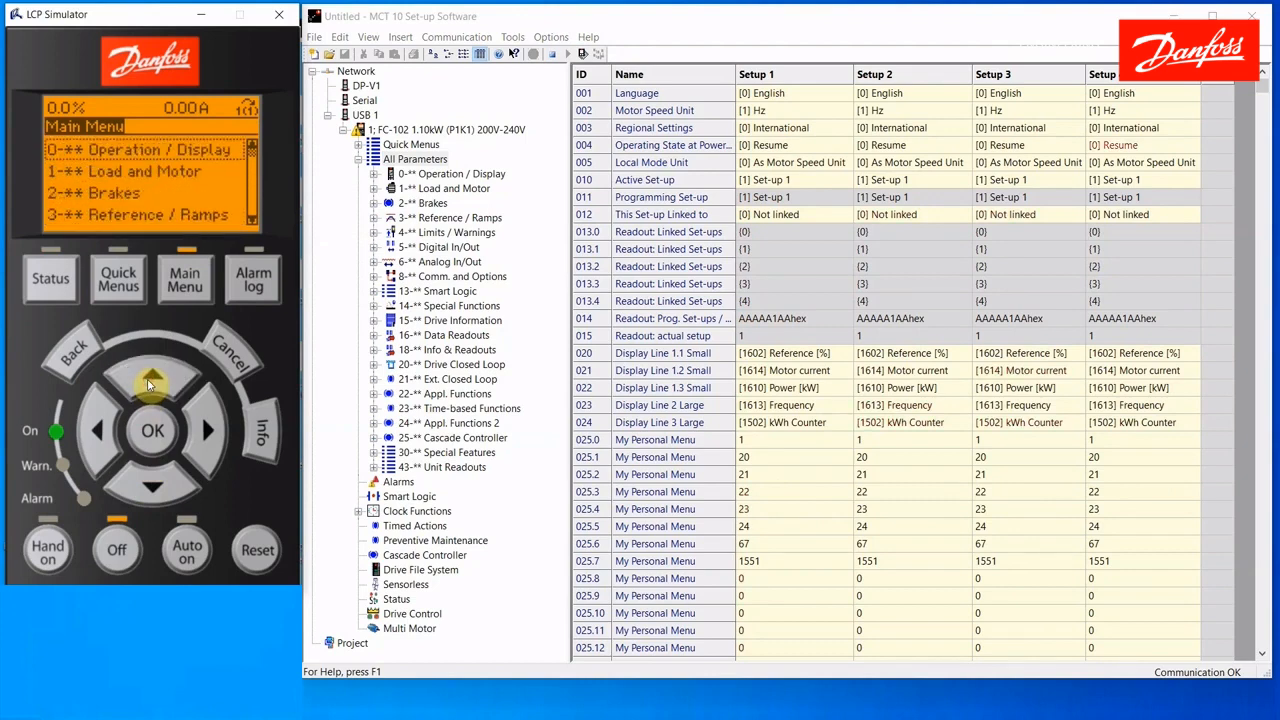
Set parameter 002 Motor Speed Unit to [0] RPM for Setup 1 in the drive's All Parameters list.
left_click(432, 162)
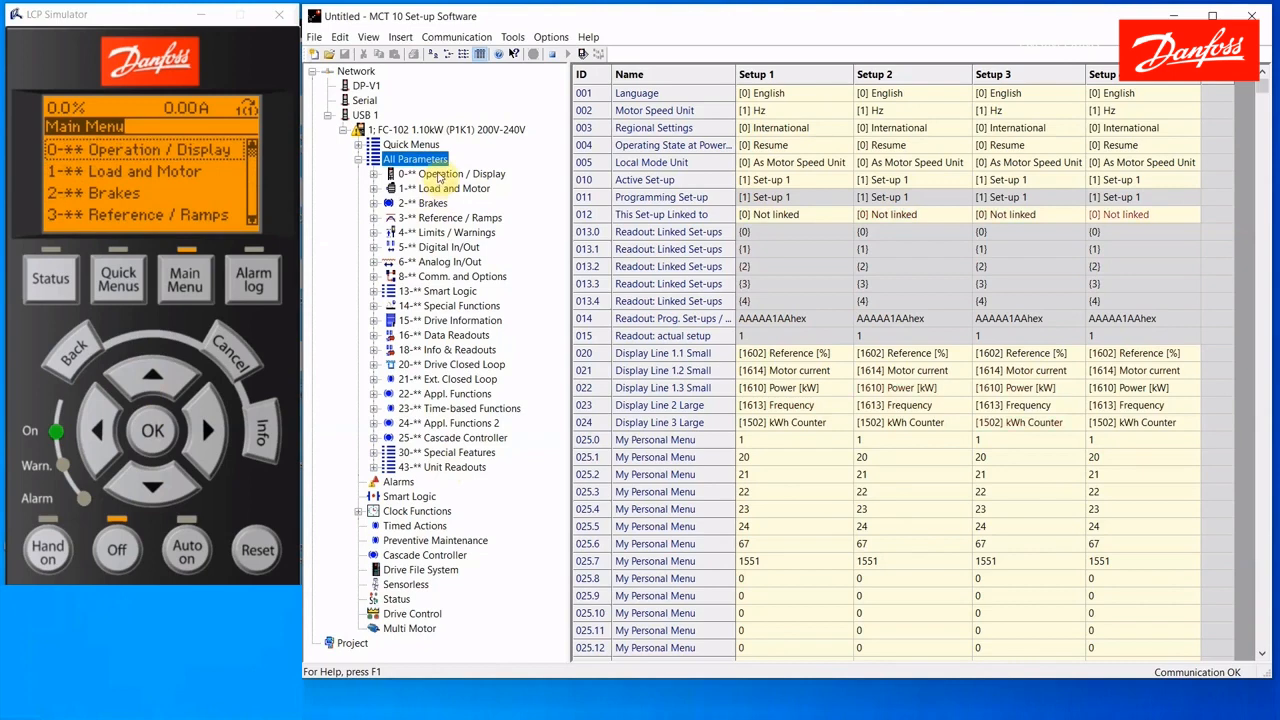
left_click(776, 113)
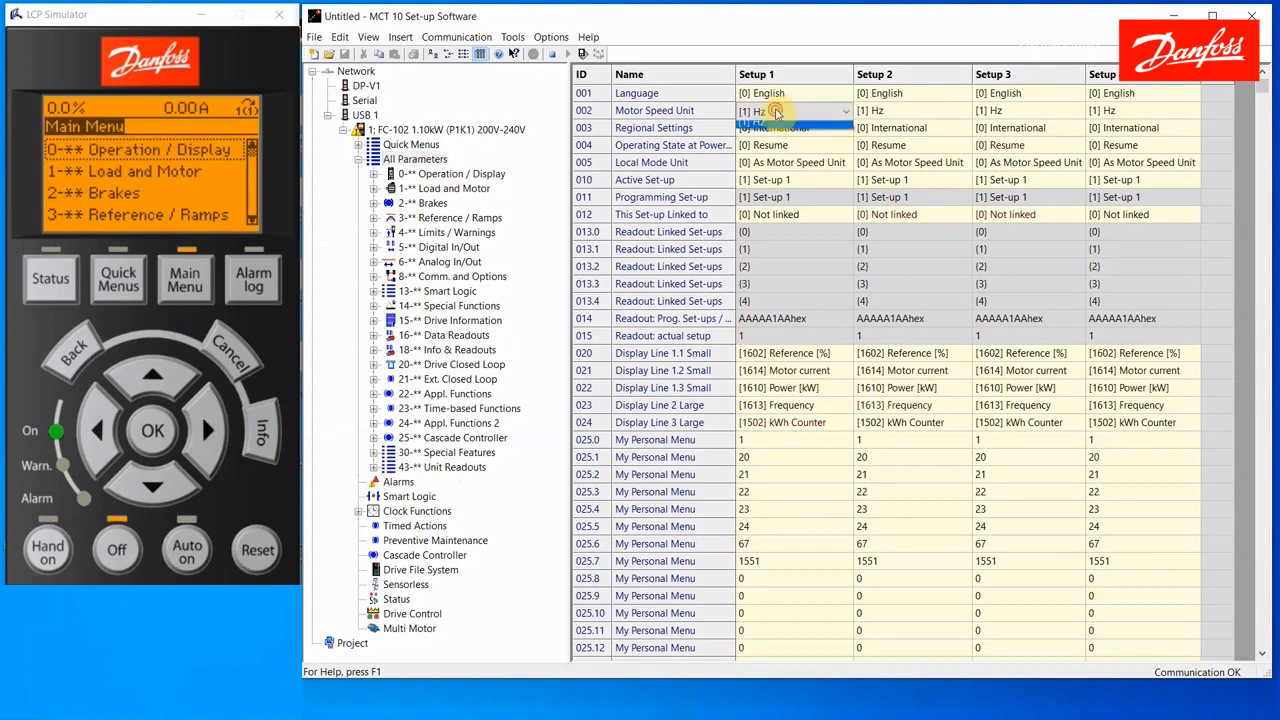
left_click(776, 113)
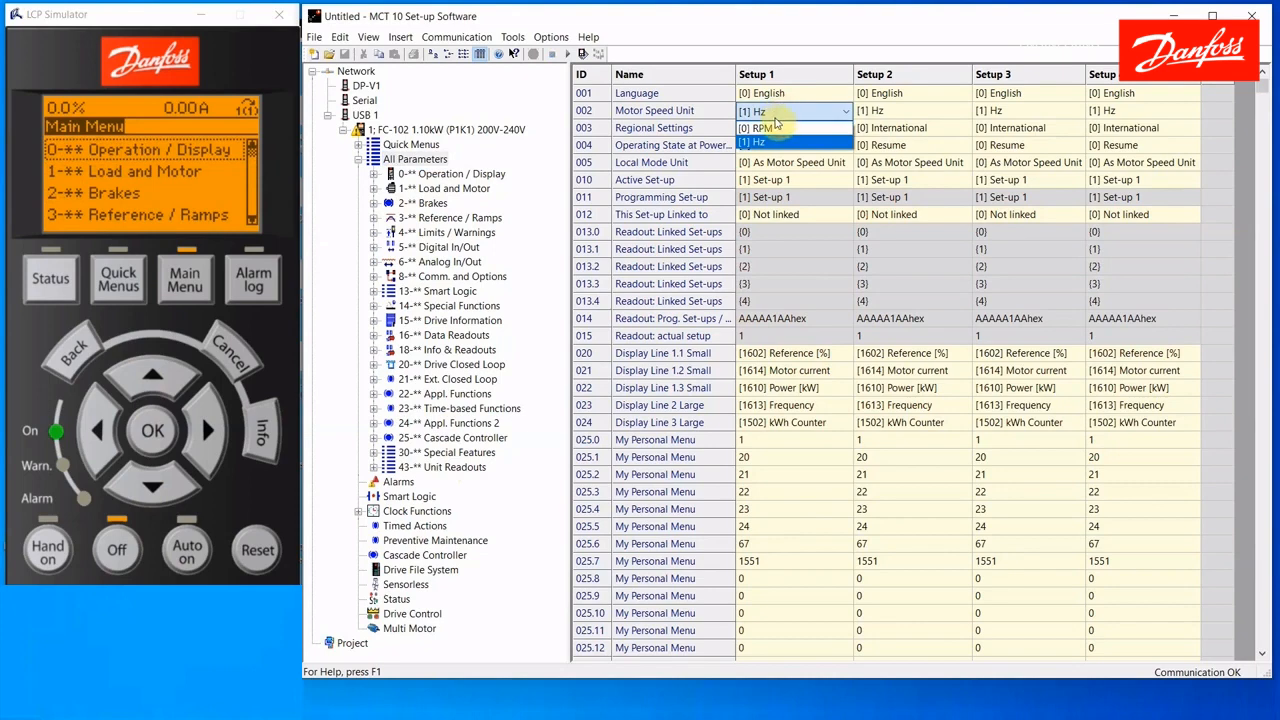
left_click(776, 134)
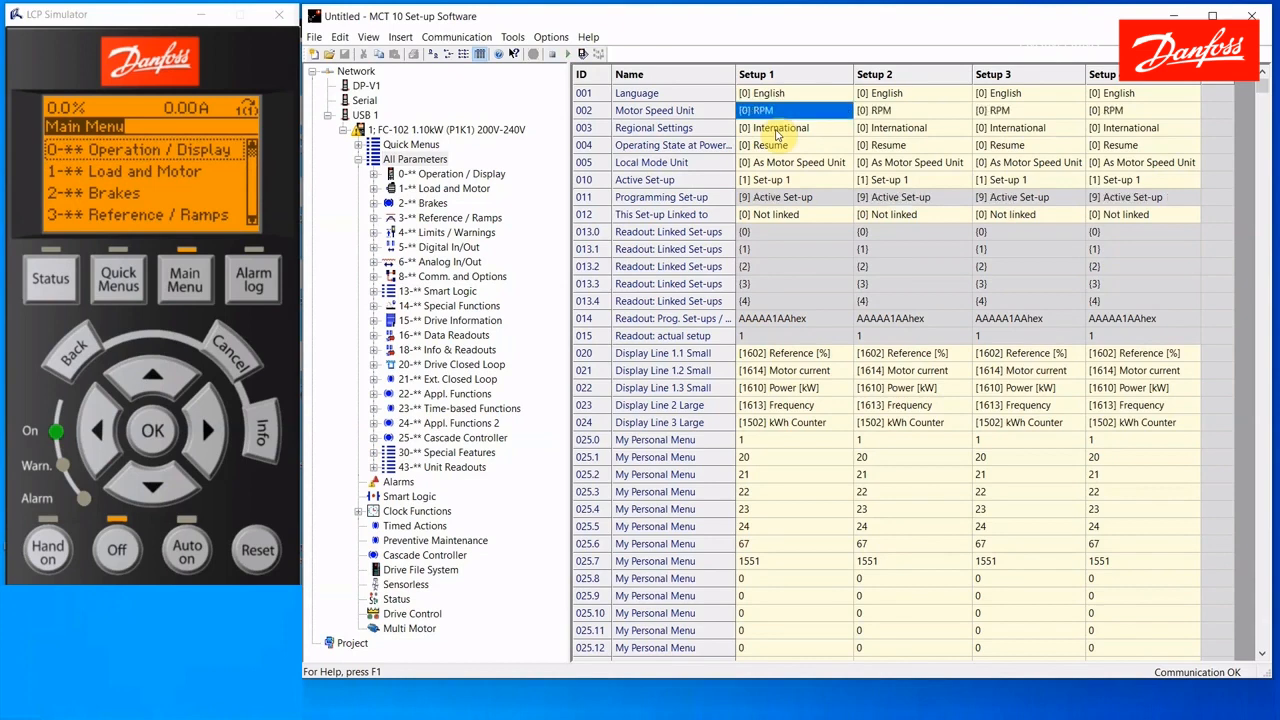
On the LCP simulator, set parameter 0-02 Motor Speed Unit under Operation / Display, Basic Settings, to [1] Hz.
left_click(190, 281)
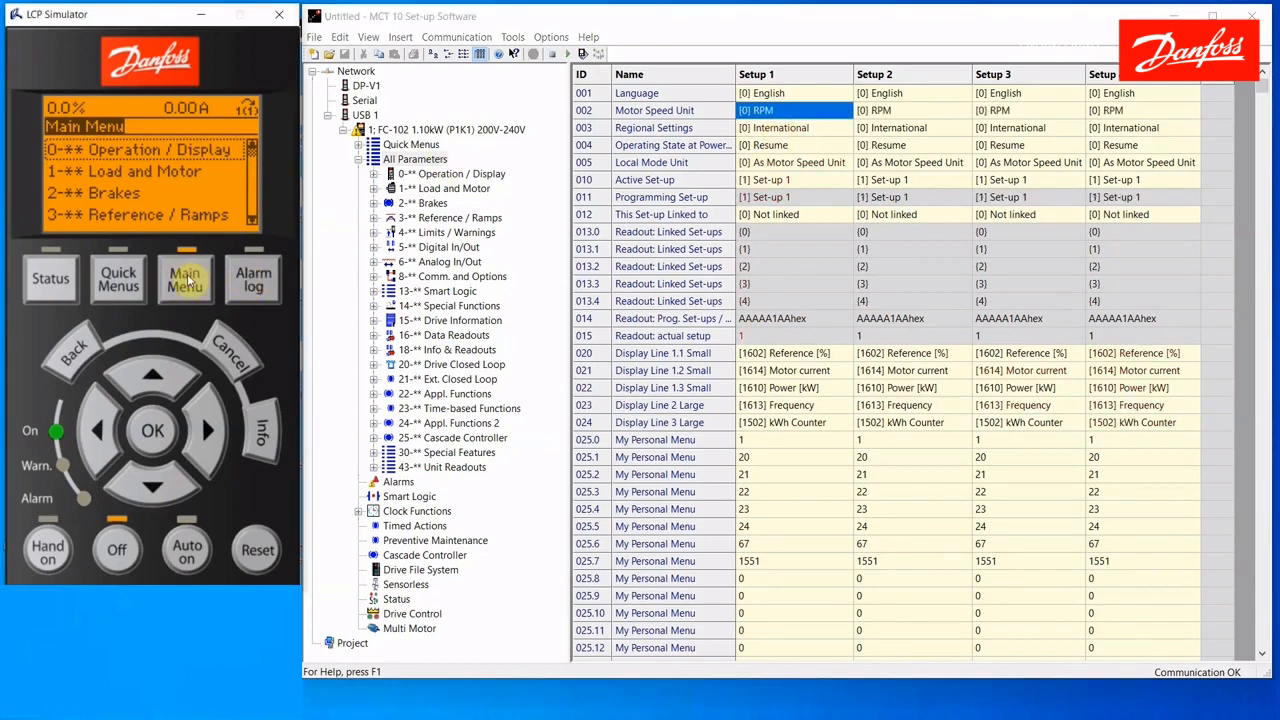
left_click(153, 431)
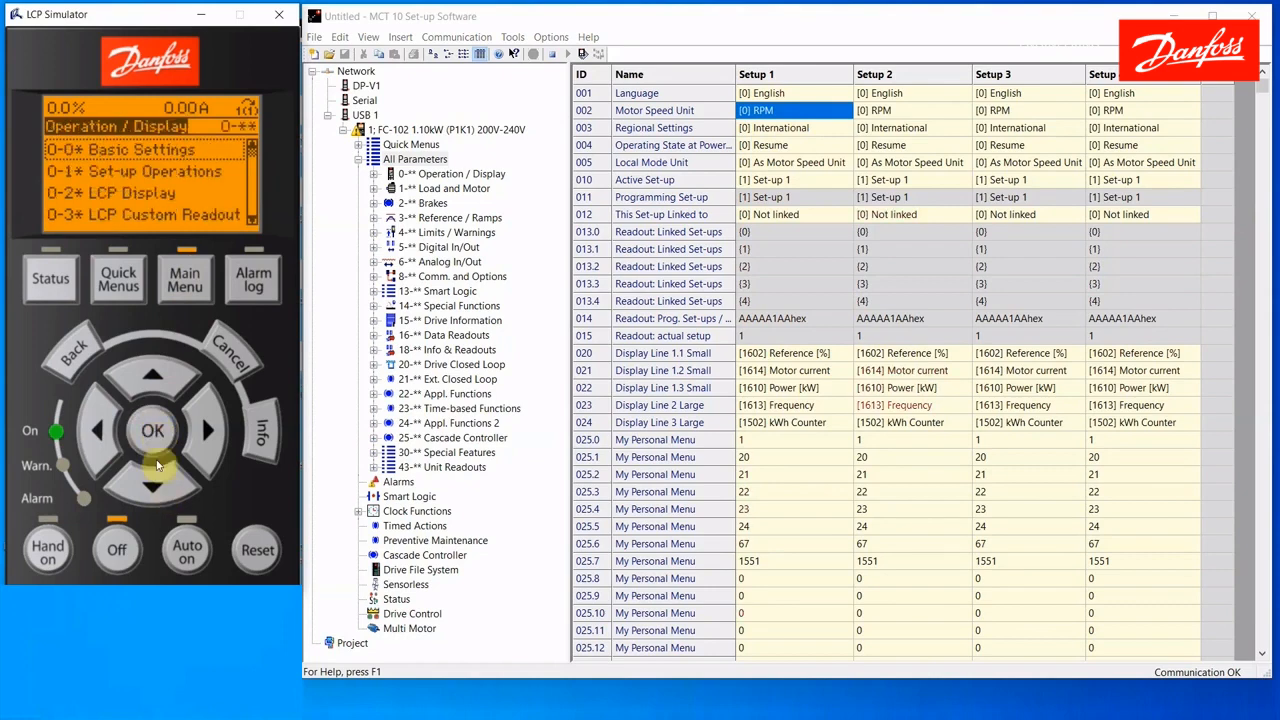
left_click(148, 434)
left_click(152, 484)
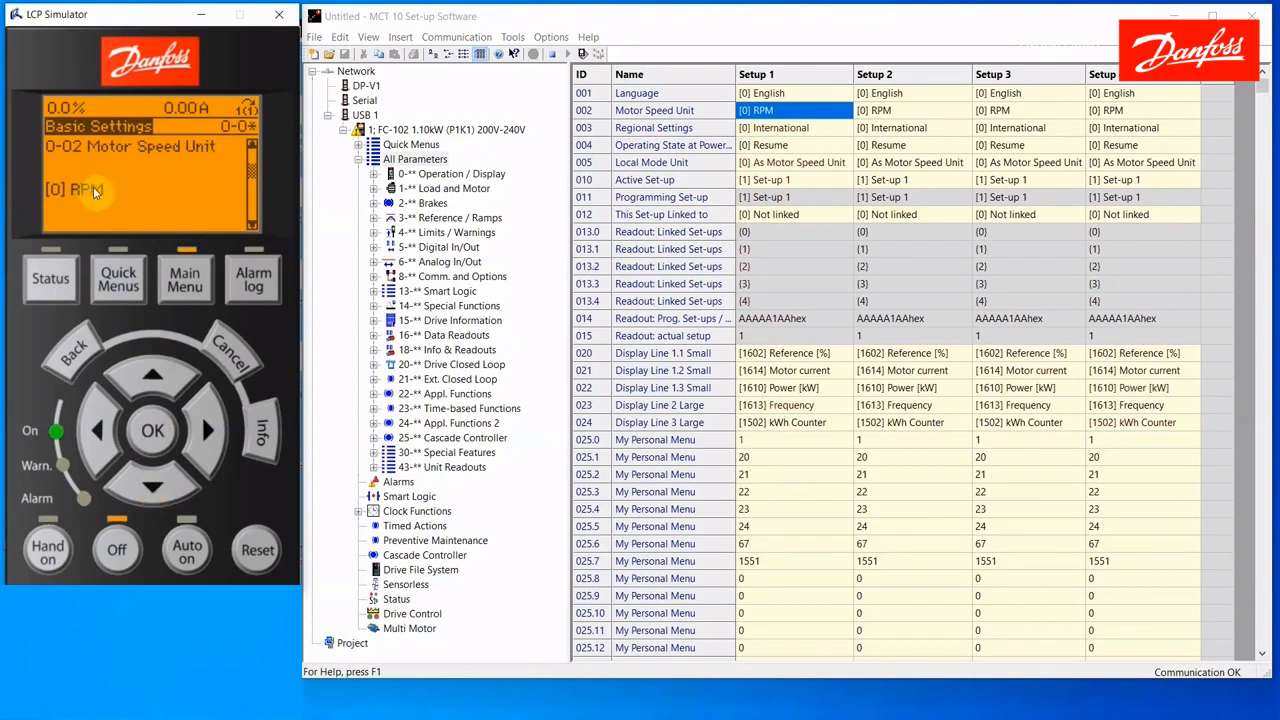
left_click(144, 429)
left_click(147, 380)
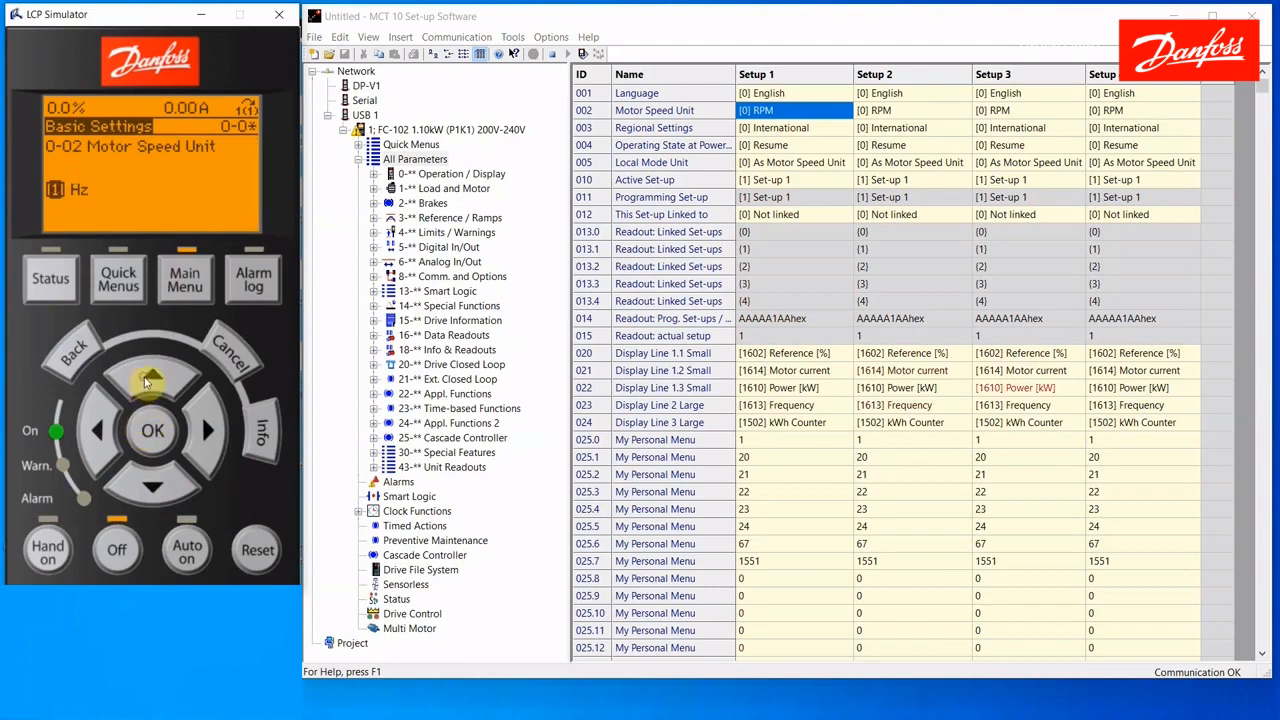
left_click(152, 440)
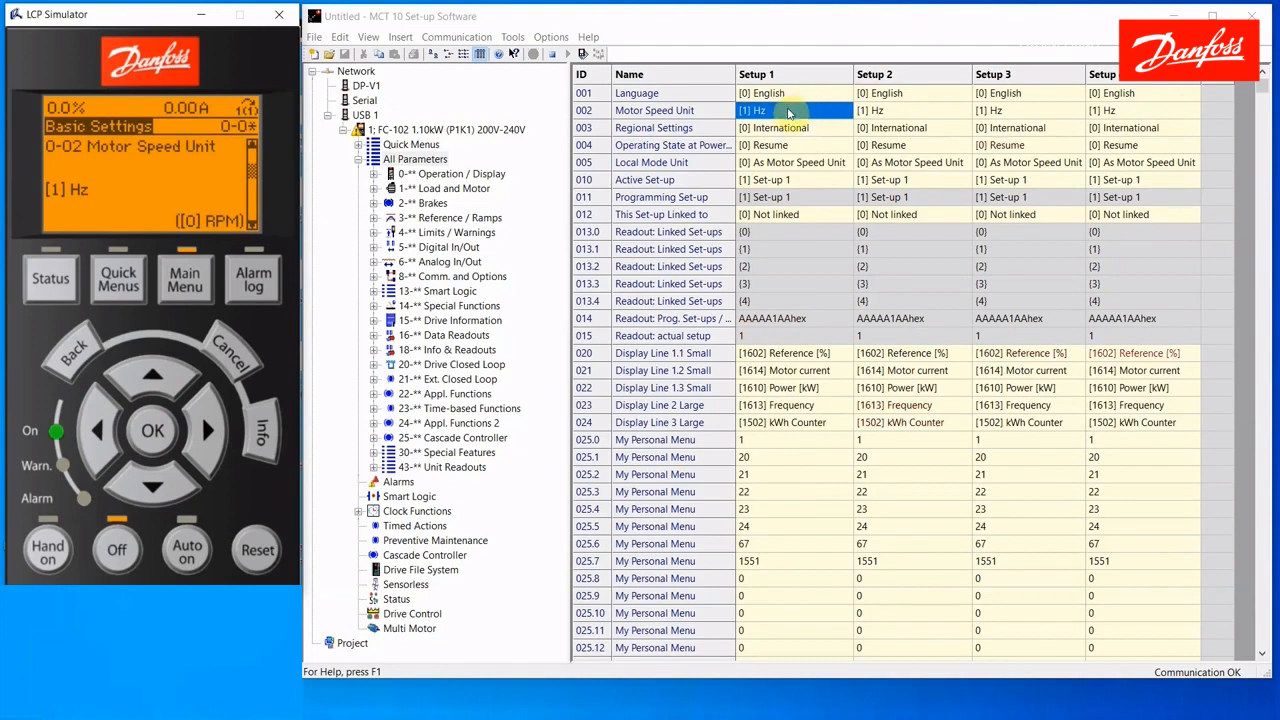
Collapse the FC-102 drive's tree and copy the drive into Project, reading its parameters from the drive.
left_click(359, 160)
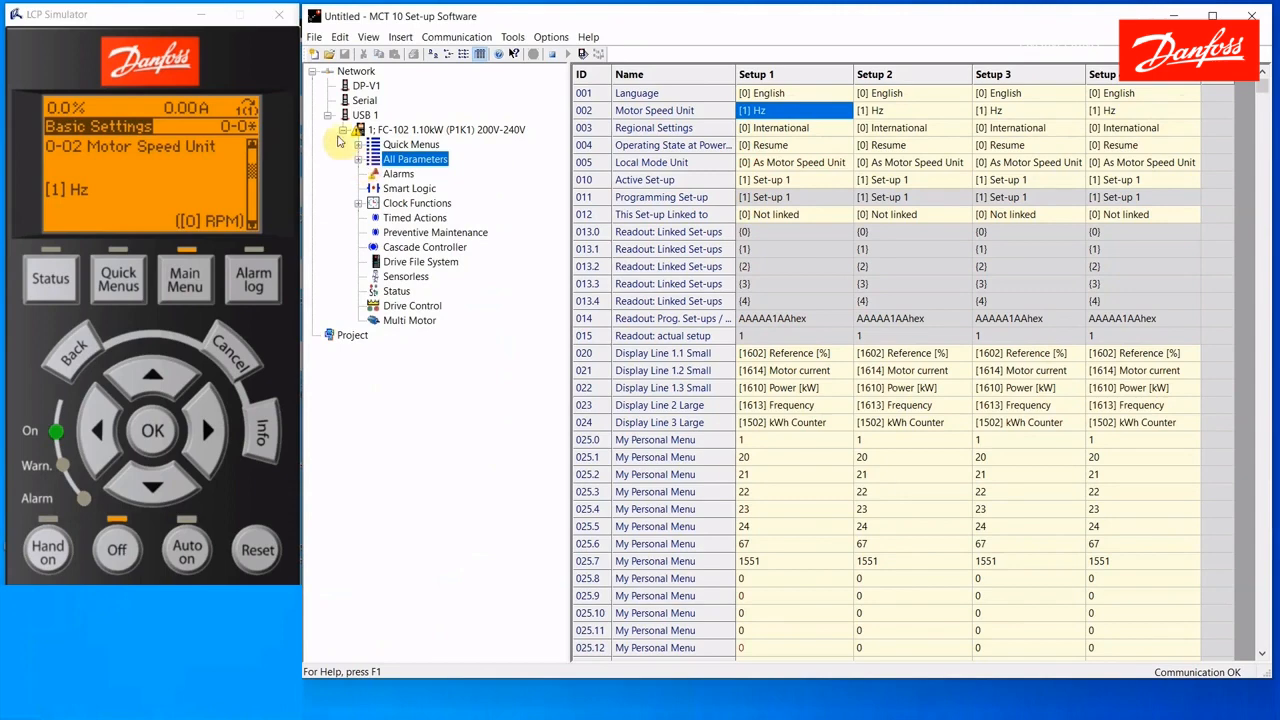
left_click(343, 130)
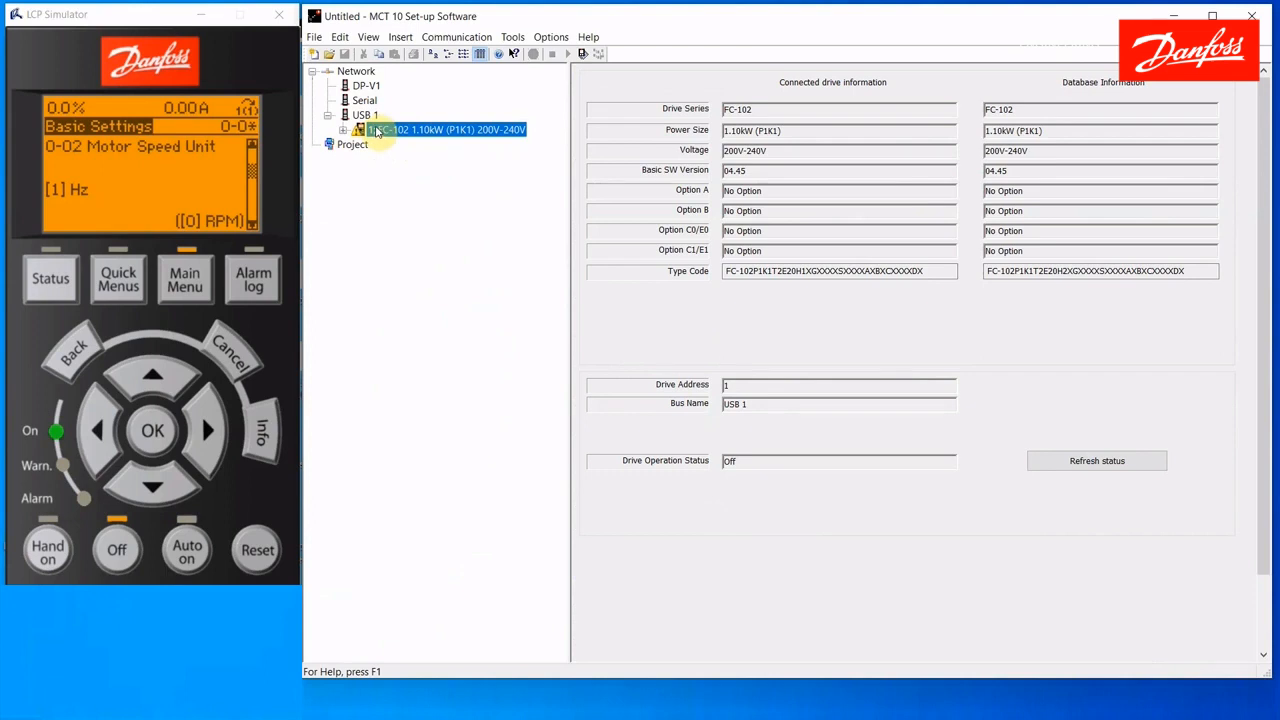
left_click(353, 145)
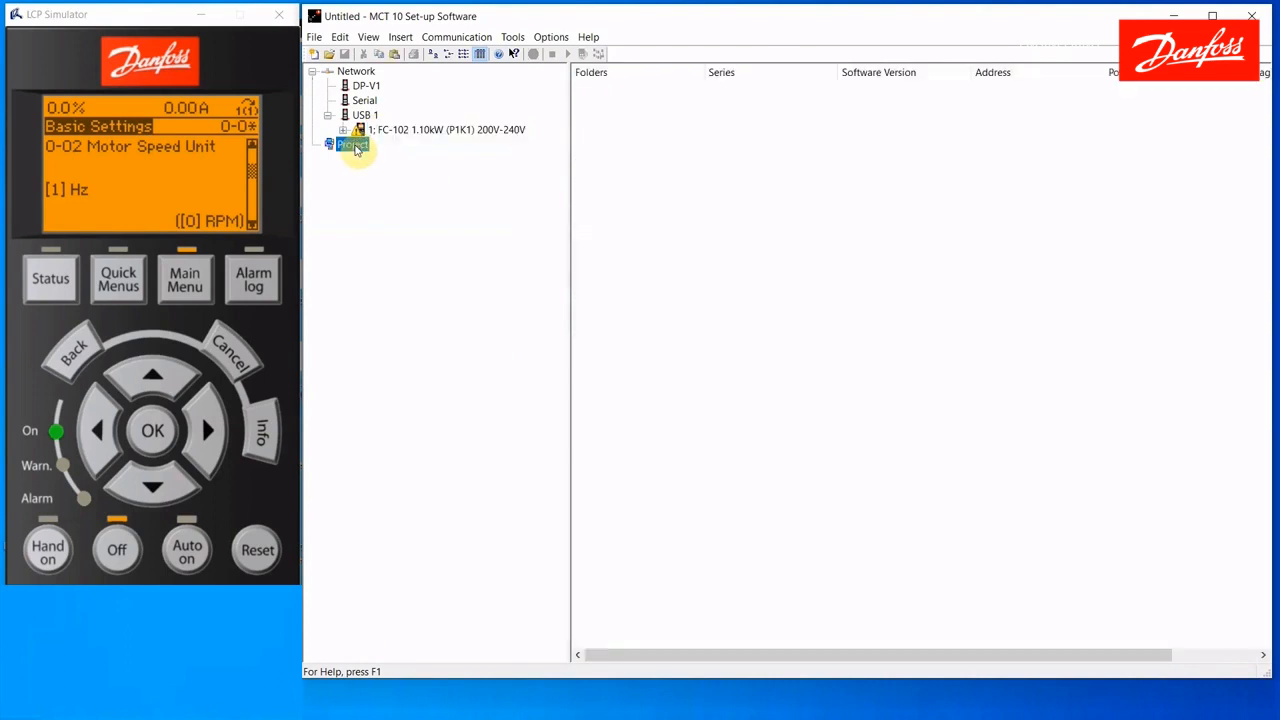
left_click(398, 131)
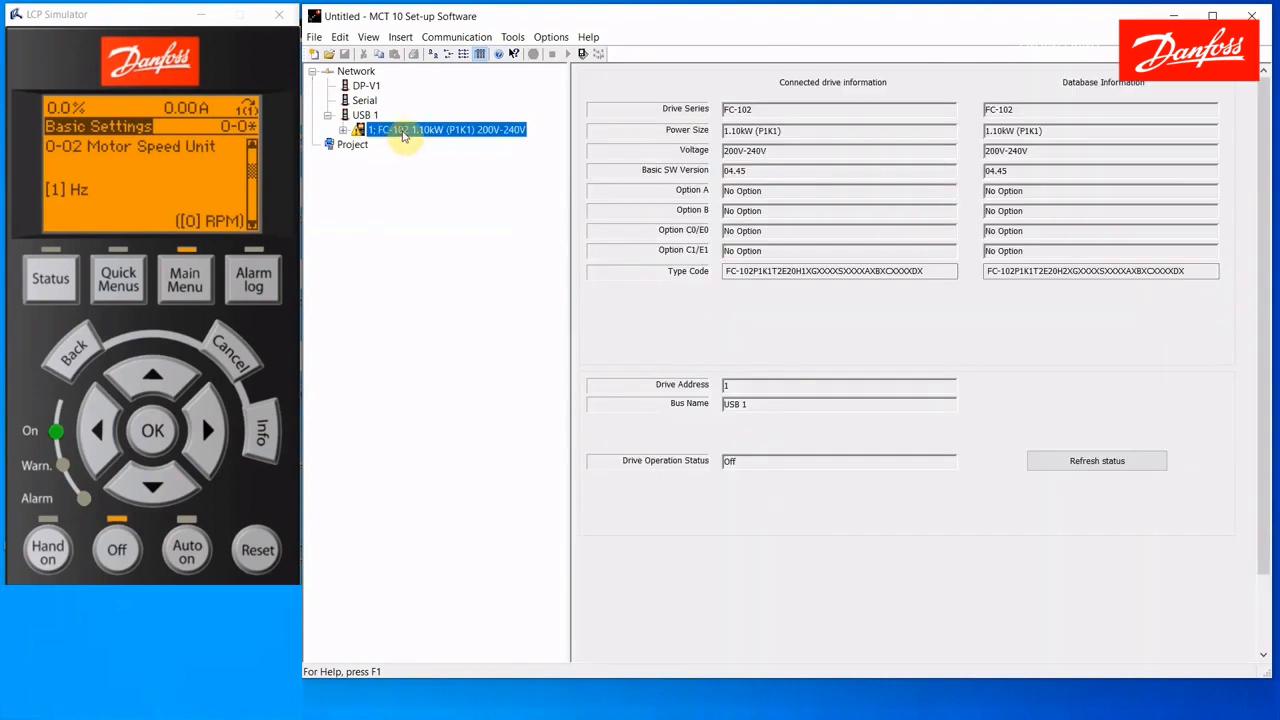
left_click_drag(403, 137, 347, 151)
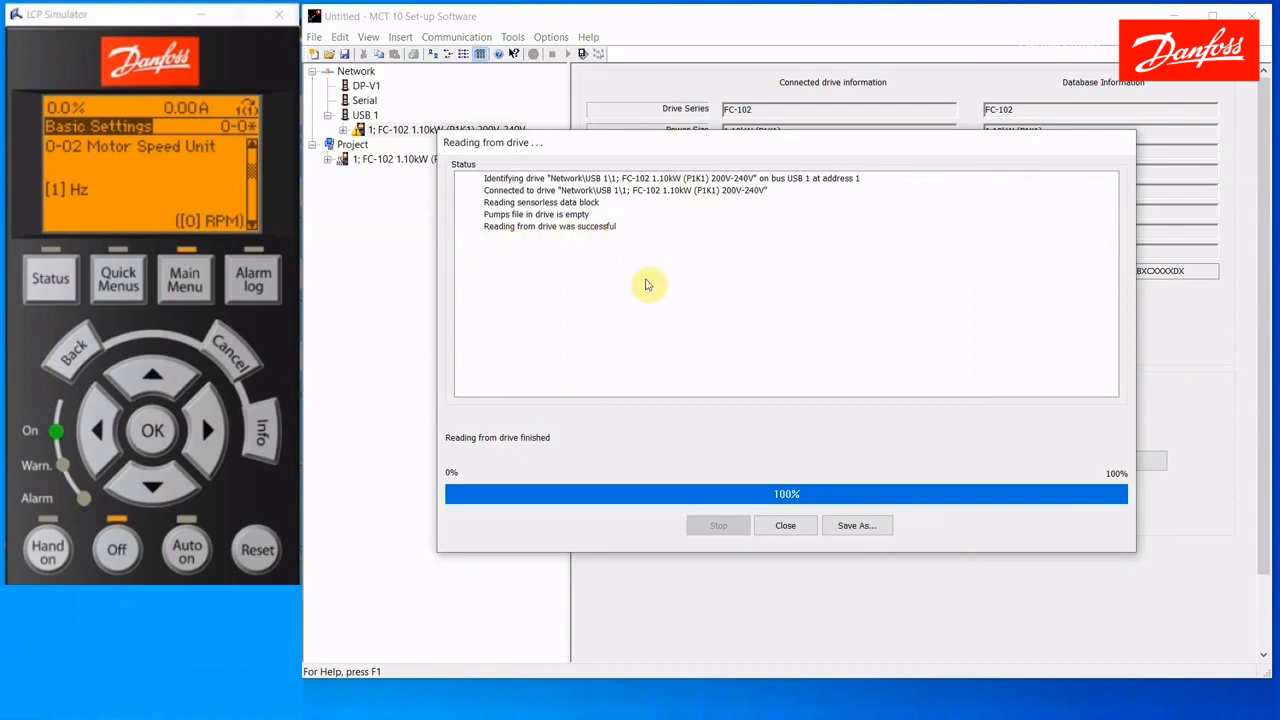
left_click(786, 525)
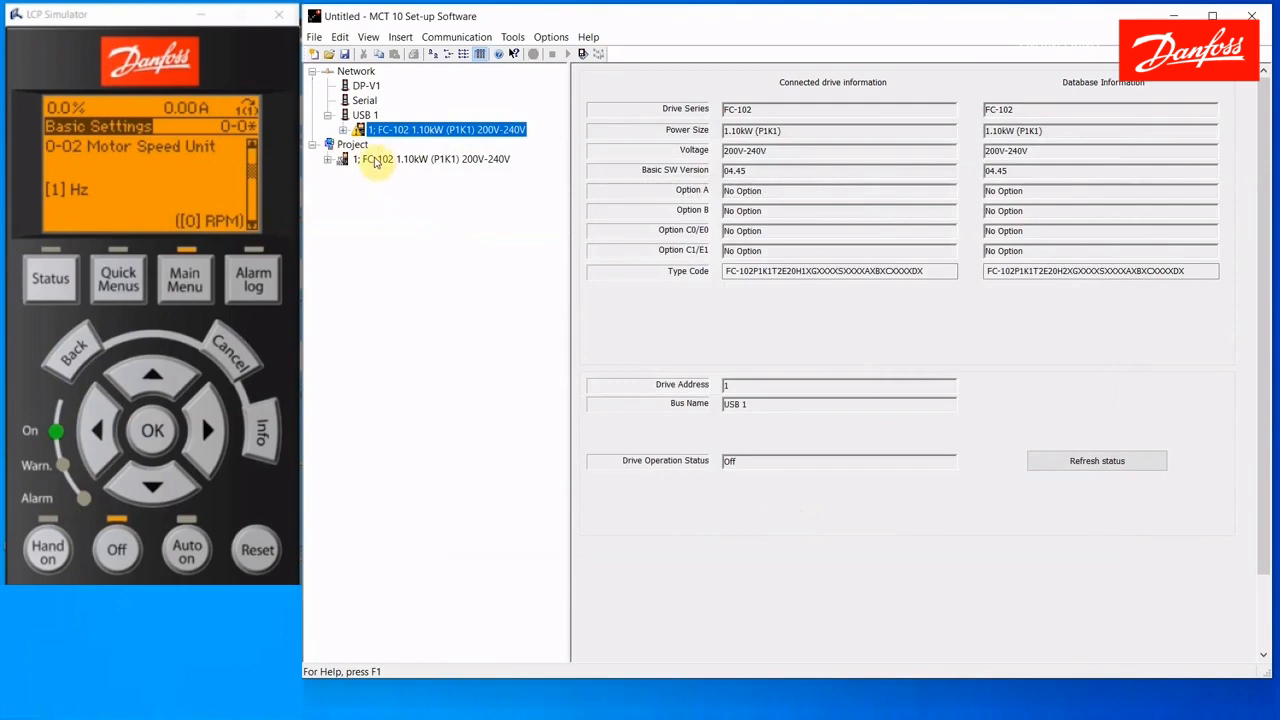
Rename the FC-102 drive copy under Project as "Factory Default Settings".
left_click(420, 160)
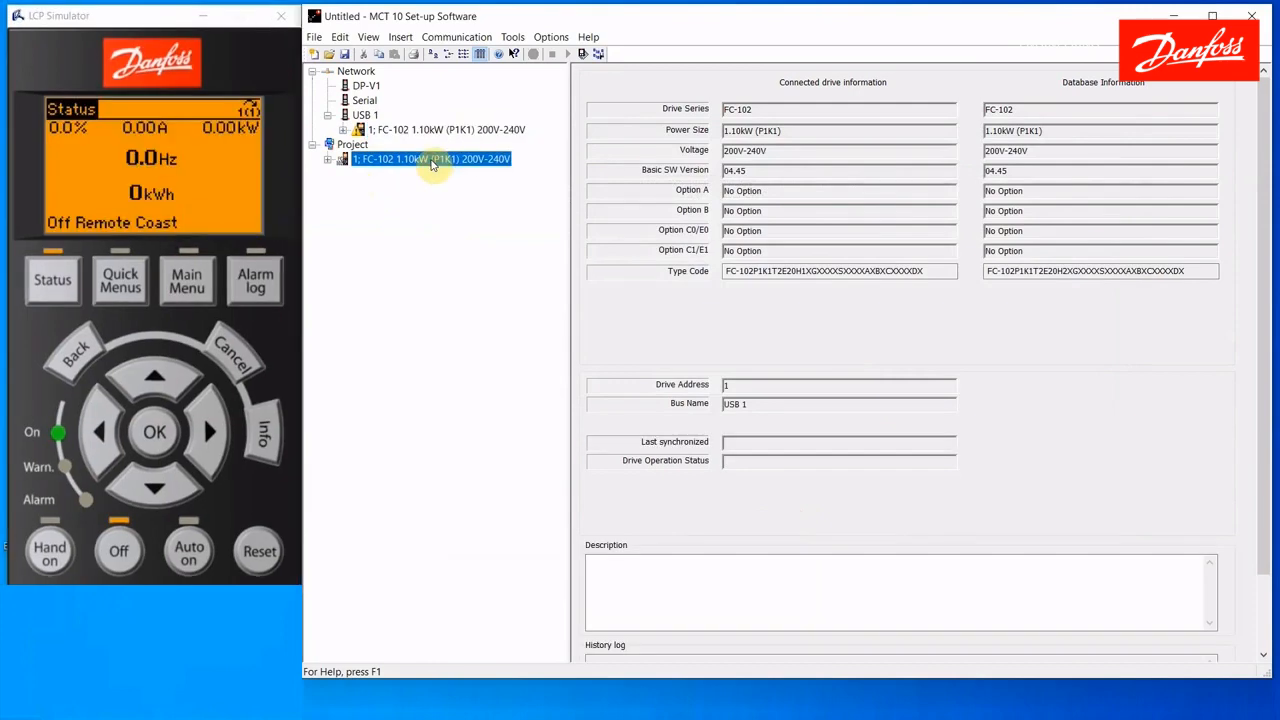
right_click(433, 166)
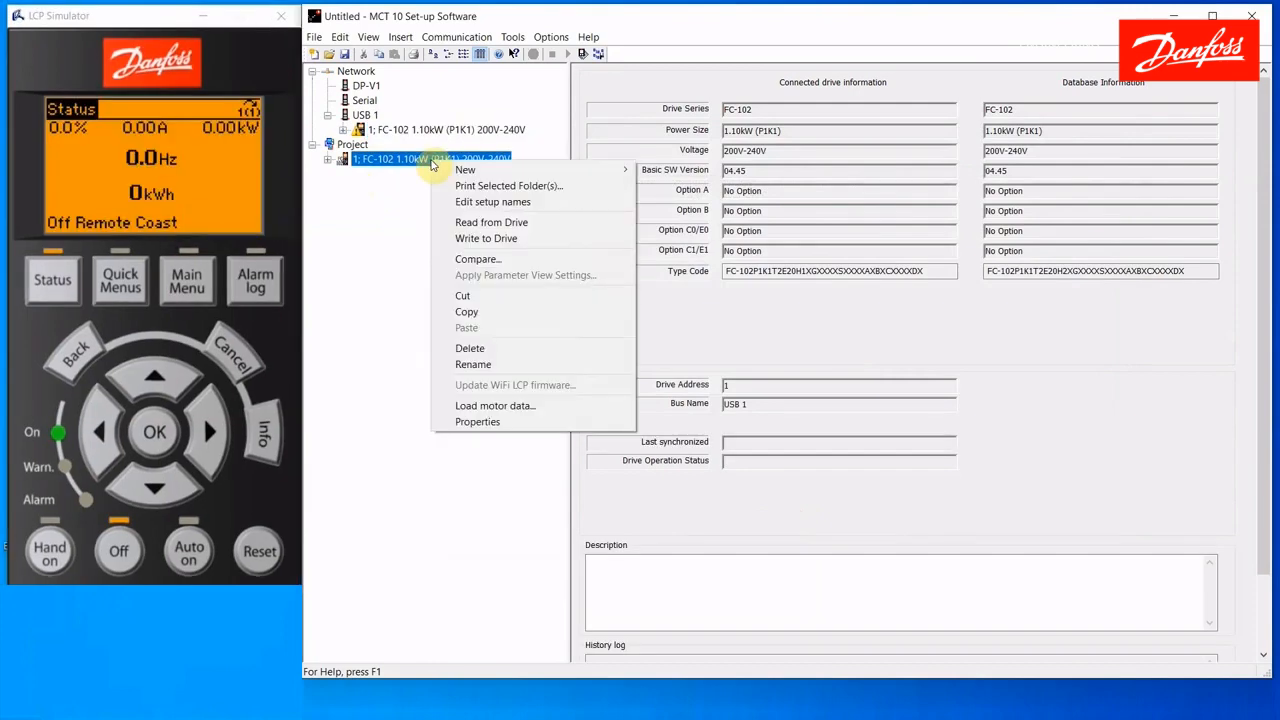
left_click(475, 366)
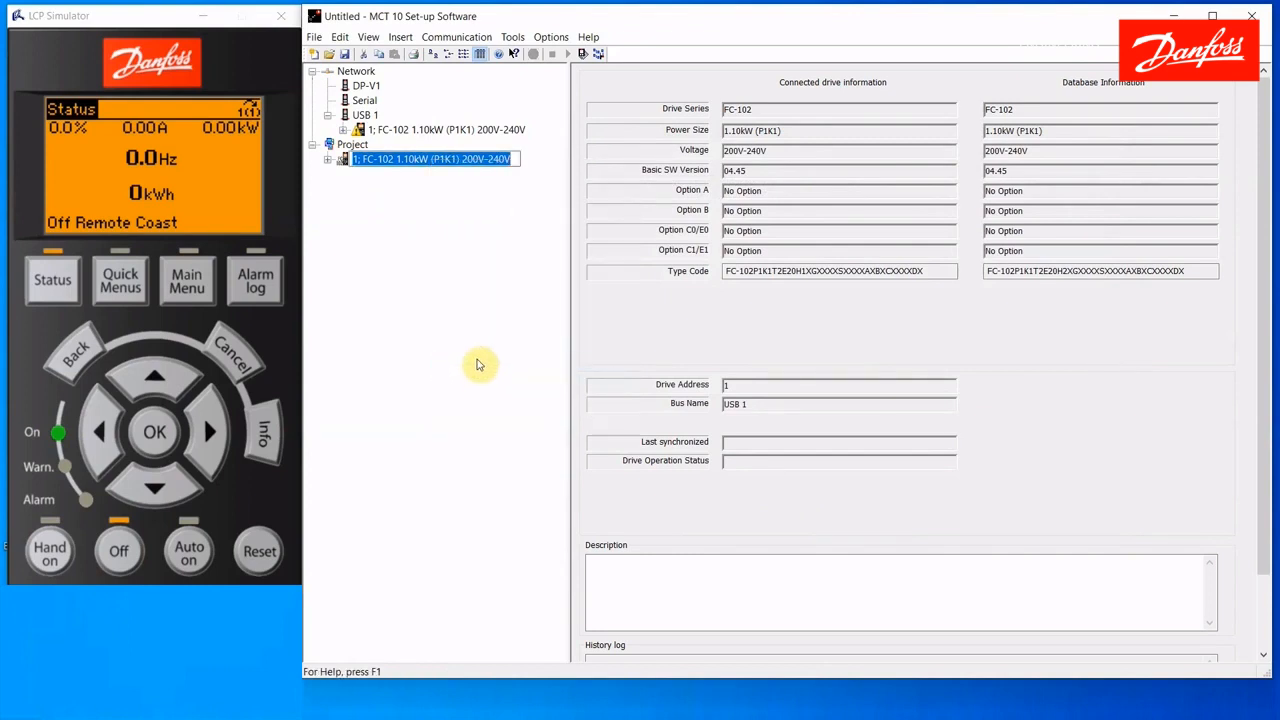
type("Factory Default Settings")
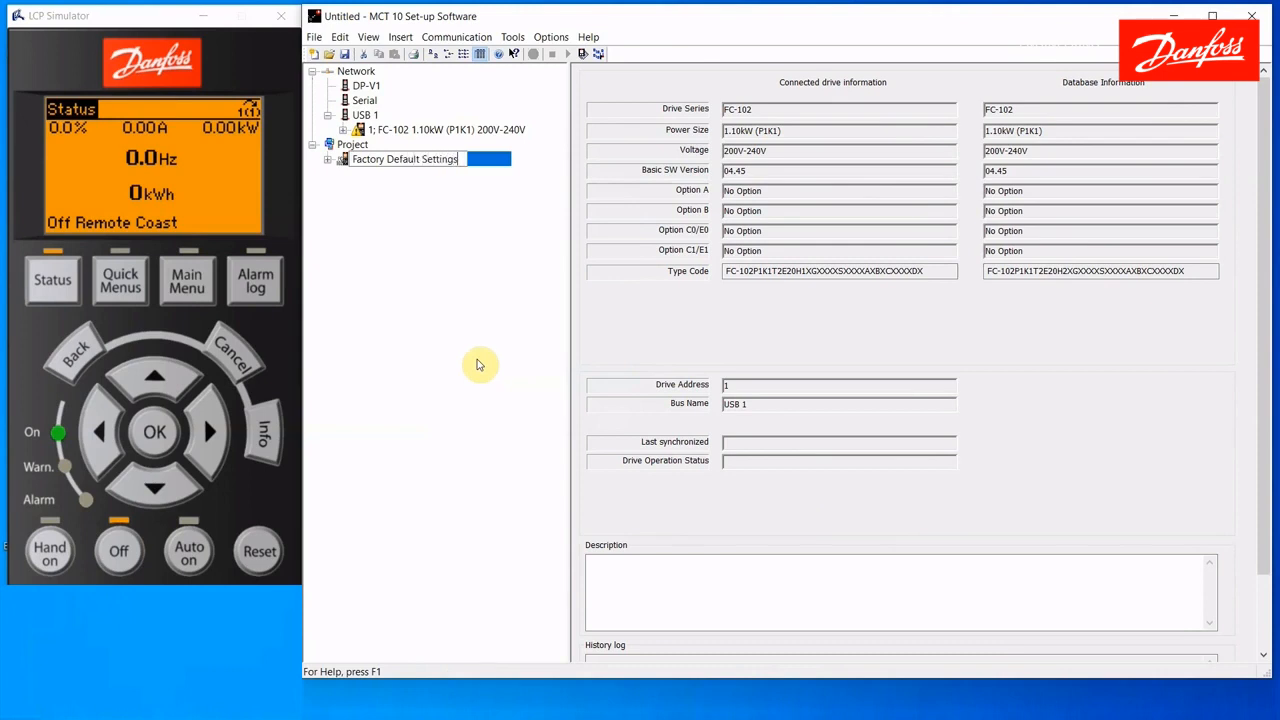
key("Return")
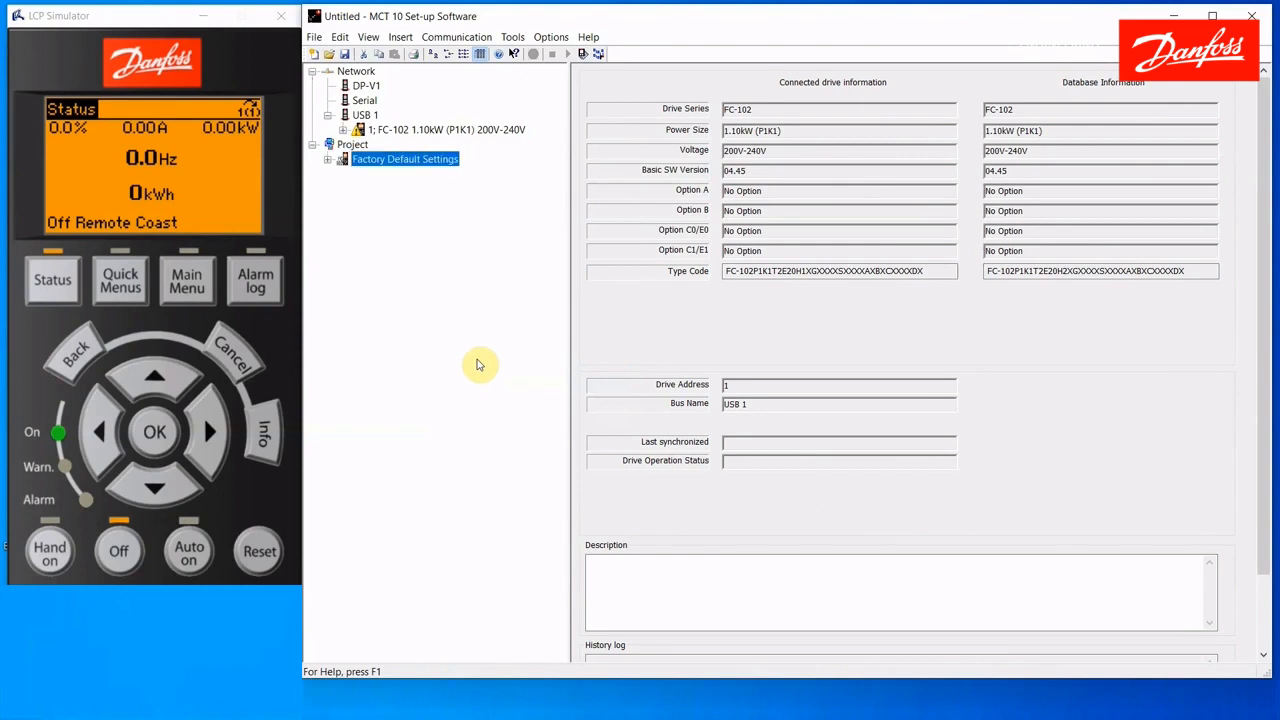
left_click(388, 162)
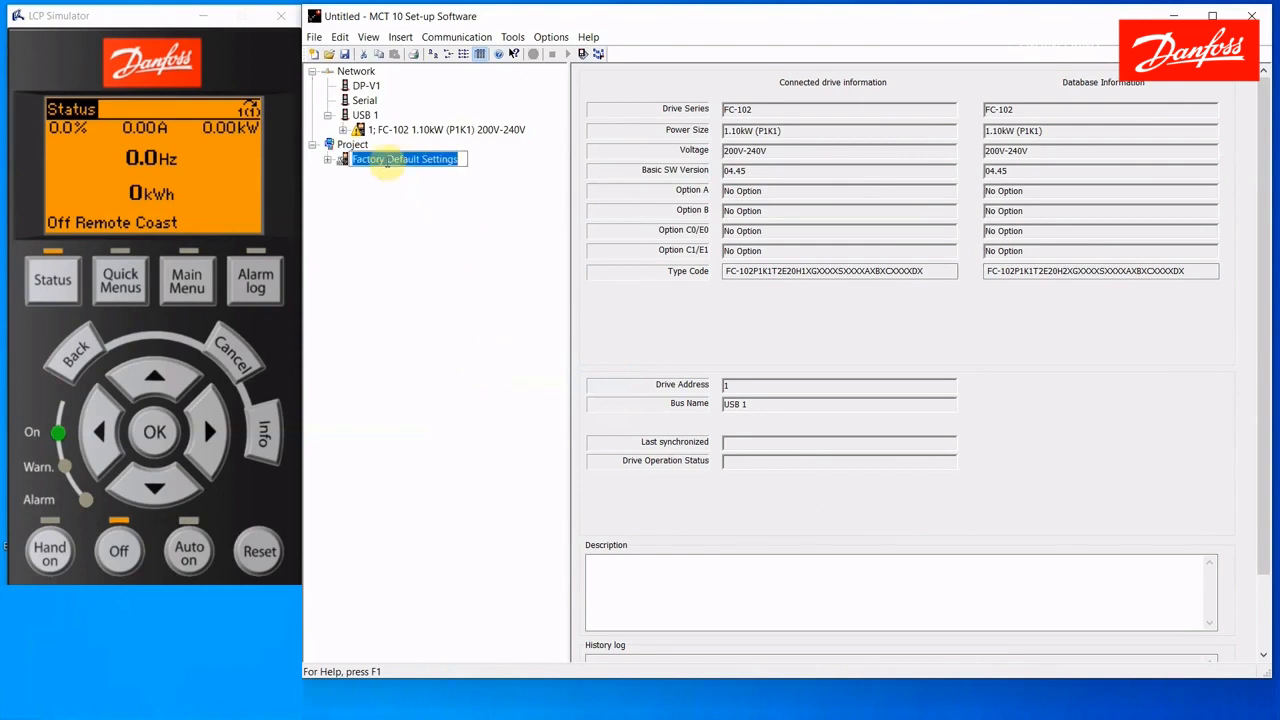
left_click(345, 161)
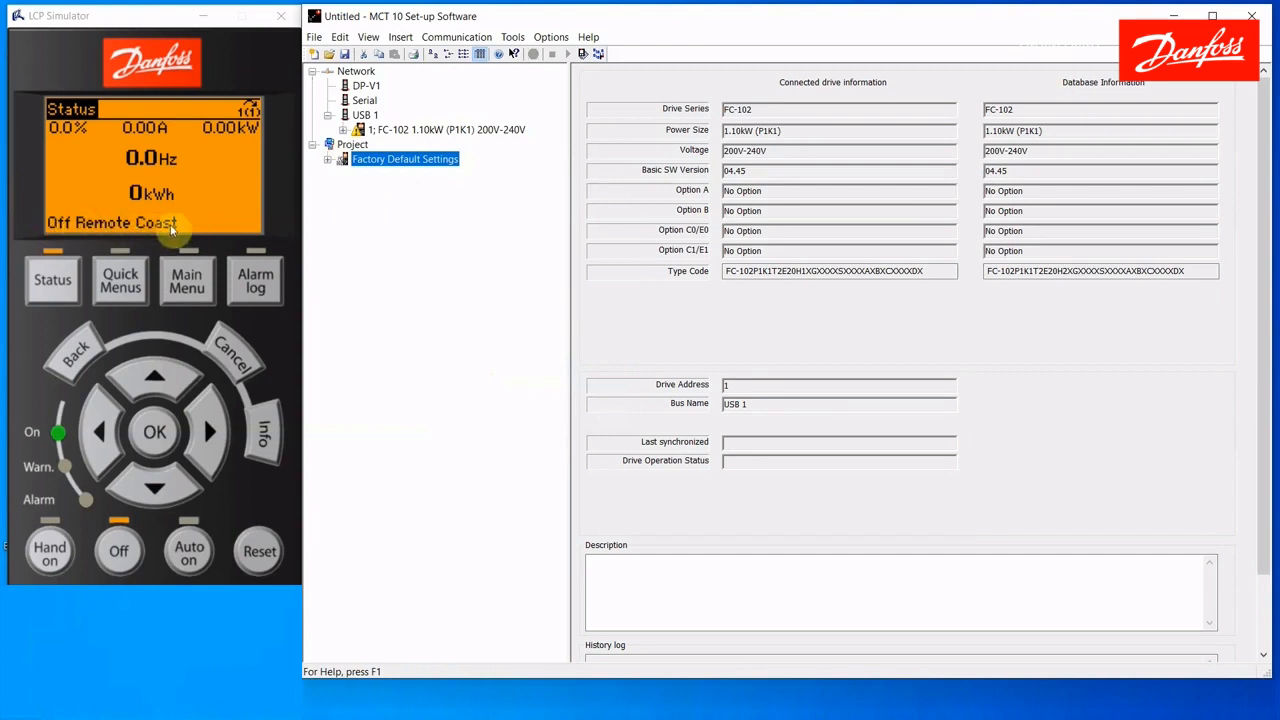
Check the Setup 1 function of parameter 512 Terminal 27 Digital Input in the network drive's 5-1* Digital Inputs group.
left_click(343, 130)
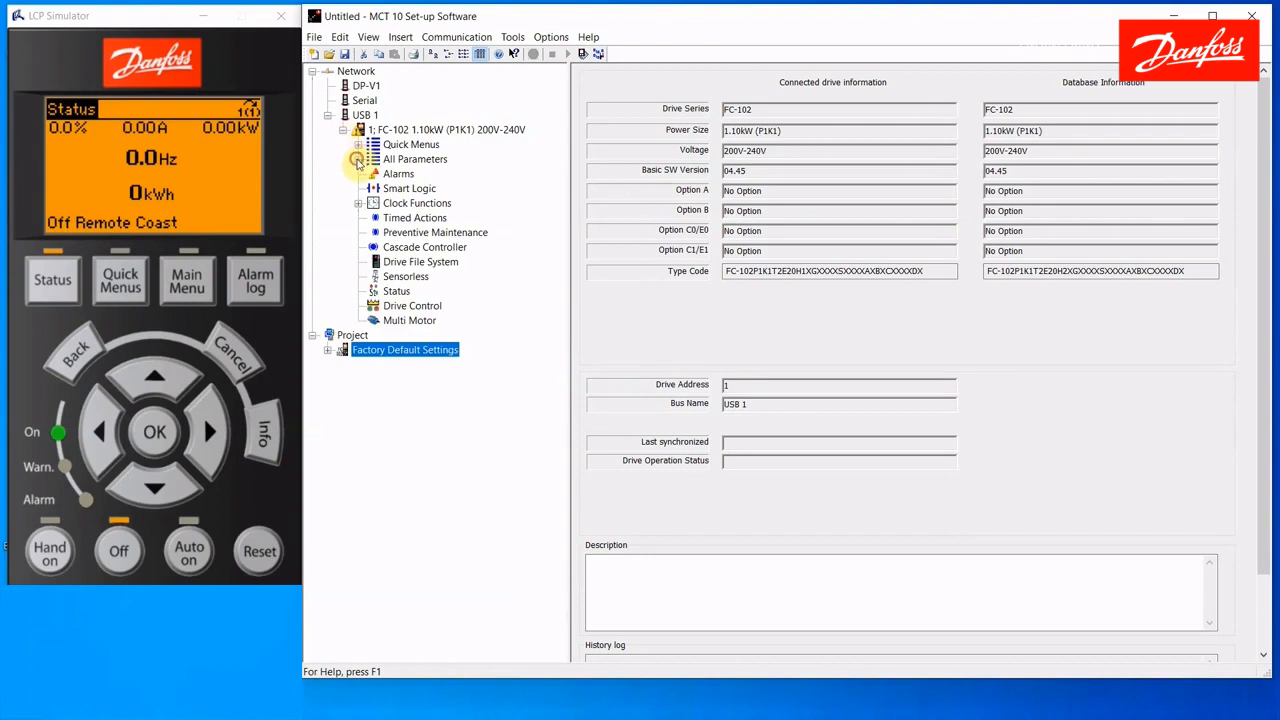
left_click(357, 160)
left_click(375, 248)
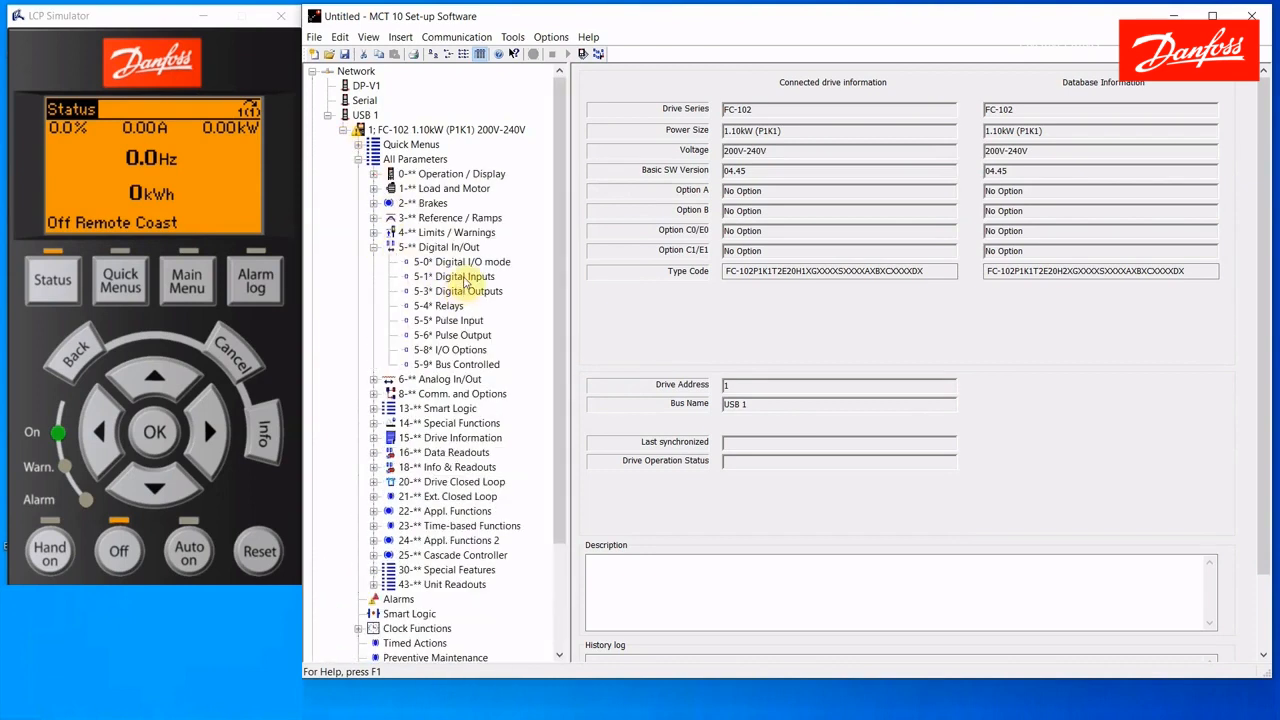
left_click(462, 278)
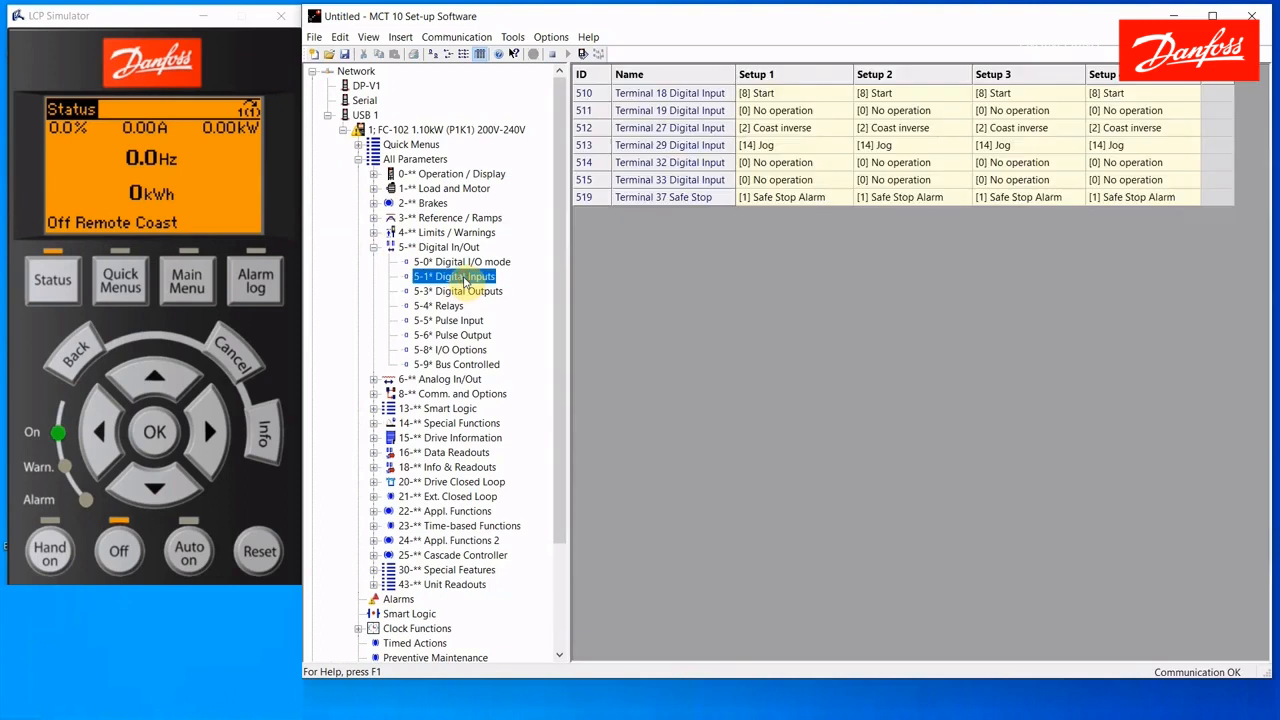
left_click(778, 130)
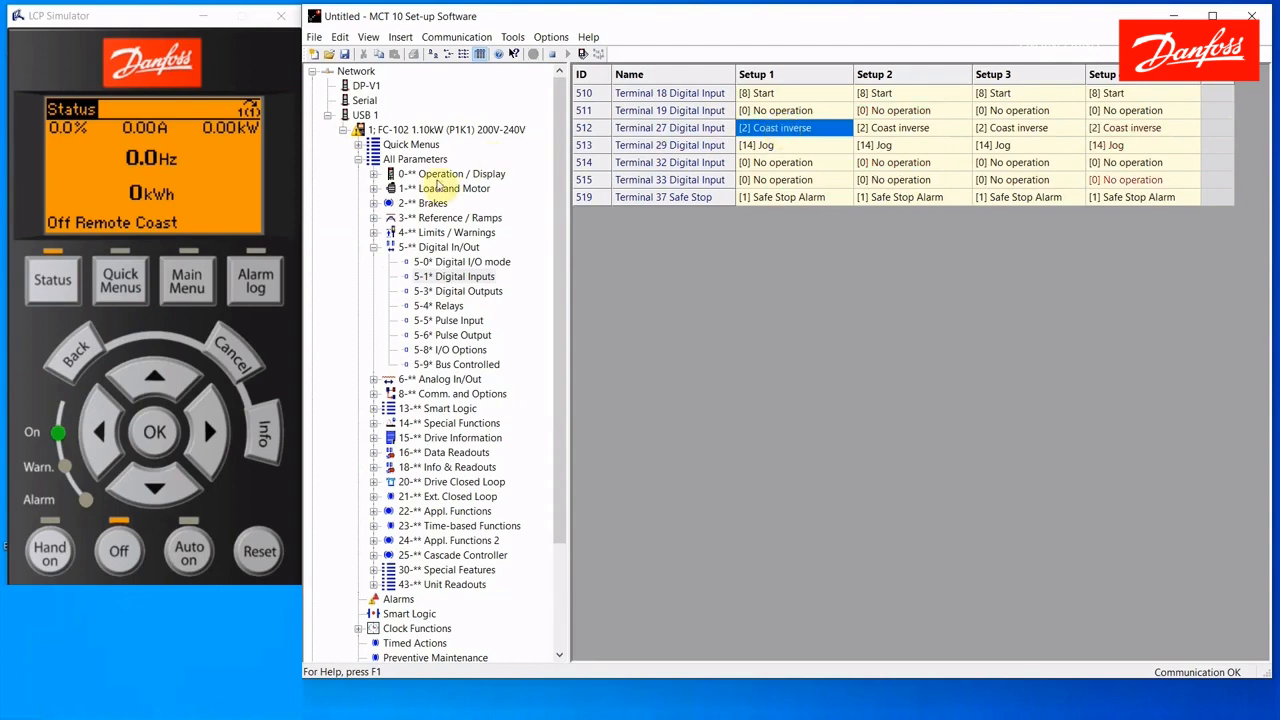
left_click(372, 247)
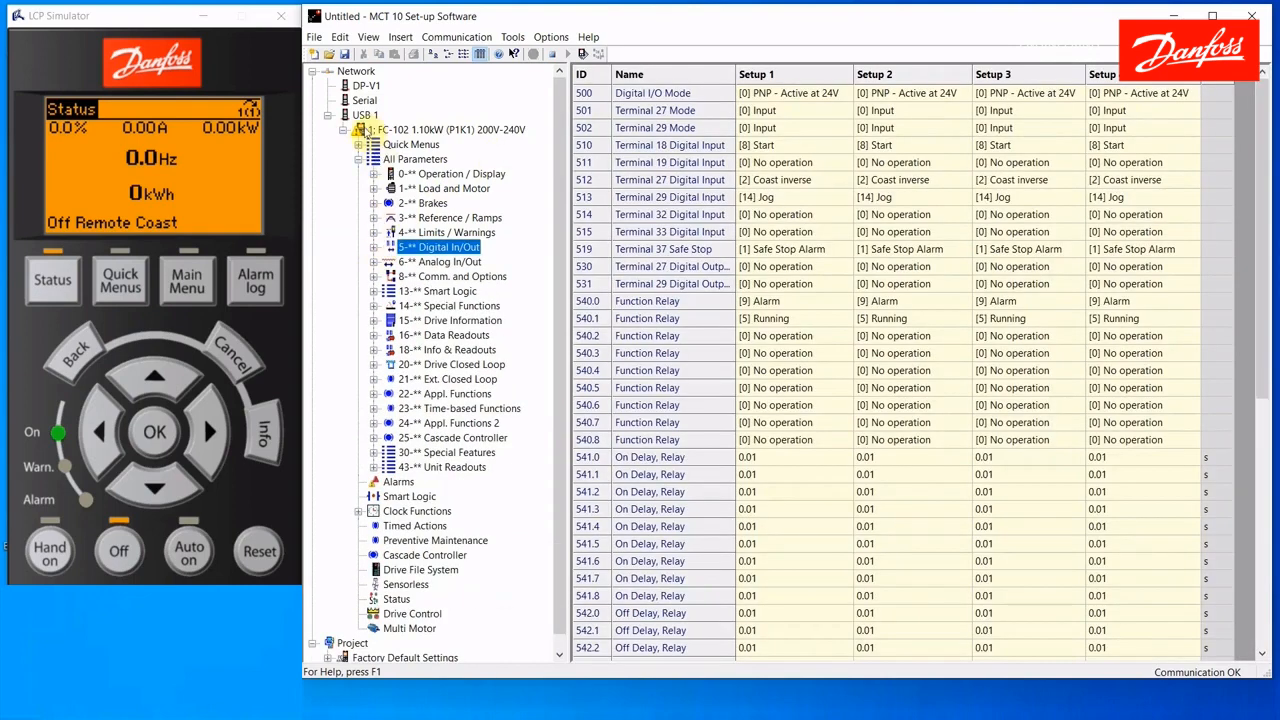
Set parameter 003 Regional Settings to [1] North America for Setup 1 in the network drive's 0-0* Basic Settings.
left_click(374, 174)
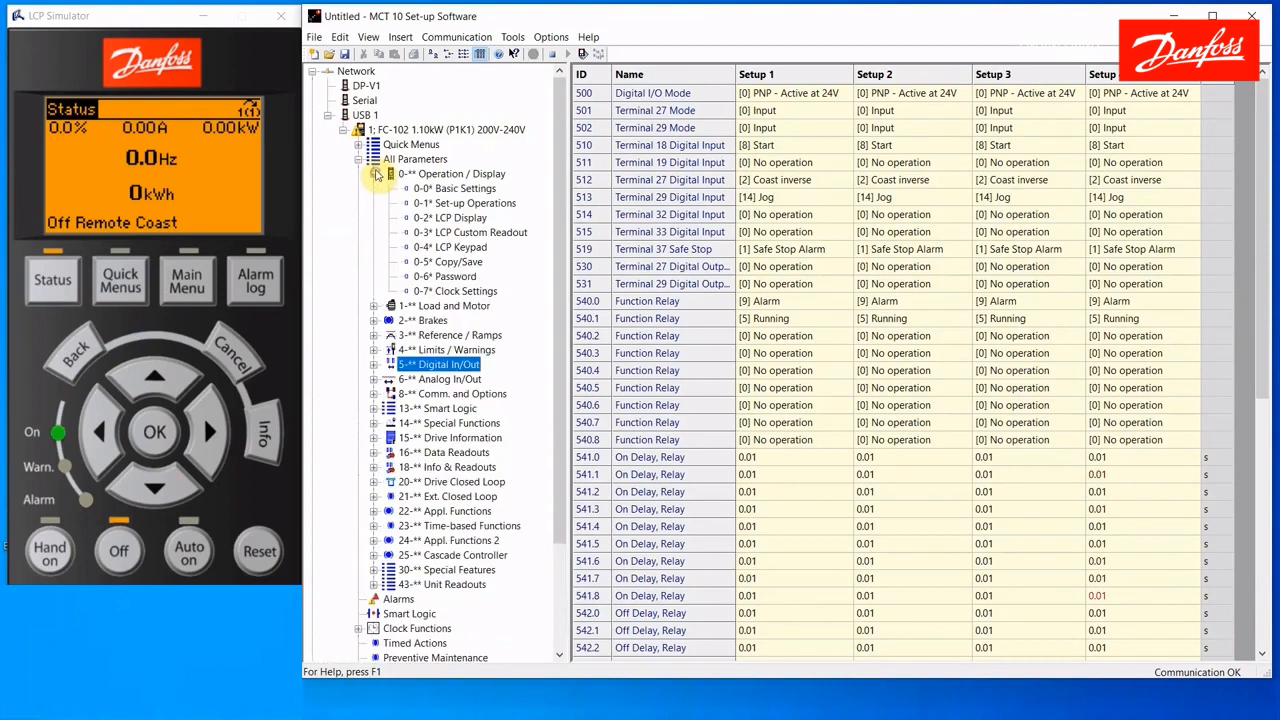
left_click(441, 191)
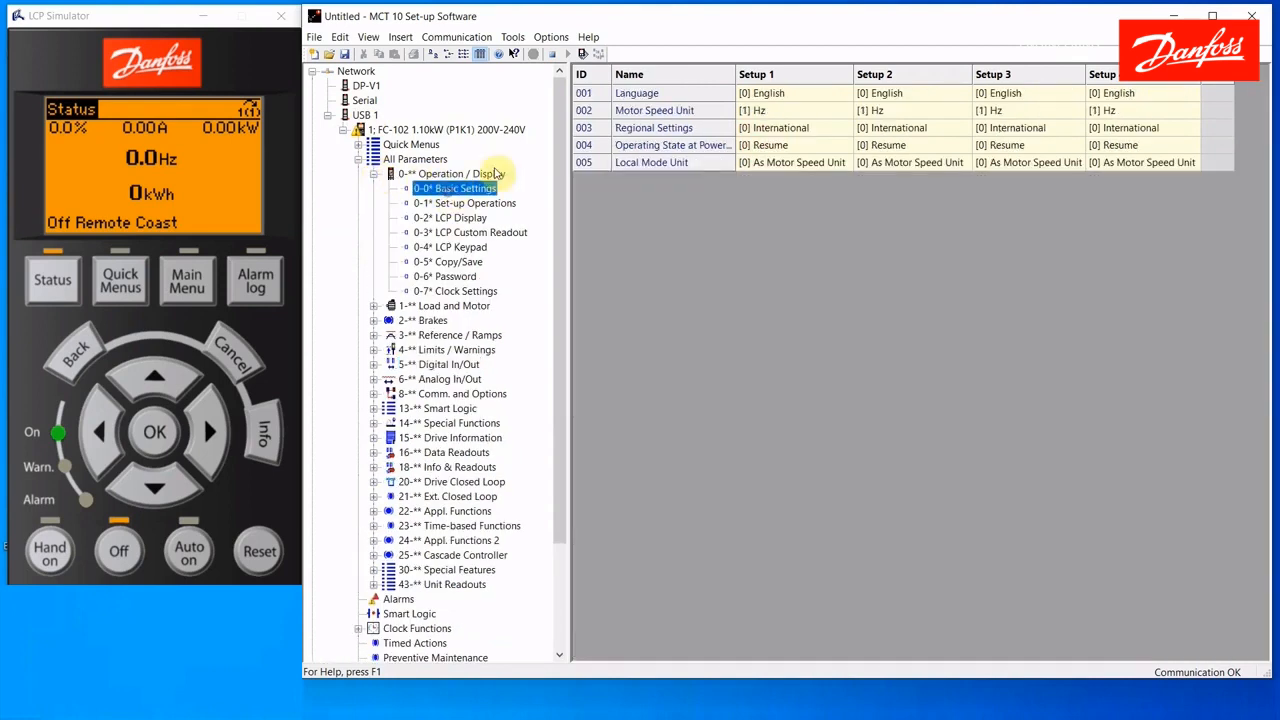
left_click(767, 133)
left_click(767, 133)
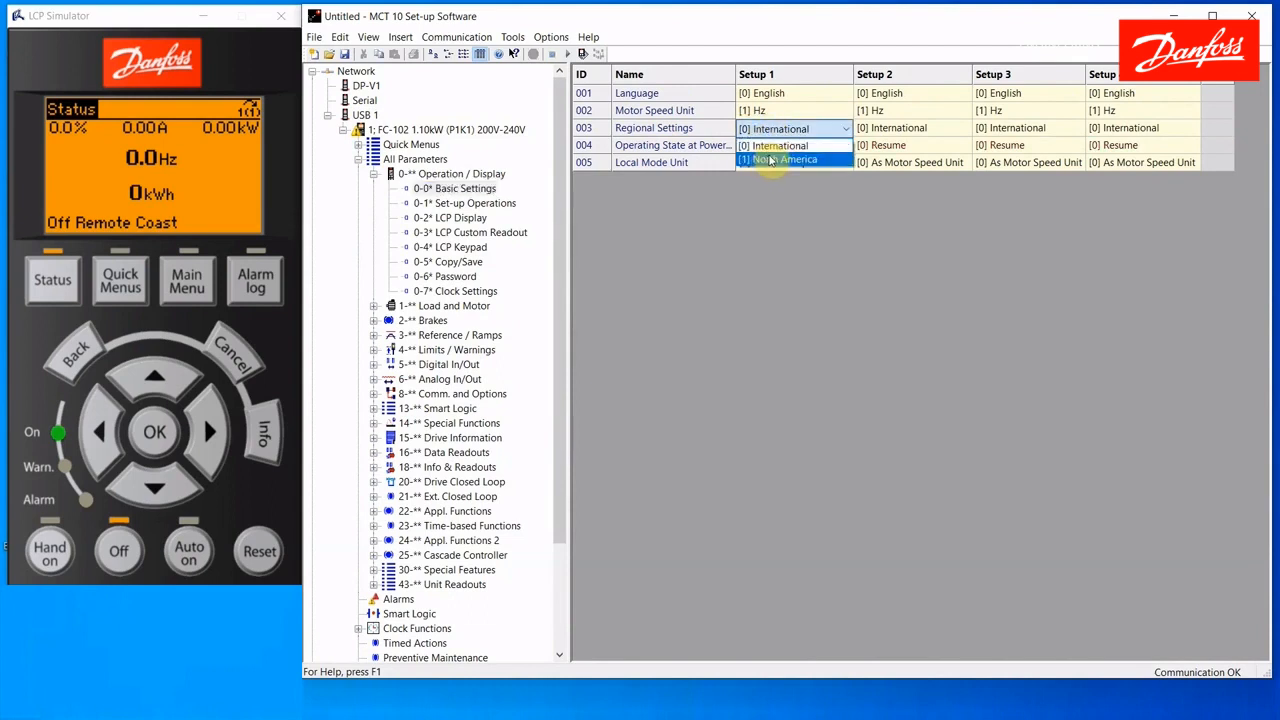
left_click(771, 160)
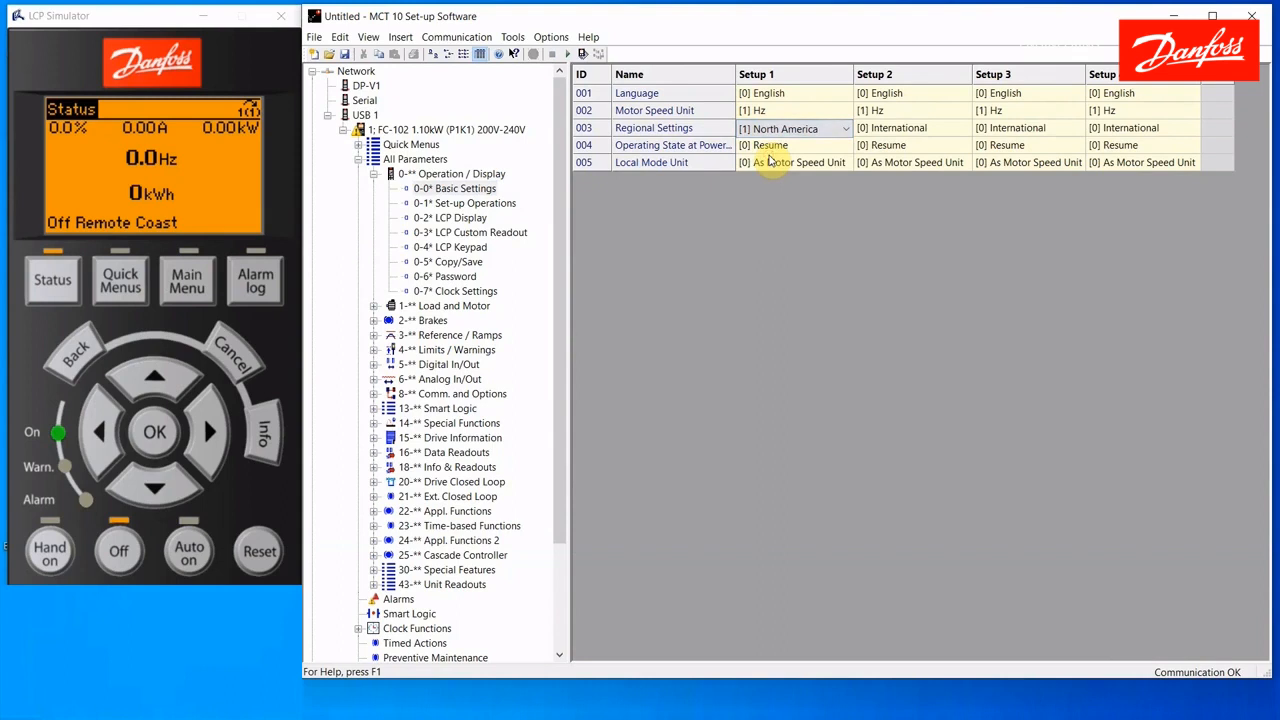
key("Return")
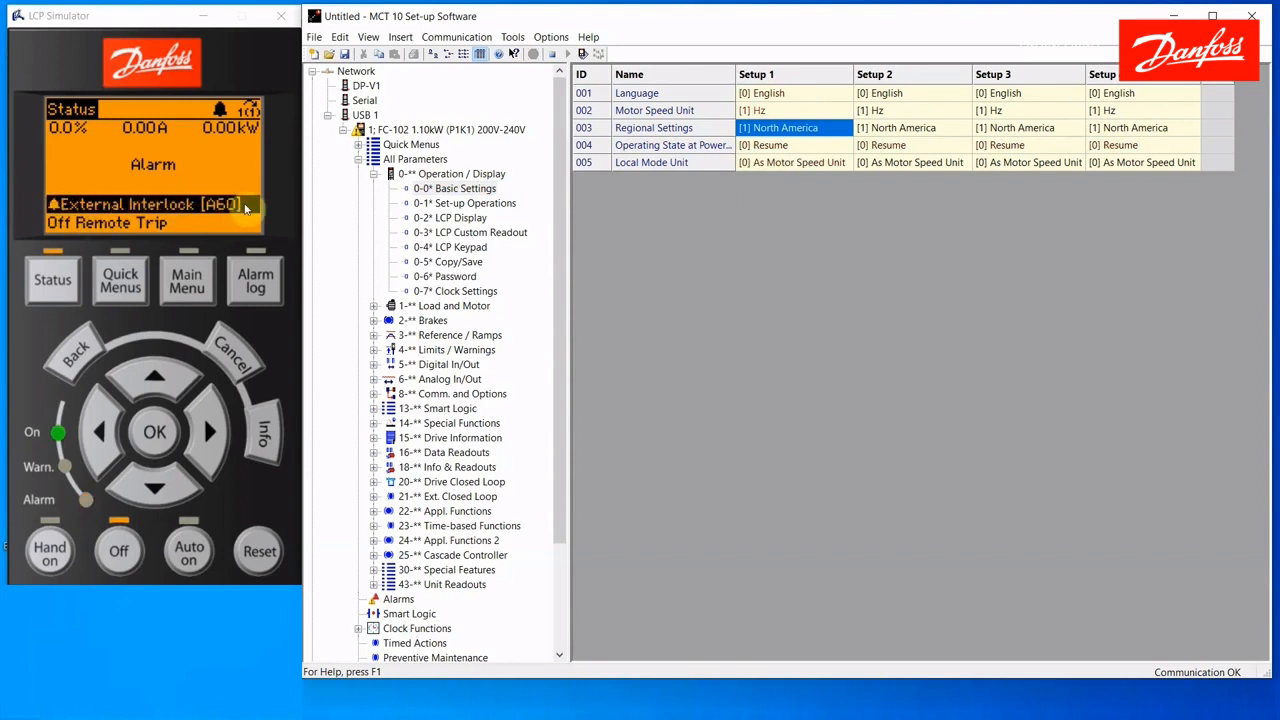
left_click(373, 175)
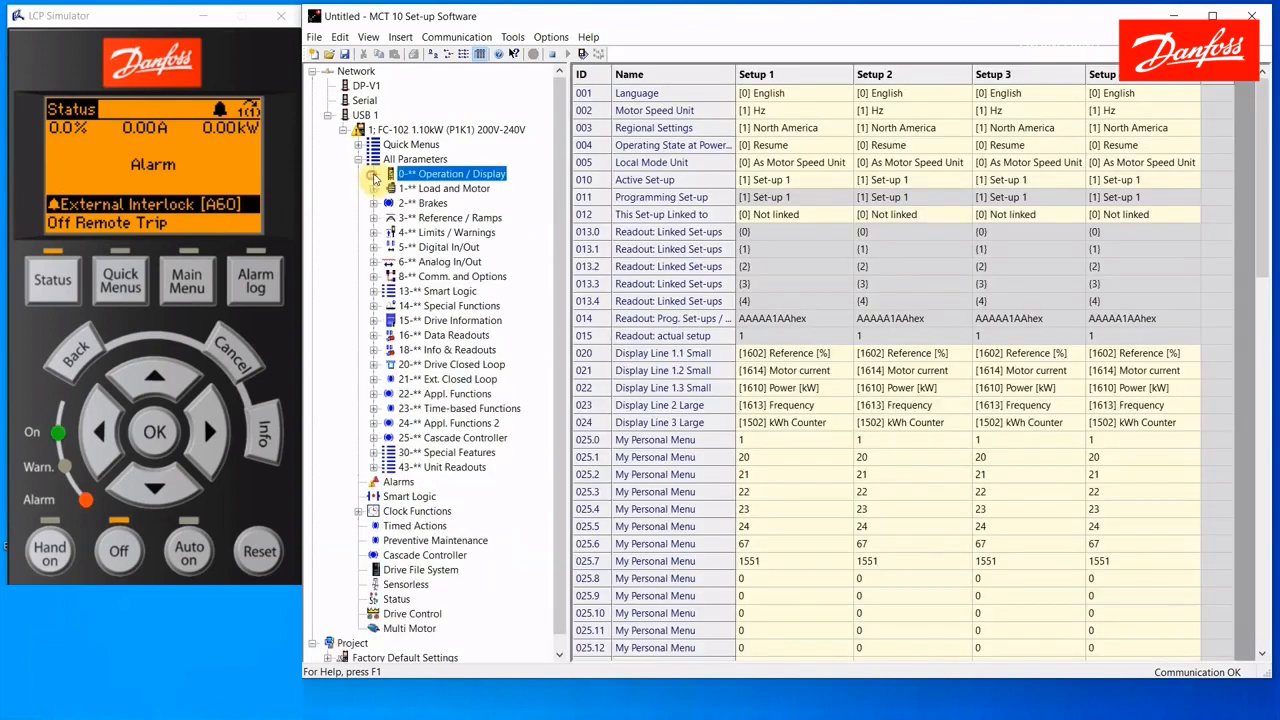
Recheck parameter 512 Terminal 27 Digital Input for Setup 1 under 5-1* Digital Inputs, following the regional settings change.
left_click(374, 247)
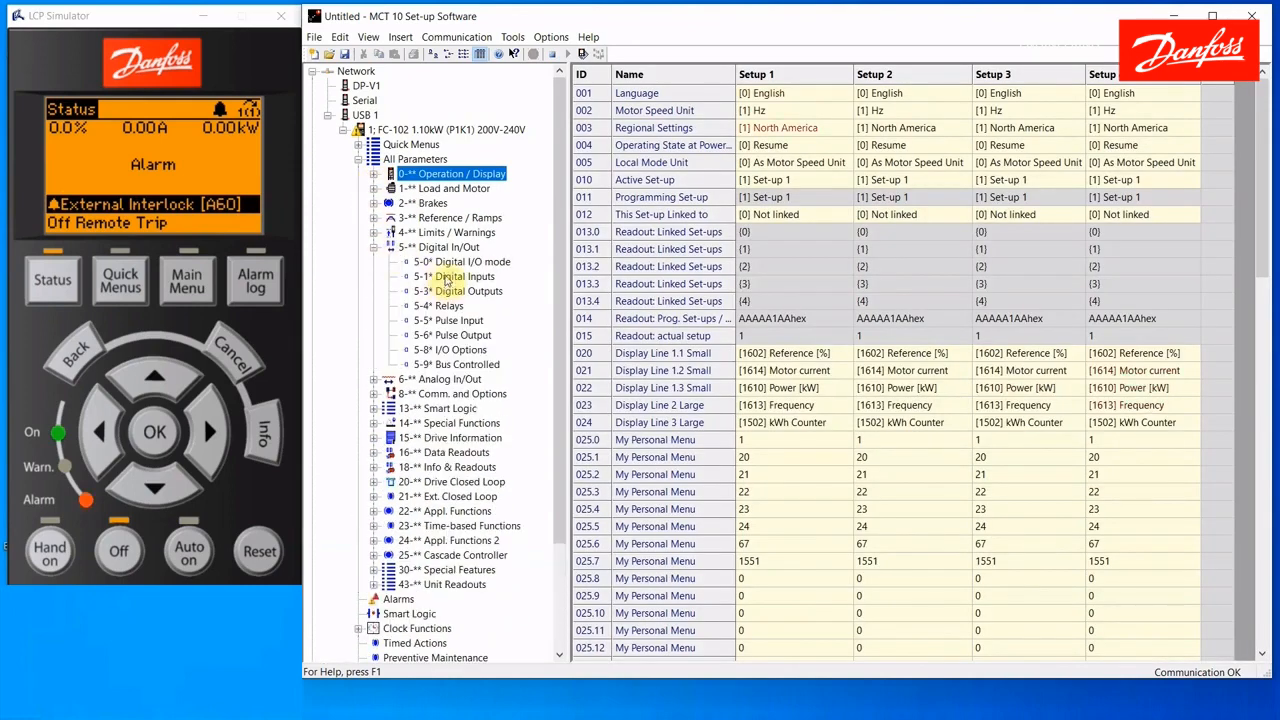
left_click(445, 277)
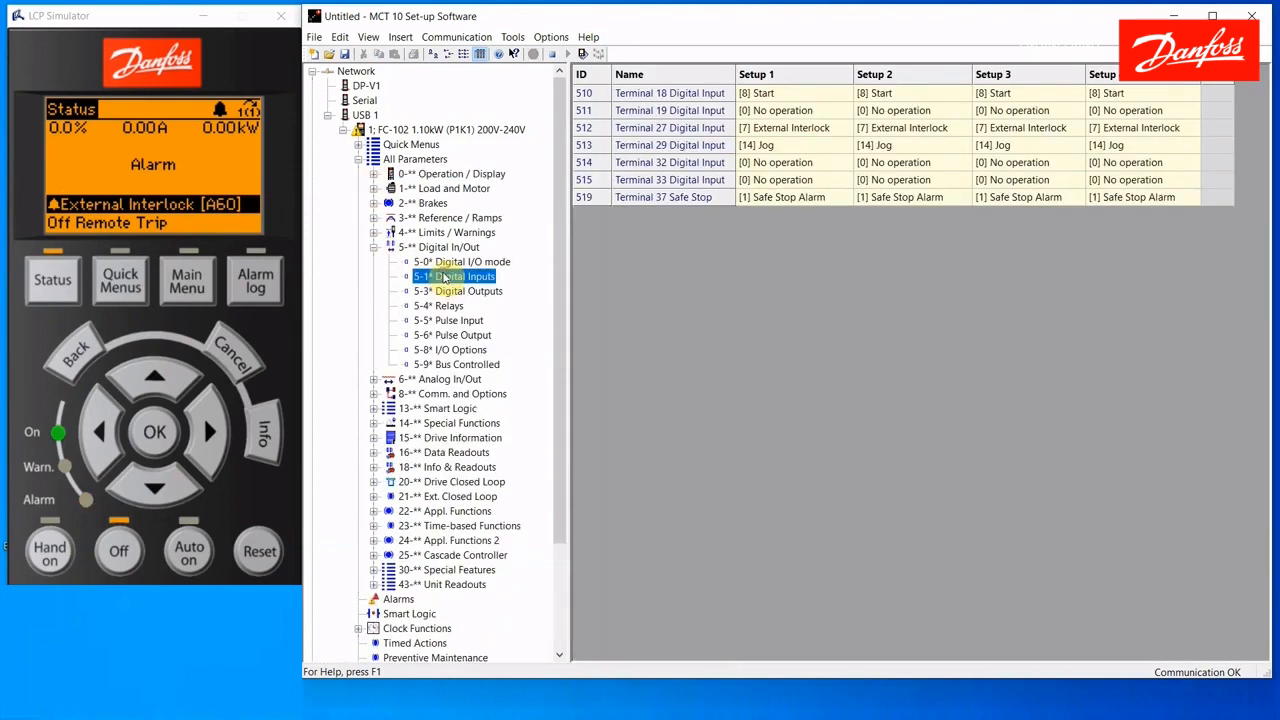
left_click(788, 130)
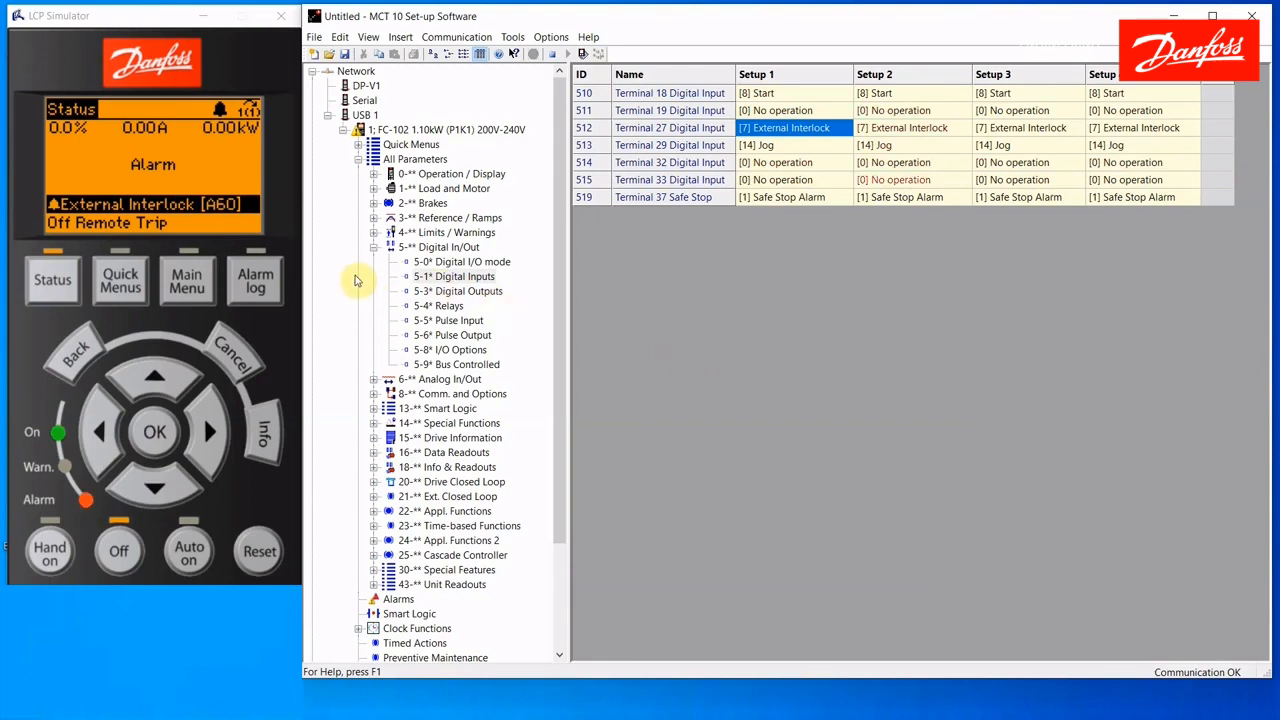
Collapse the network drive's parameter tree and copy the FC-102 drive into Project again, reading its current parameters.
left_click(373, 248)
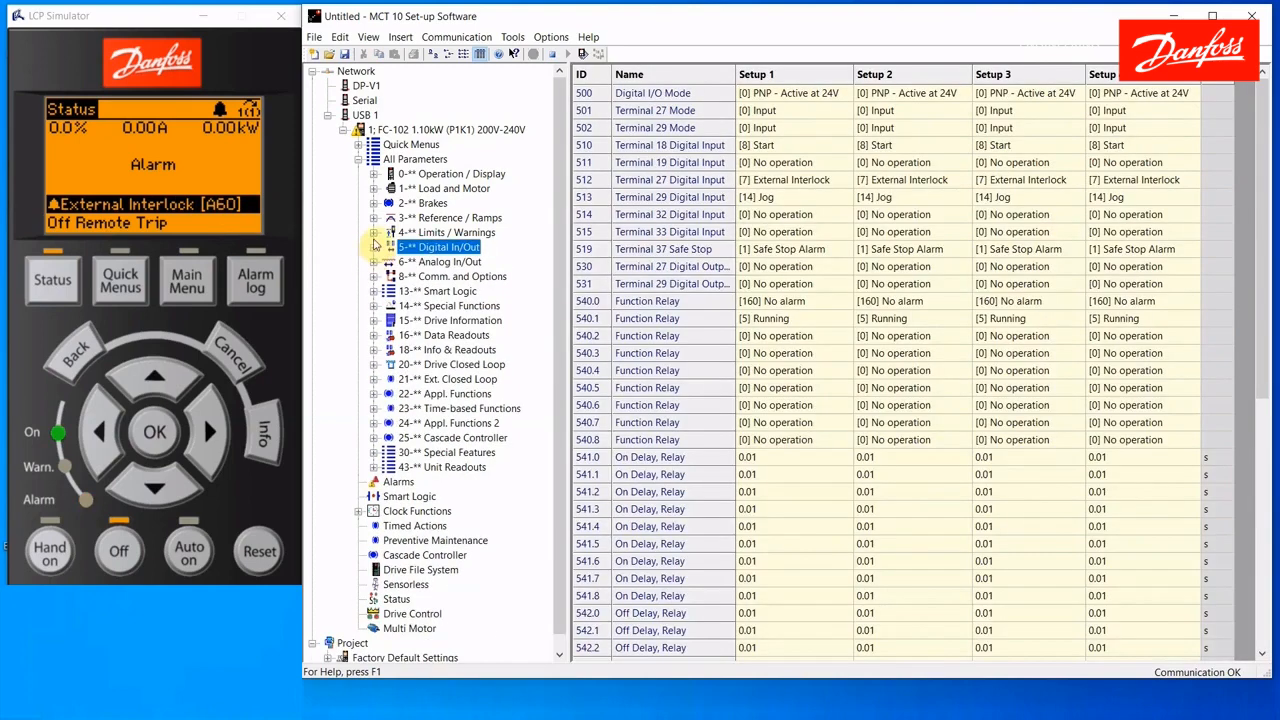
left_click(358, 159)
left_click(343, 130)
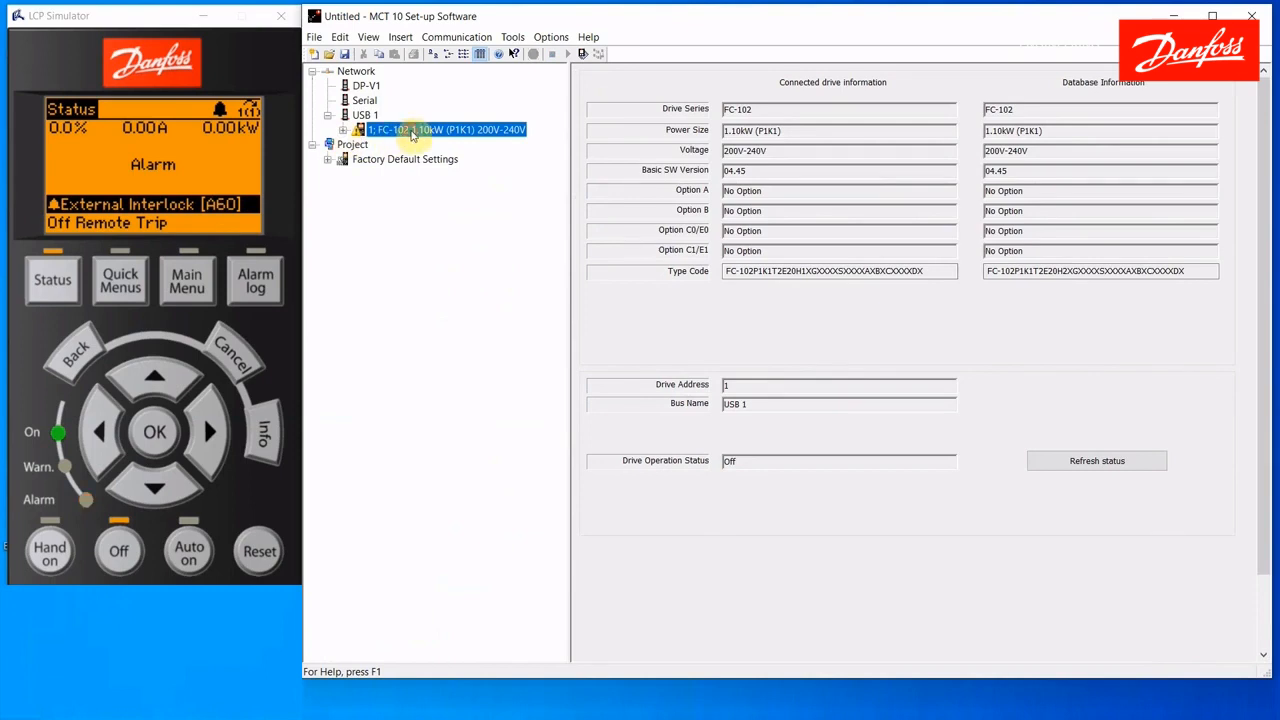
left_click_drag(413, 135, 351, 147)
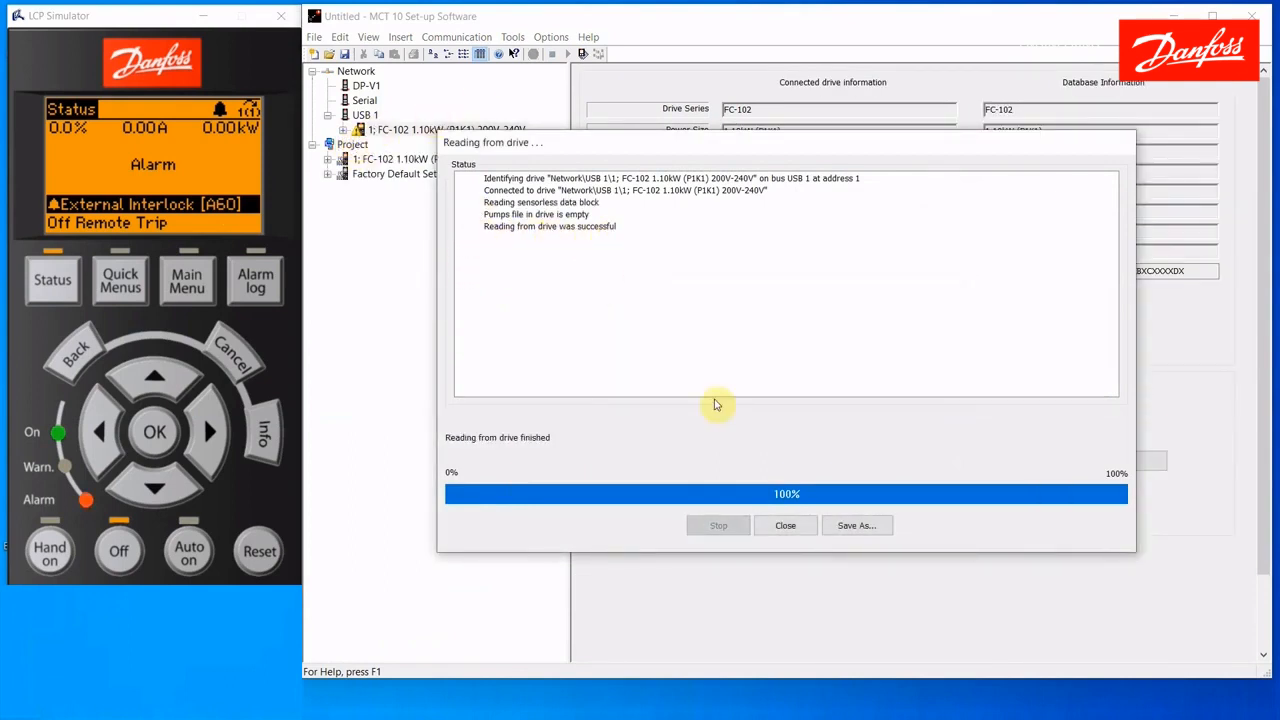
left_click(785, 528)
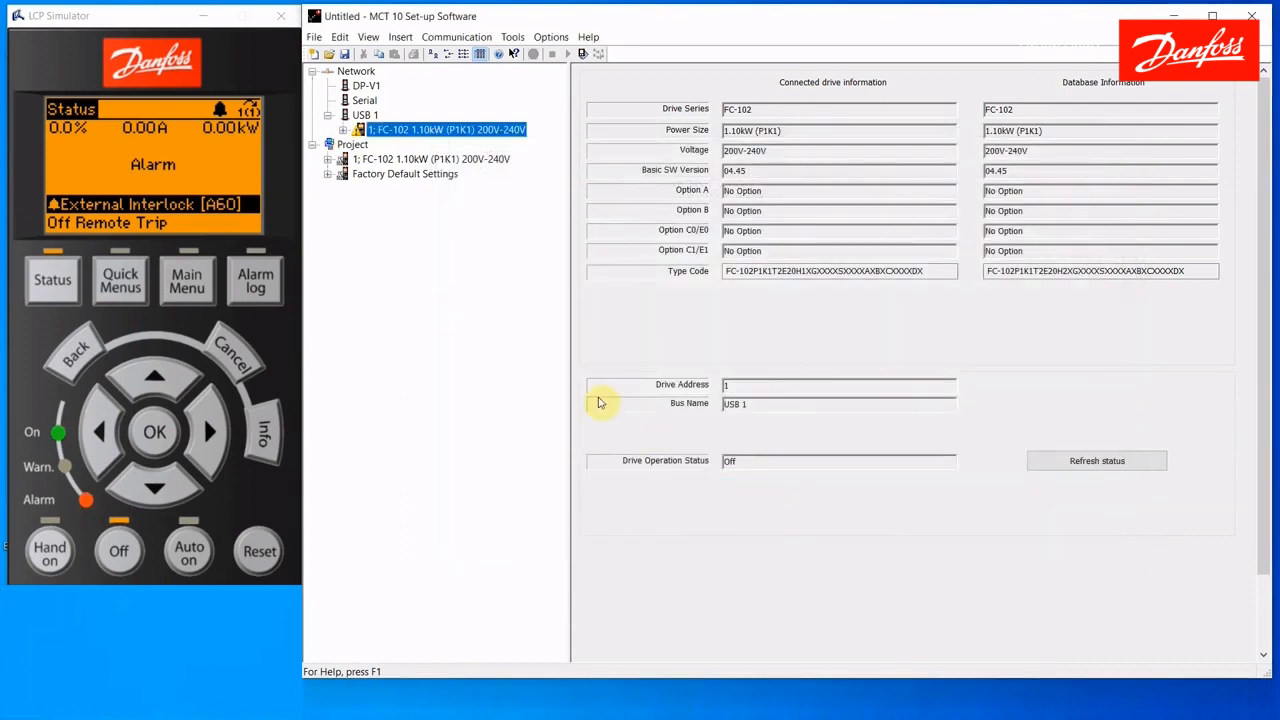
Rename the new FC-102 drive copy under Project as "N Amer Defaults".
left_click(378, 163)
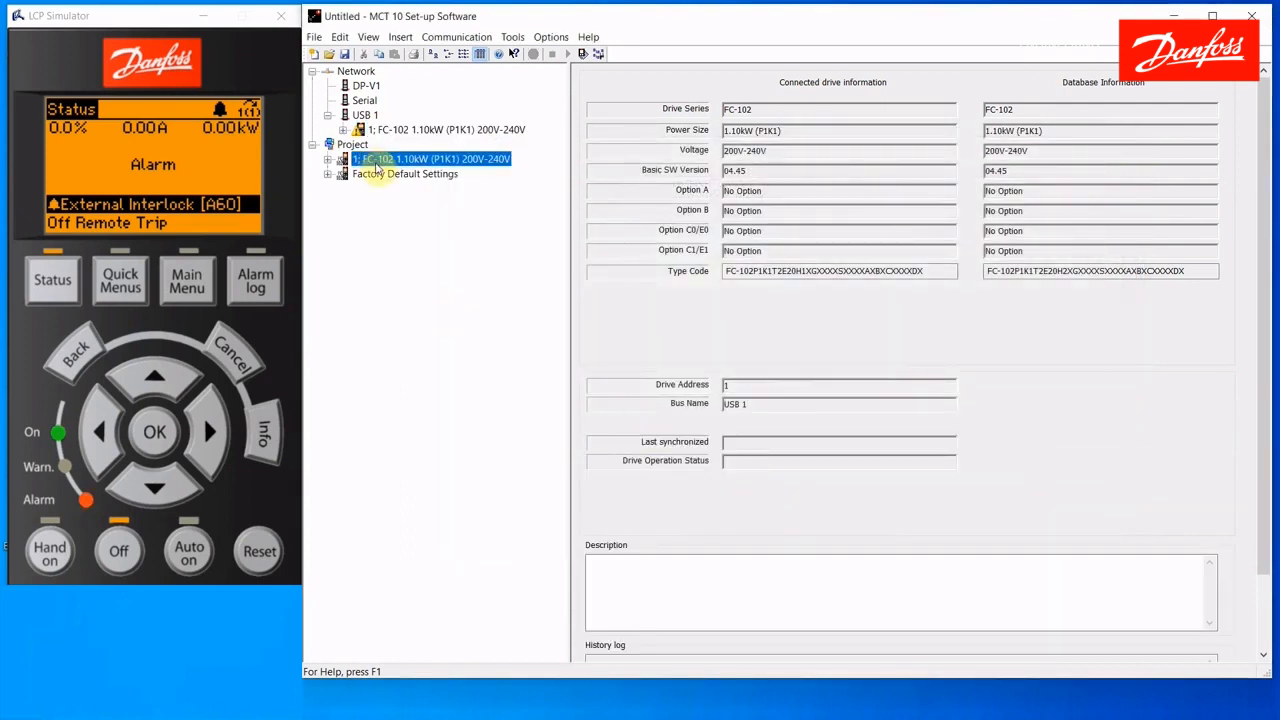
right_click(378, 167)
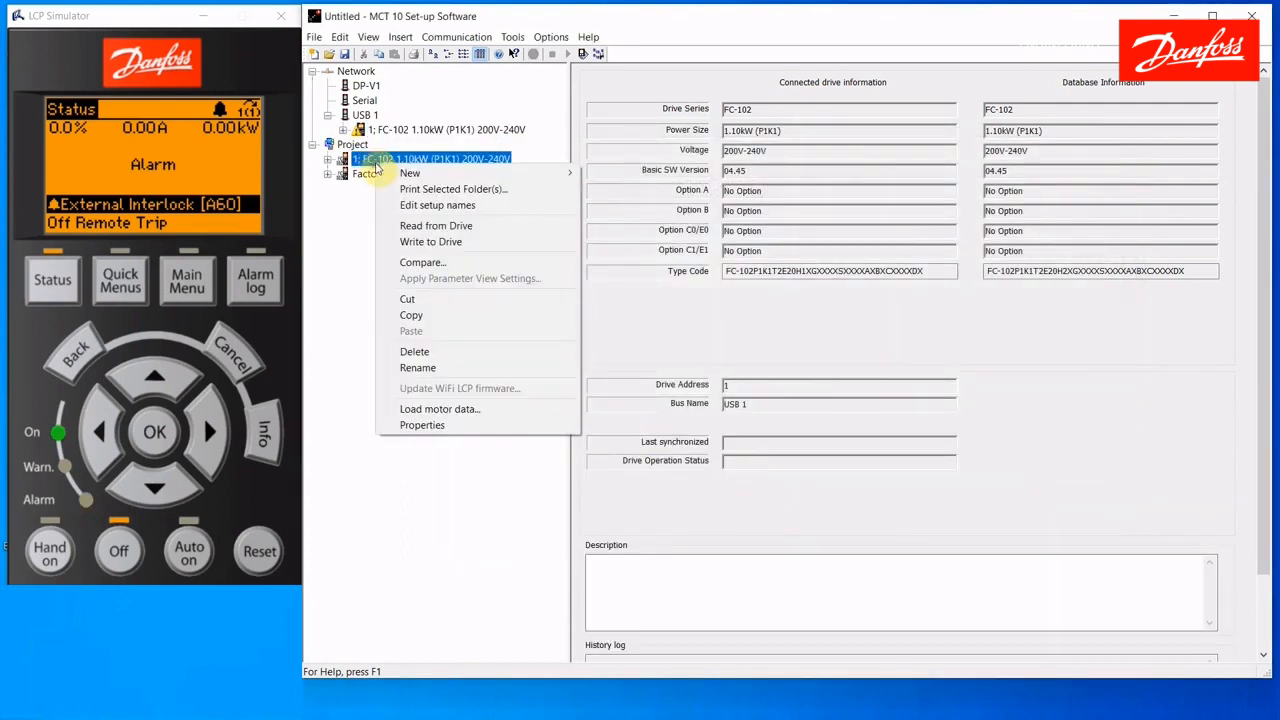
left_click(420, 364)
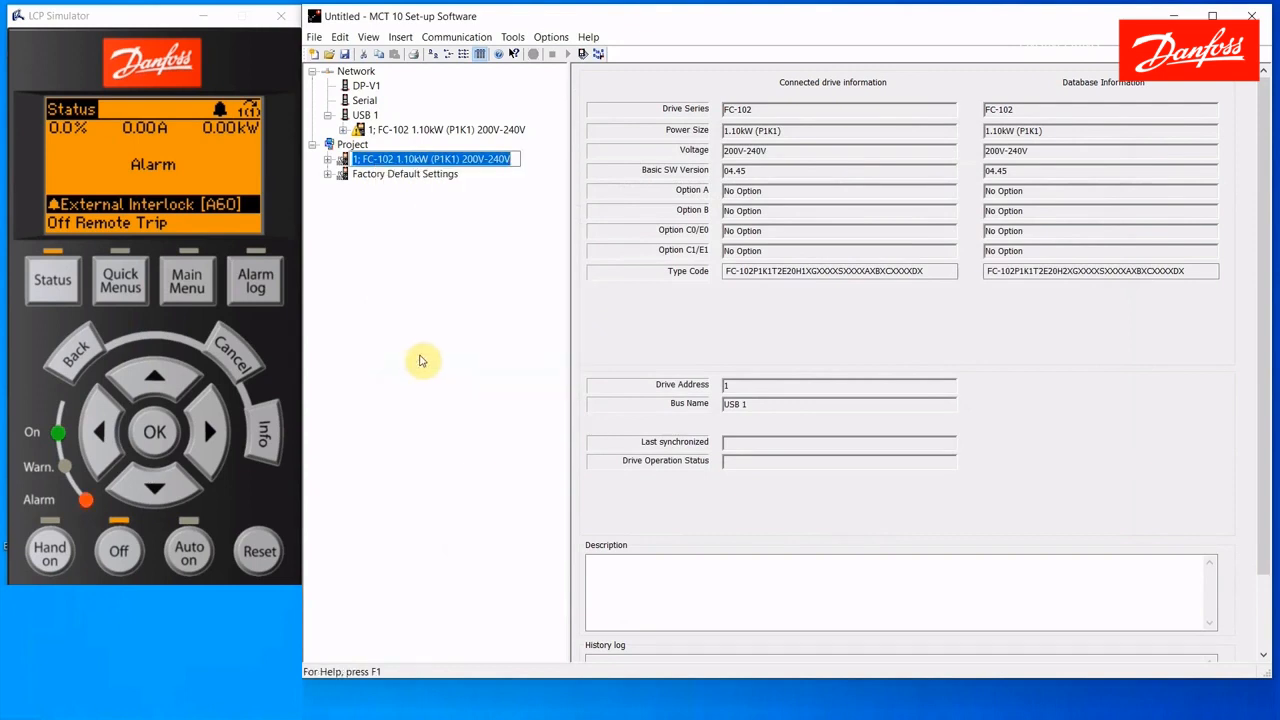
type("N A")
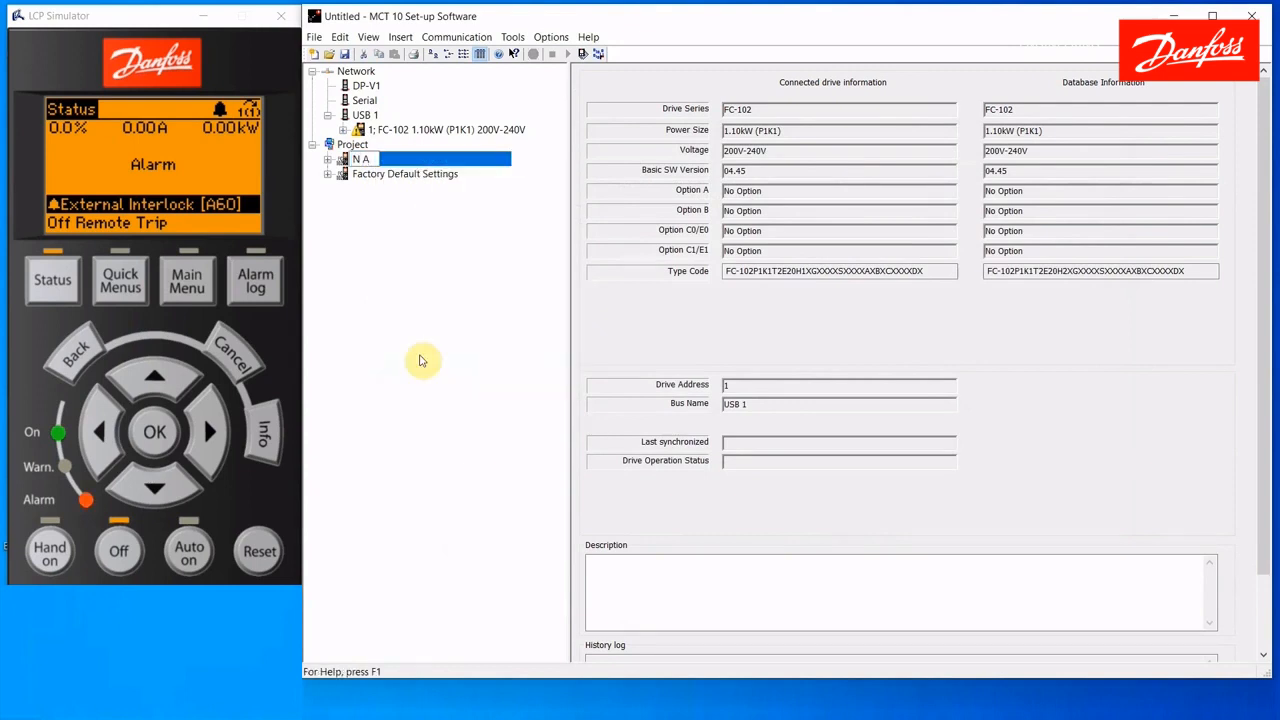
type("mer Defa")
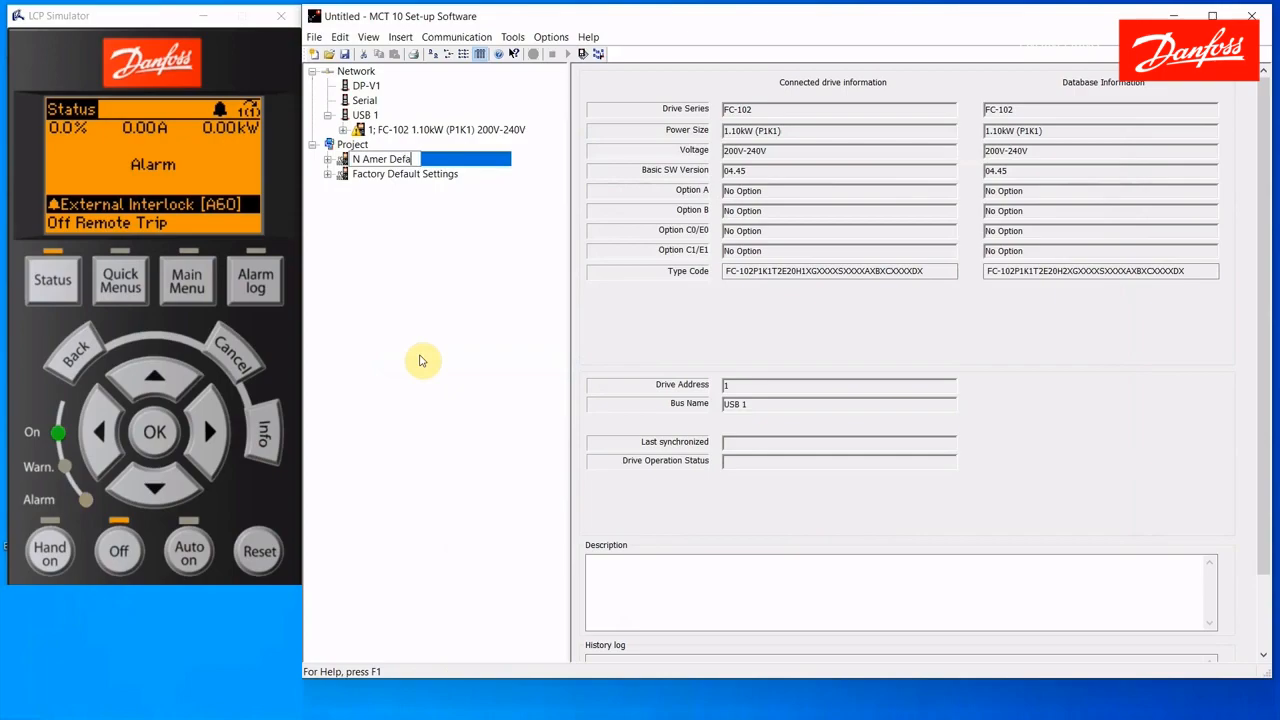
type("ults")
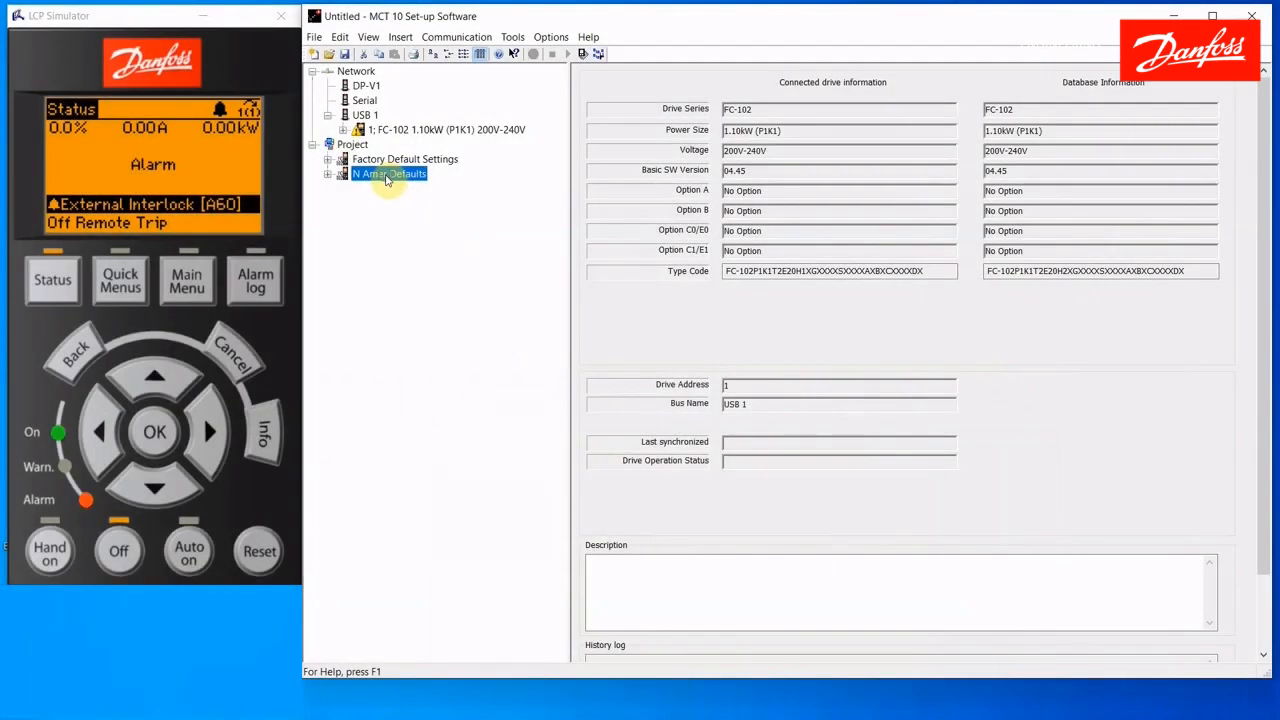
Start a comparison from N Amer Defaults and choose Factory Default Settings under Project as the drive to compare against.
right_click(387, 179)
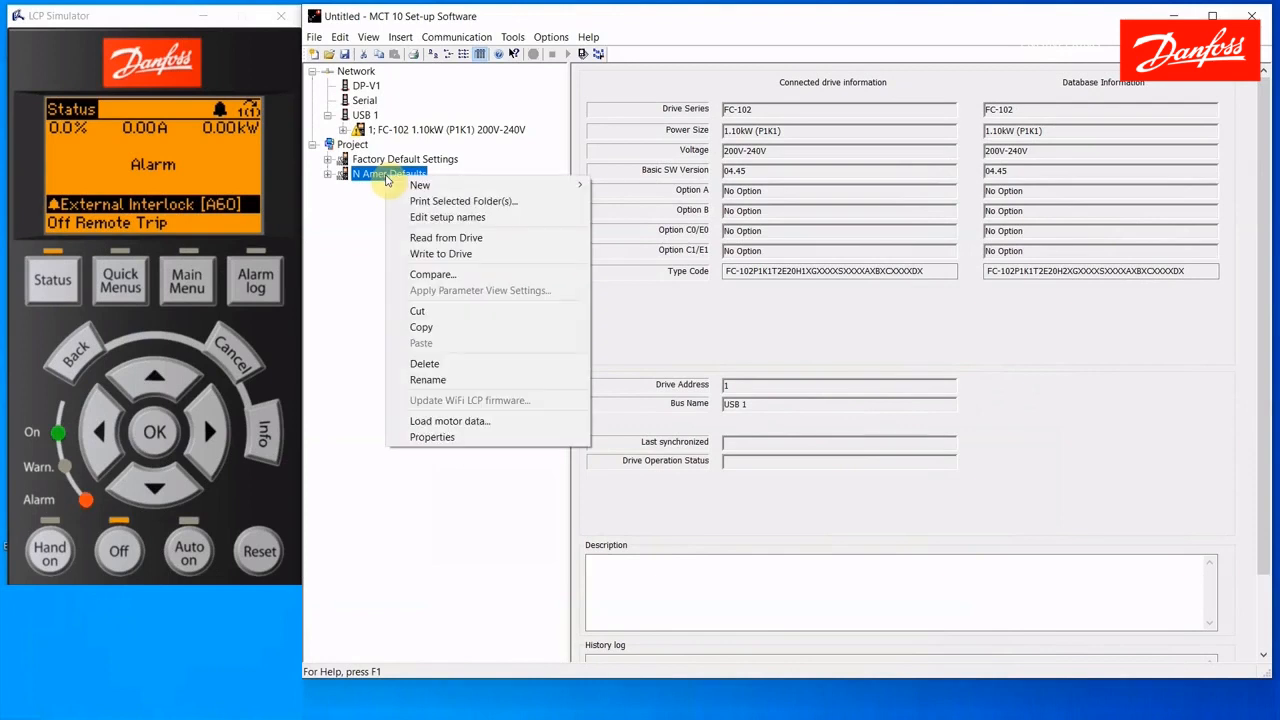
left_click(441, 276)
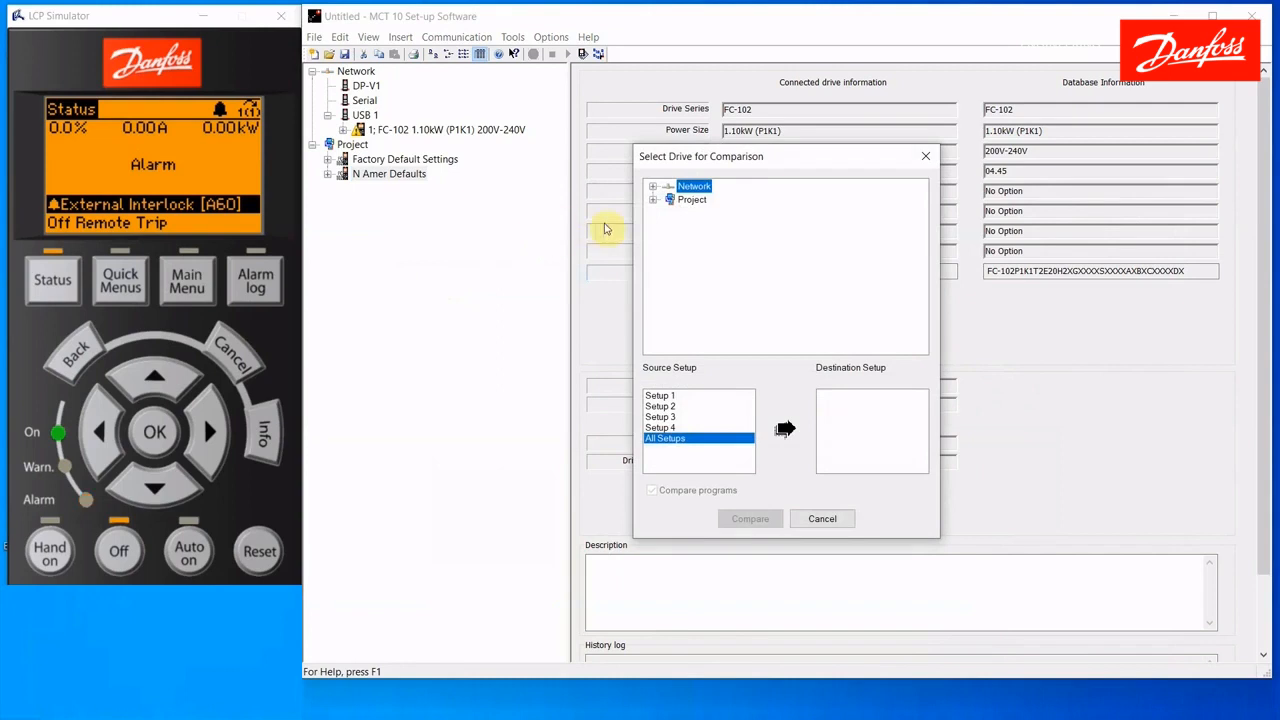
left_click(653, 200)
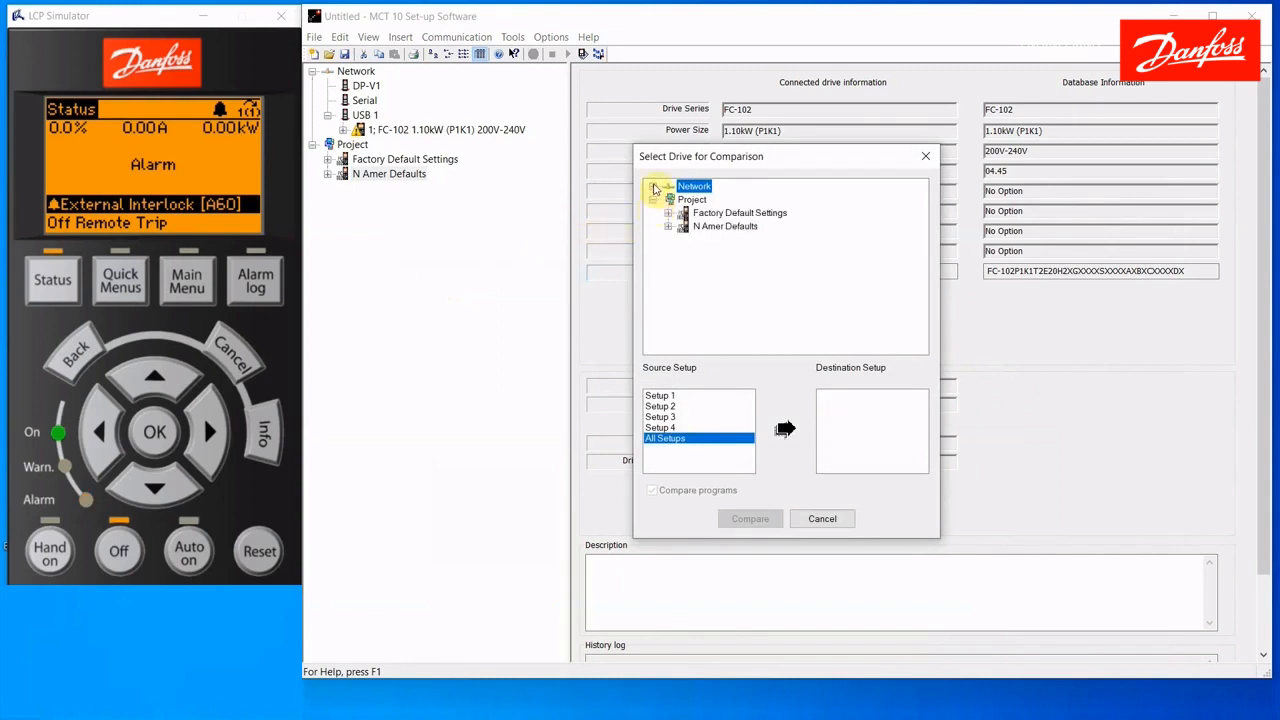
left_click(652, 186)
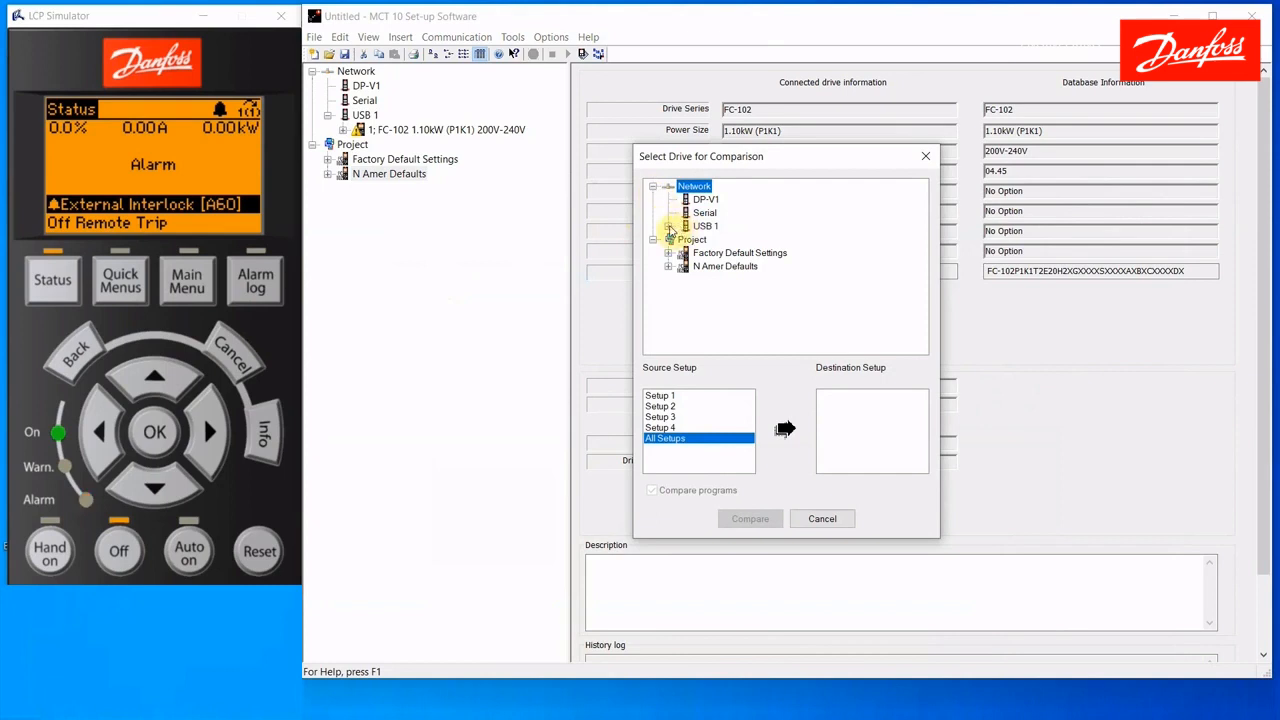
left_click(668, 227)
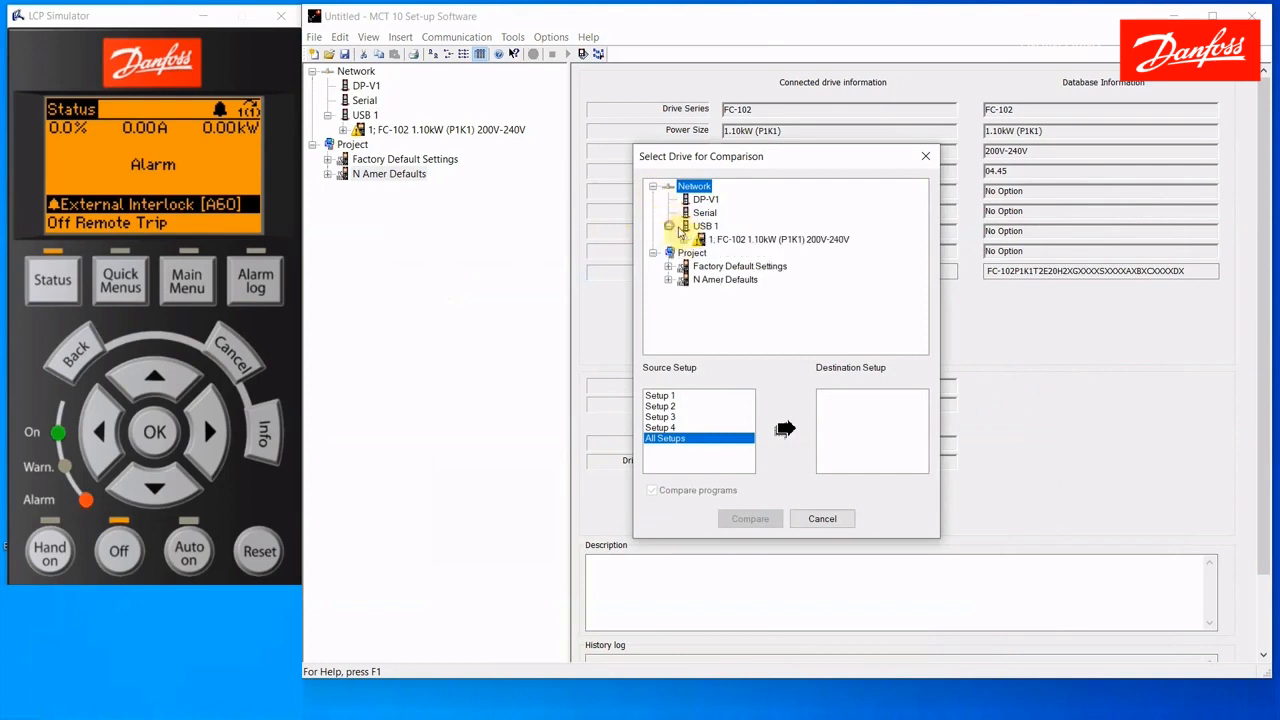
left_click(742, 243)
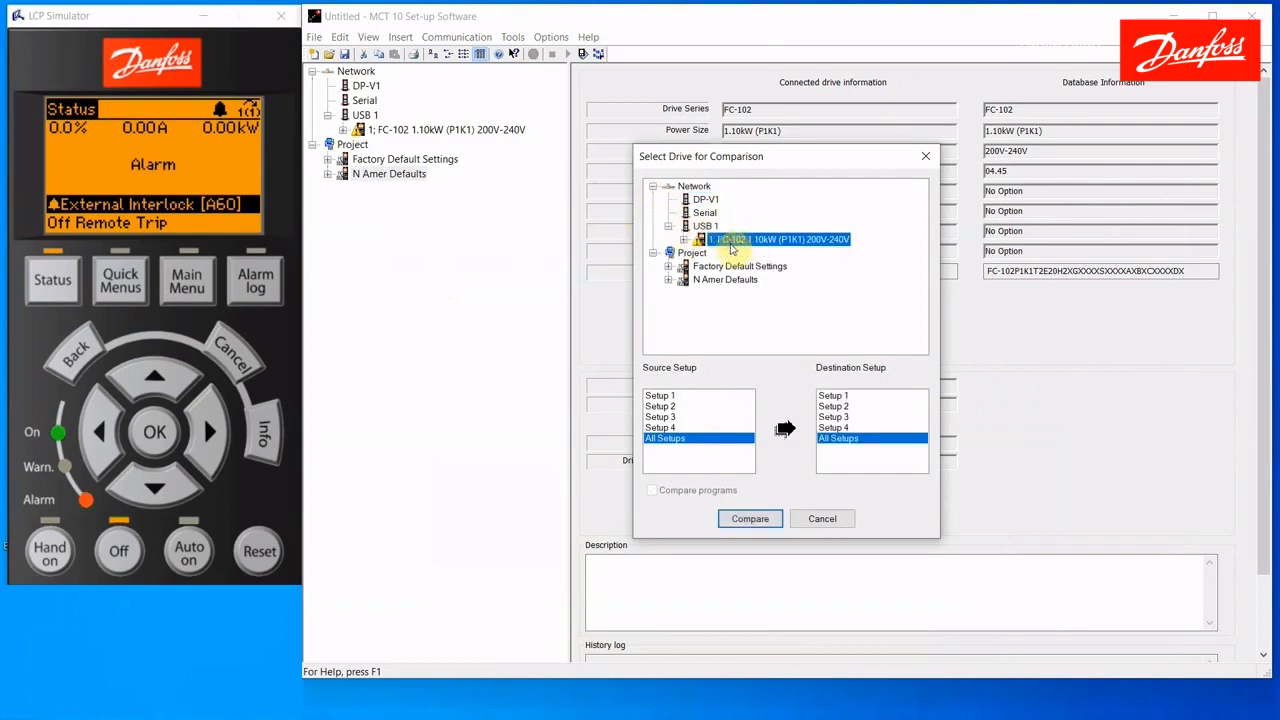
left_click(668, 228)
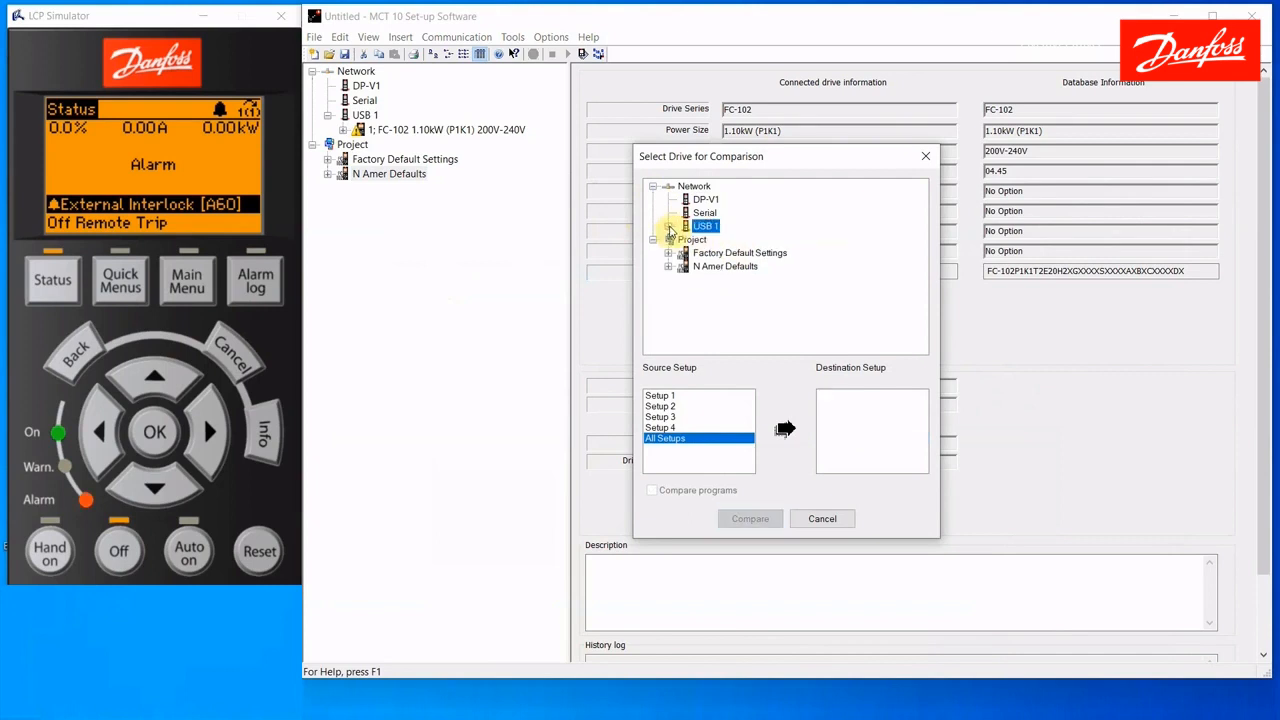
left_click(714, 256)
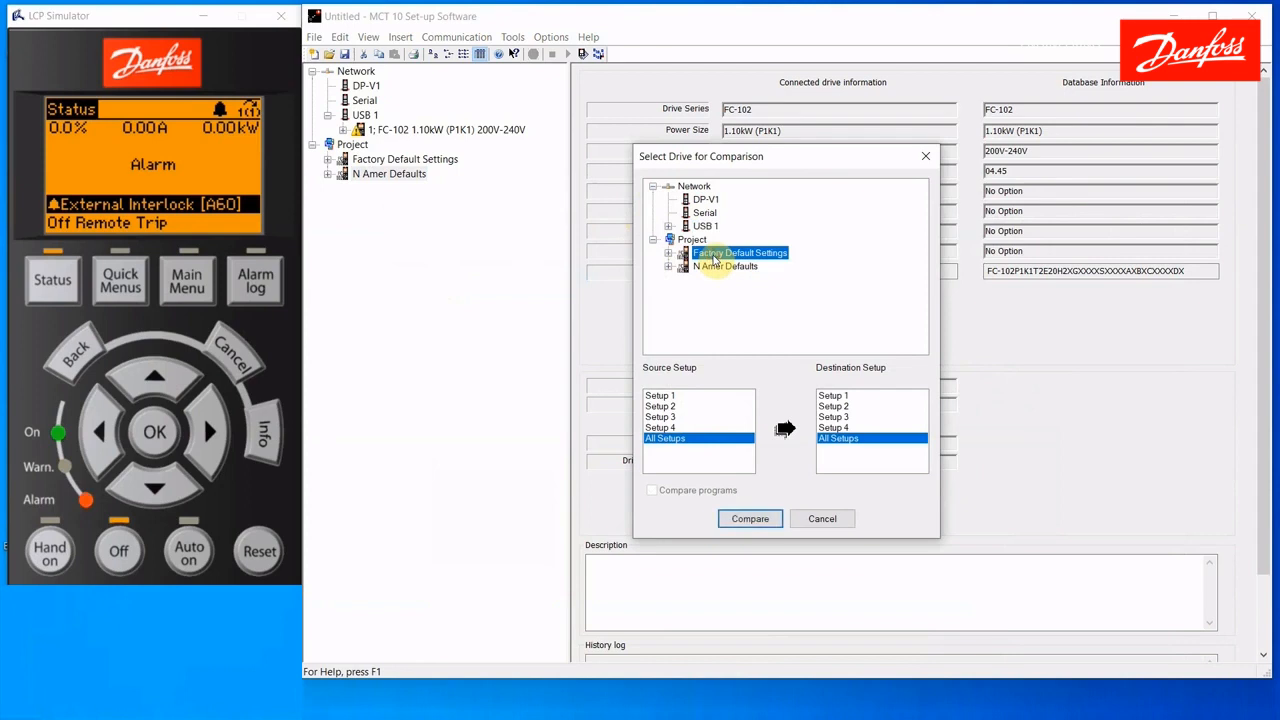
Limit the comparison to source Setup 1 and destination Setup 1, and run it.
left_click(690, 396)
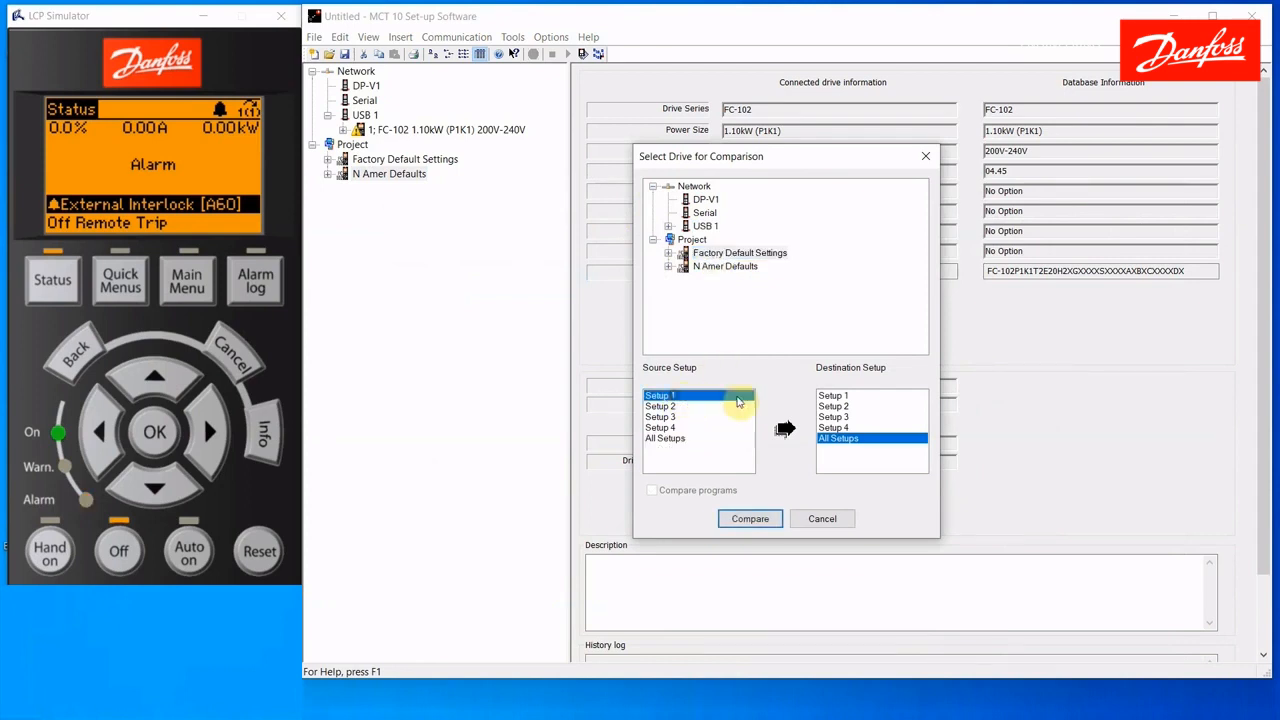
left_click(846, 398)
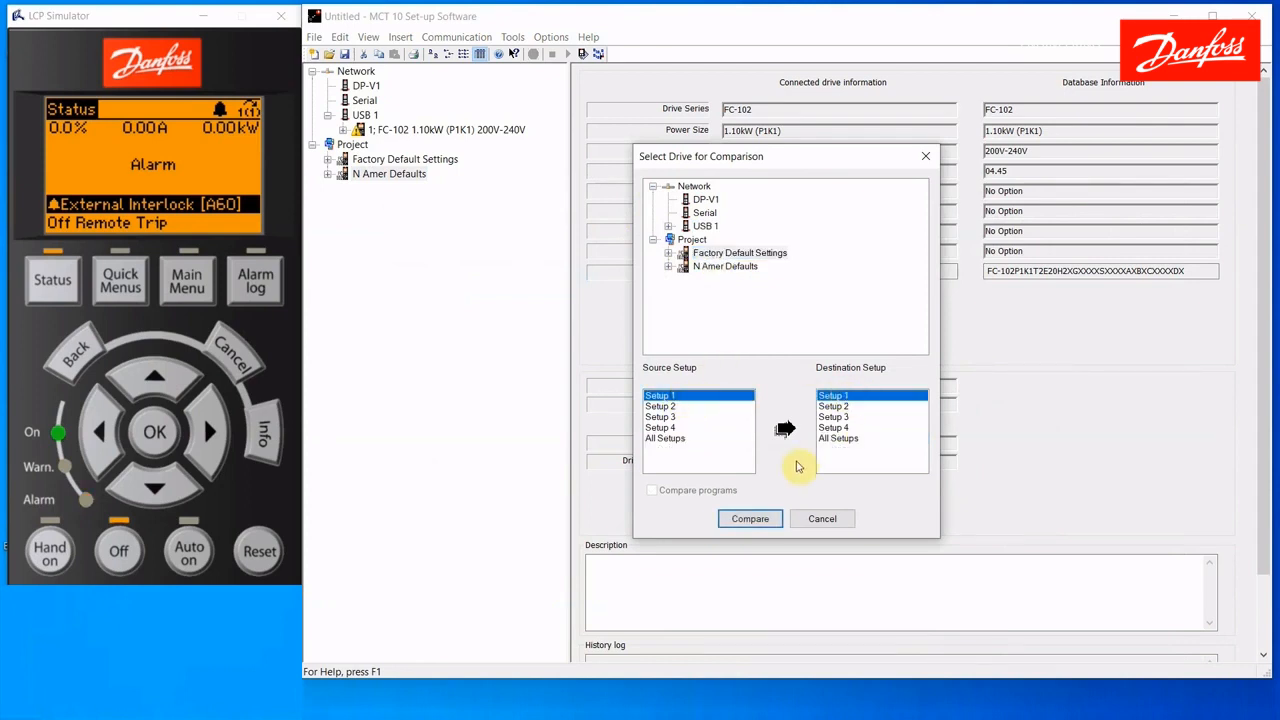
left_click(757, 527)
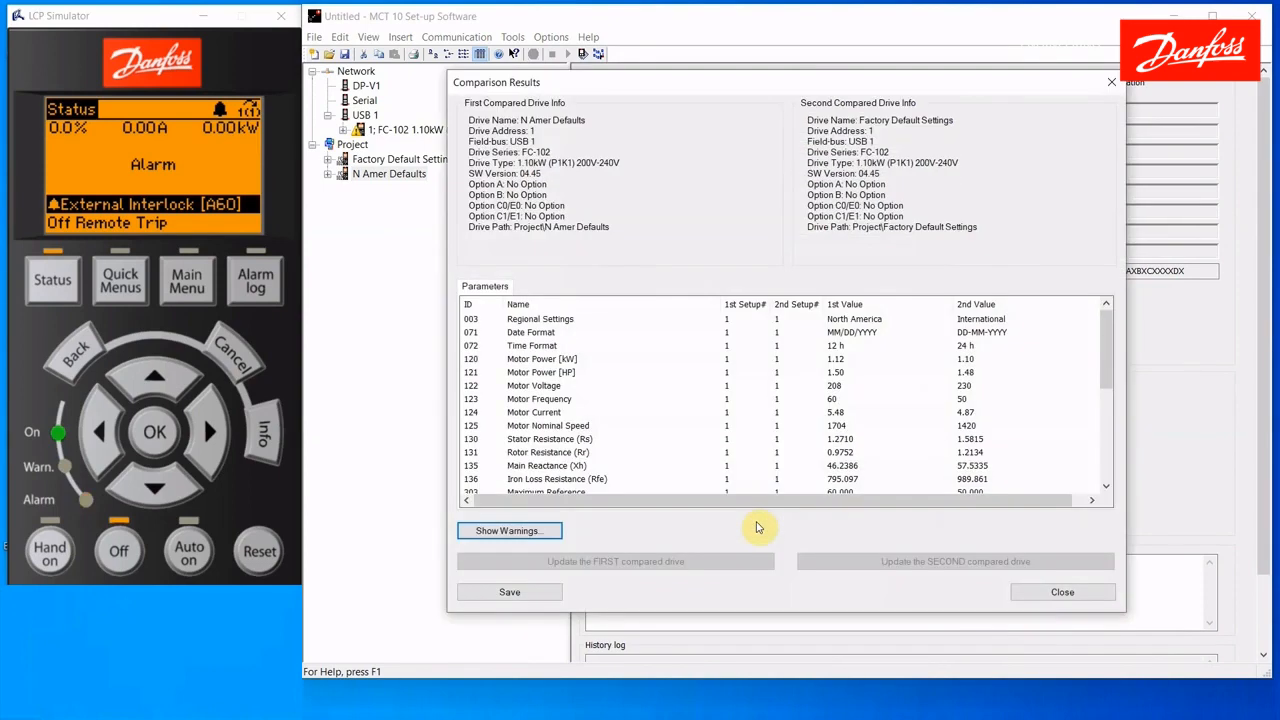
Review the comparison rows from Regional Settings through Date Format and Time Format to Motor Power [kW].
left_click(566, 321)
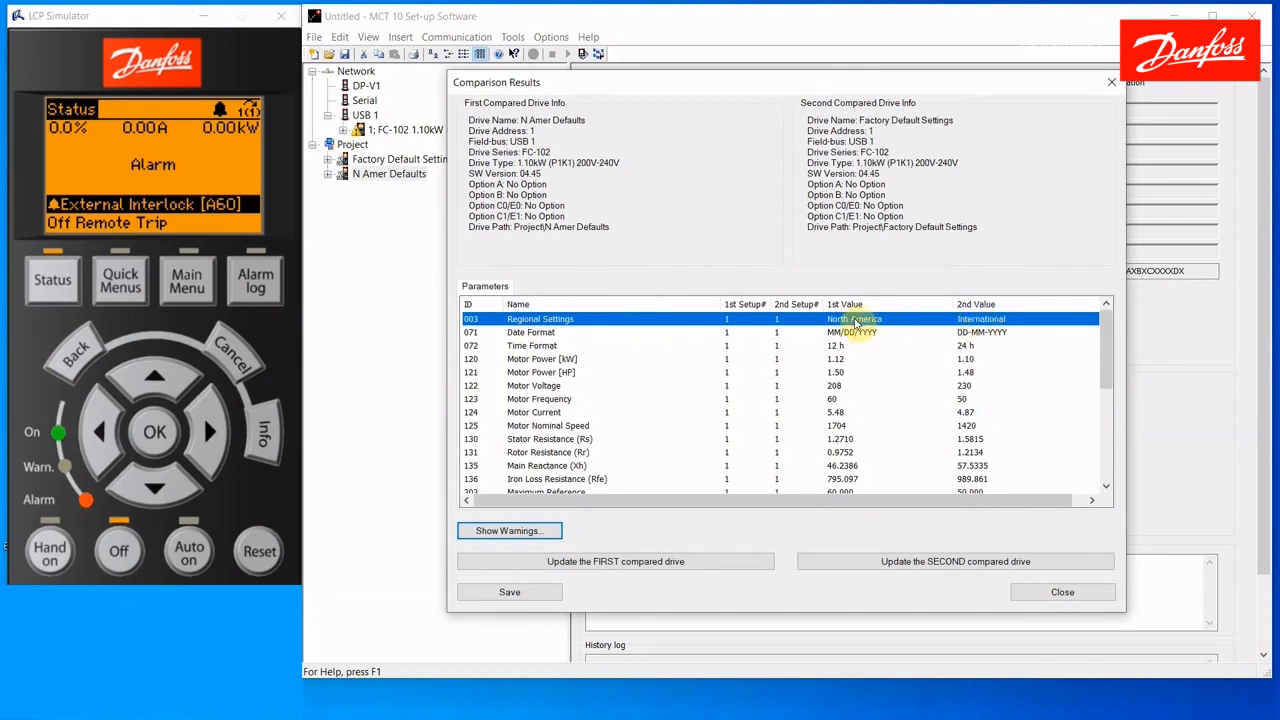
key("Down")
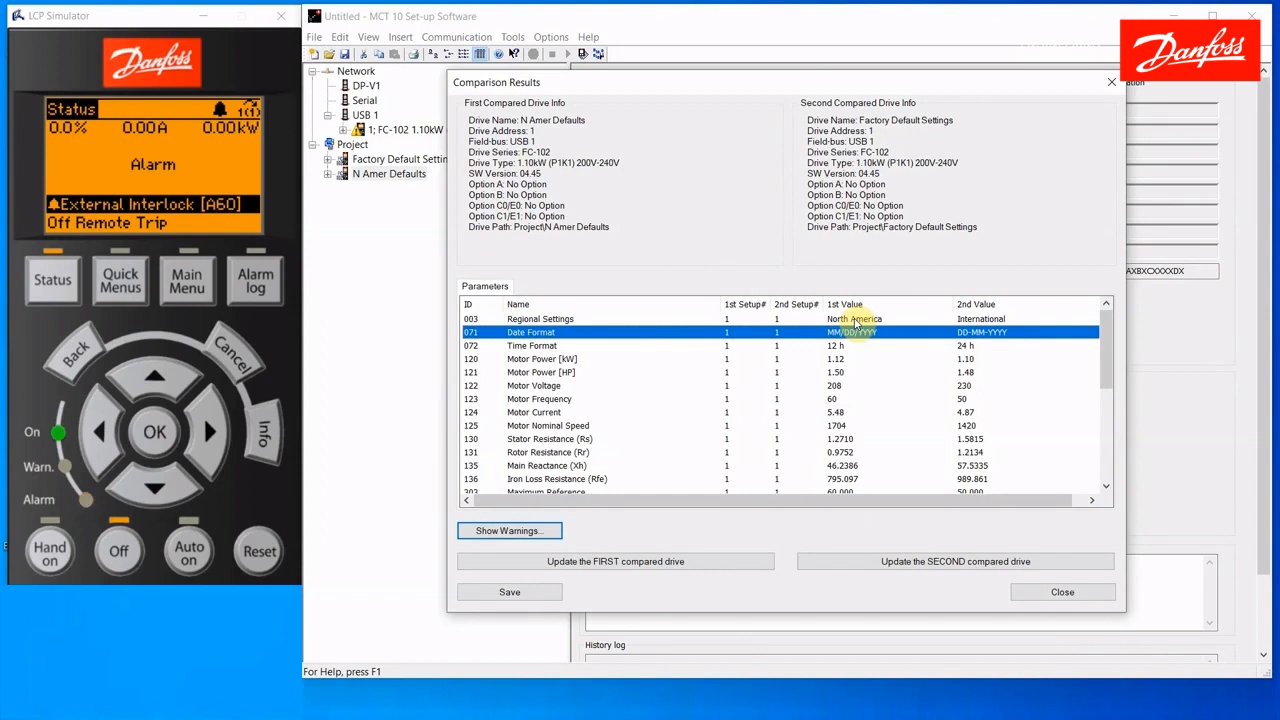
key("Down")
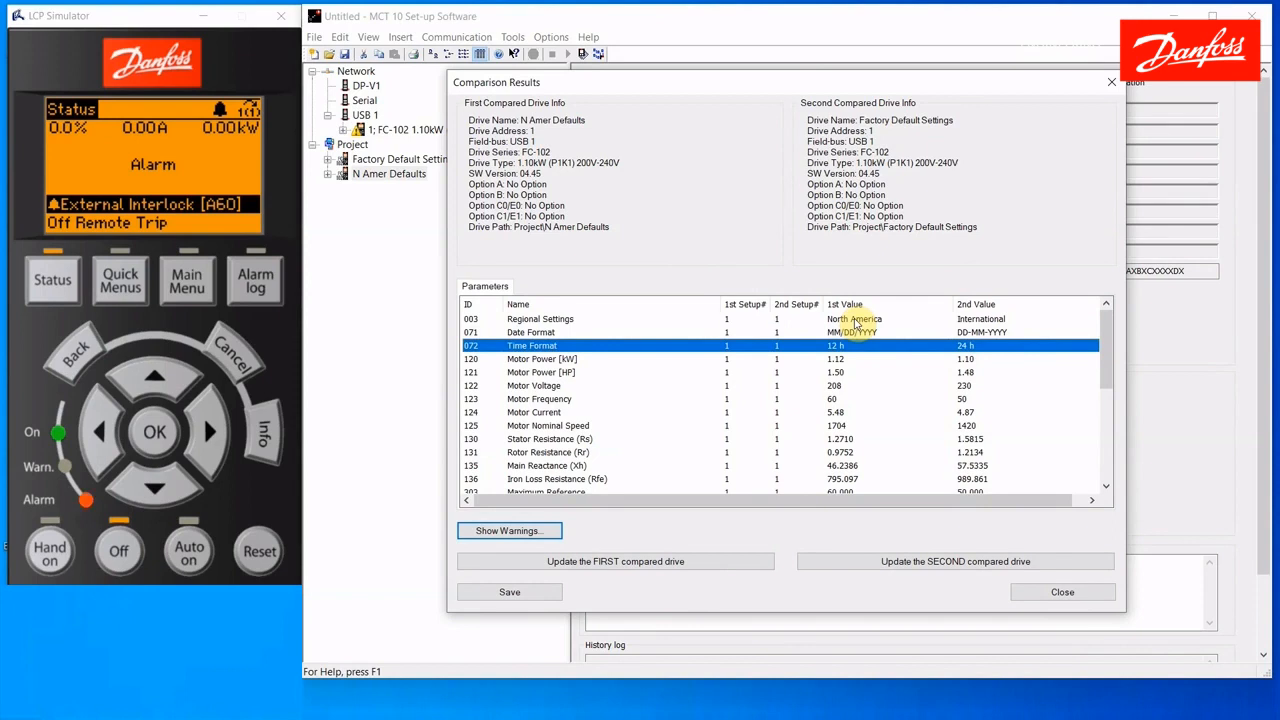
key("Down")
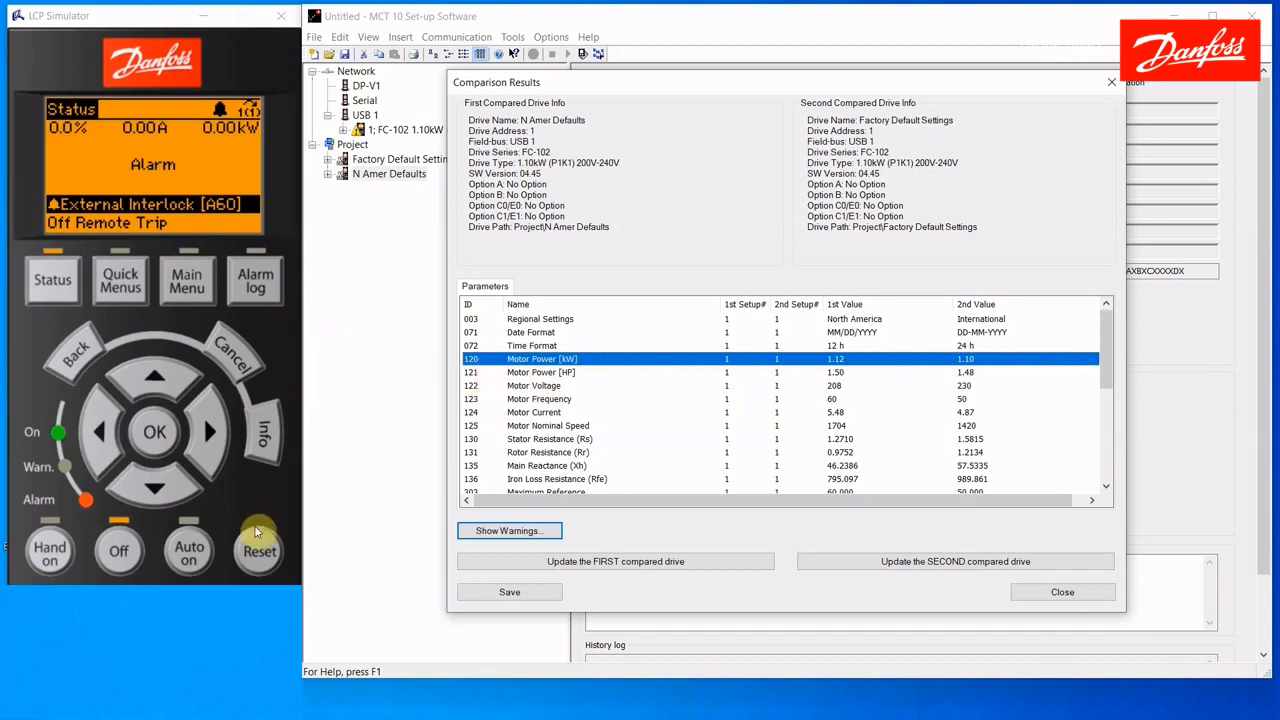
On the LCP simulator, open Load and Motor, Motor Data, and view parameter 1-21 Motor Power [HP] against its comparison row.
left_click(186, 281)
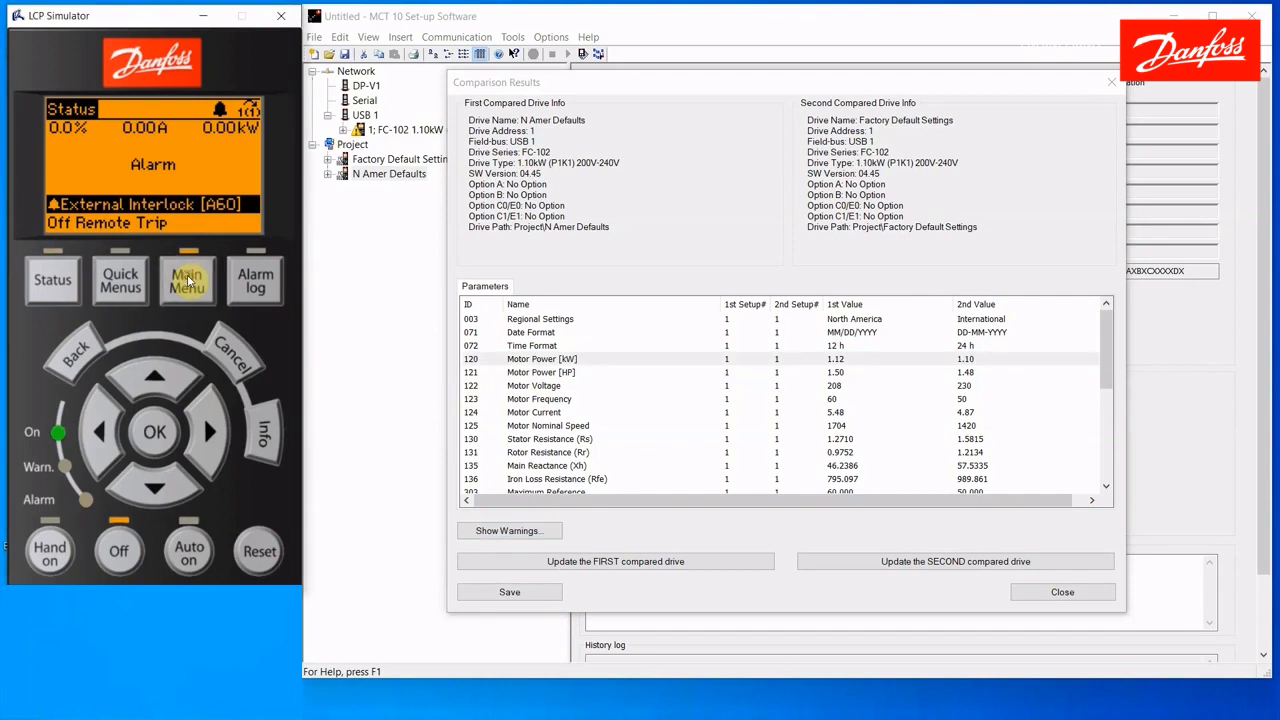
left_click(835, 376)
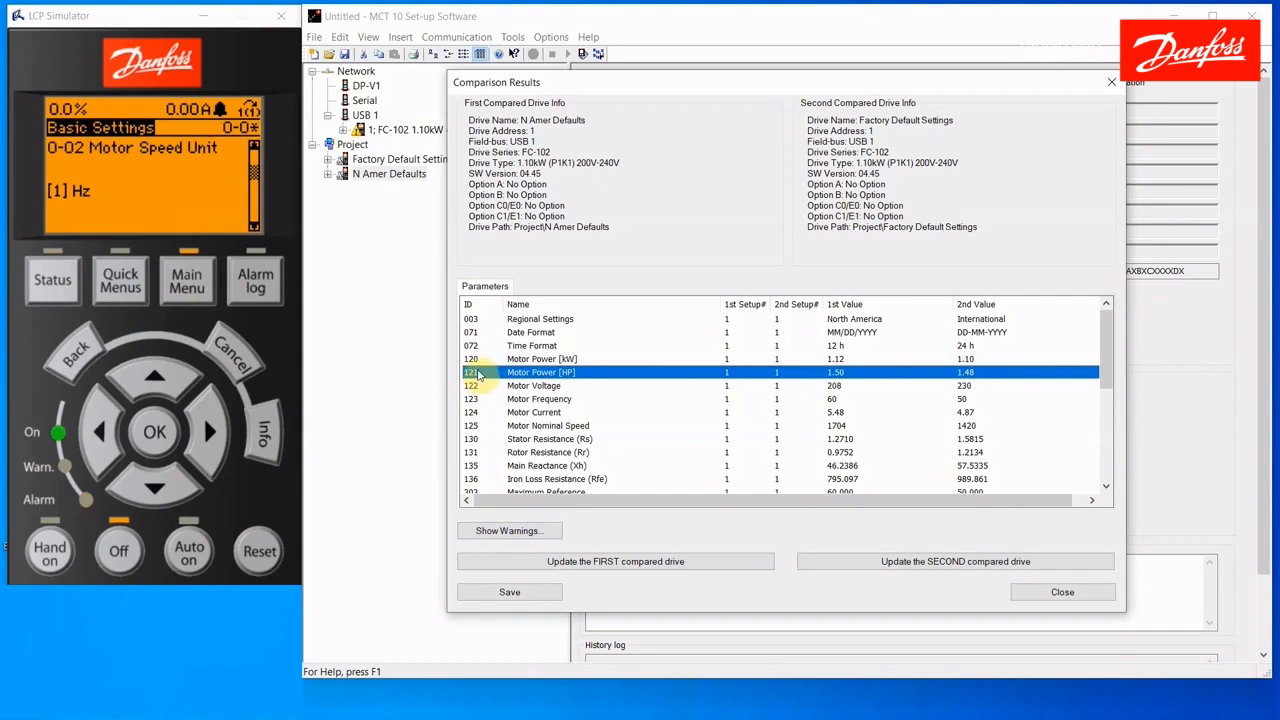
left_click(186, 280)
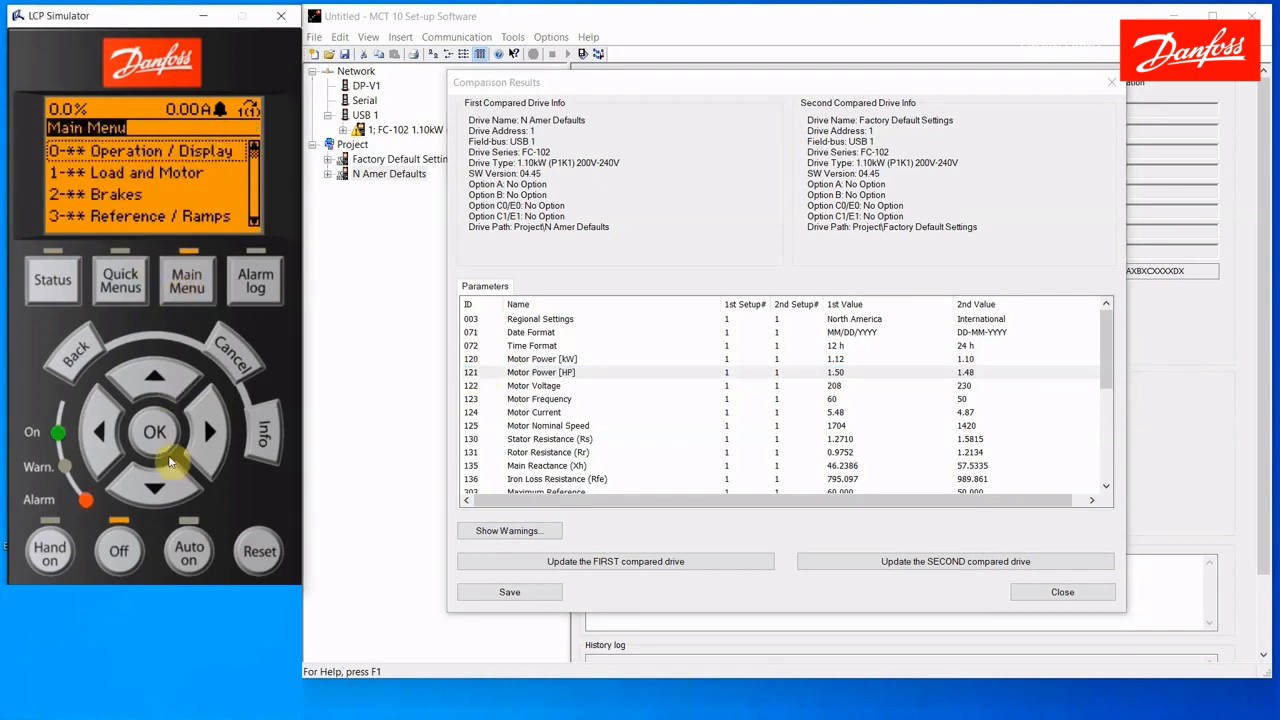
left_click(160, 488)
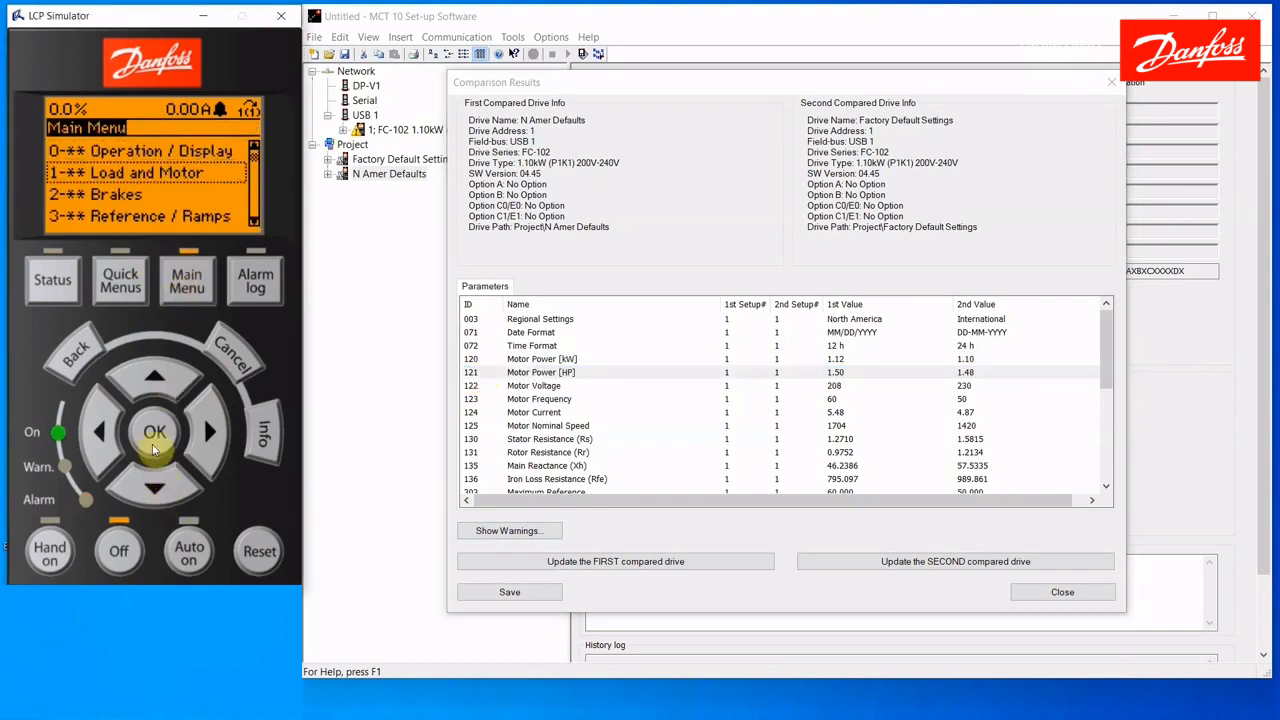
left_click(154, 432)
left_click(160, 488)
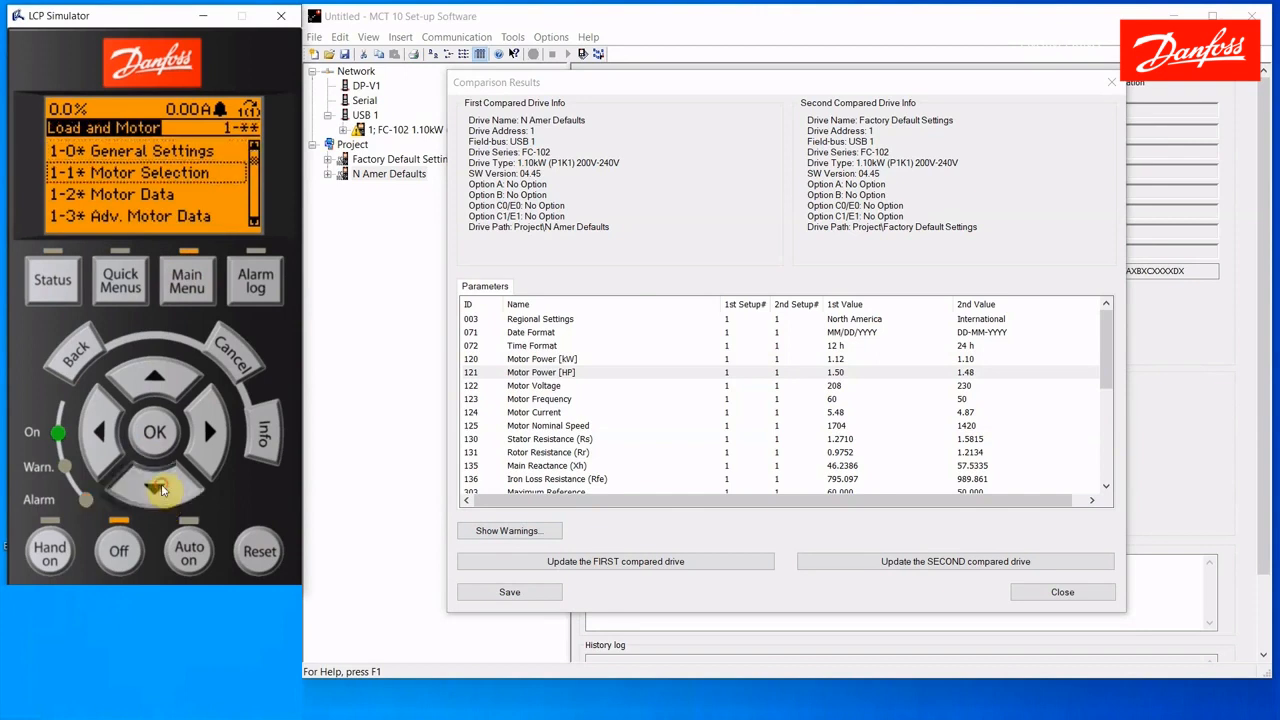
left_click(160, 488)
left_click(154, 432)
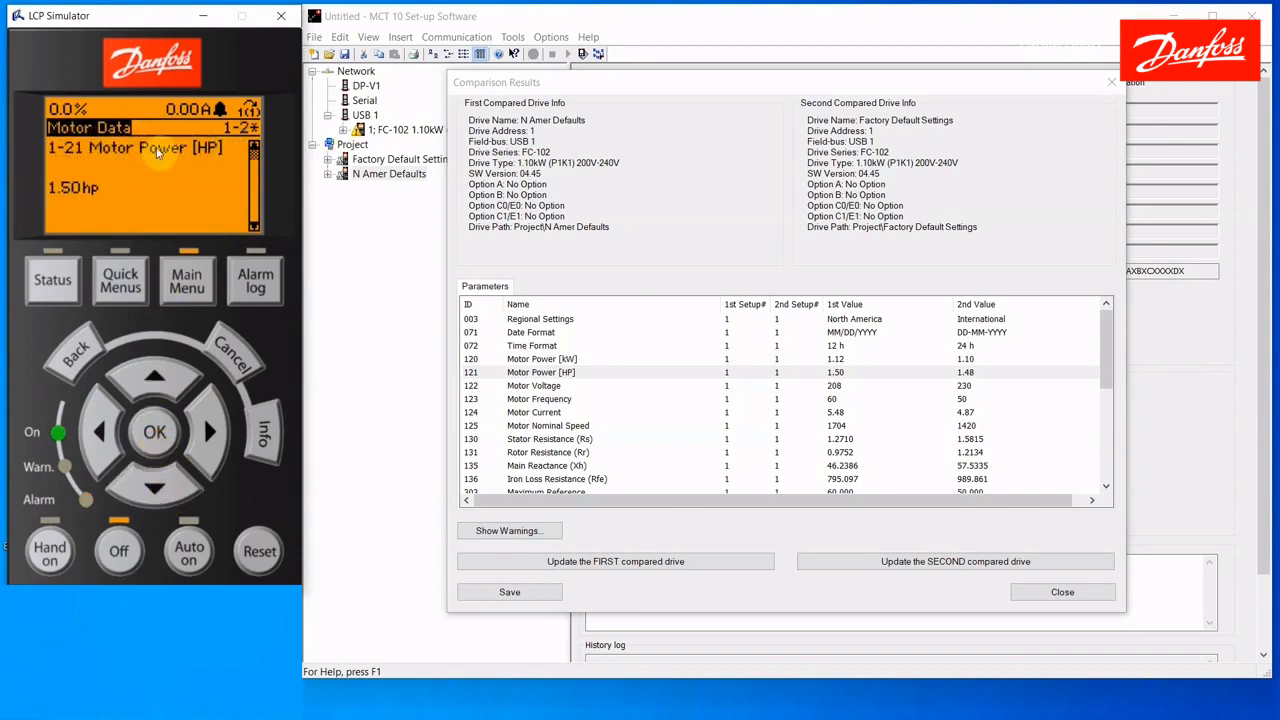
left_click(158, 380)
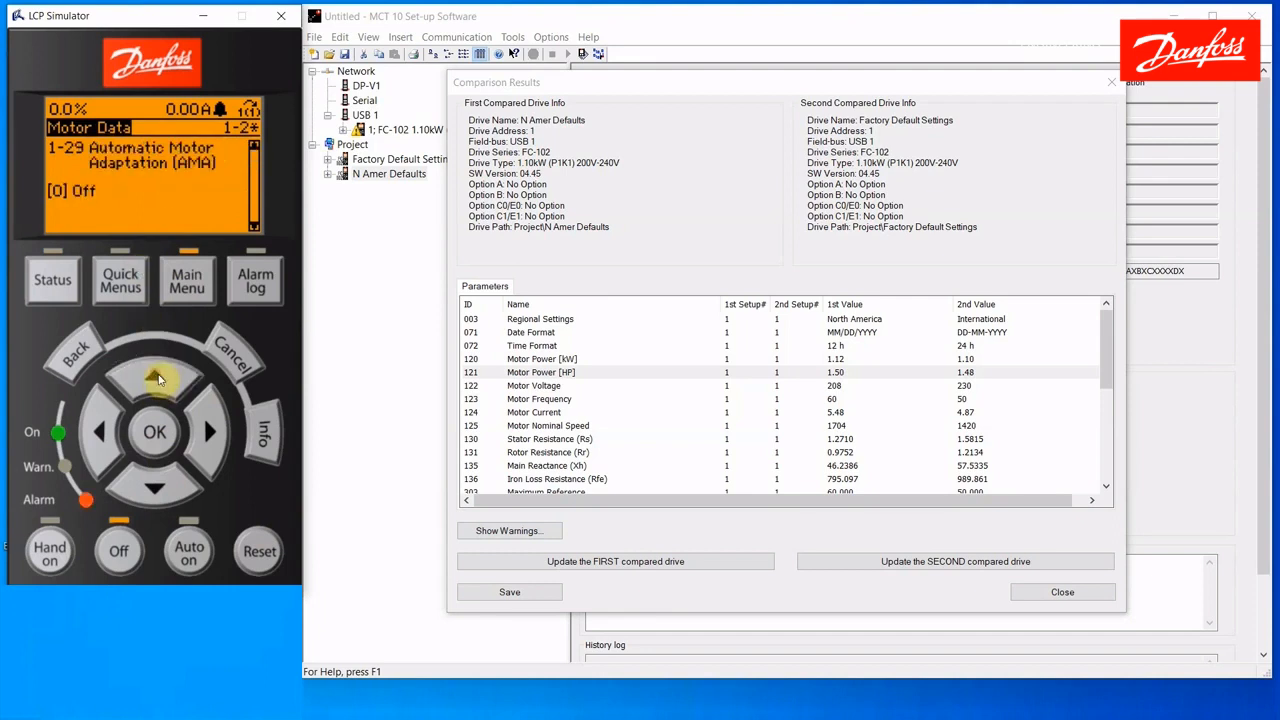
left_click(150, 488)
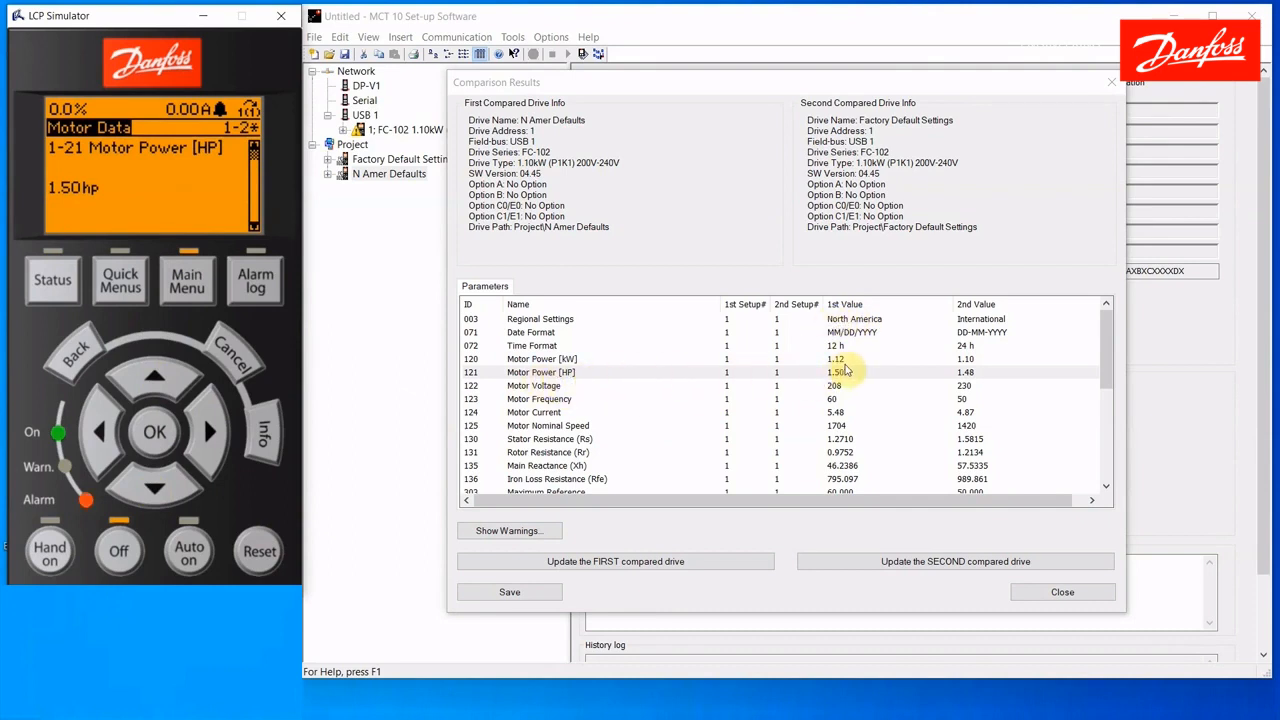
Review the compared motor data rows from Motor Power [kW] through Motor Current and Stator Resistance (Rs).
left_click(970, 362)
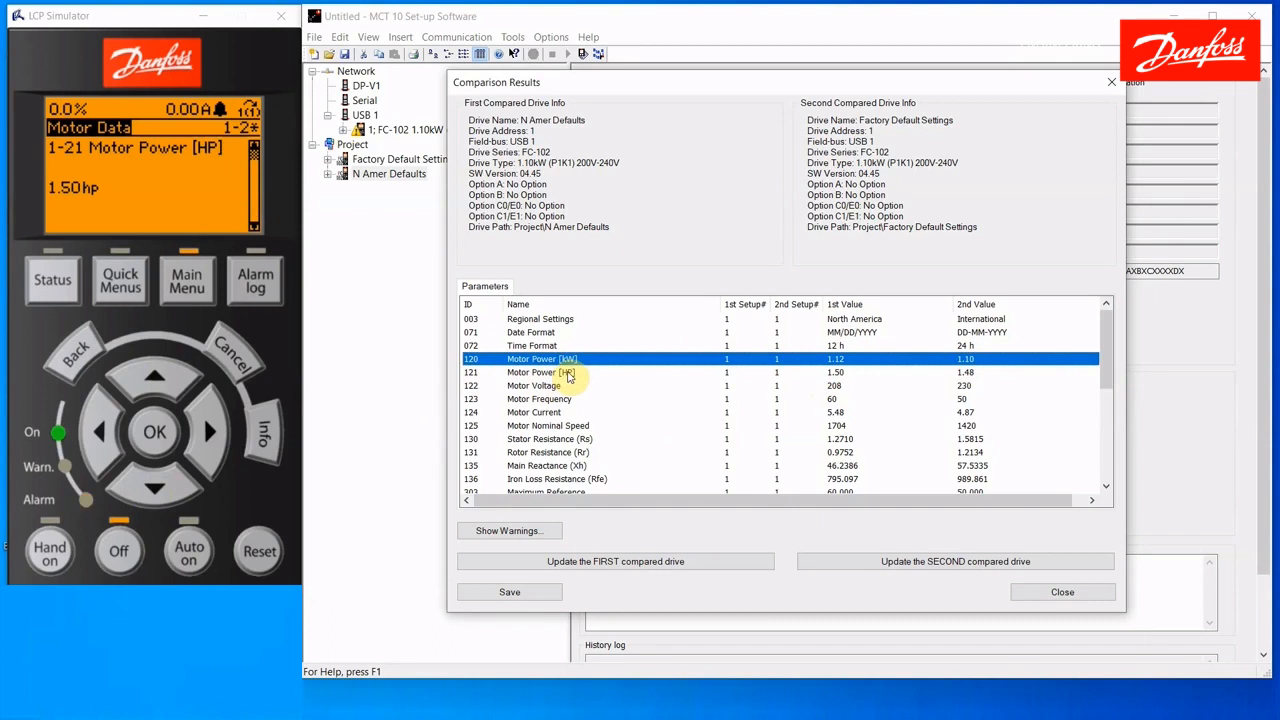
key("Down")
key("Down")
key("Down")
key("Down")
key("Down")
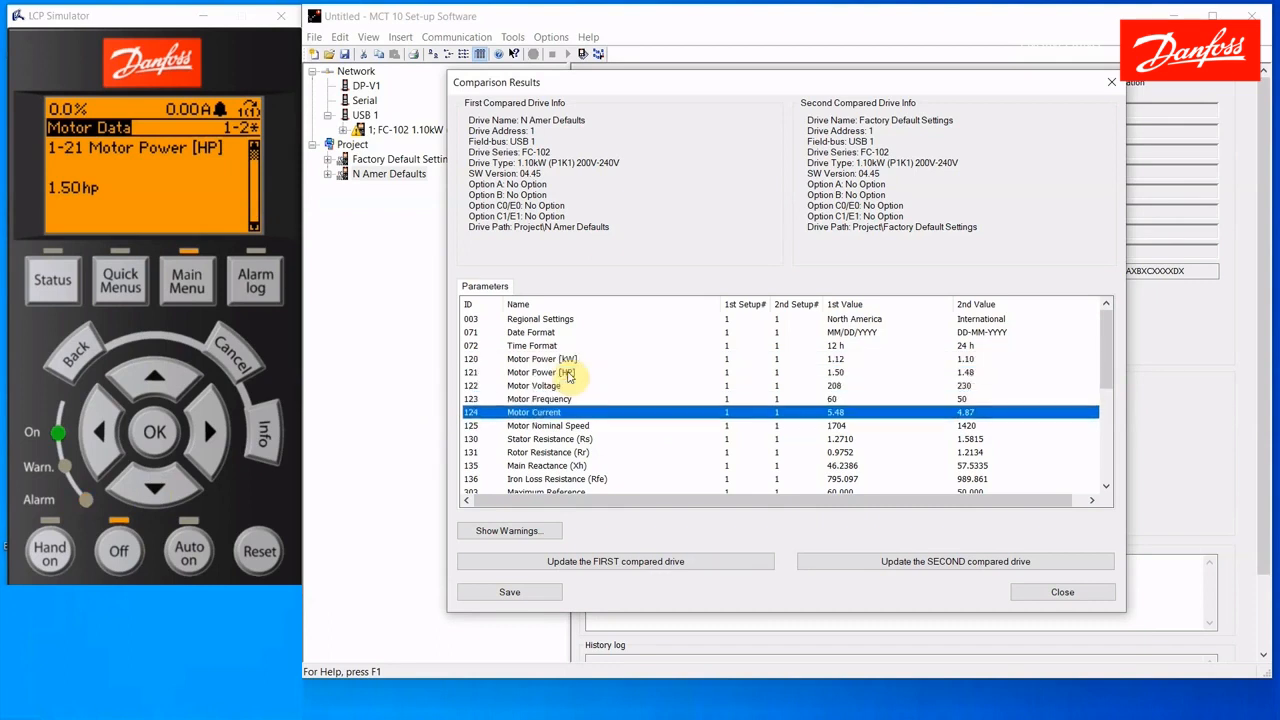
key("Down")
key("Down")
key("Down")
key("Down")
key("Down")
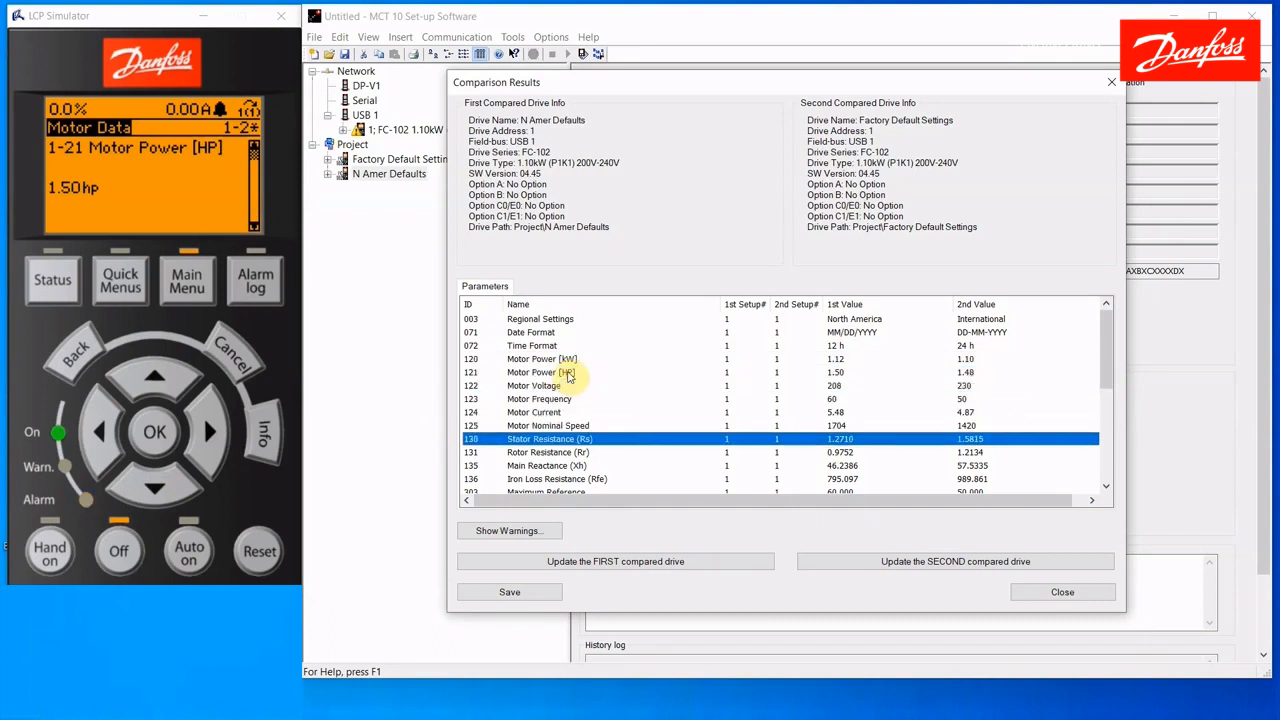
Review the compared Reference Function, Motor Speed High Limit, Torque Limit, Max Output Frequency and Warning Speed High rows.
key("Down")
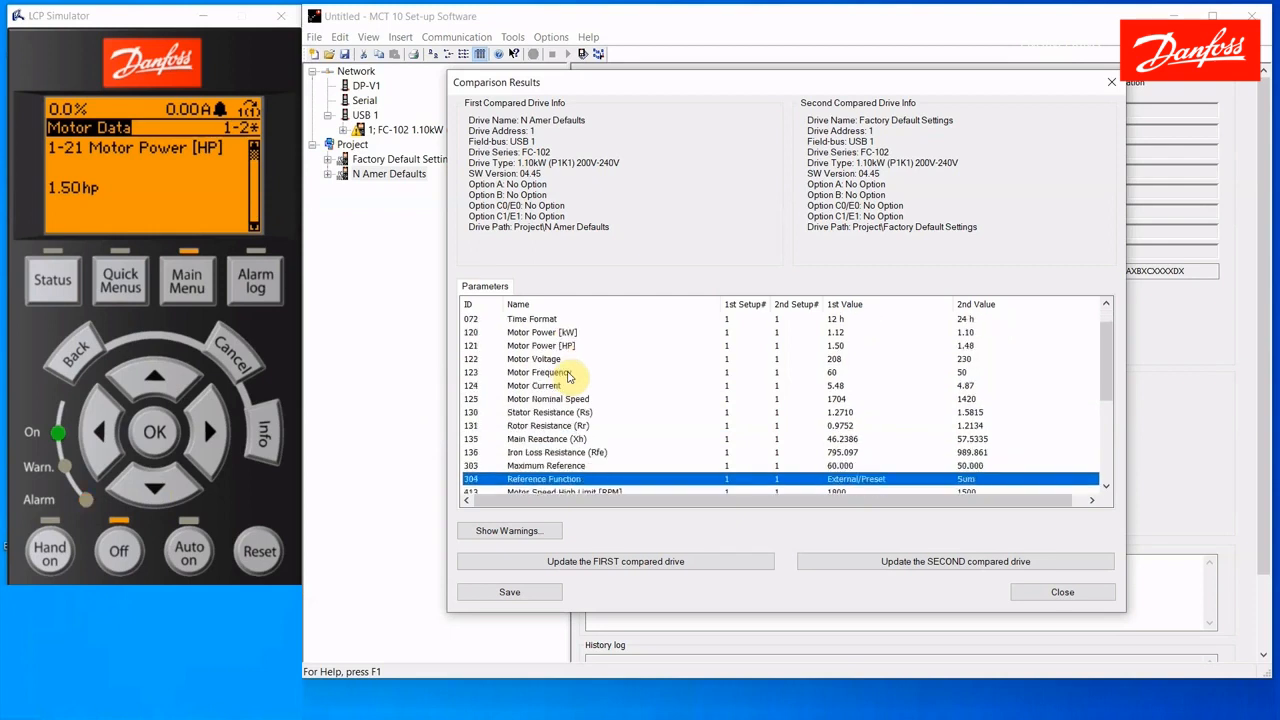
key("Down")
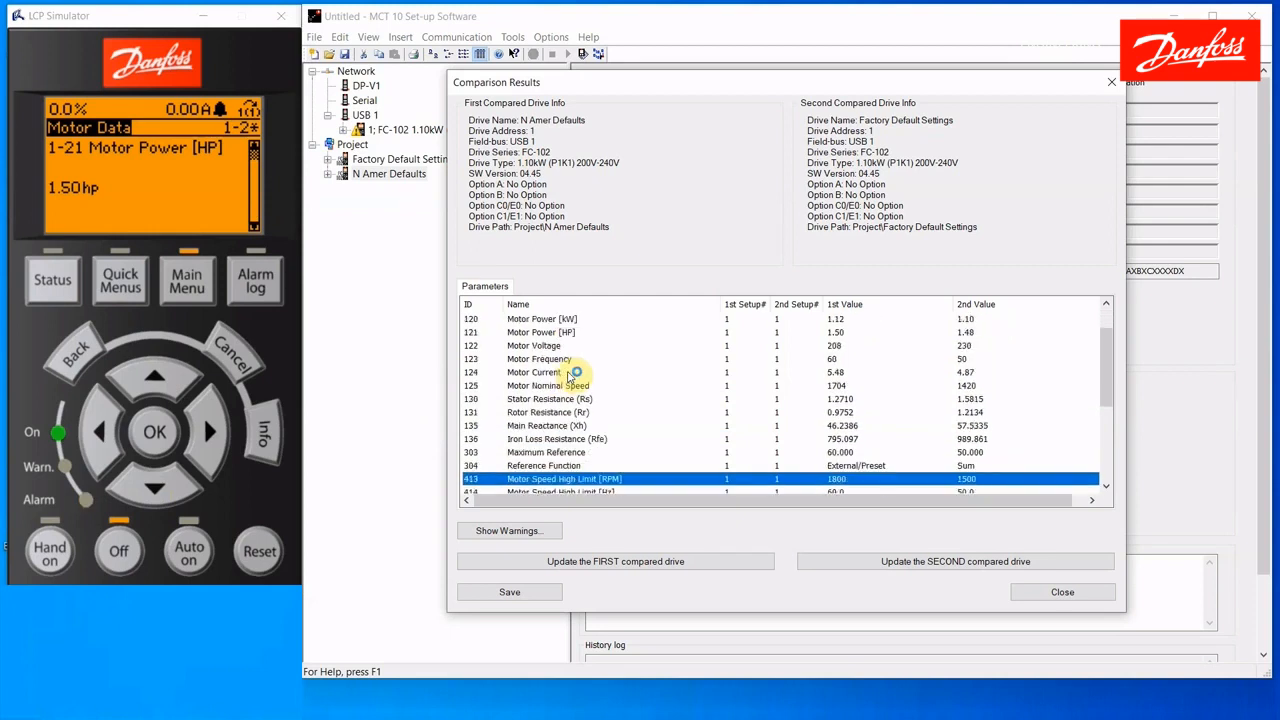
key("Up")
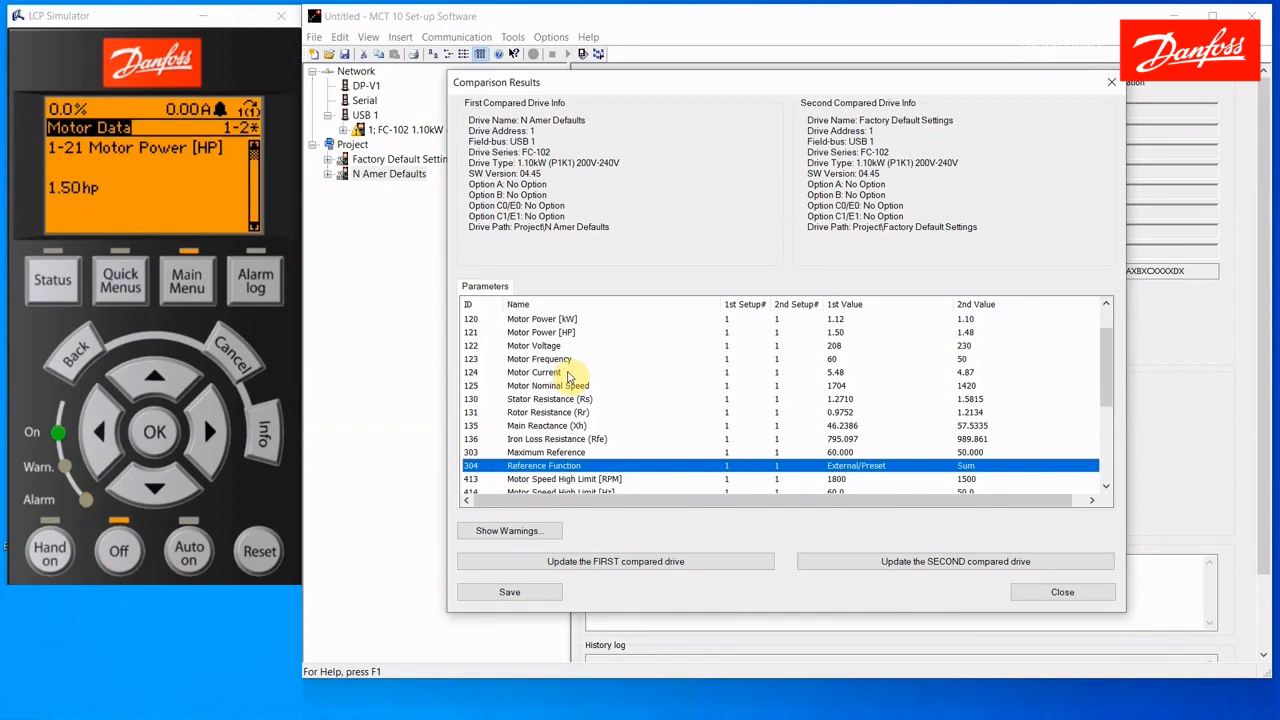
key("Down")
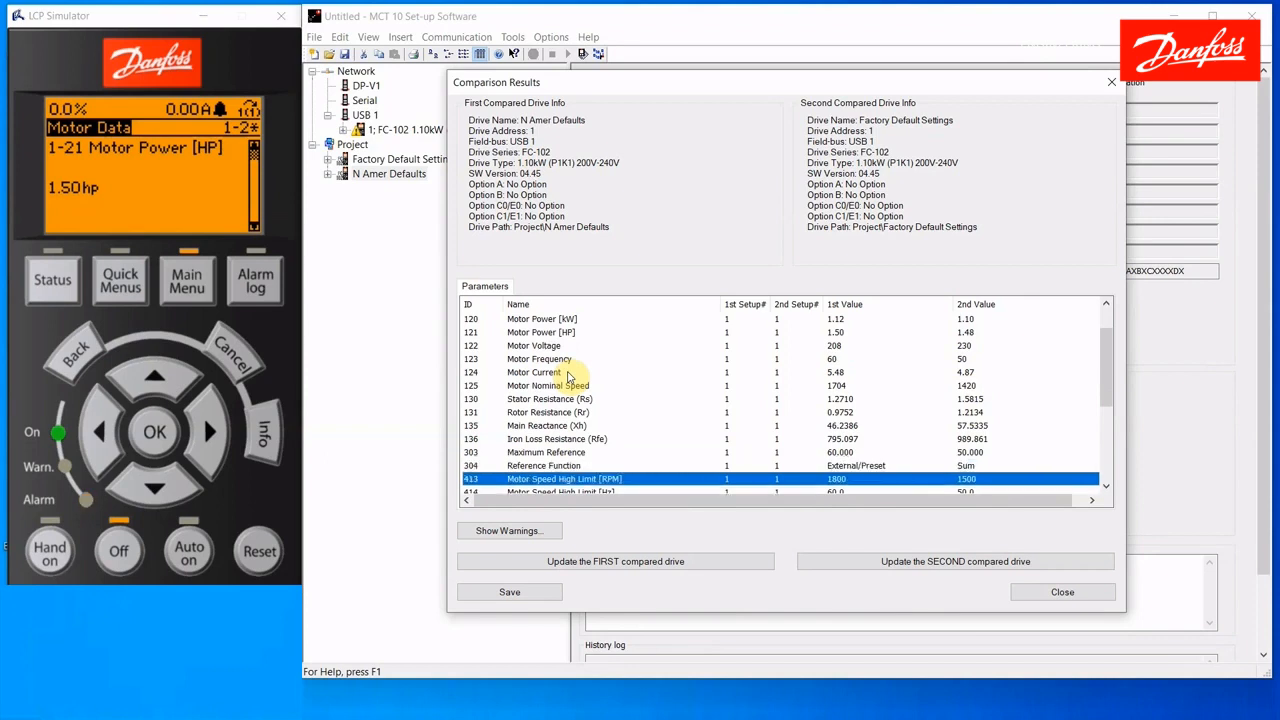
key("Down")
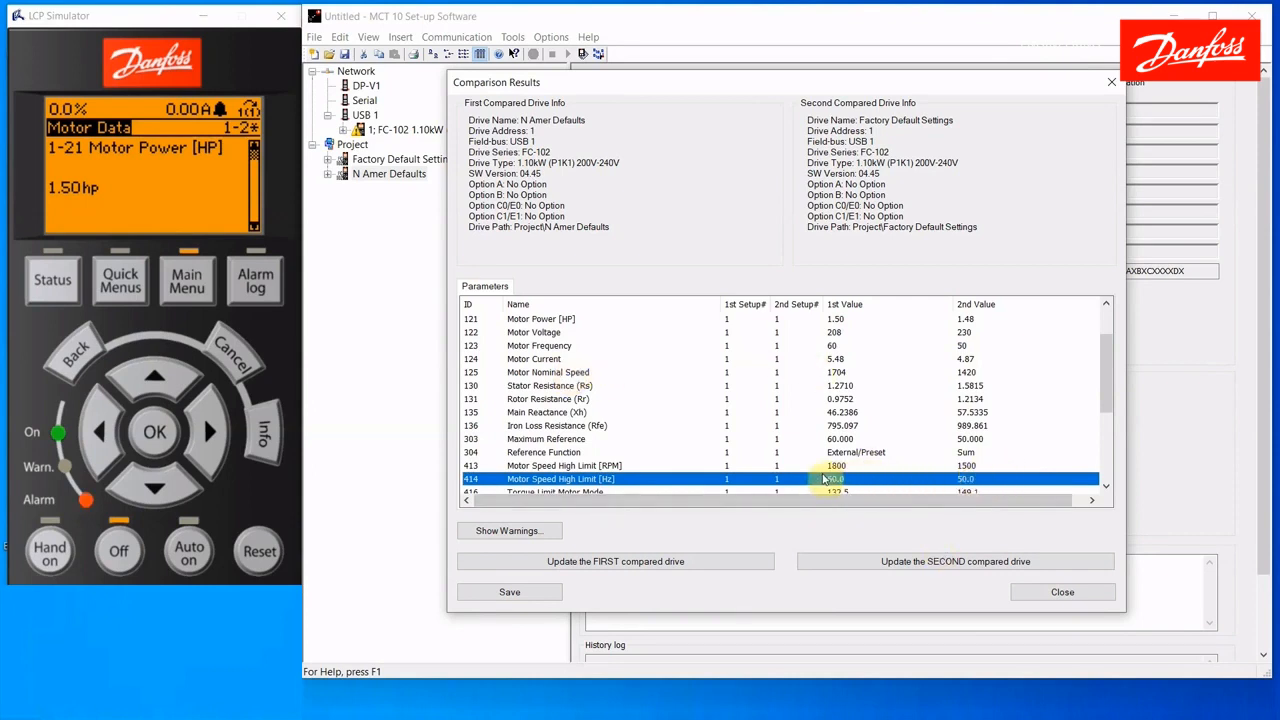
key("Down")
key("Down")
key("Down")
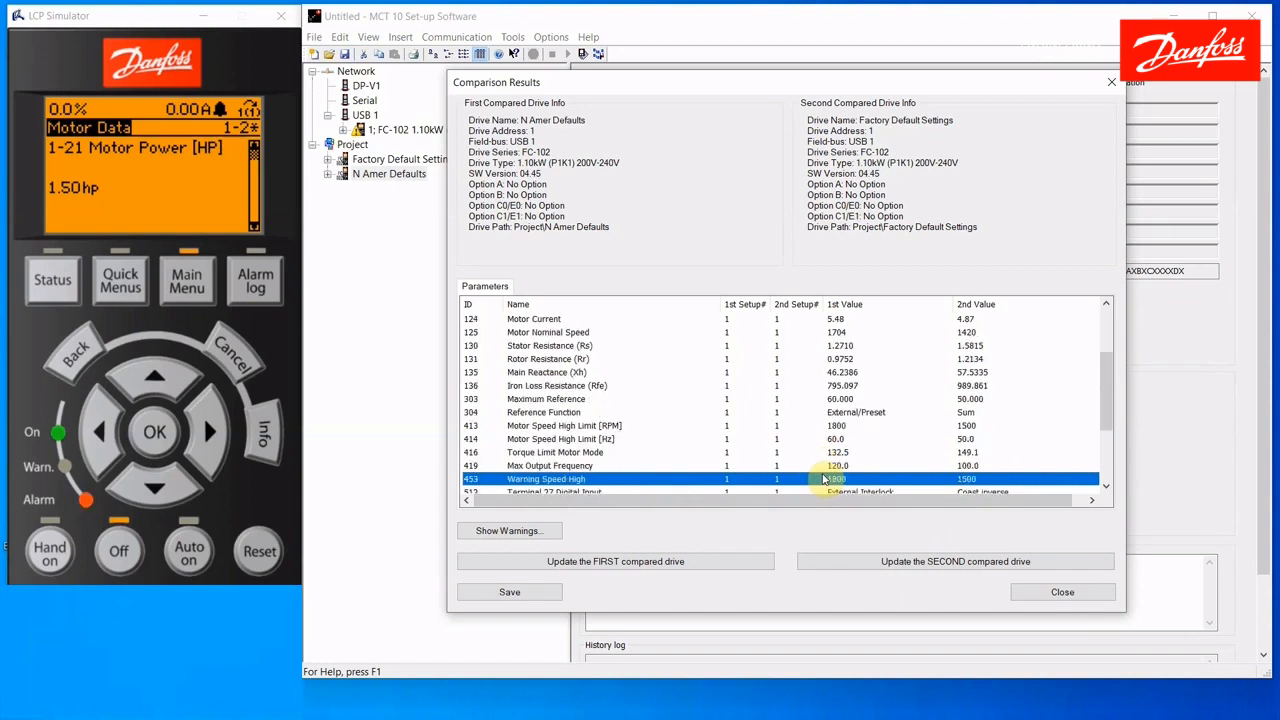
Update Terminal 27 Digital Input in N Amer Defaults with the second drive's Coast inverse value, then close the comparison results.
key("Down")
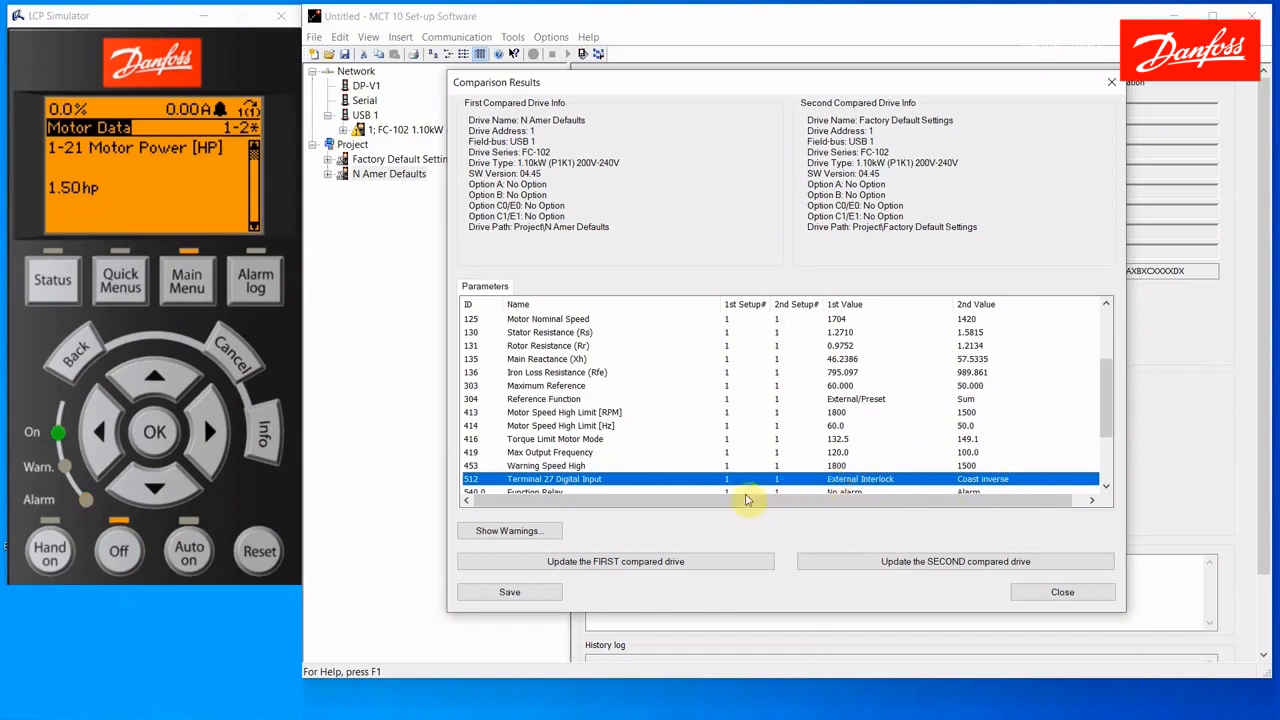
left_click(585, 564)
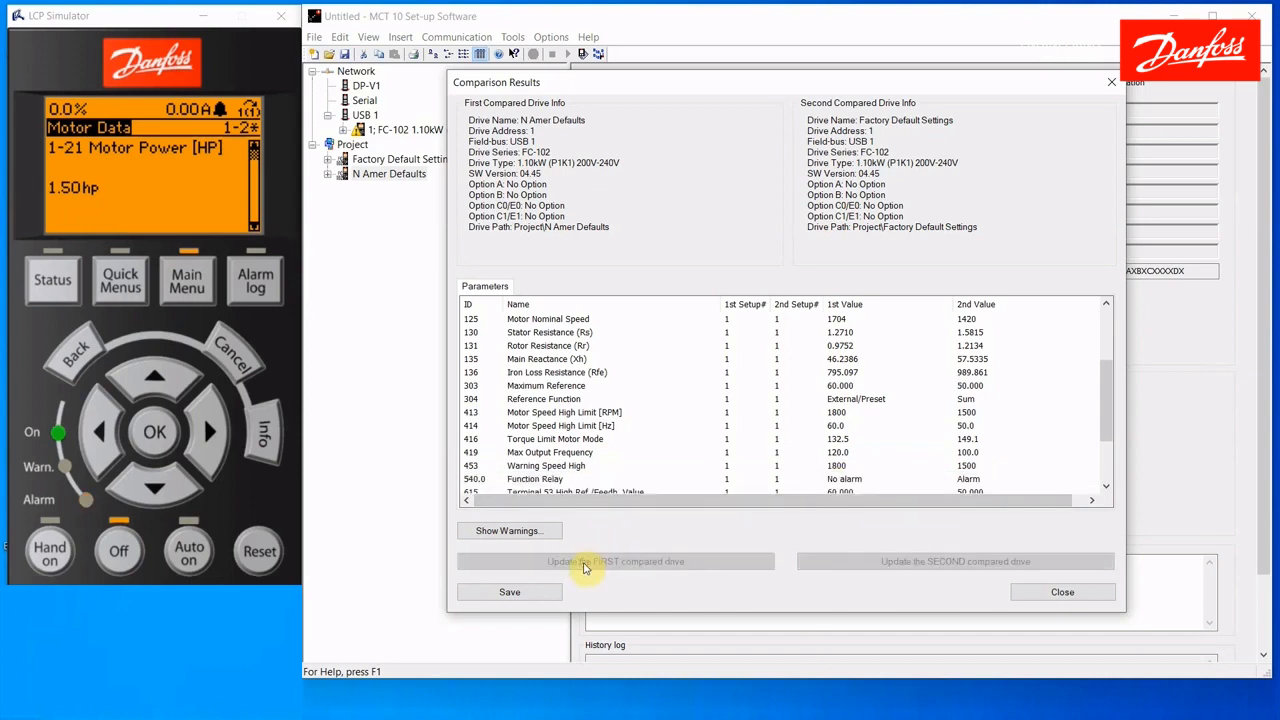
scroll(606, 430, "down", 2)
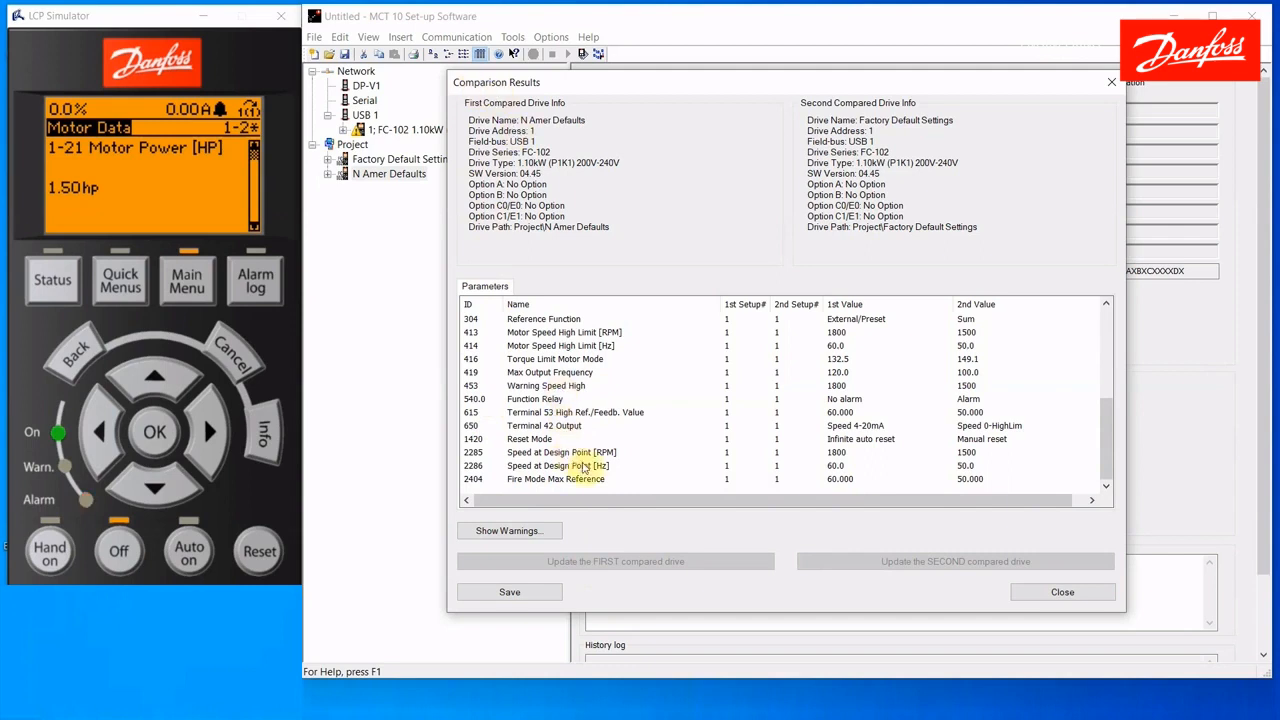
left_click(1058, 592)
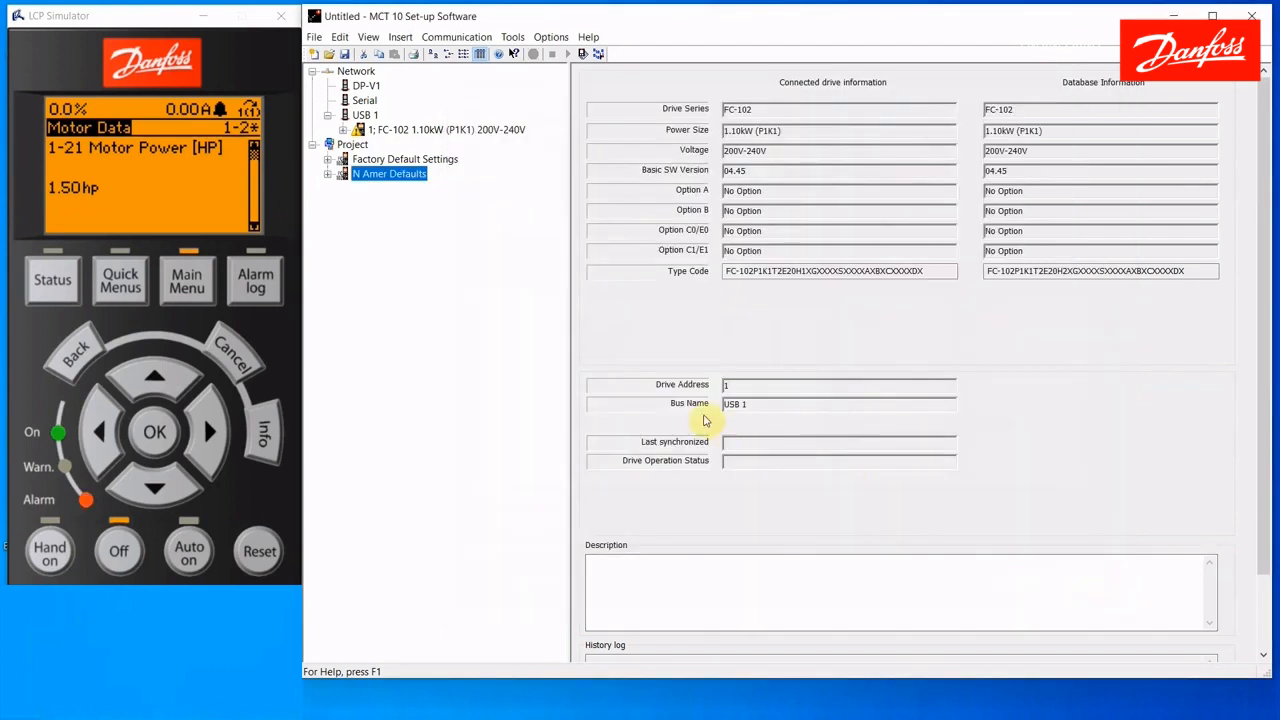
left_click(365, 159)
left_click(380, 174)
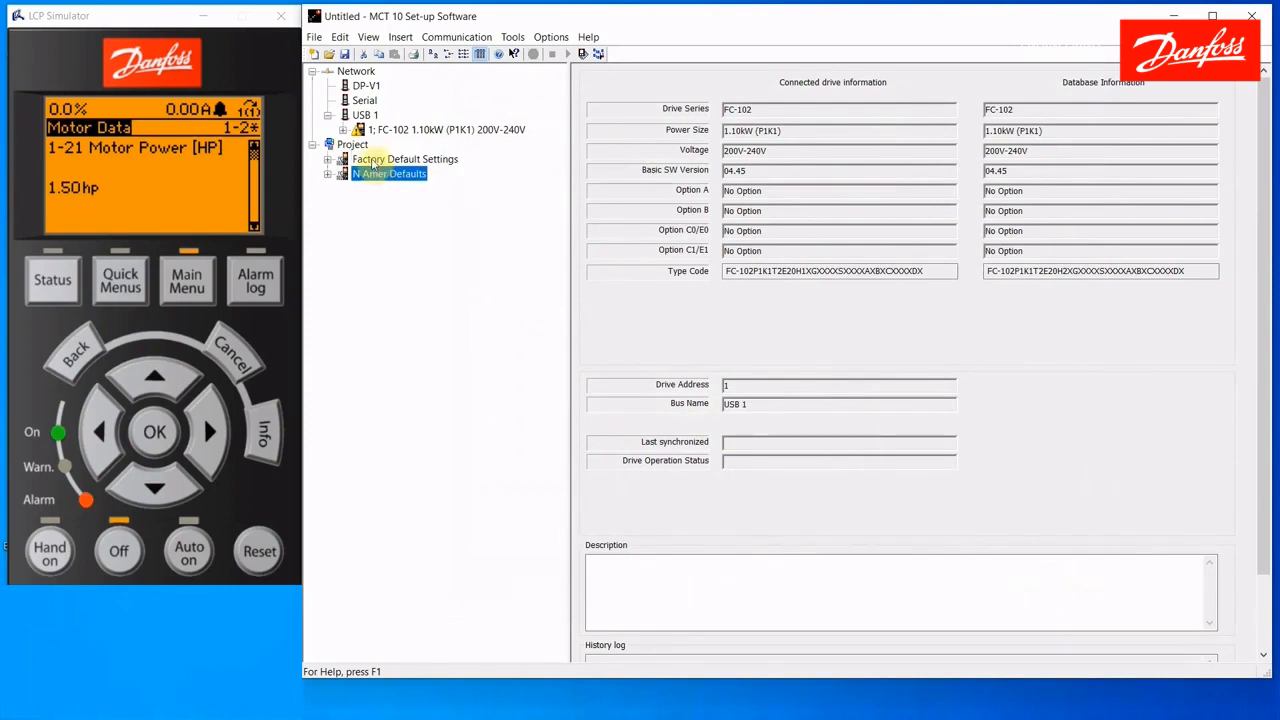
left_click(372, 161)
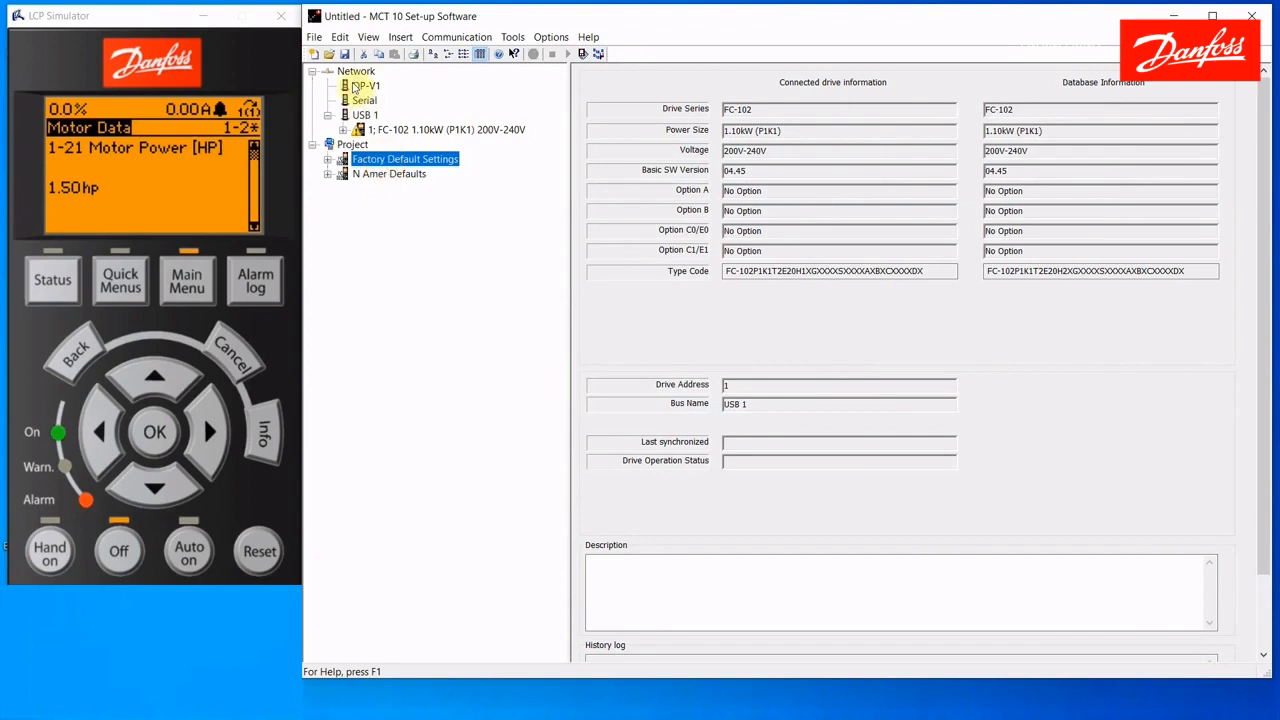
Check the project's Save As options, including the available MCT 10 project file versions, and cancel without saving.
left_click(315, 38)
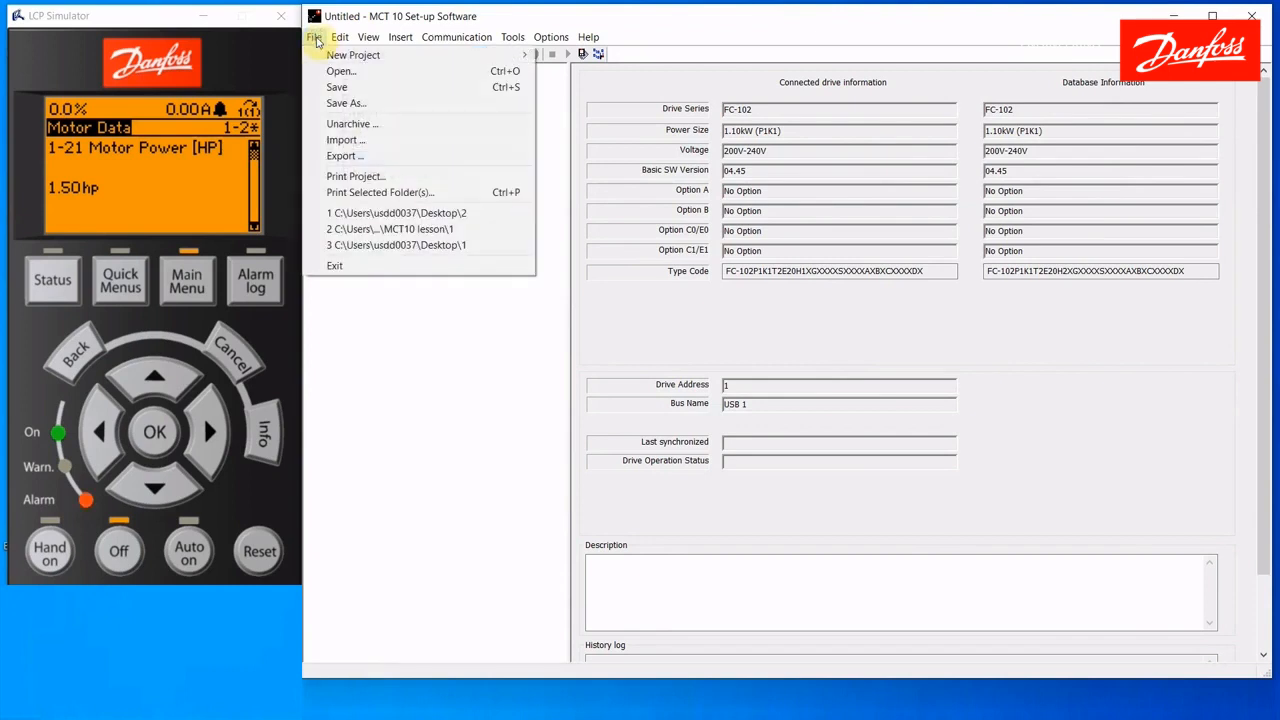
left_click(407, 106)
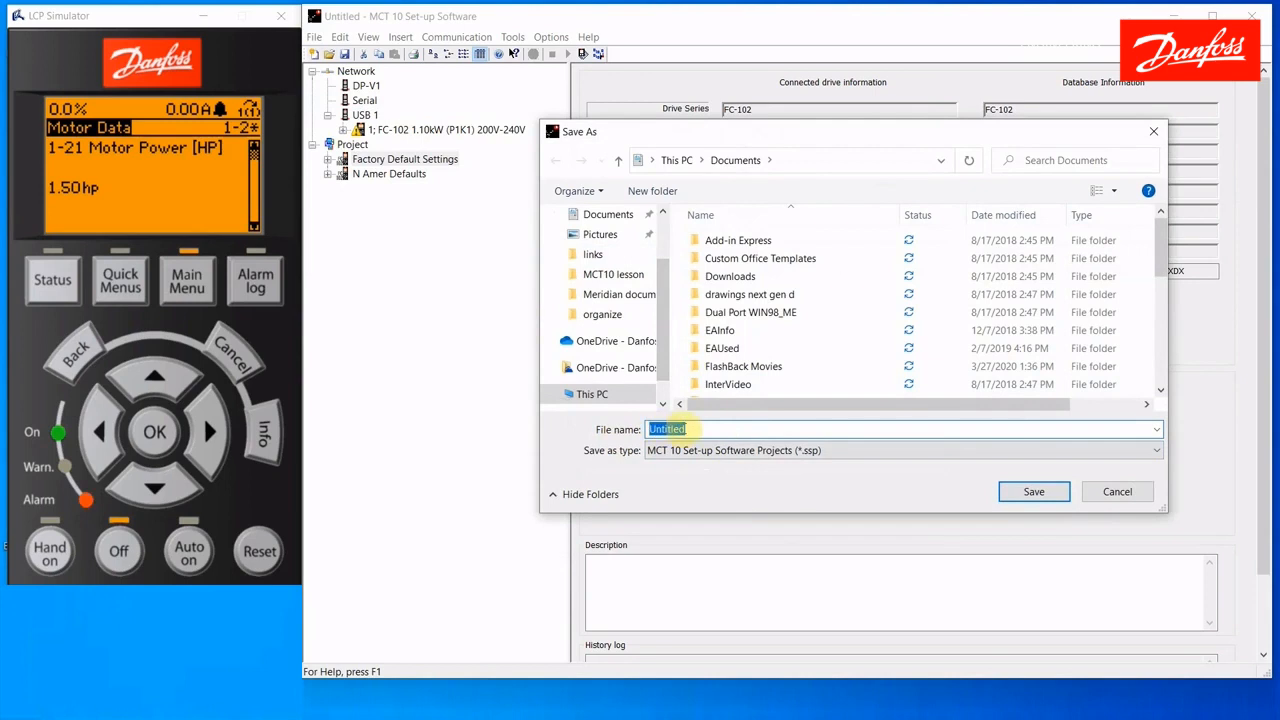
left_click(722, 452)
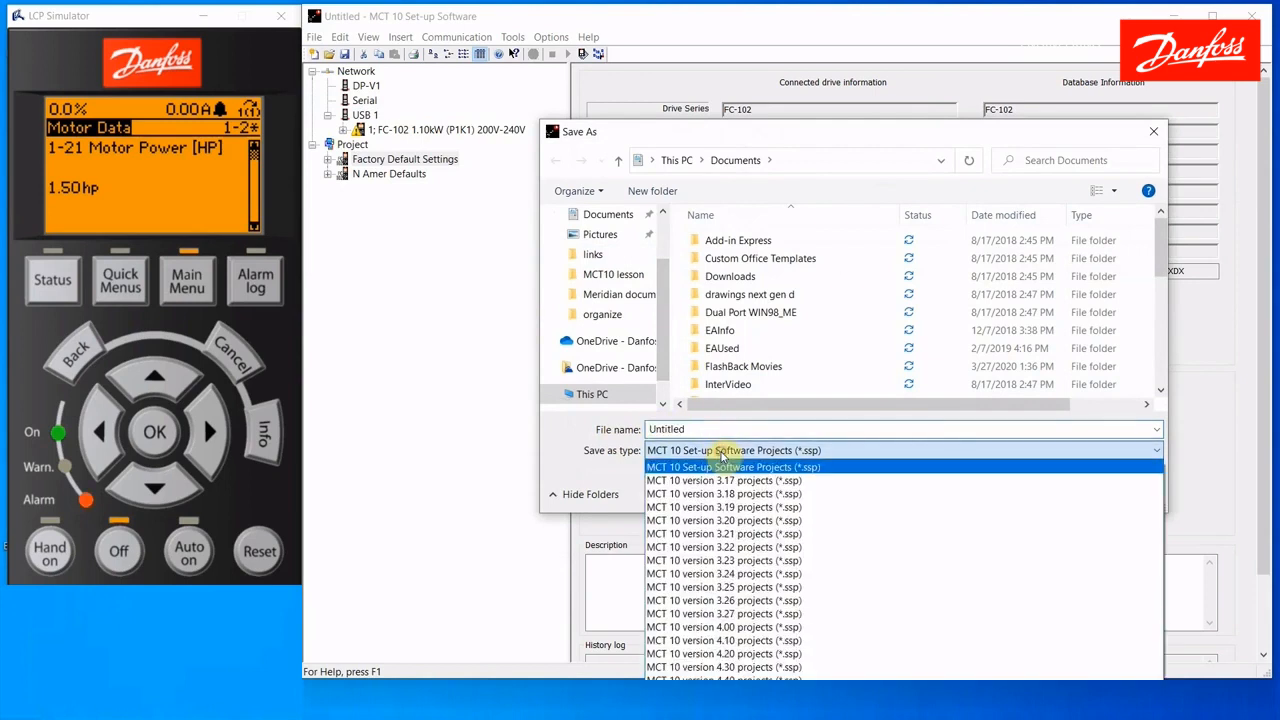
left_click(720, 455)
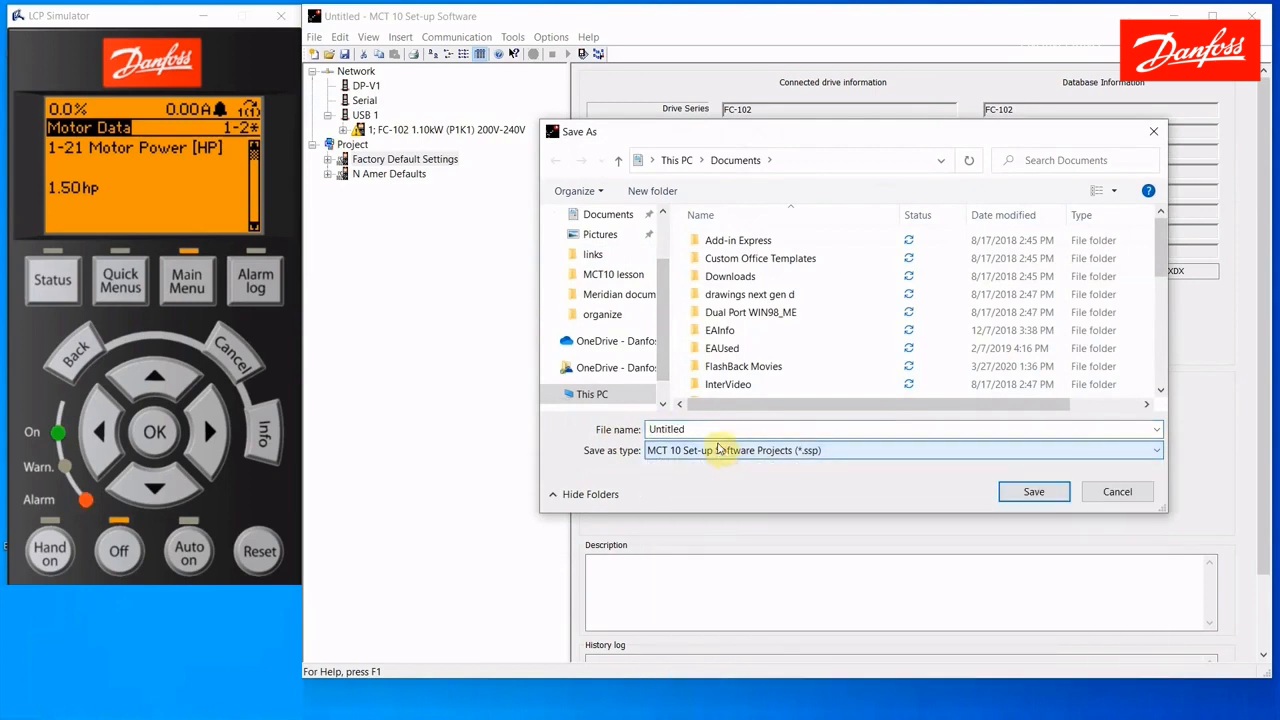
double_click(707, 428)
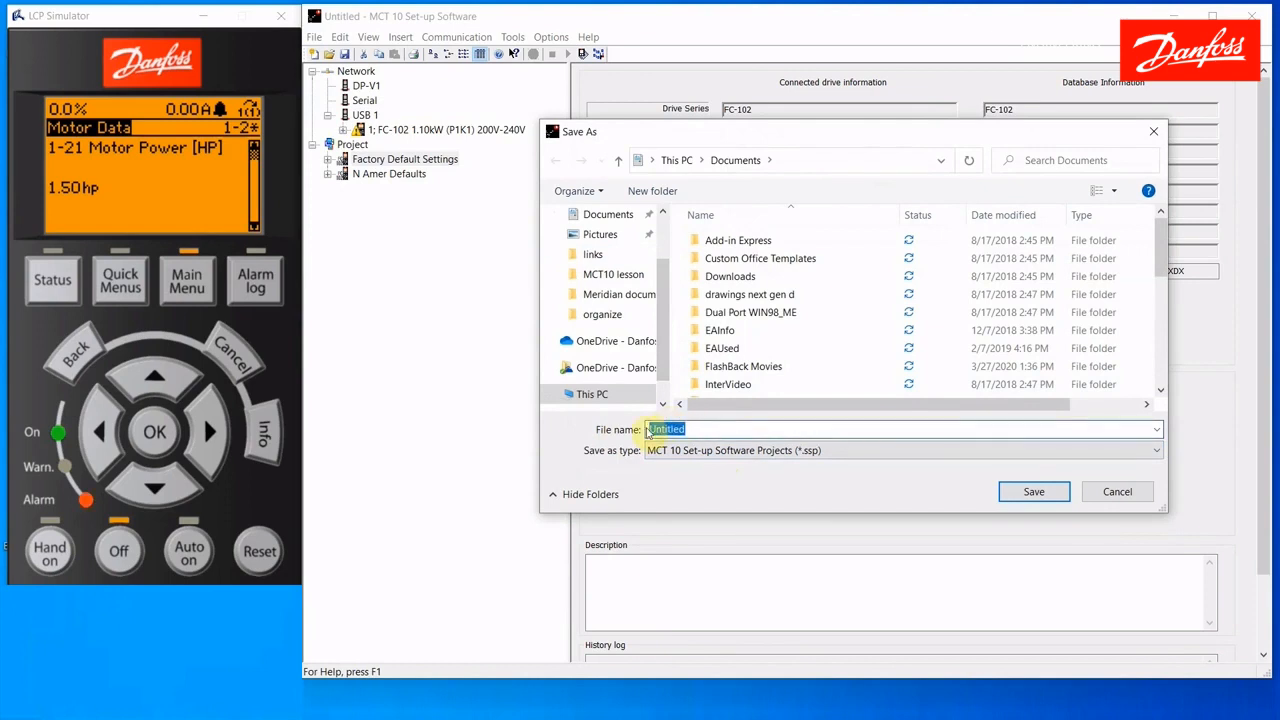
left_click(743, 262)
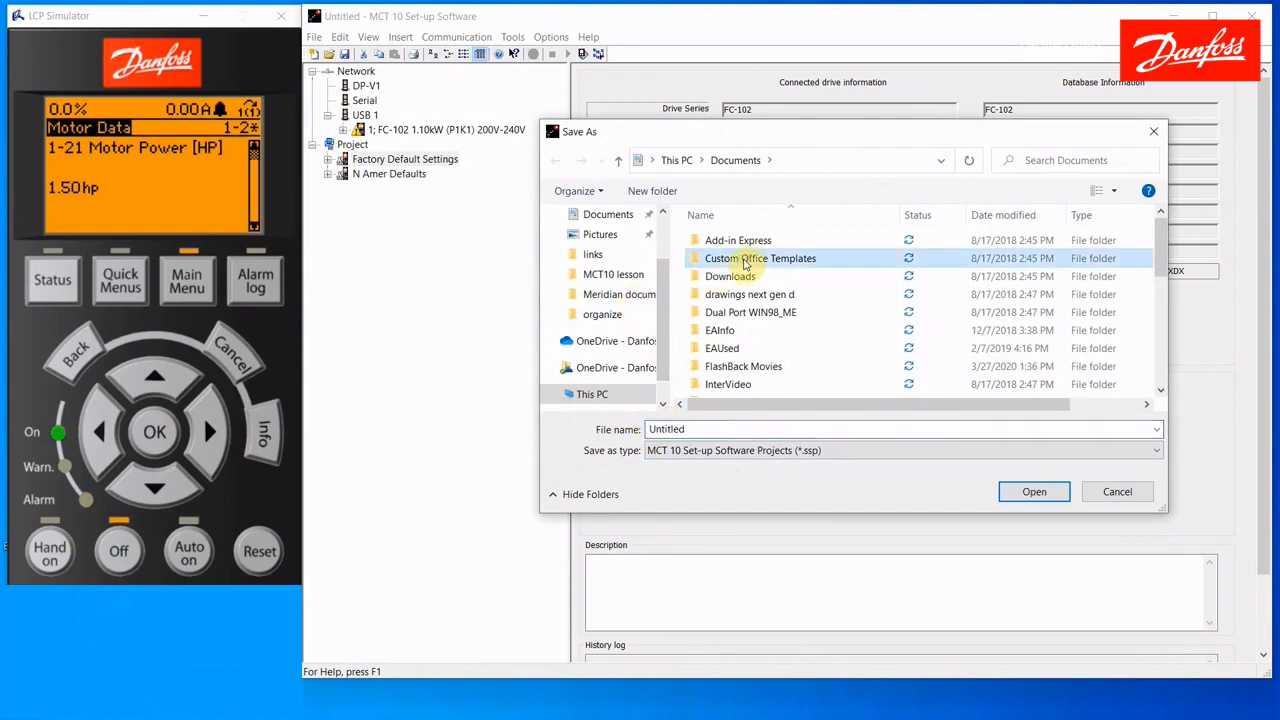
left_click(1113, 496)
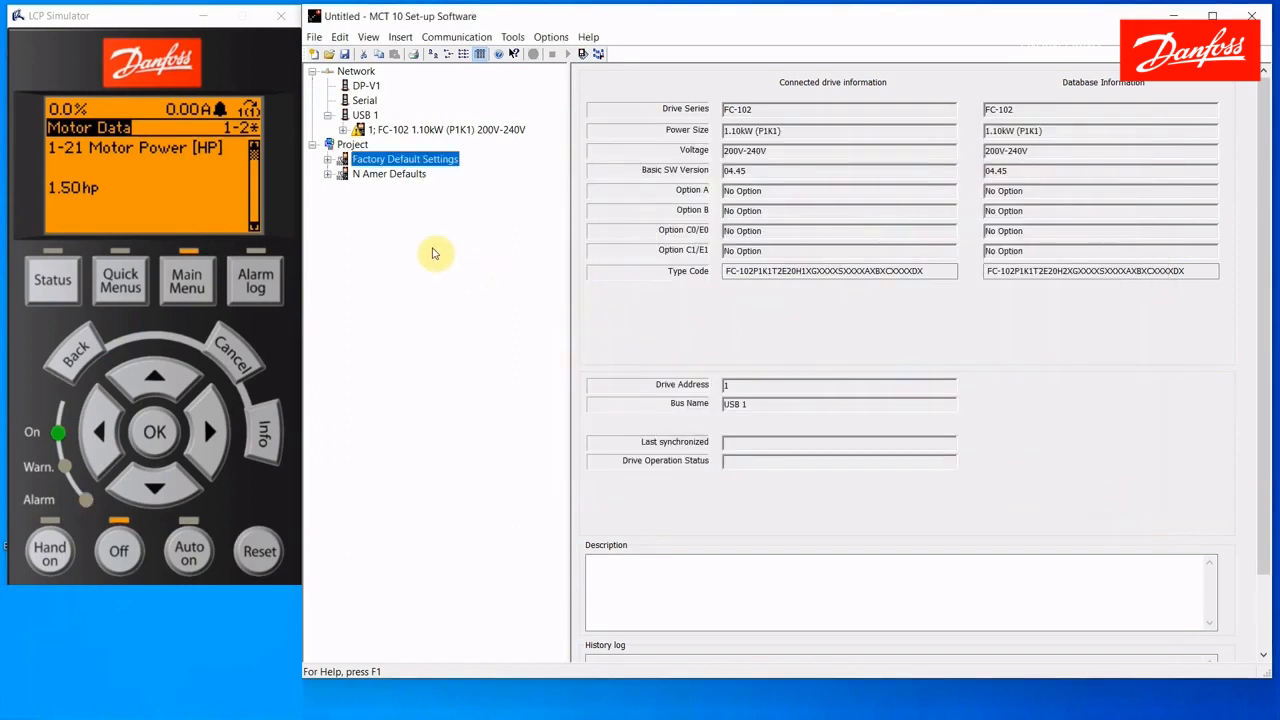
Check the Write to Drive option for the project's Factory Default Settings drive, without writing anything.
left_click(388, 160)
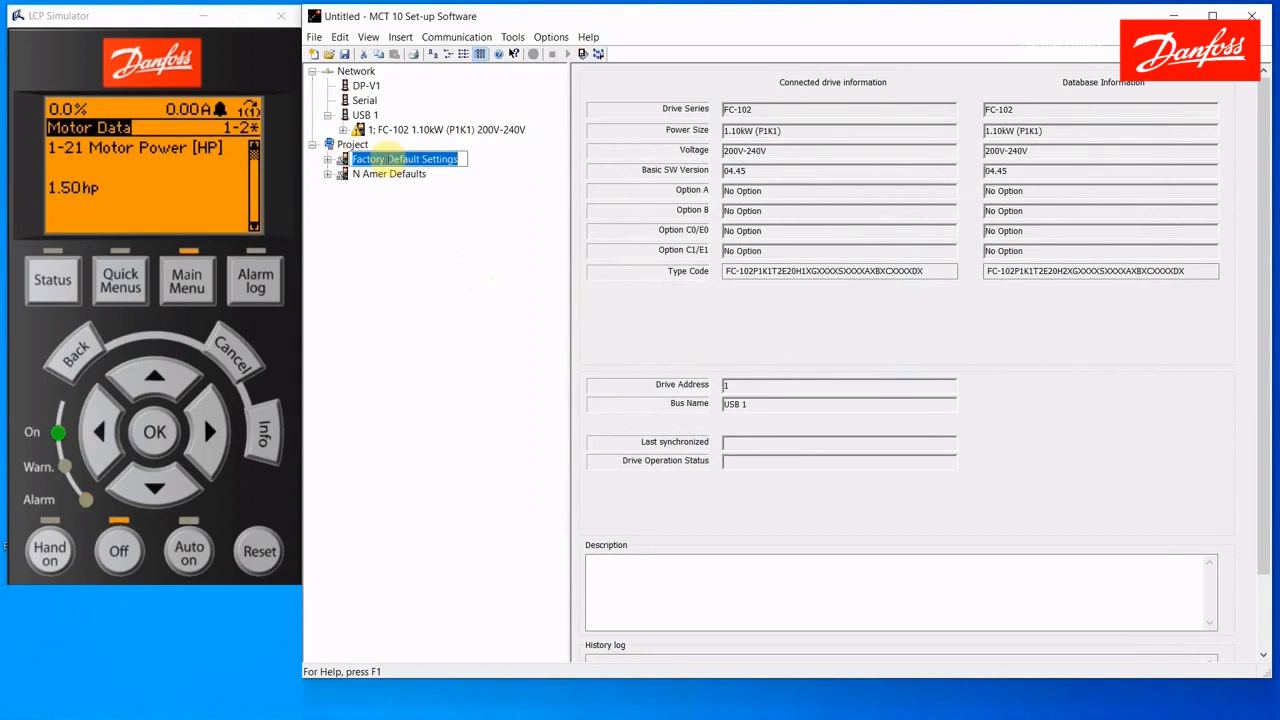
left_click(390, 174)
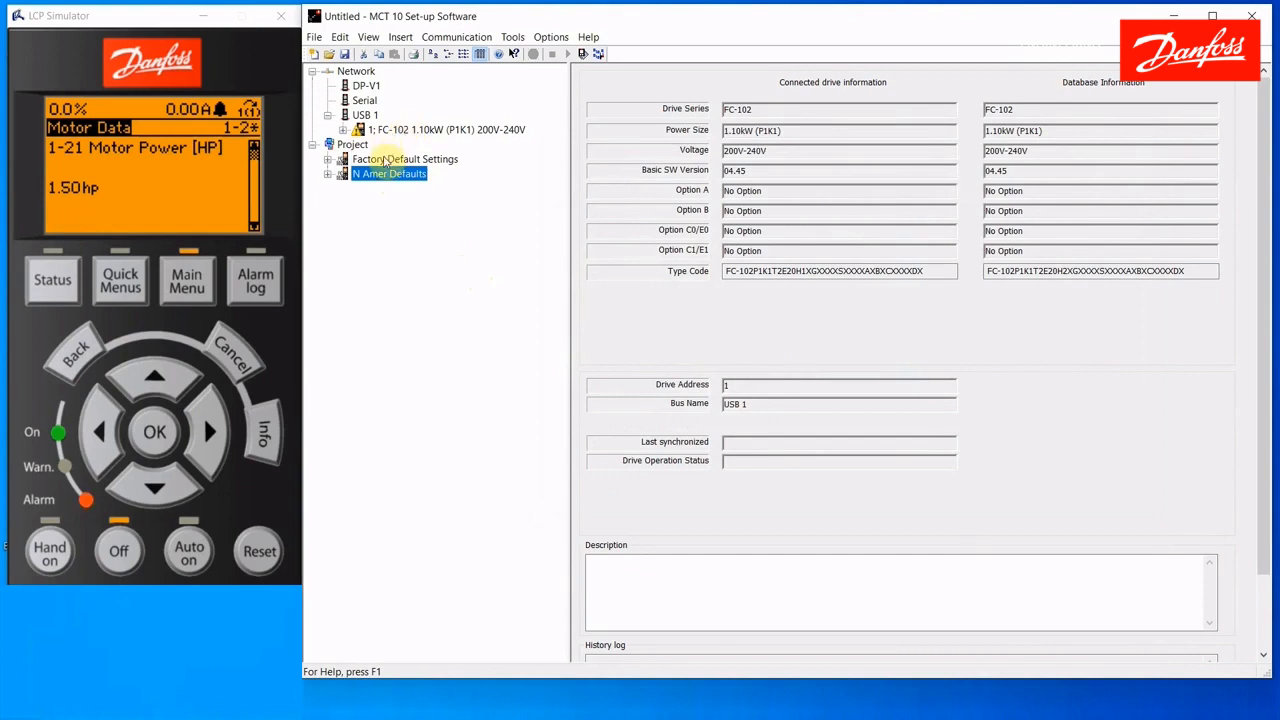
left_click(385, 160)
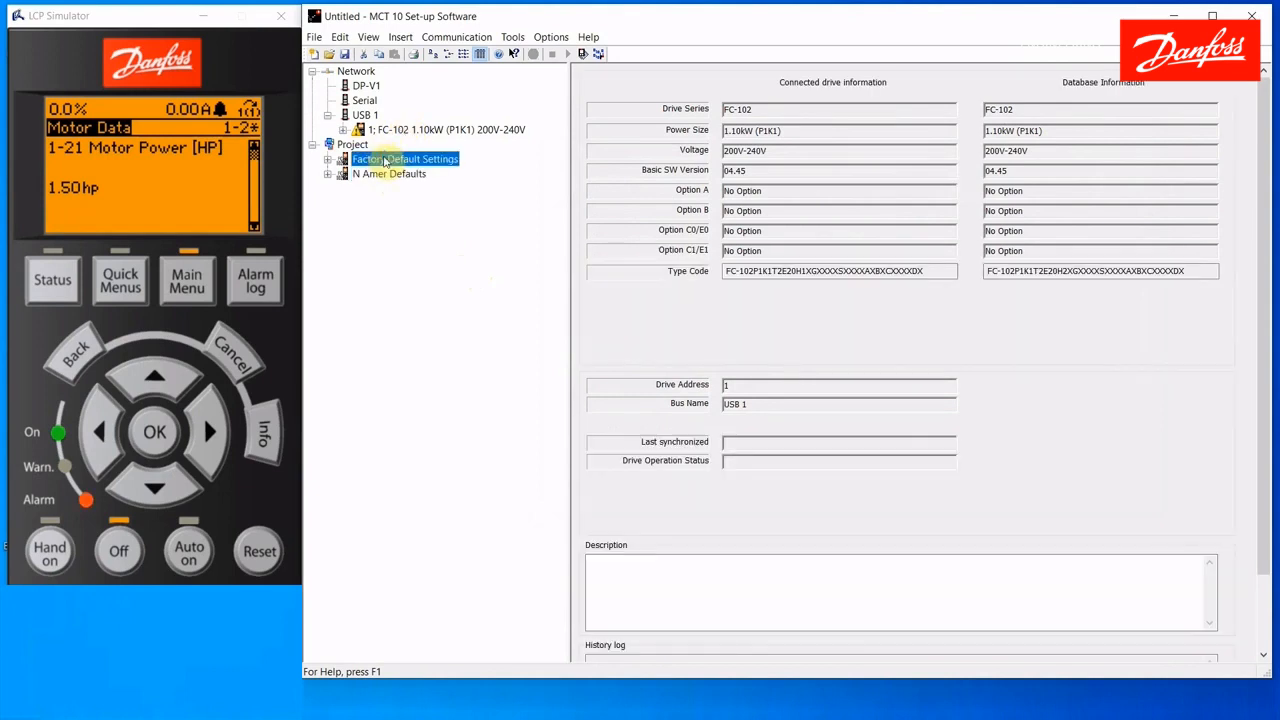
right_click(385, 161)
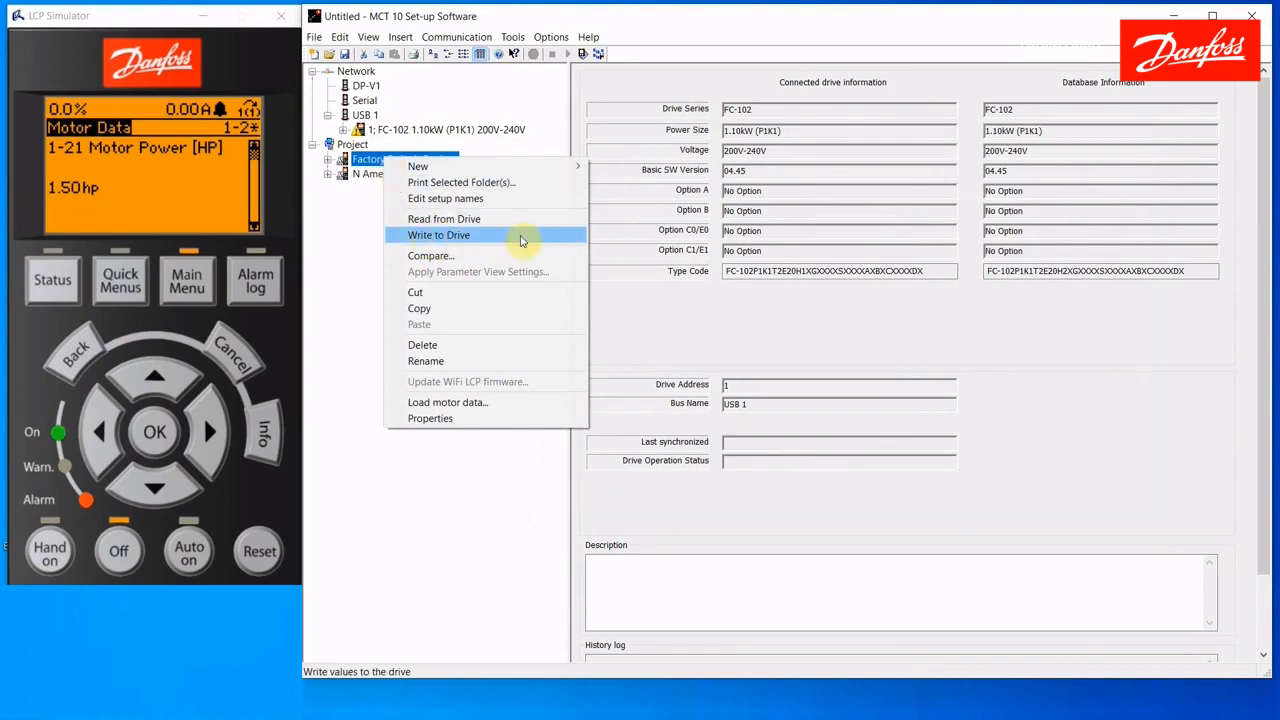
left_click(351, 232)
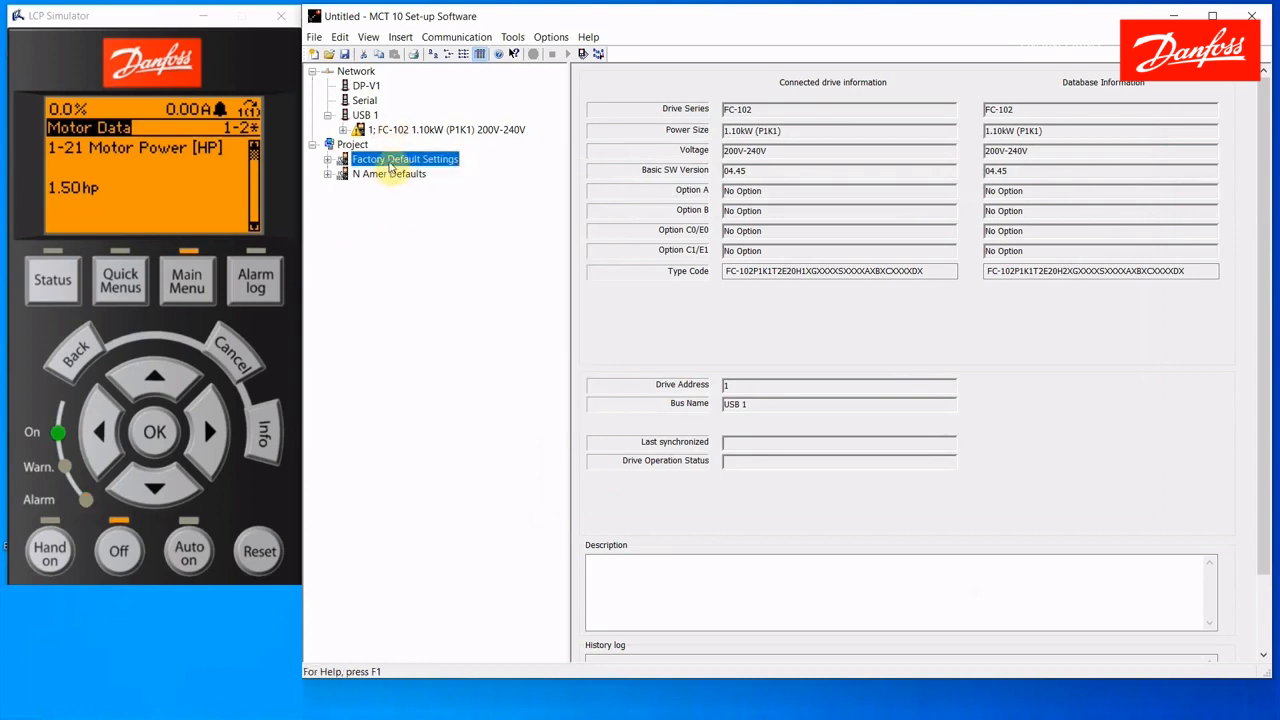
Display the 1-** Load and Motor parameters of the connected FC-102 drive on USB 1 across its setups.
left_click(344, 131)
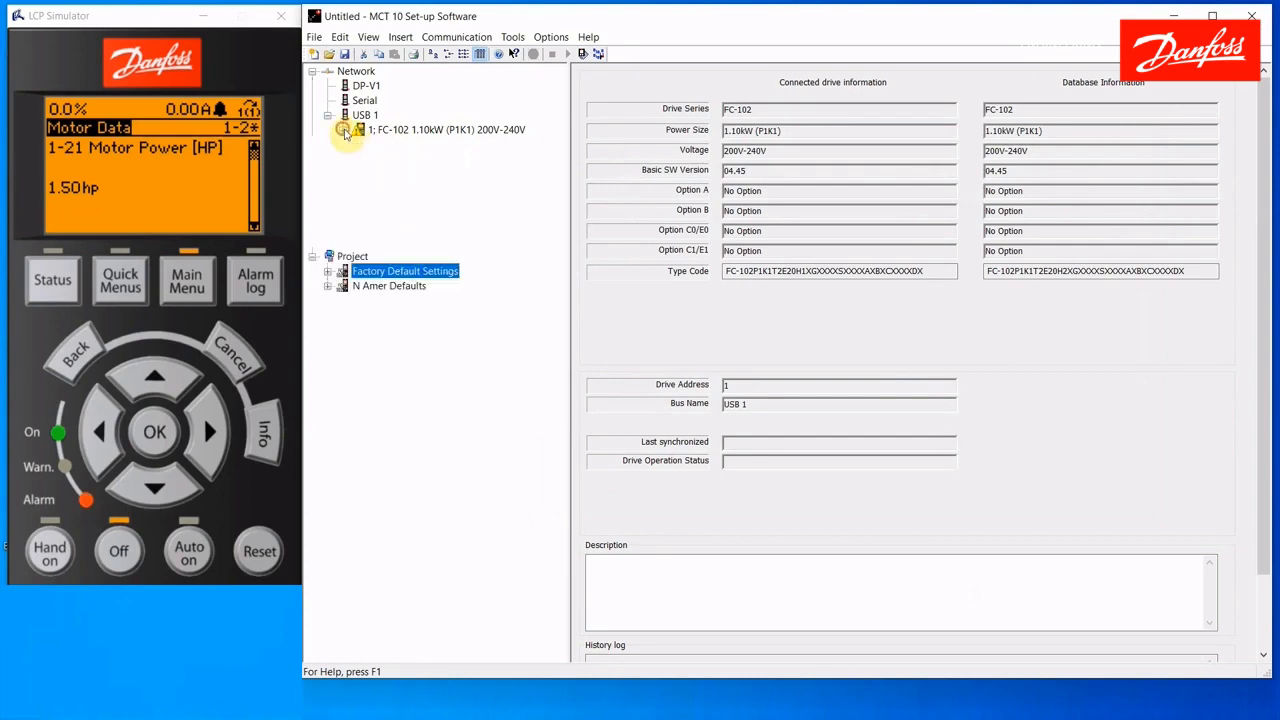
left_click(435, 132)
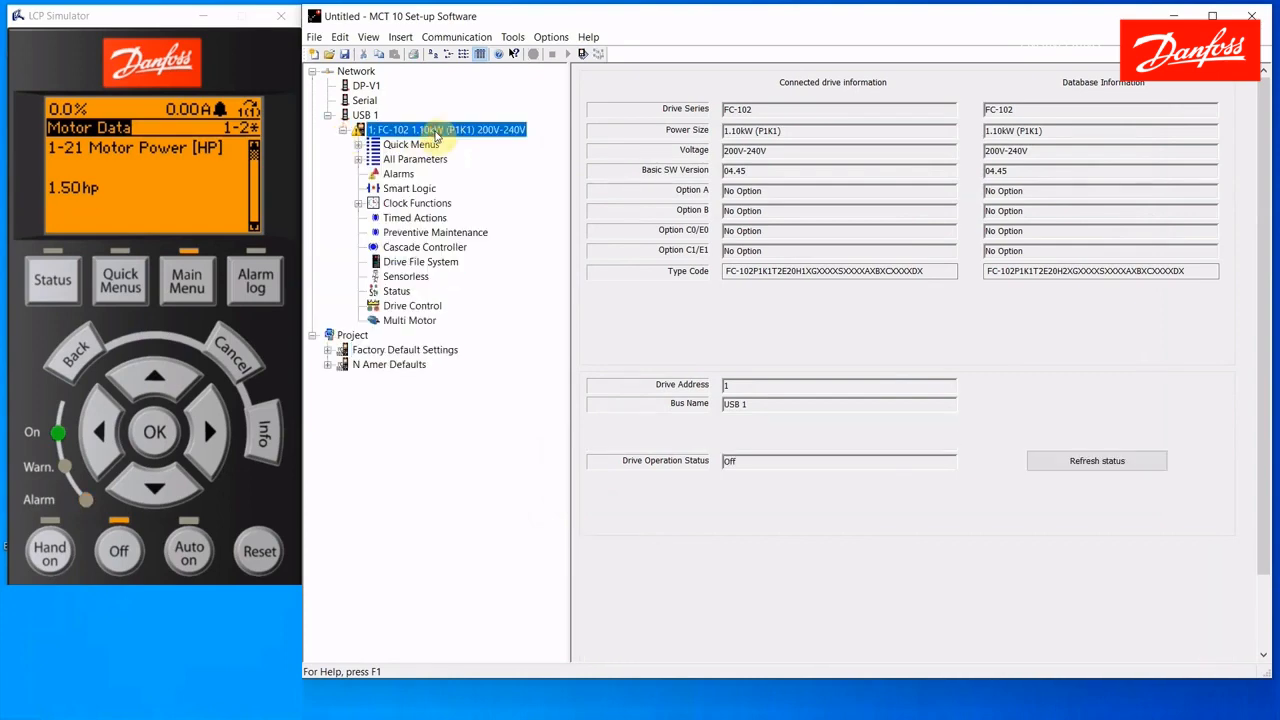
left_click(358, 159)
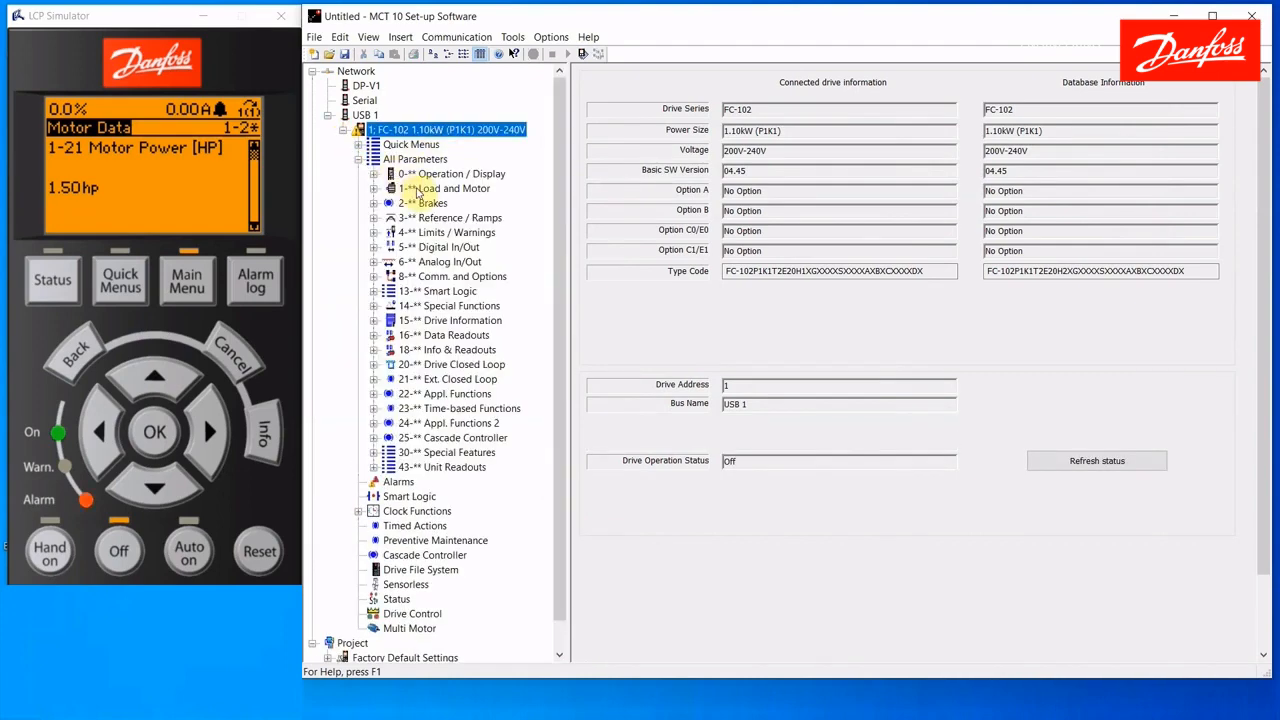
left_click(418, 193)
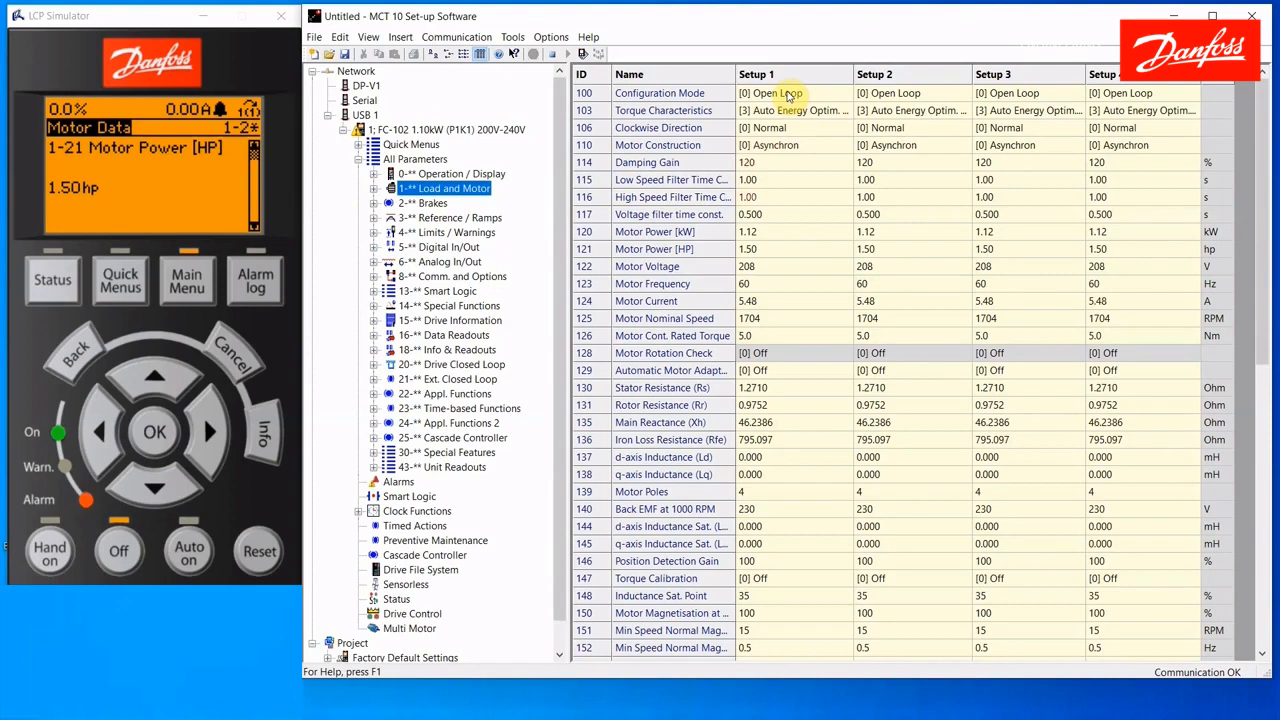
Return the LCP to its main menu and locate parameter 315 Reference 1 Source in the connected drive's 3-1* References group.
left_click(195, 283)
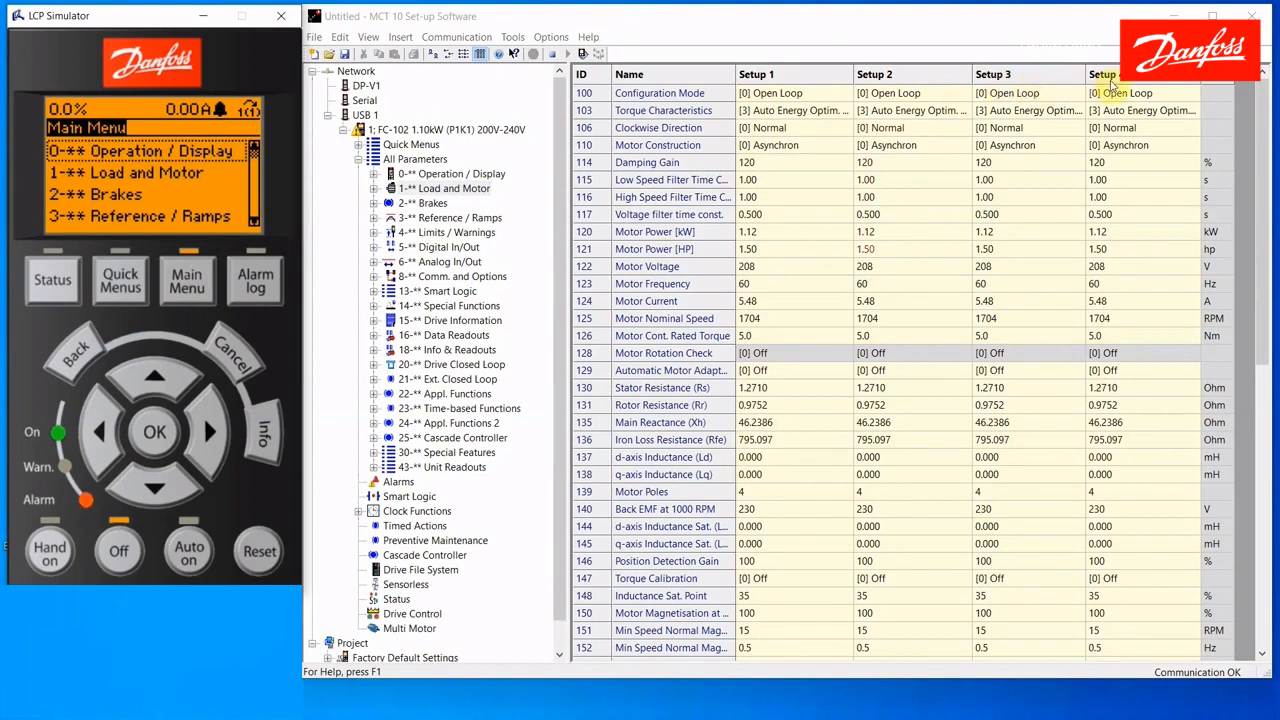
left_click(374, 217)
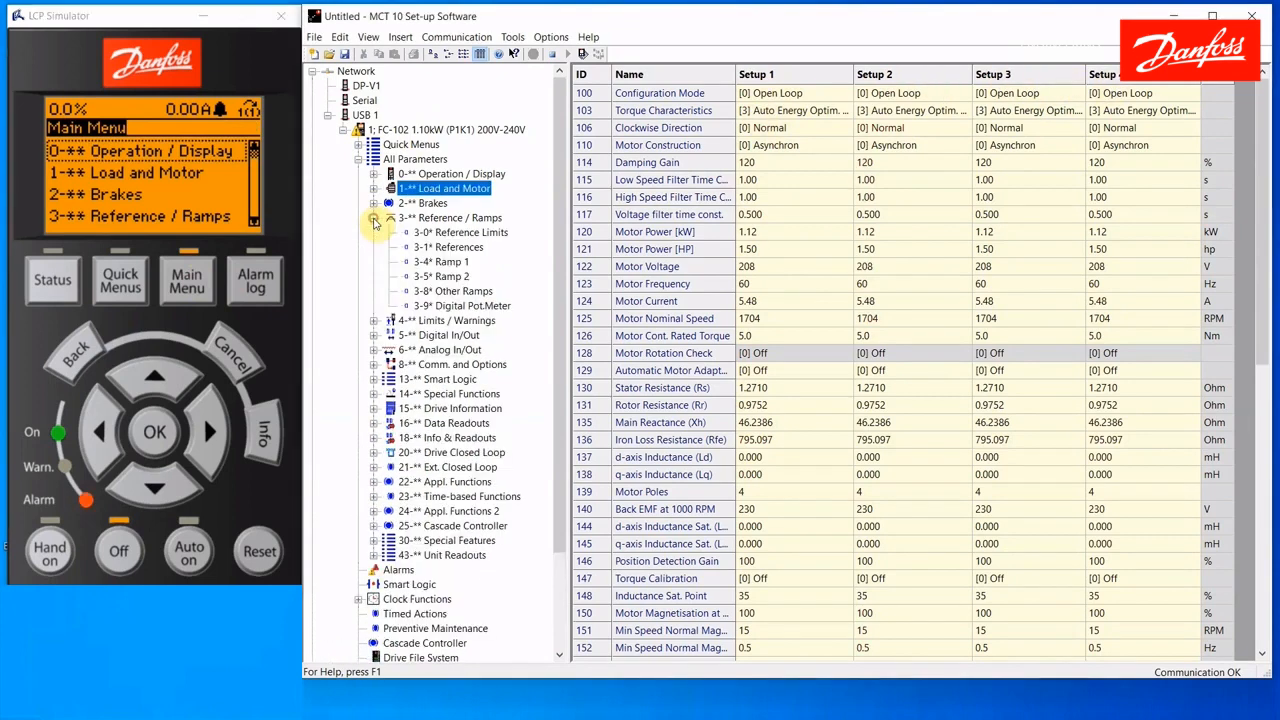
left_click(428, 247)
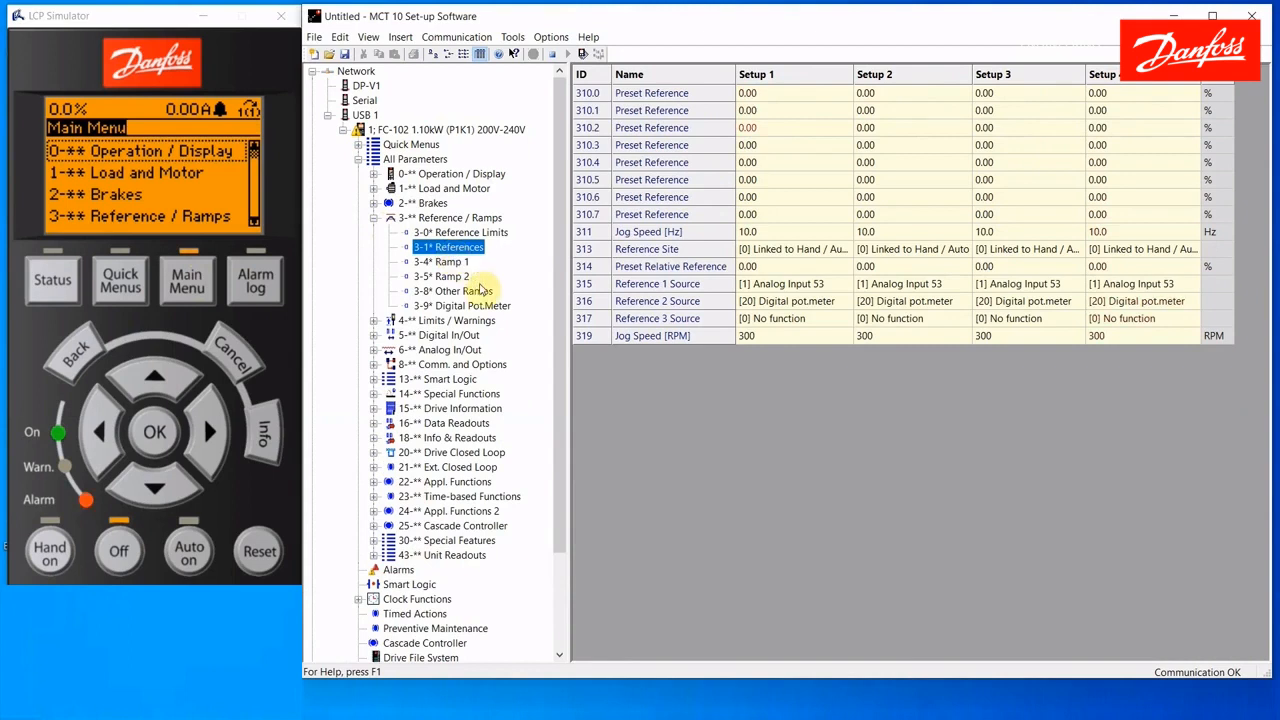
left_click(643, 287)
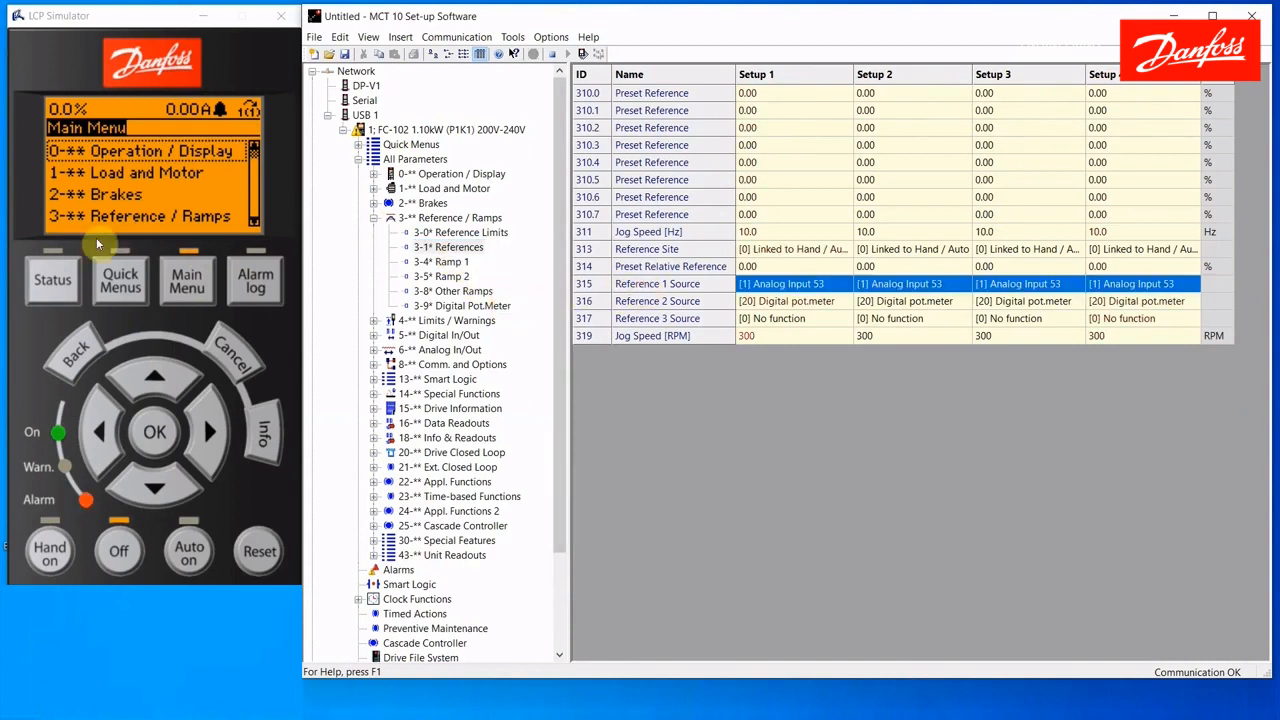
On the LCP simulator, set parameter 3-15 Reference 1 Source to [2] Analog Input 54.
left_click(157, 486)
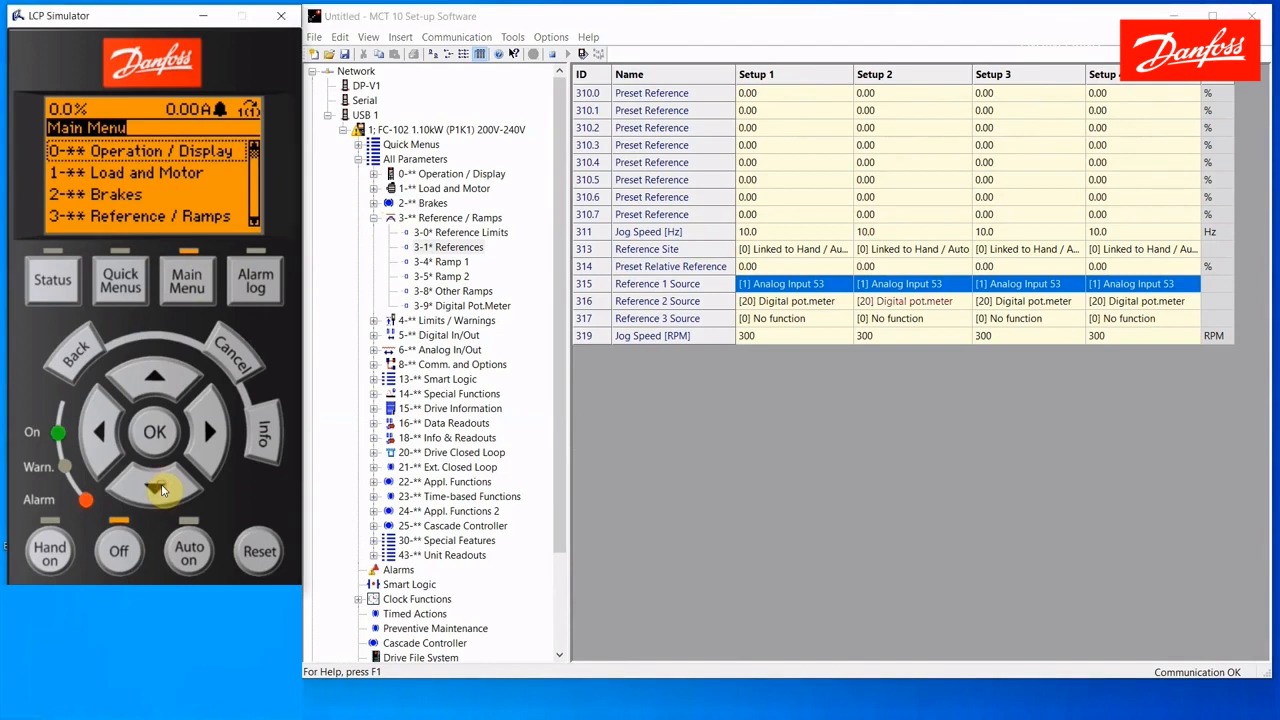
left_click(158, 487)
left_click(159, 488)
left_click(160, 489)
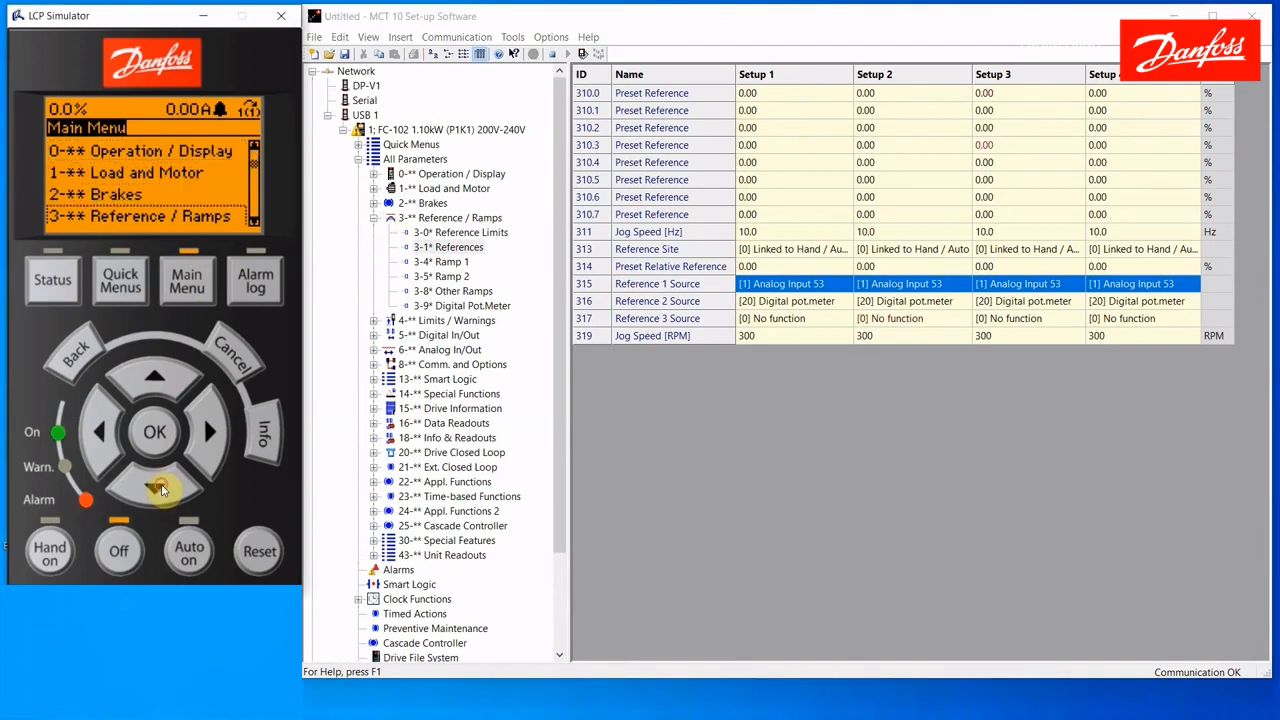
left_click(153, 431)
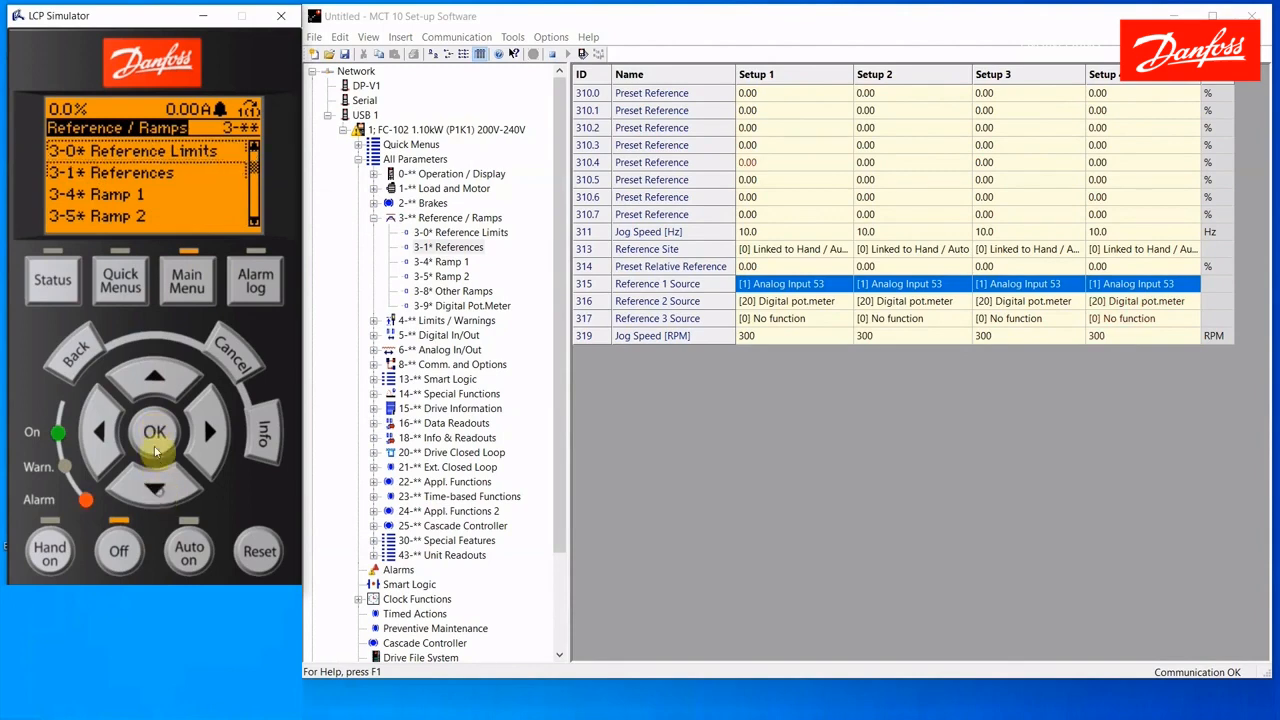
left_click(155, 450)
left_click(158, 488)
left_click(158, 487)
left_click(157, 487)
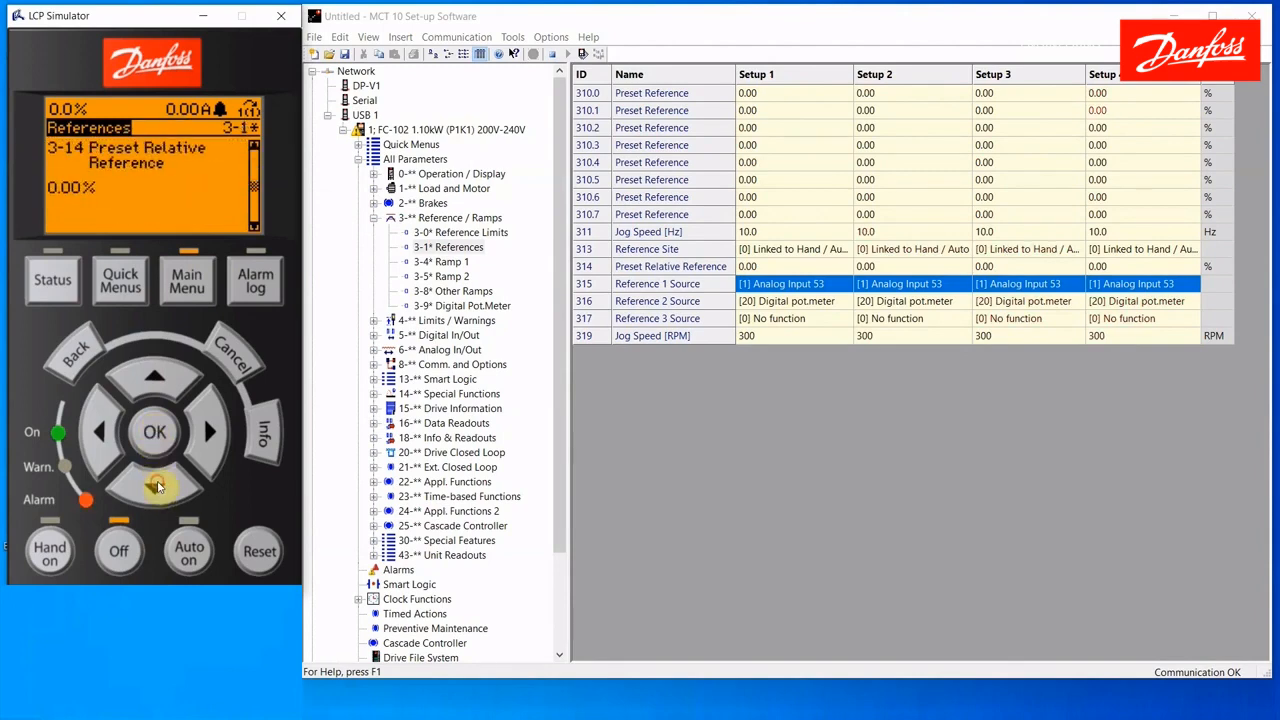
left_click(157, 487)
left_click(155, 433)
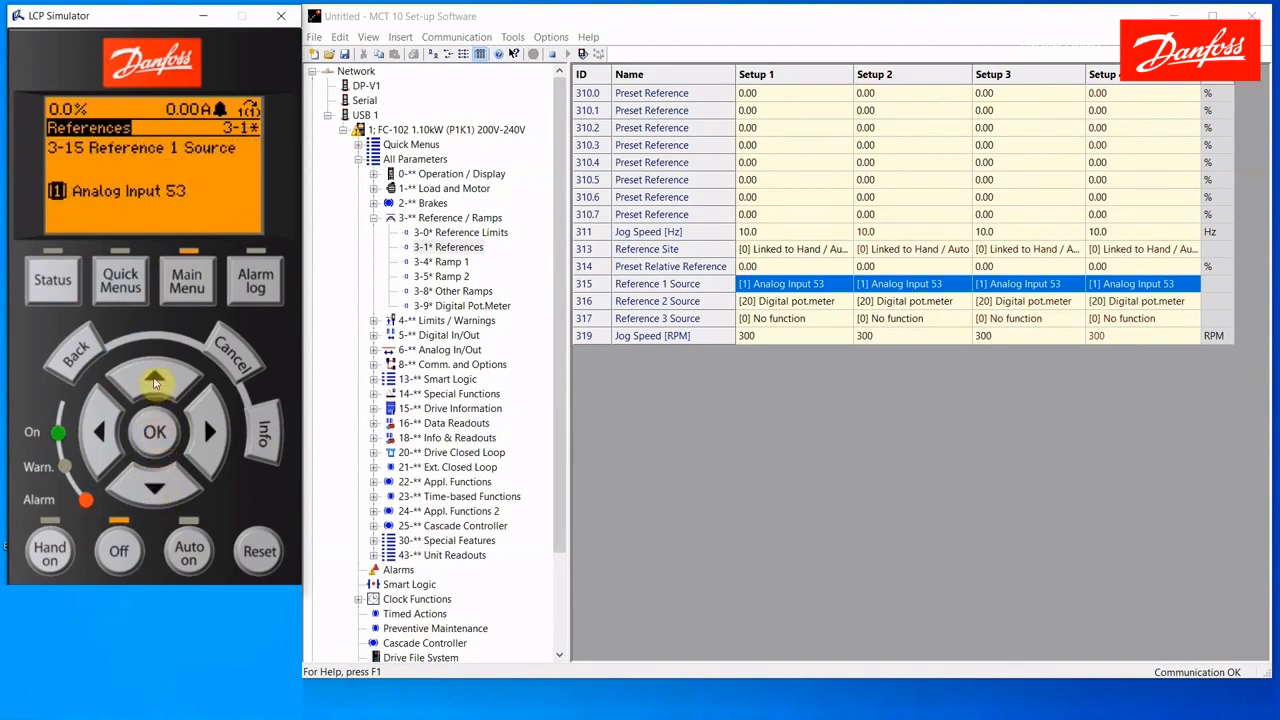
left_click(155, 377)
left_click(155, 430)
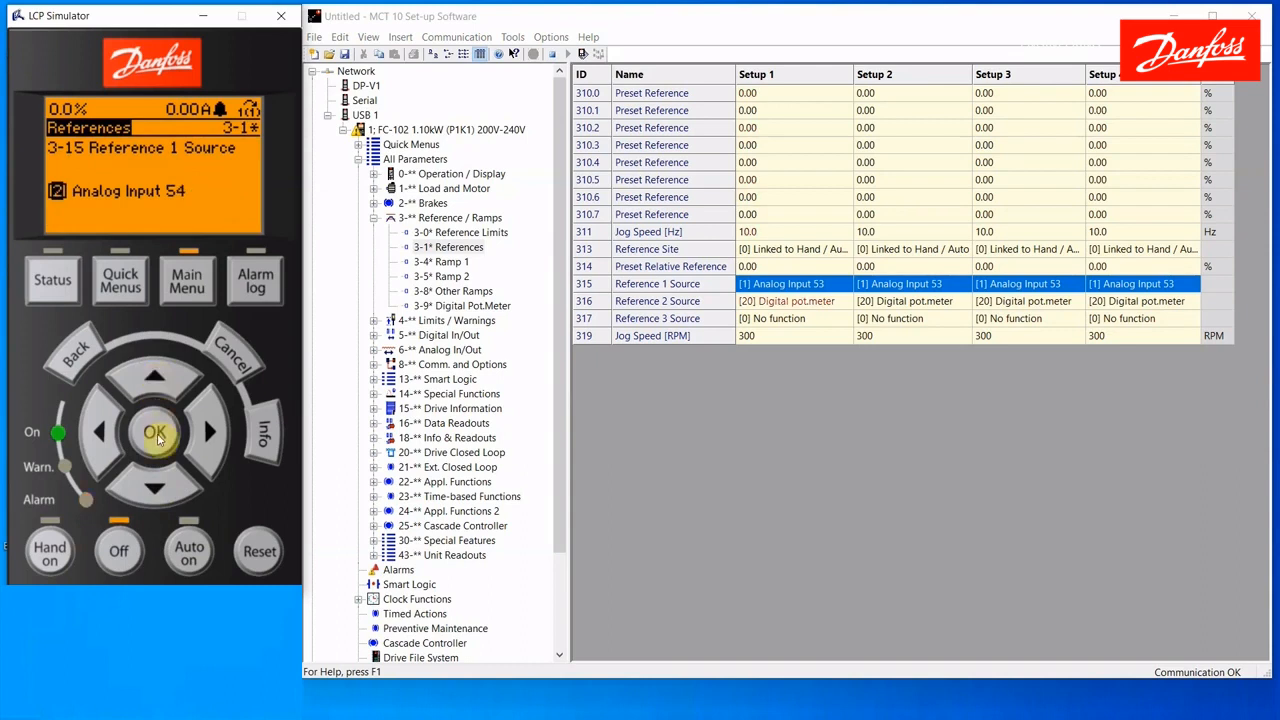
Compare the Reference 1 Source values of Setup 1, Setup 2 and Setup 3 in the connected drive's parameter table.
left_click(810, 285)
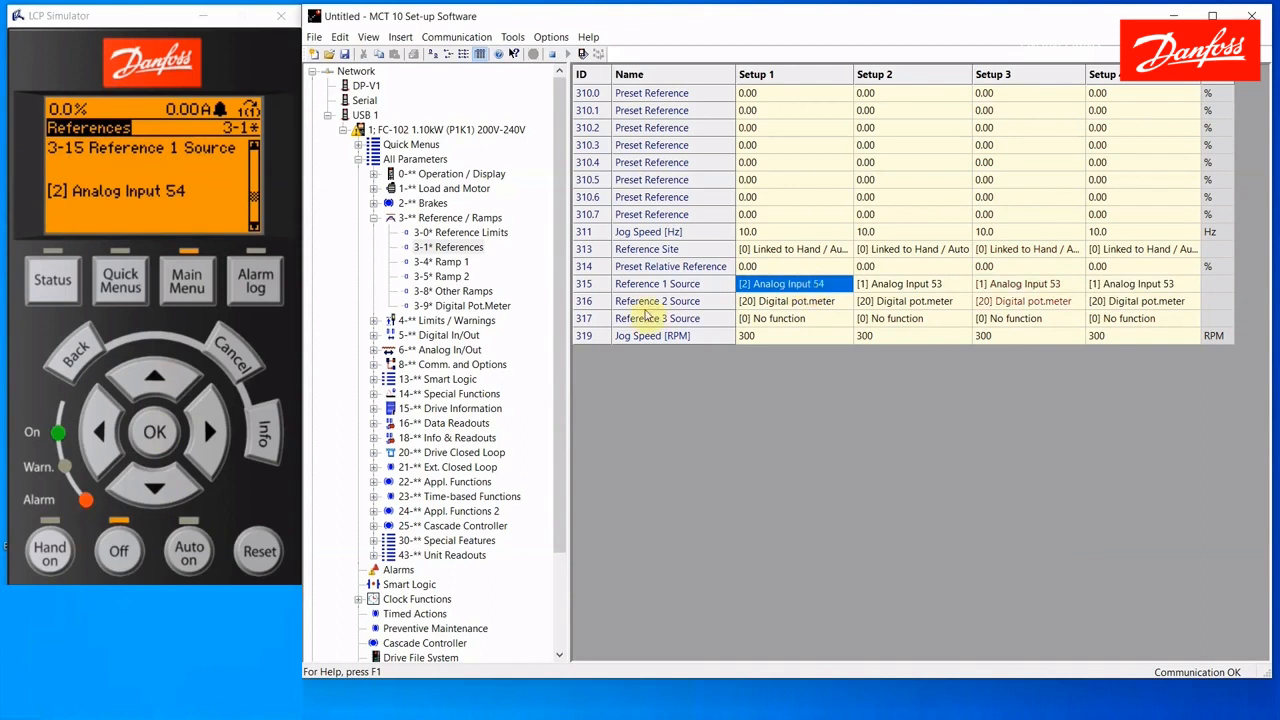
left_click(912, 286)
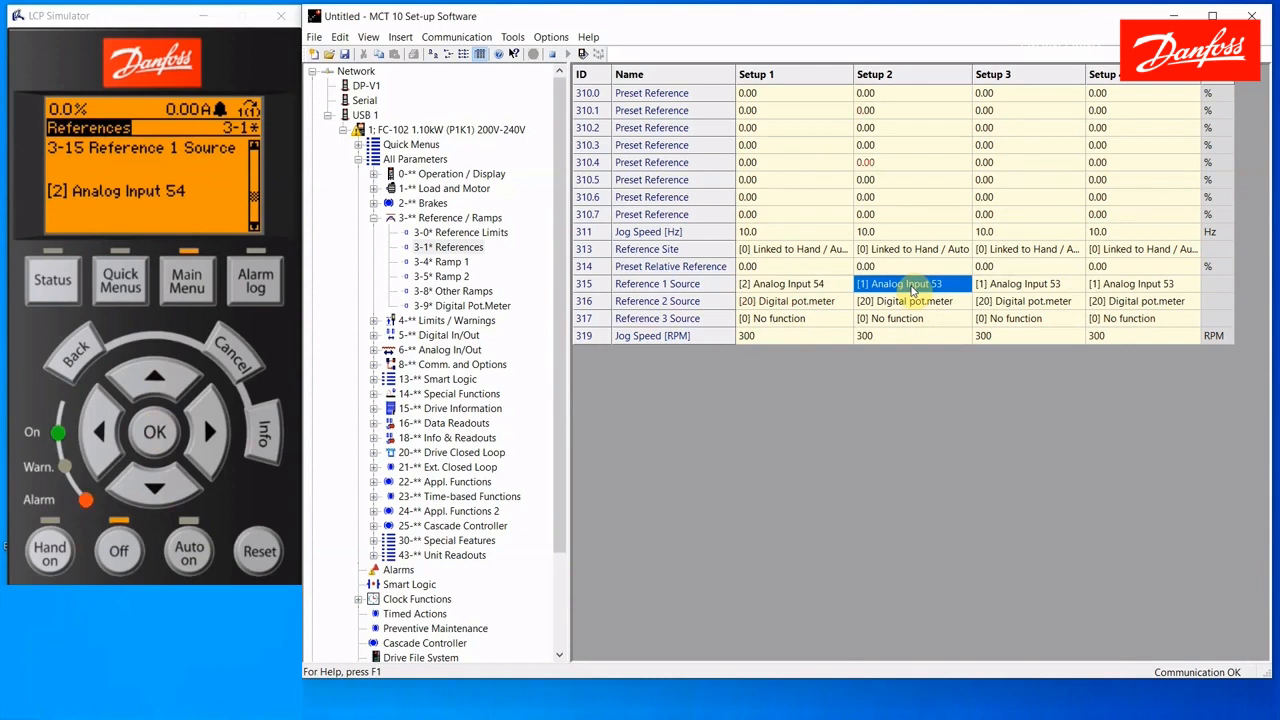
left_click(1000, 286)
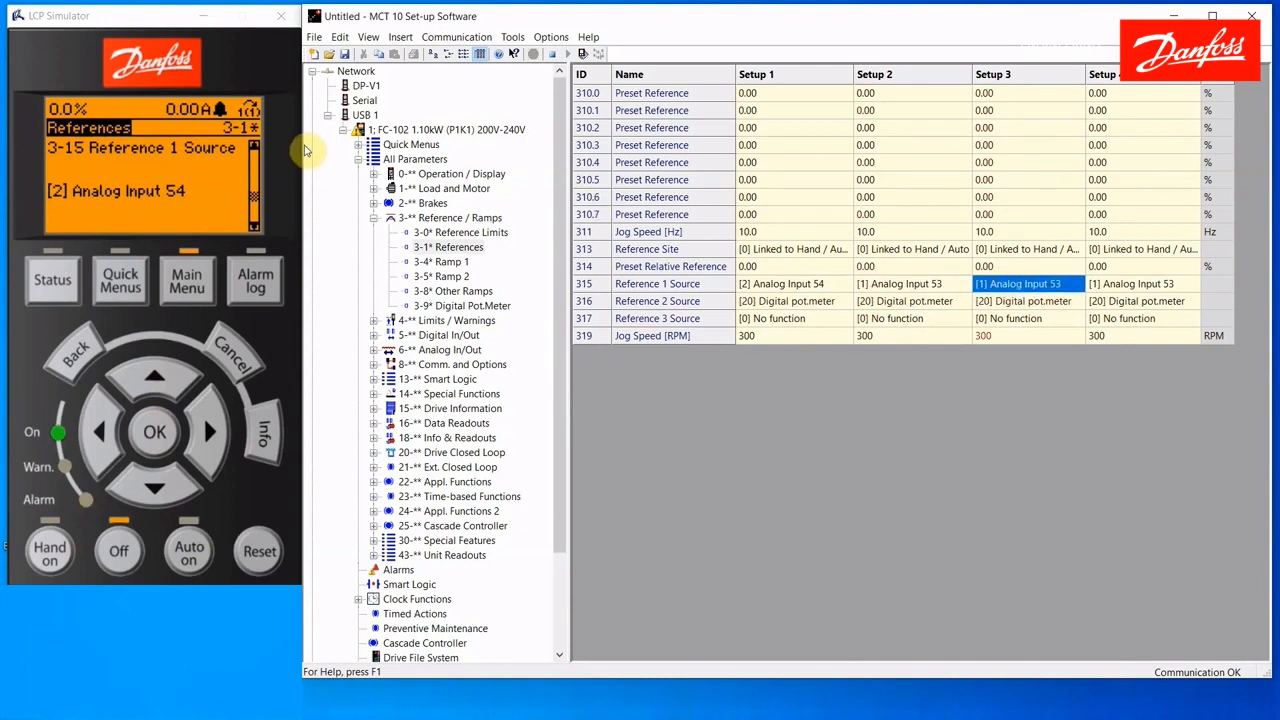
On the LCP simulator, change parameter 0-10 Active Set-up to [3] Set-up 3.
left_click(188, 276)
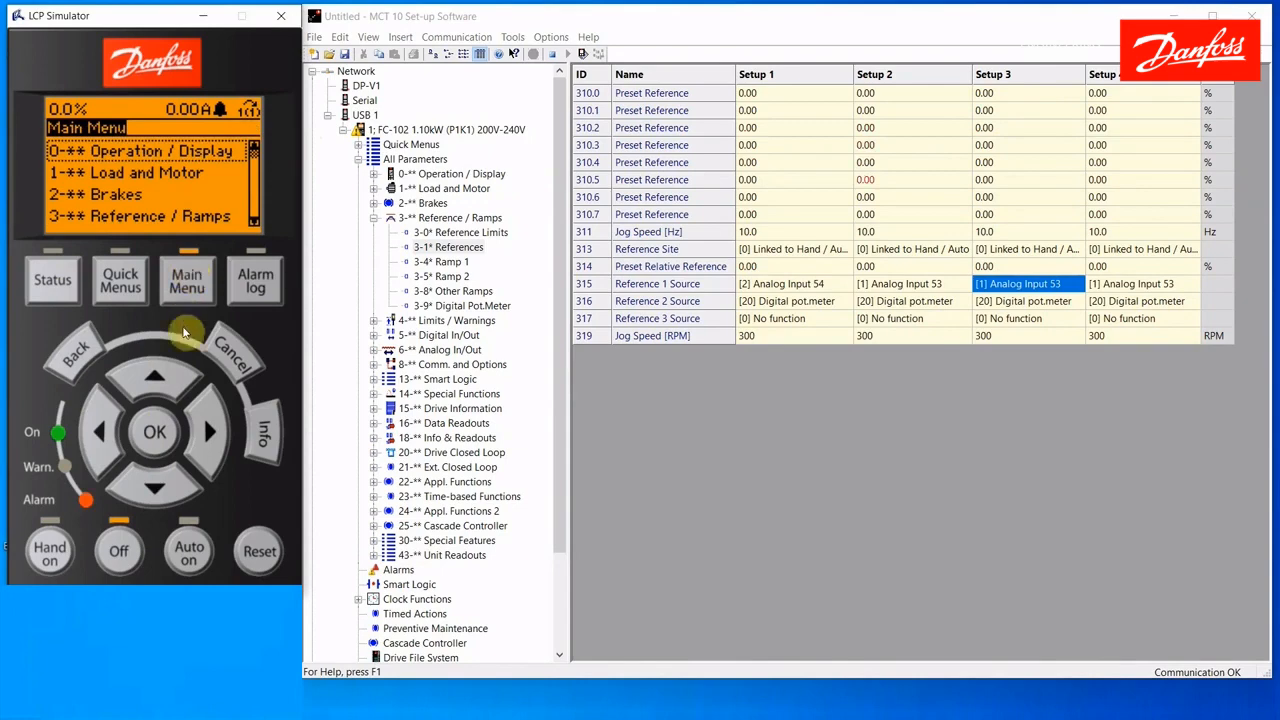
left_click(154, 440)
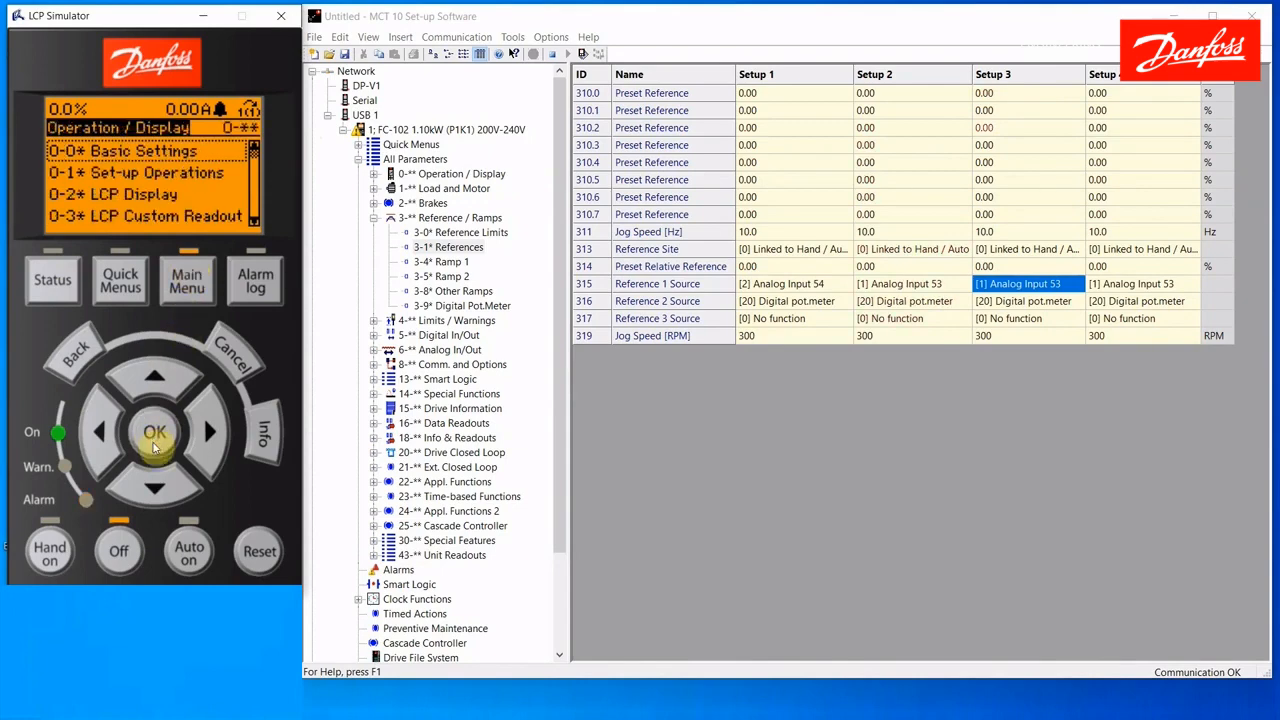
left_click(153, 490)
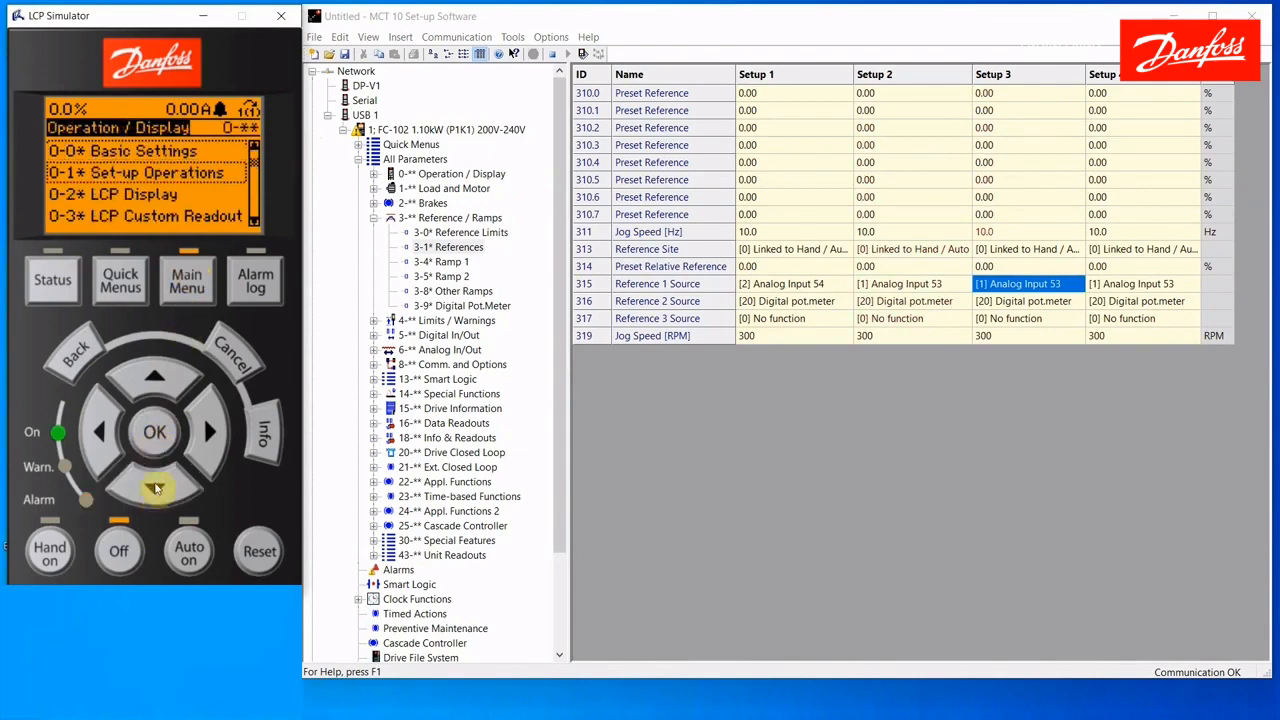
left_click(155, 433)
left_click(155, 433)
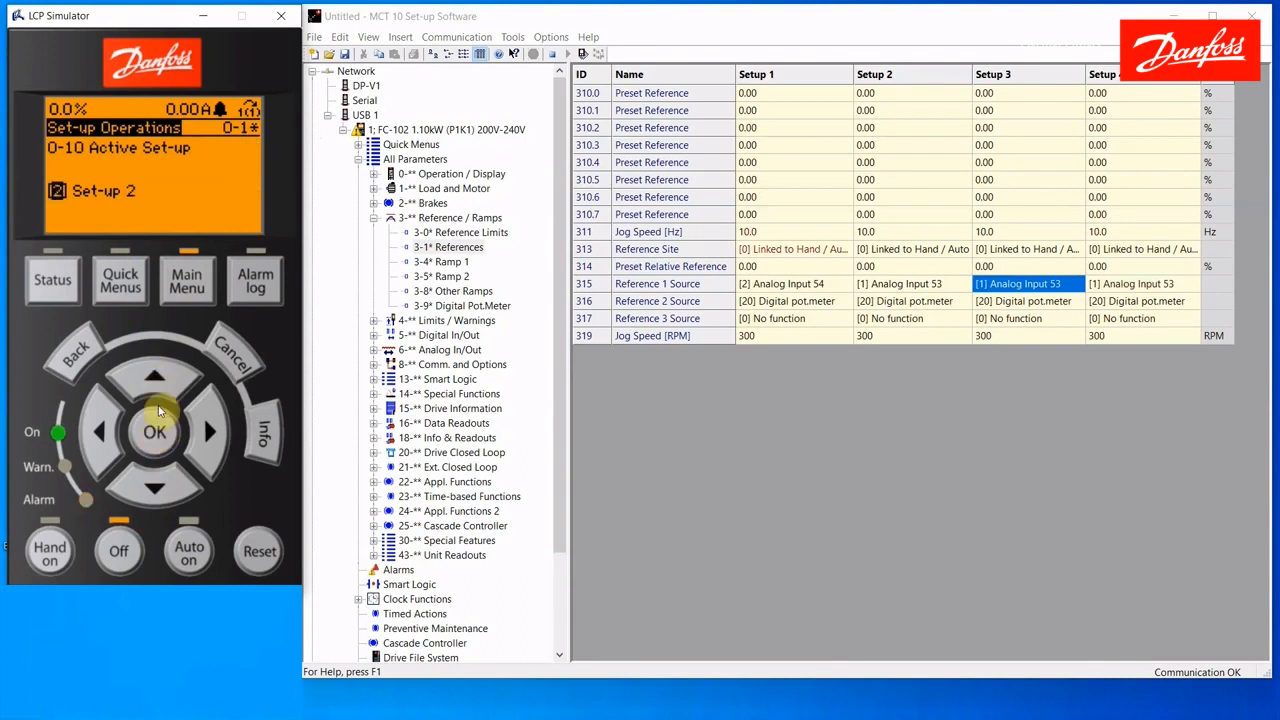
left_click(157, 382)
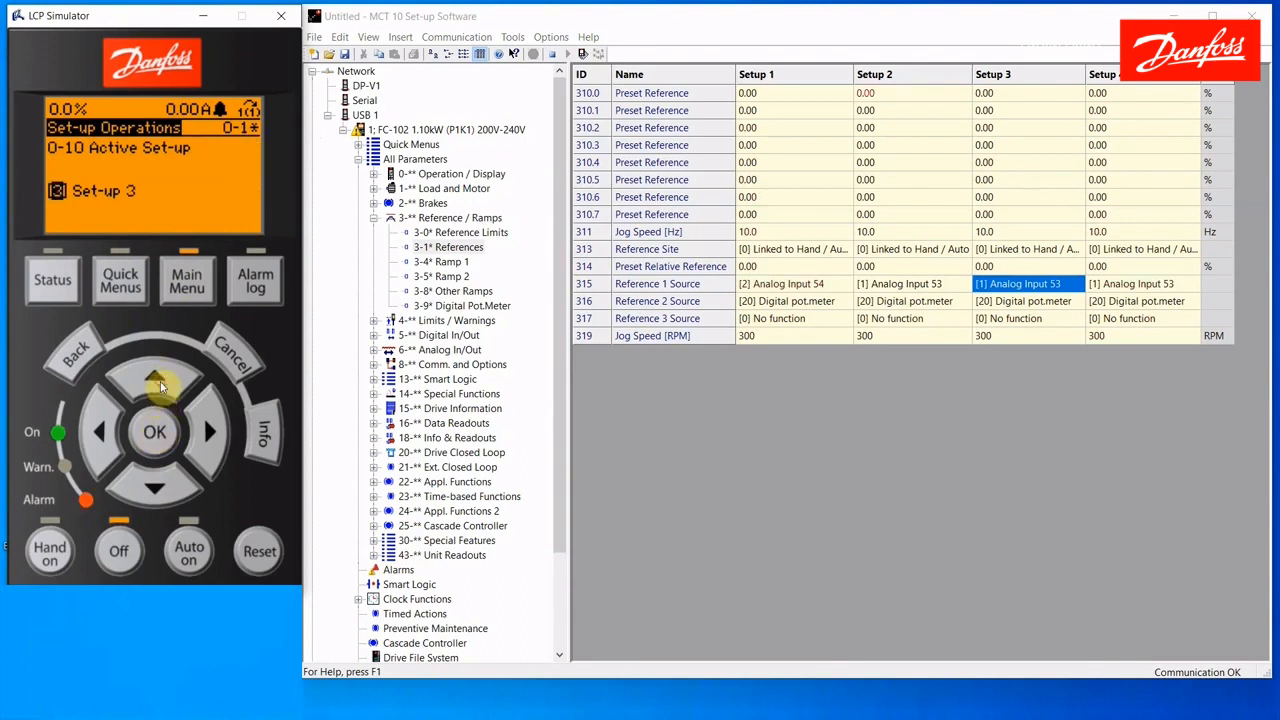
left_click(155, 440)
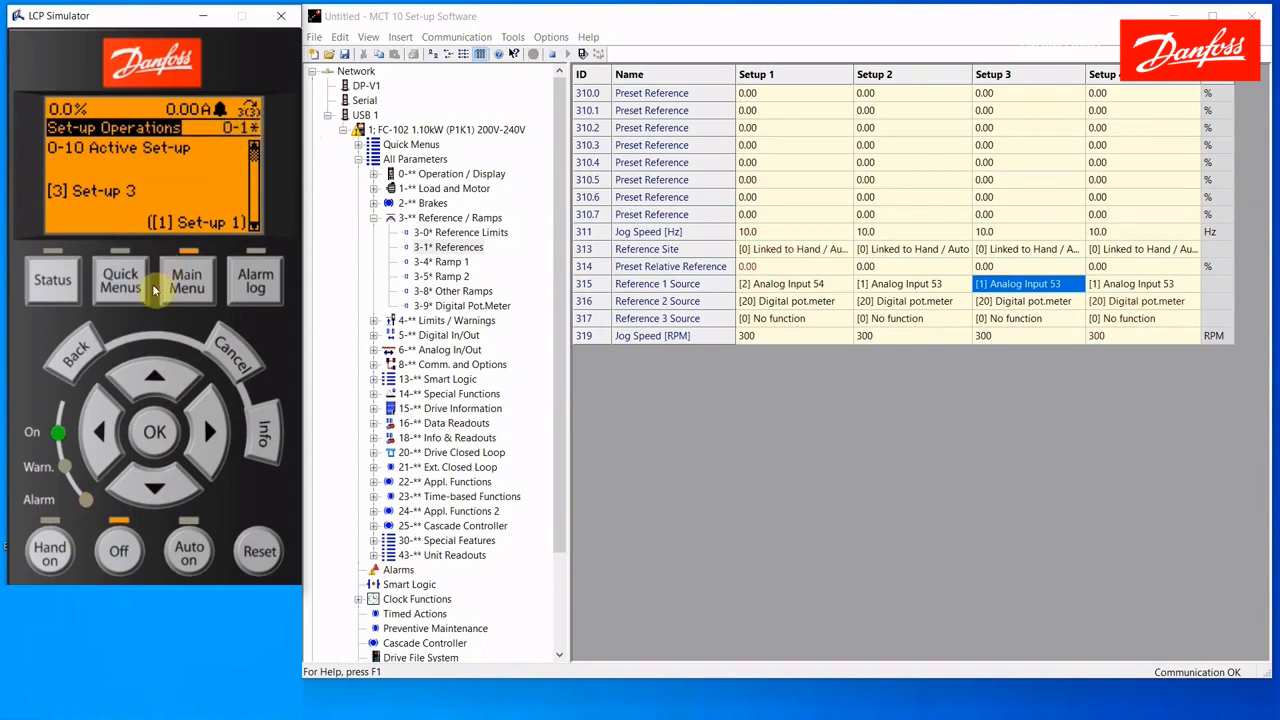
Return the LCP simulator to its main menu and open the 3-1* References group under 3-** Reference / Ramps.
left_click(186, 283)
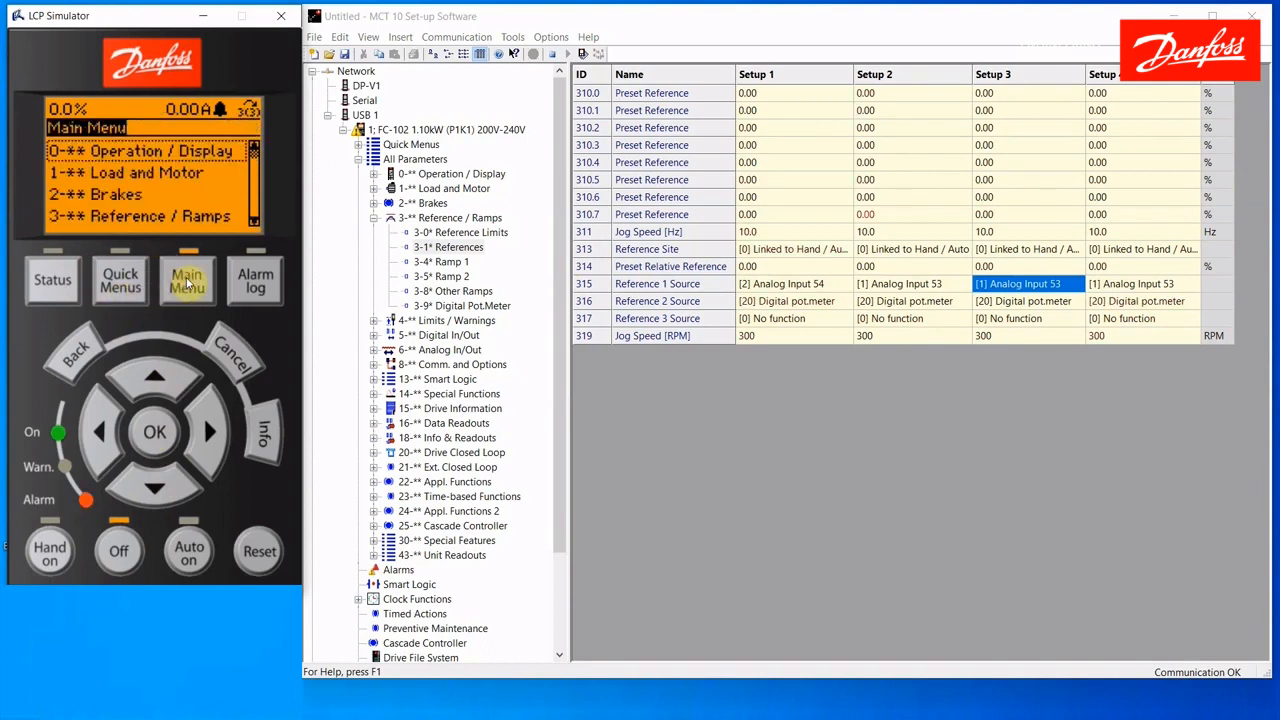
left_click(157, 487)
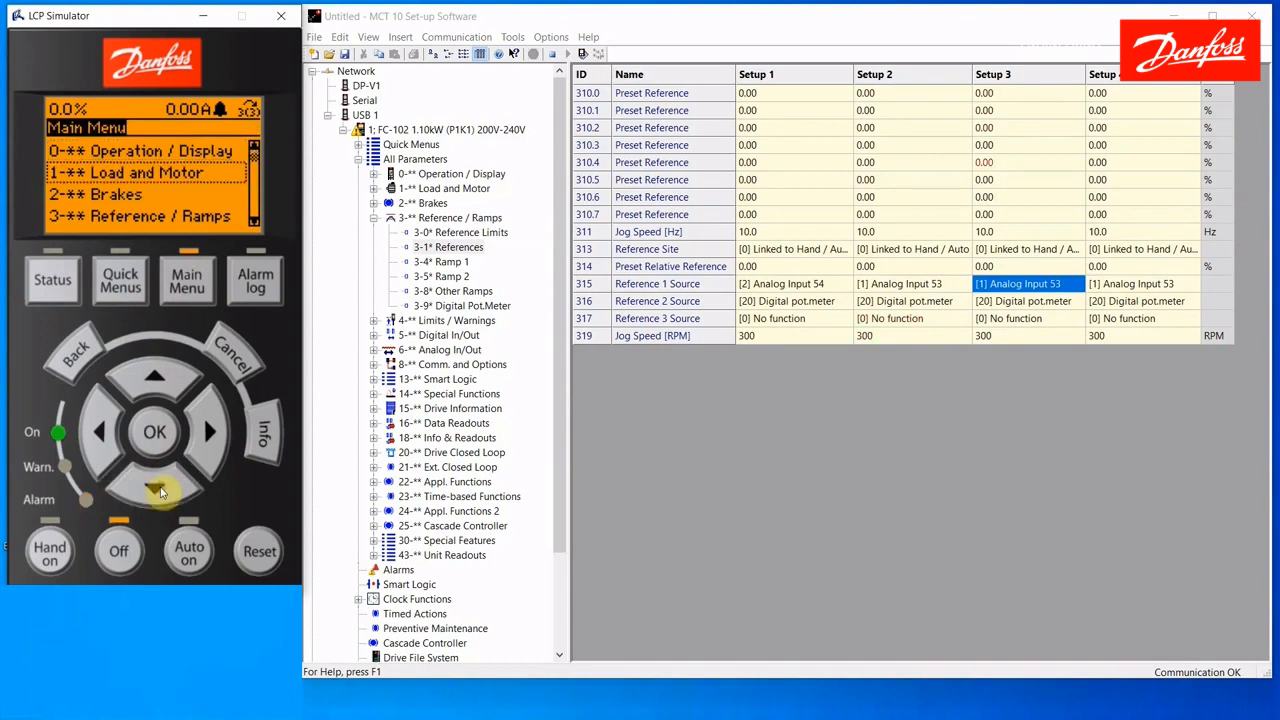
left_click(157, 487)
left_click(157, 487)
left_click(154, 431)
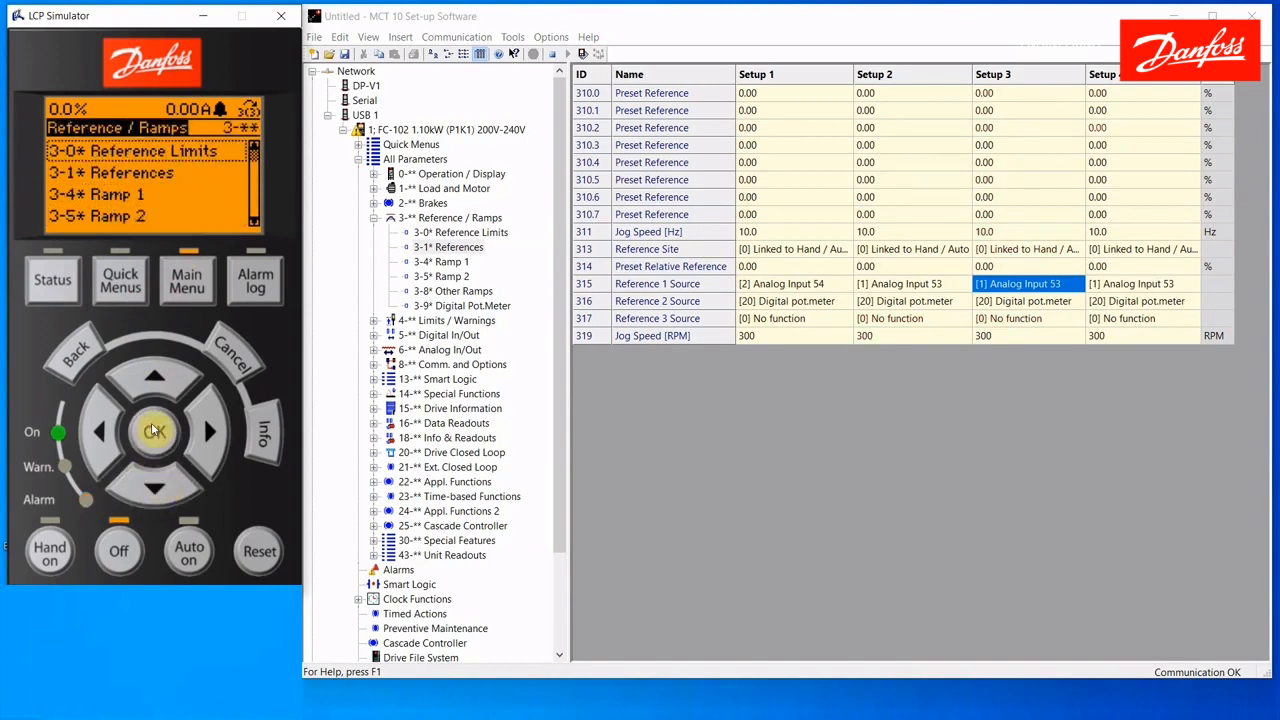
left_click(157, 487)
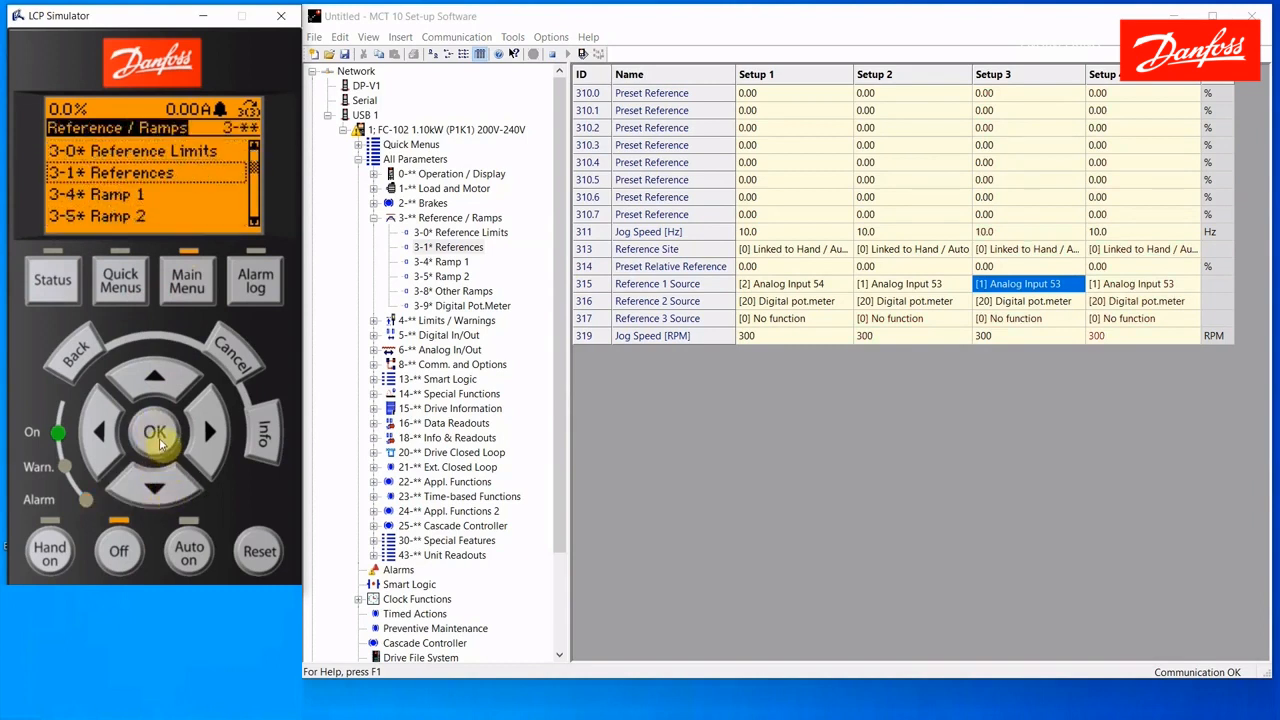
left_click(157, 435)
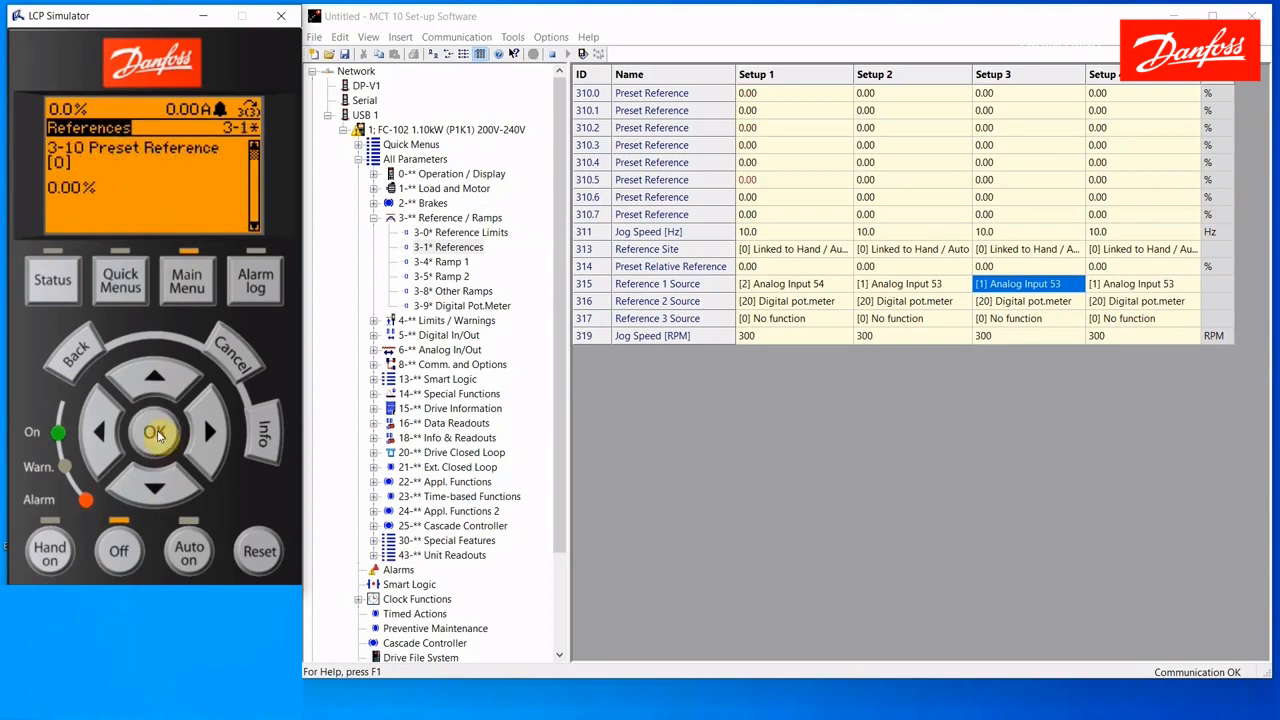
On the LCP simulator, set parameter 3-15 Reference 1 Source to [7] Pulse input 29 and check it under Setup 3 in the parameter table.
left_click(158, 490)
left_click(158, 490)
left_click(158, 490)
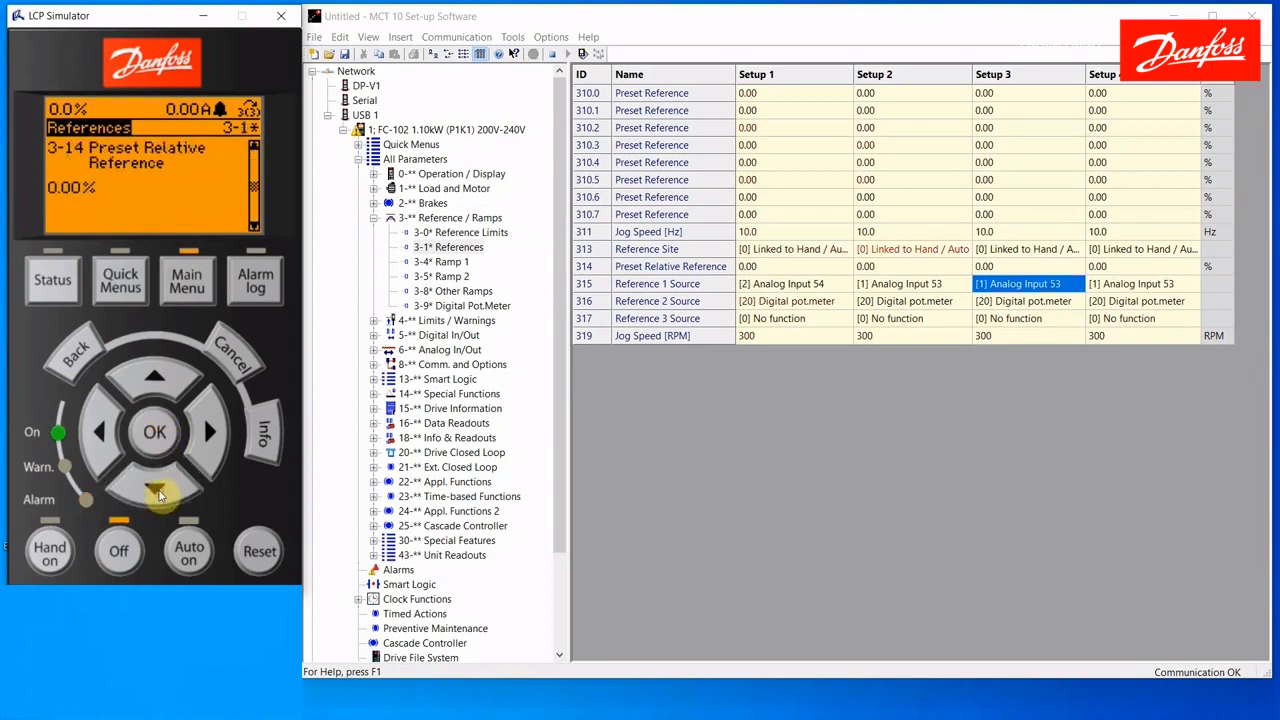
left_click(158, 490)
left_click(156, 436)
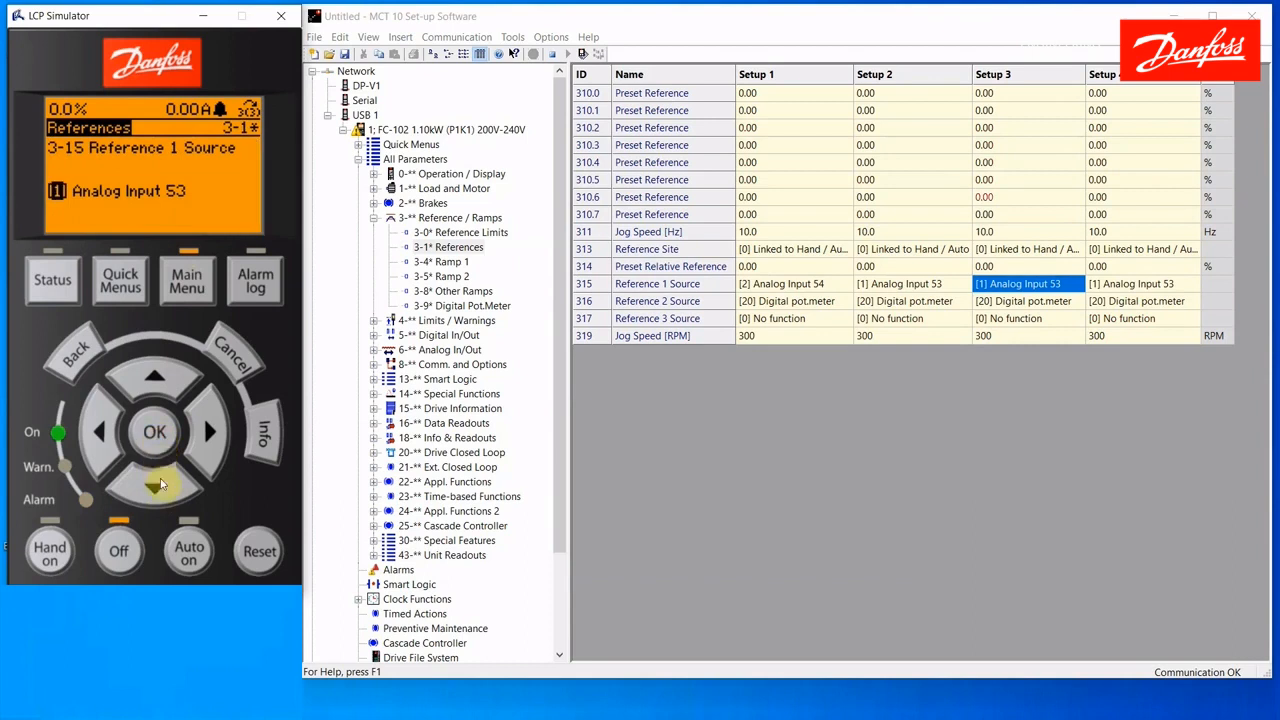
left_click(162, 487)
left_click(162, 487)
left_click(157, 435)
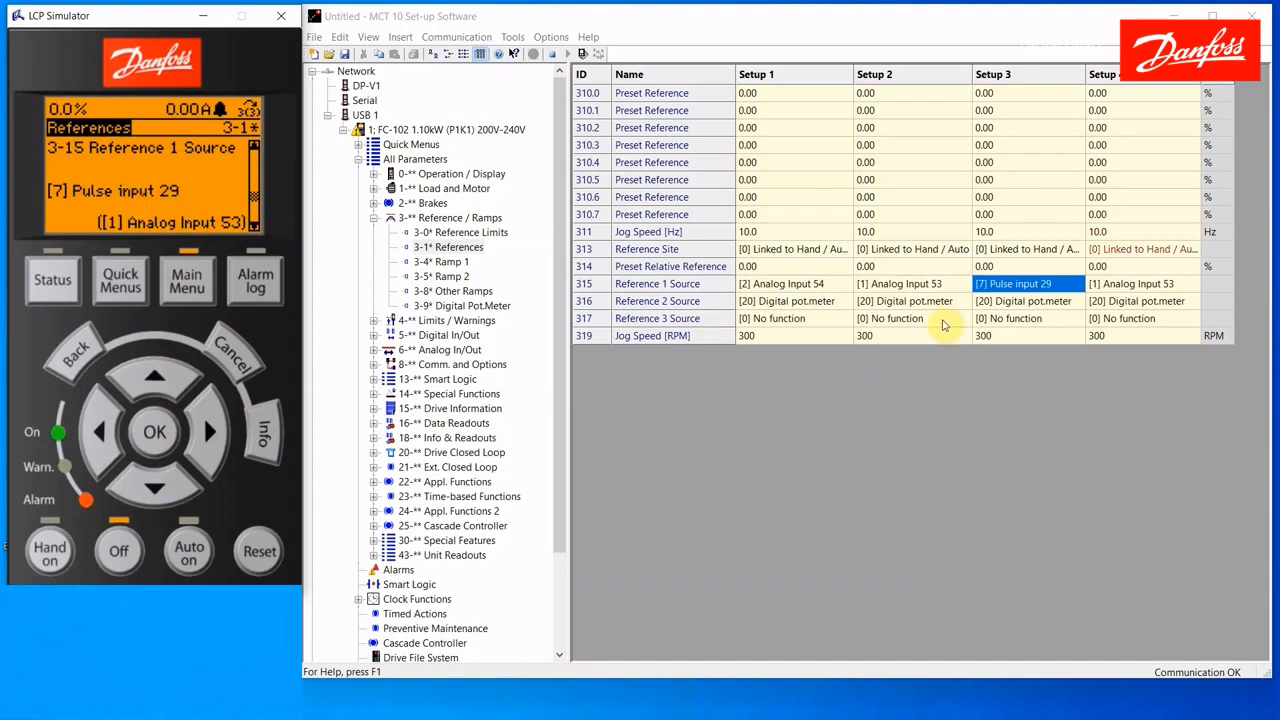
left_click(1022, 285)
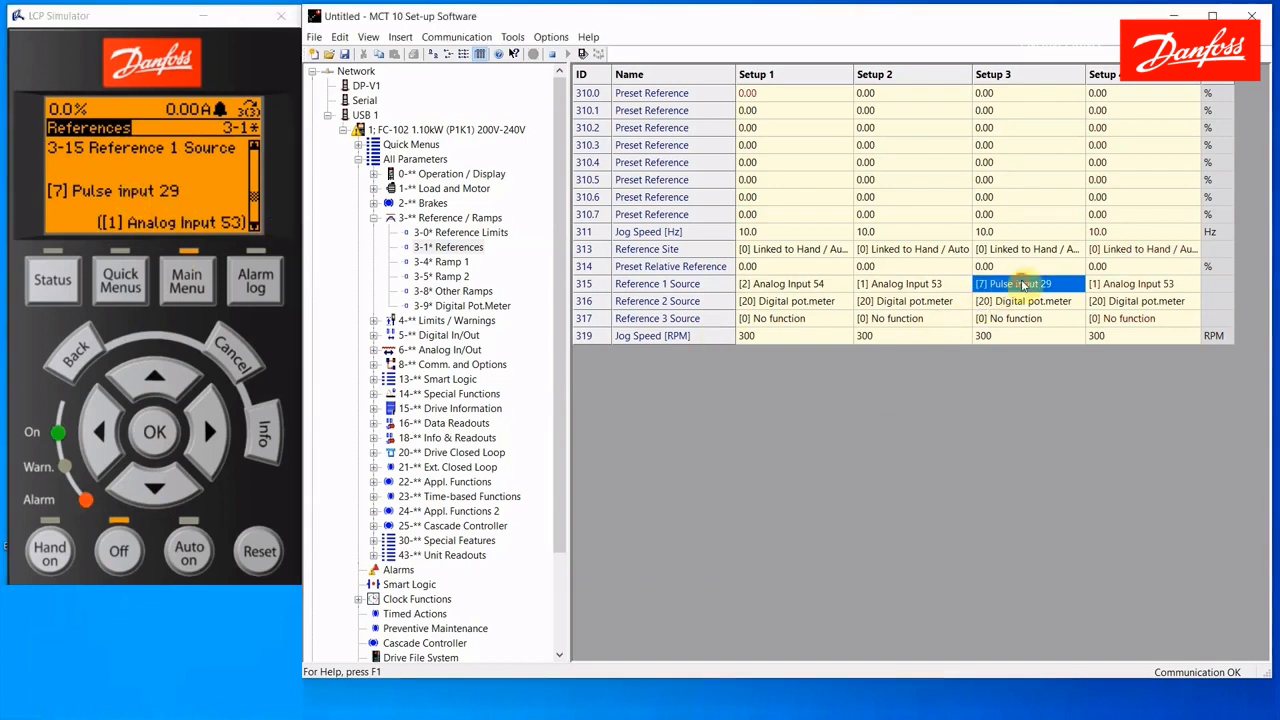
In the parameter table, set Reference 1 Source to [1] Analog Input 53 for Setup 1 and [2] Analog Input 54 for Setup 2.
double_click(793, 285)
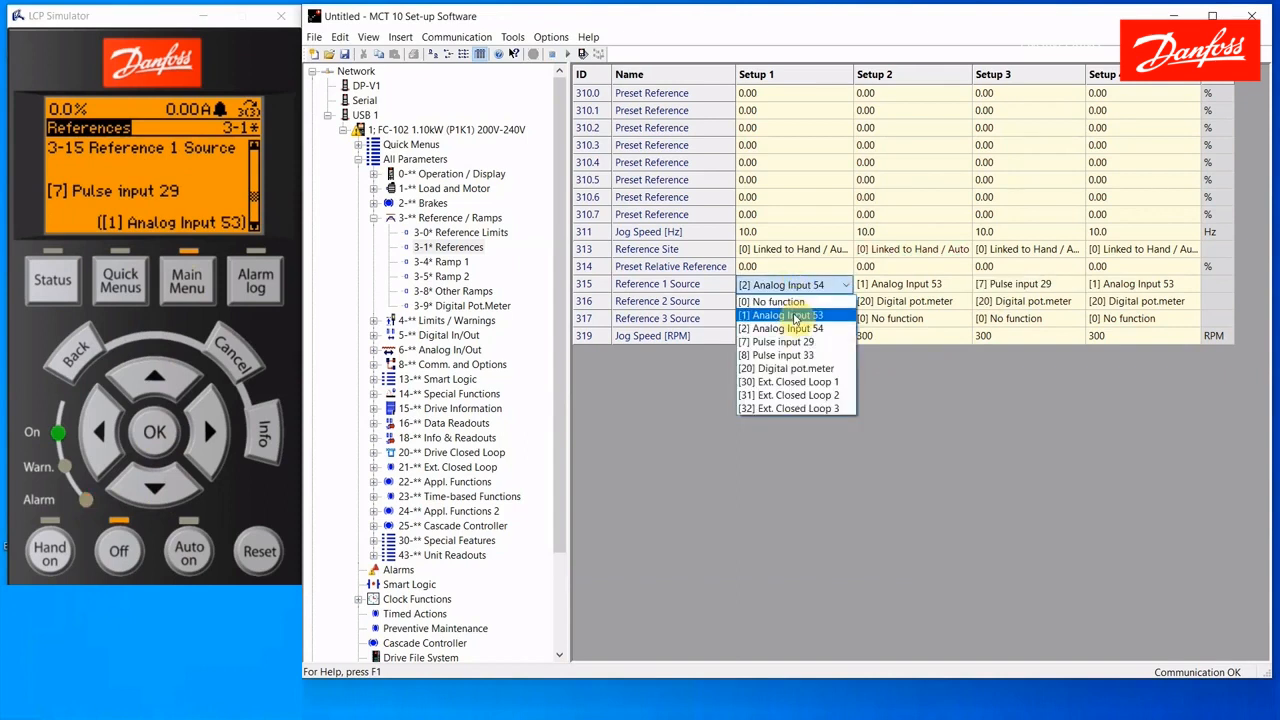
left_click(795, 316)
left_click(886, 287)
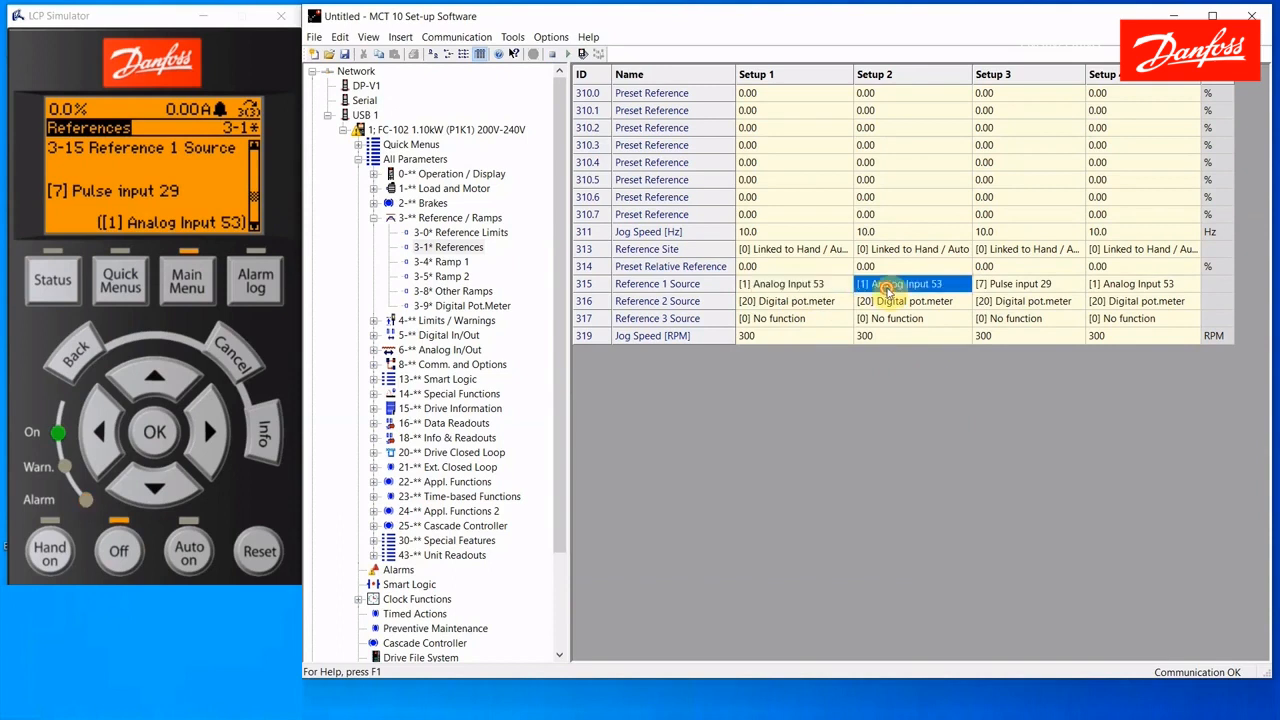
left_click(886, 287)
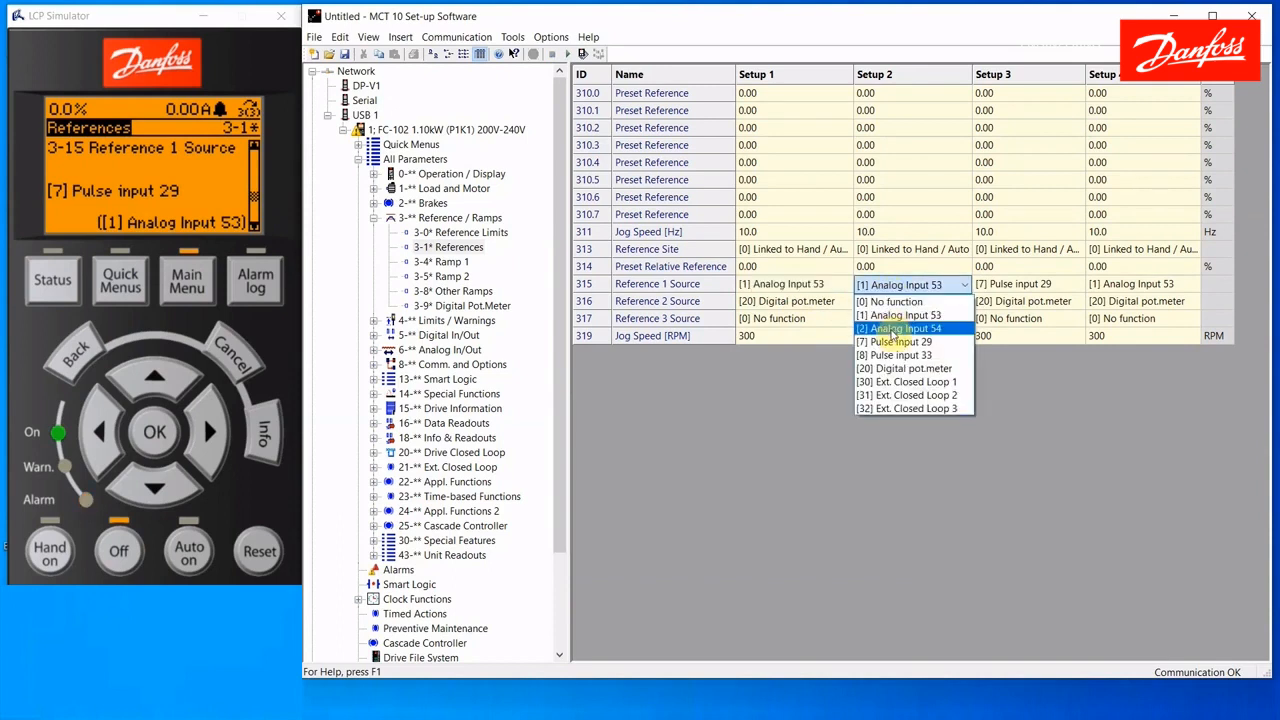
left_click(893, 330)
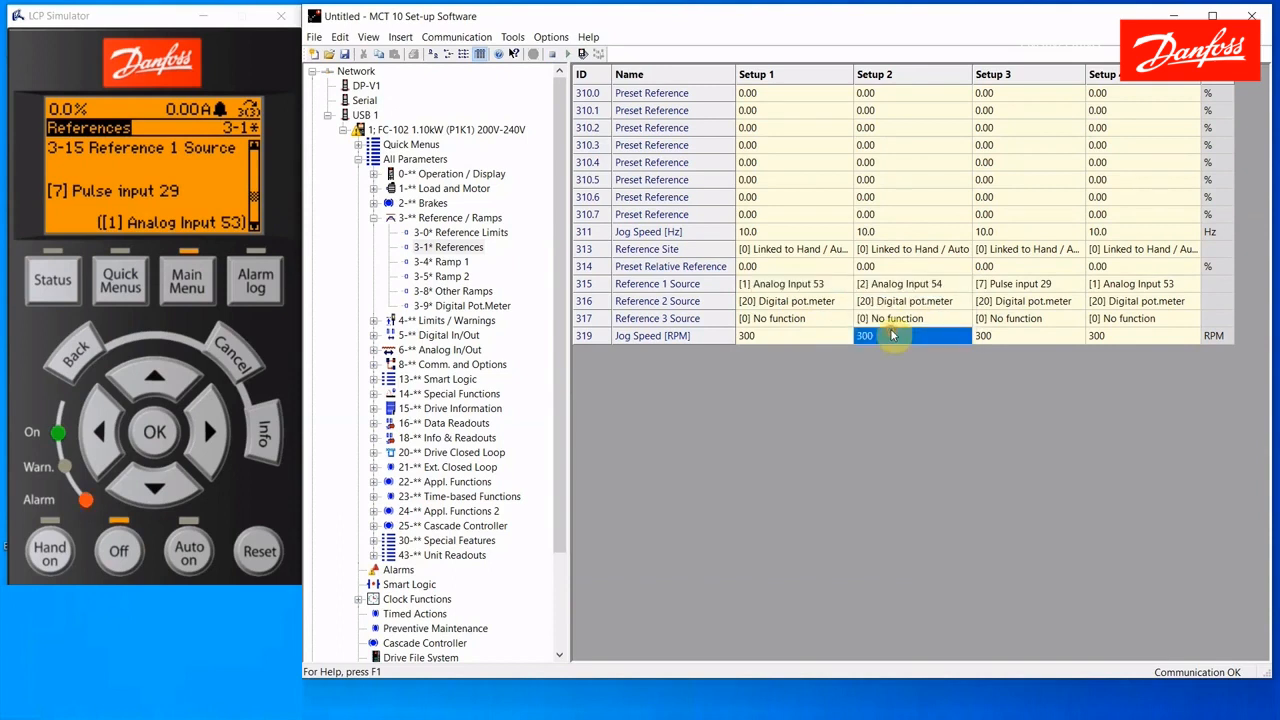
Set Reference 1 Source to [8] Pulse input 33 for Setup 3 and [20] Digital pot.meter for Setup 4, and select the four values.
left_click(1033, 287)
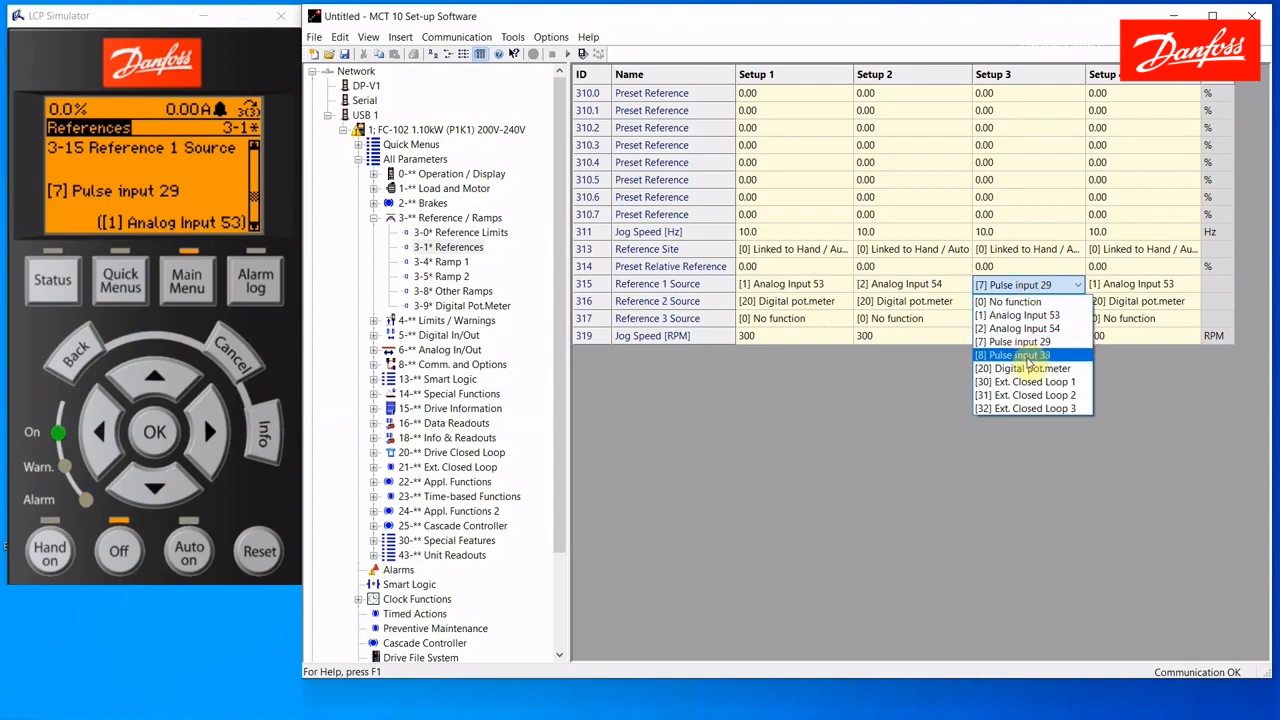
left_click(1027, 357)
left_click(1143, 286)
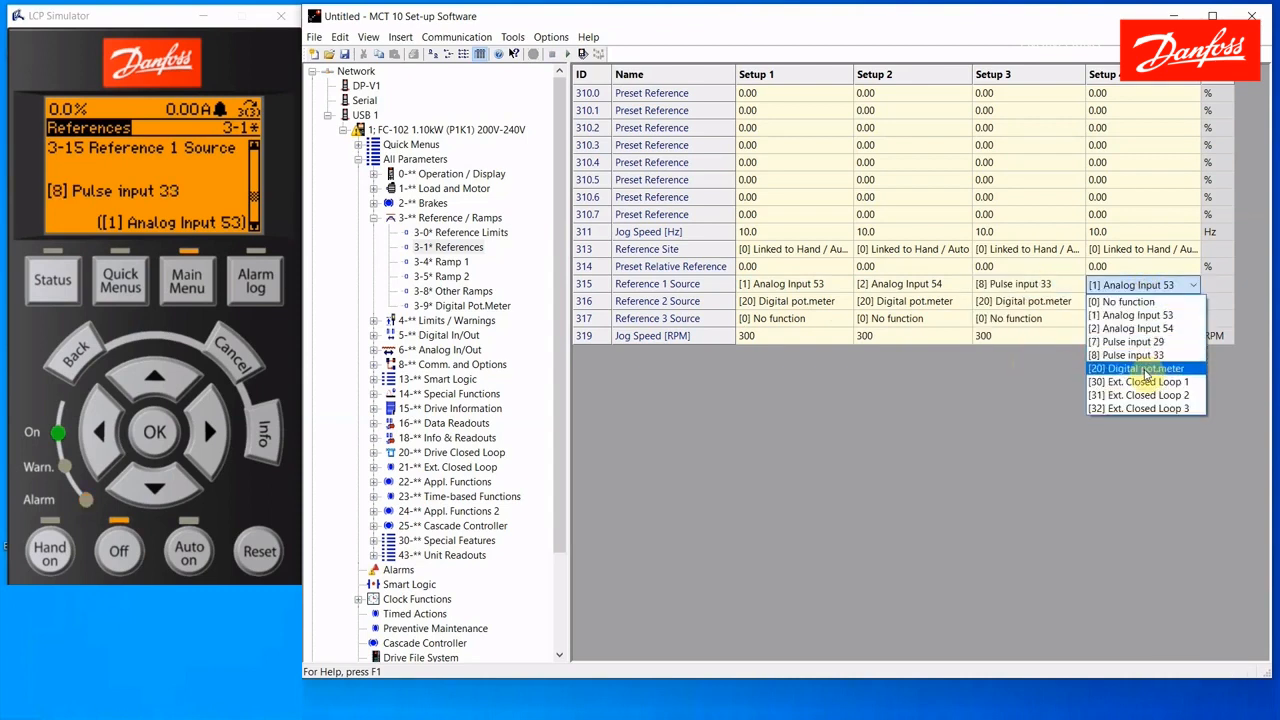
left_click(1146, 369)
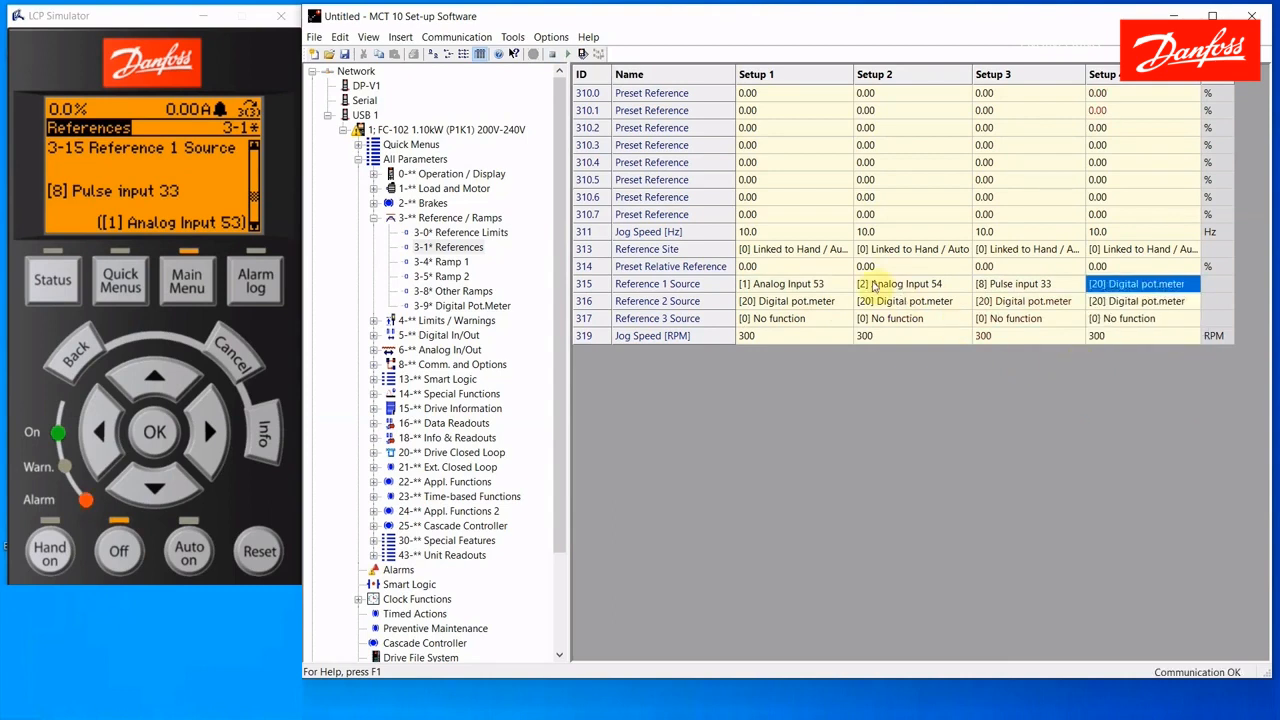
left_click_drag(836, 286, 1136, 283)
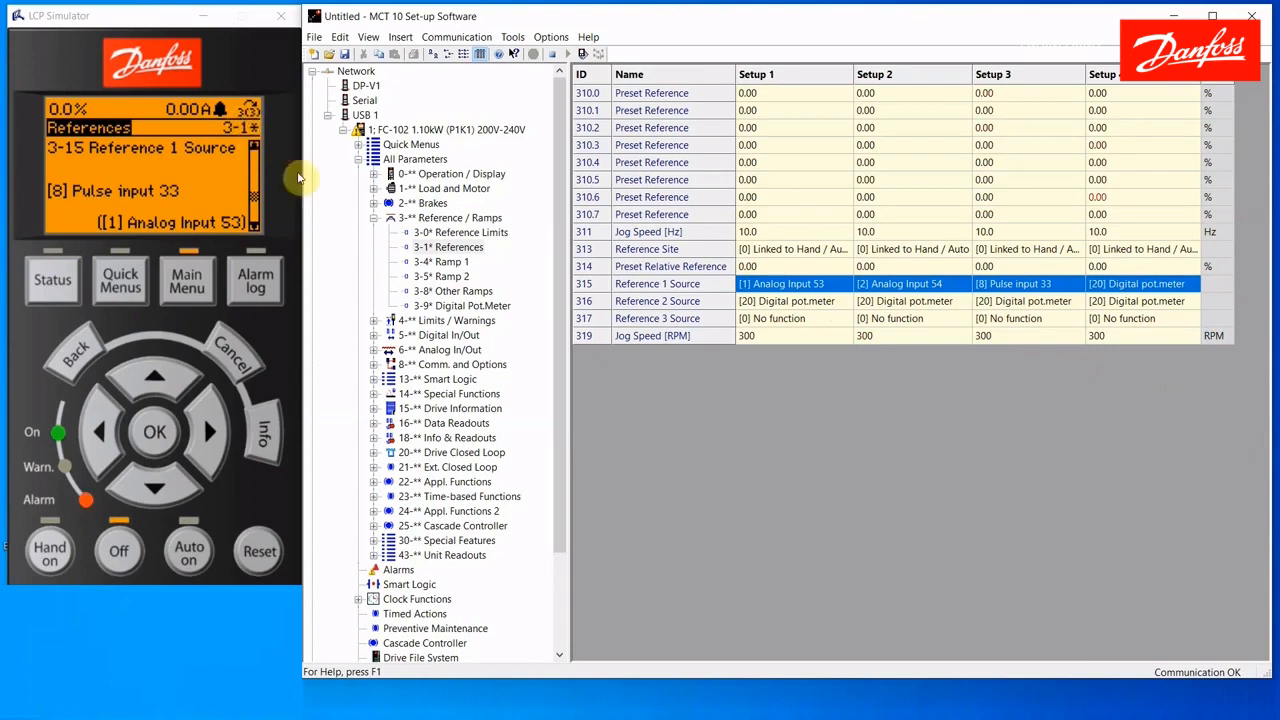
Collapse the connected drive's 3-** Reference / Ramps group and All Parameters list, and select the FC-102 drive.
left_click(373, 219)
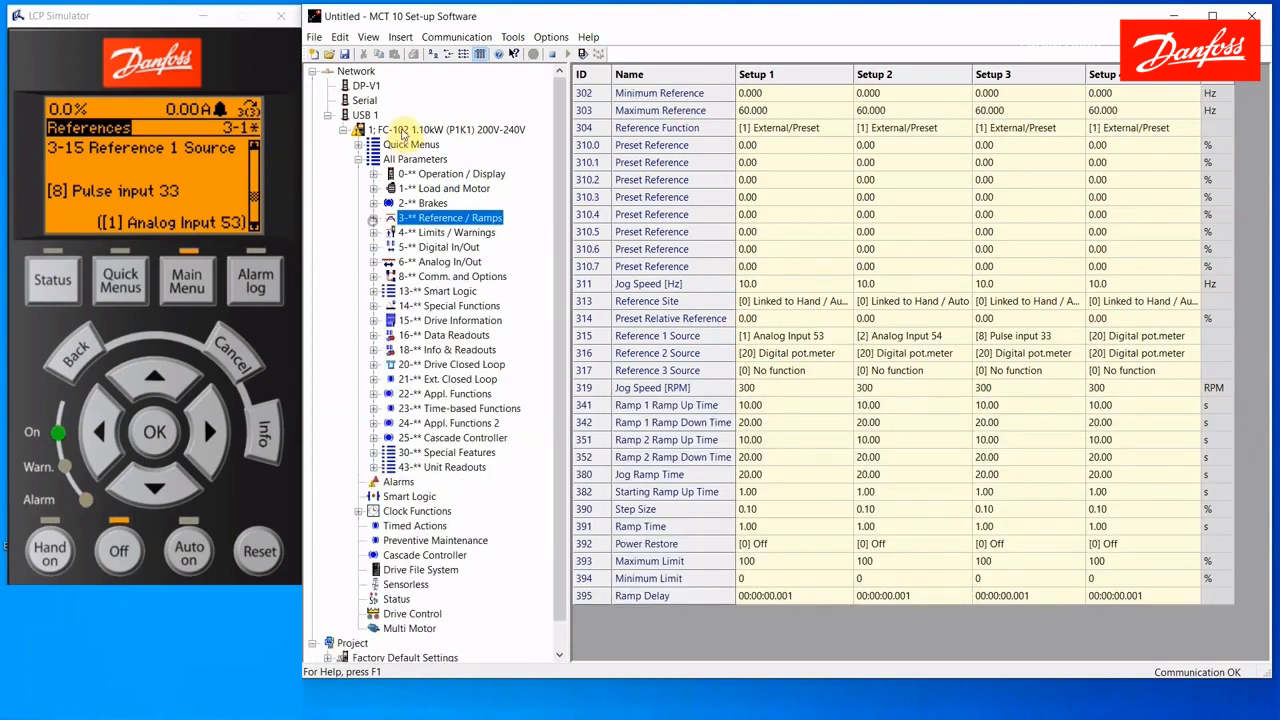
left_click(411, 176)
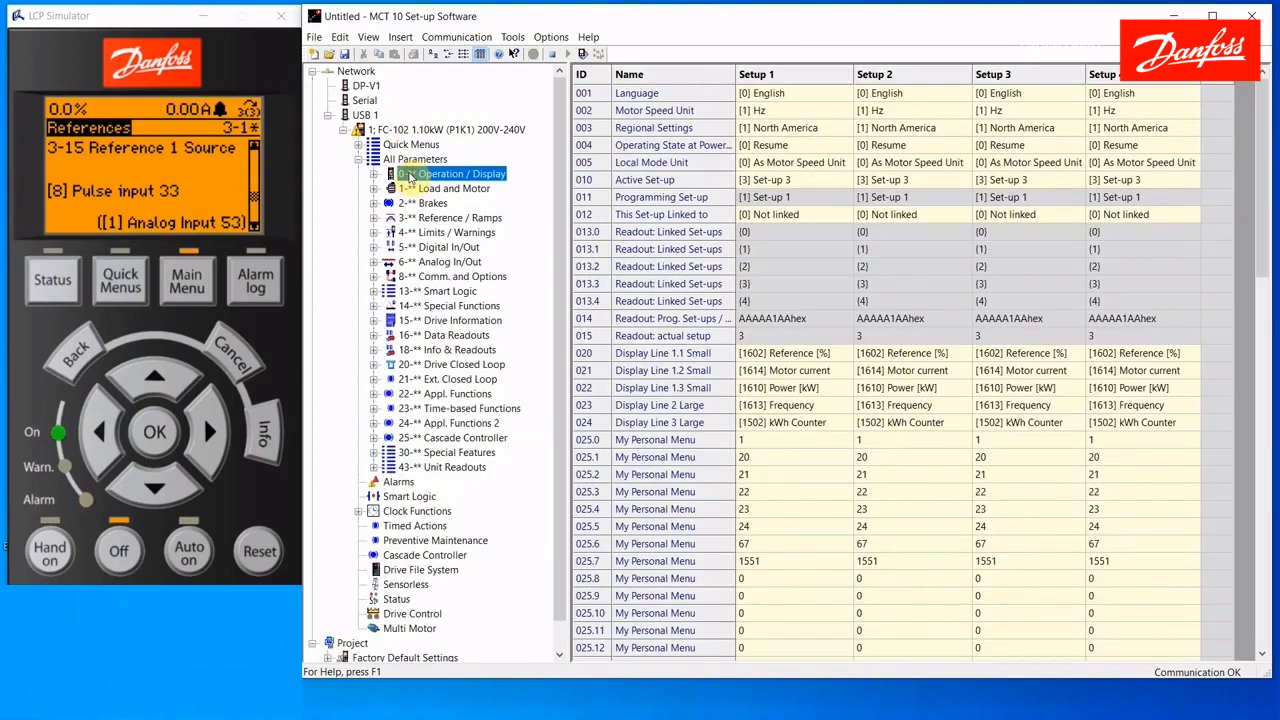
double_click(411, 159)
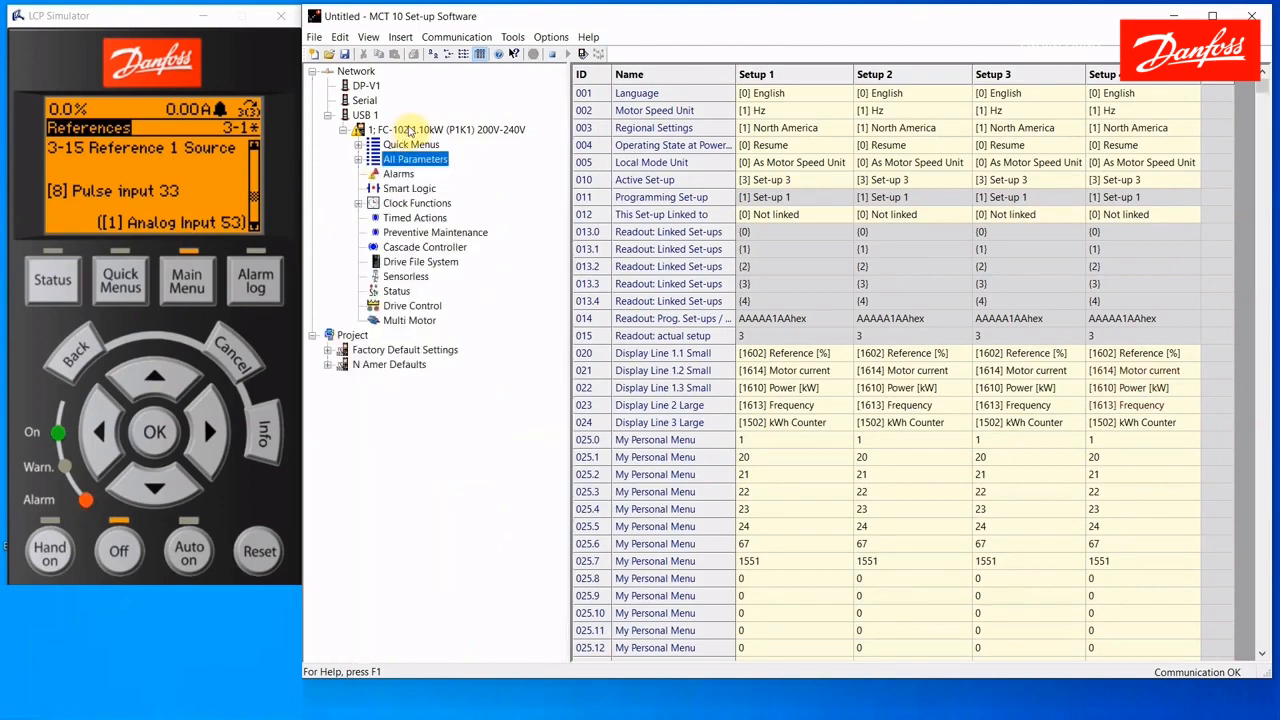
left_click(409, 131)
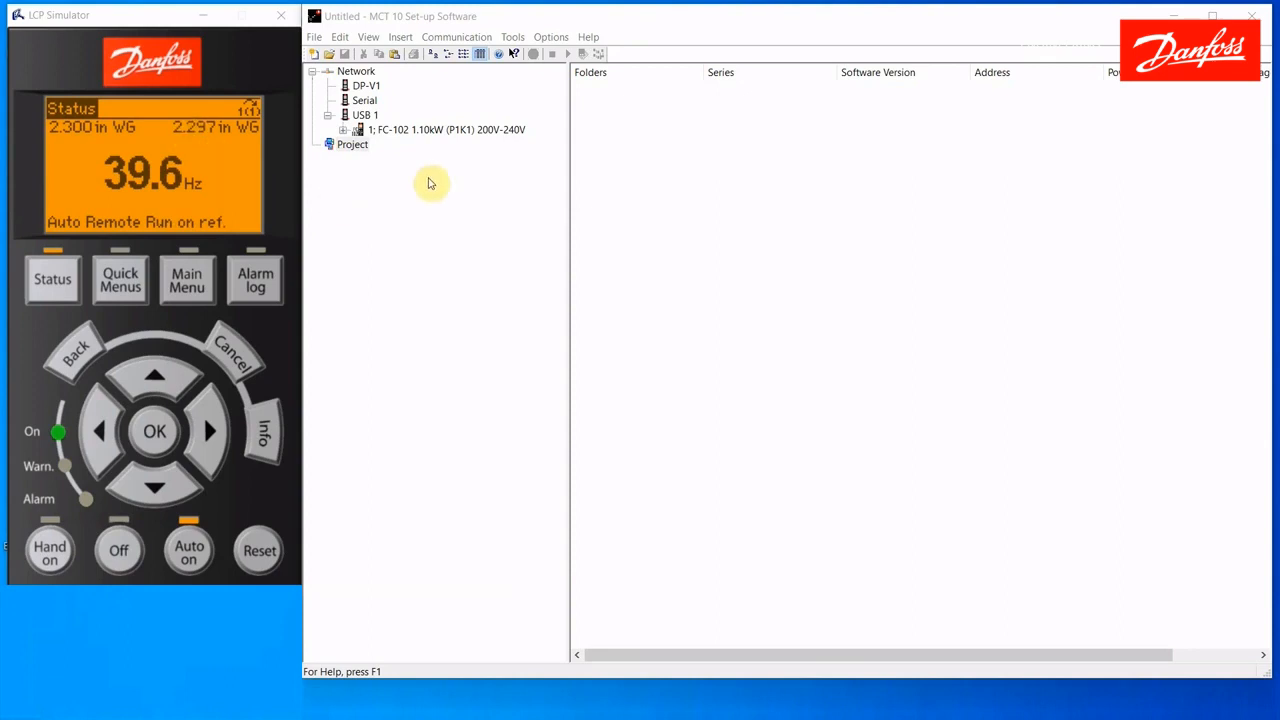
Copy the connected FC-102 drive from USB 1 into the Project folder and dismiss the finished drive reading.
left_click(413, 131)
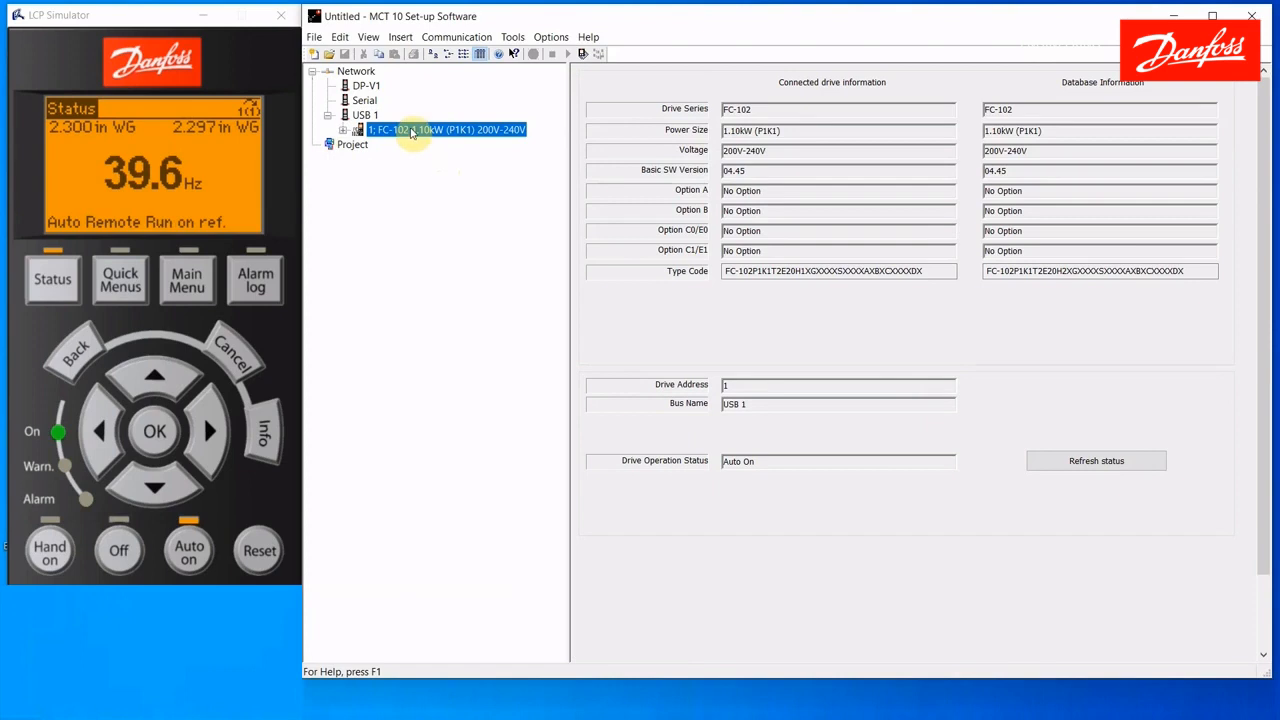
left_click(350, 146)
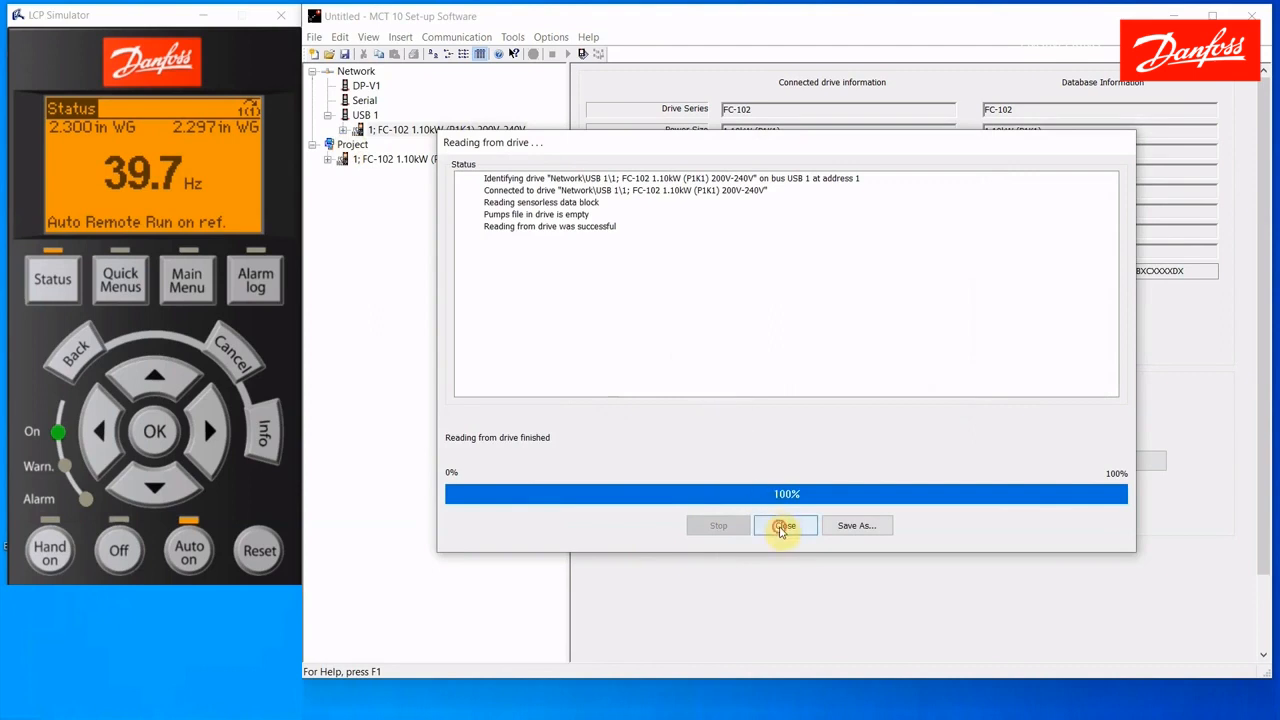
left_click(784, 526)
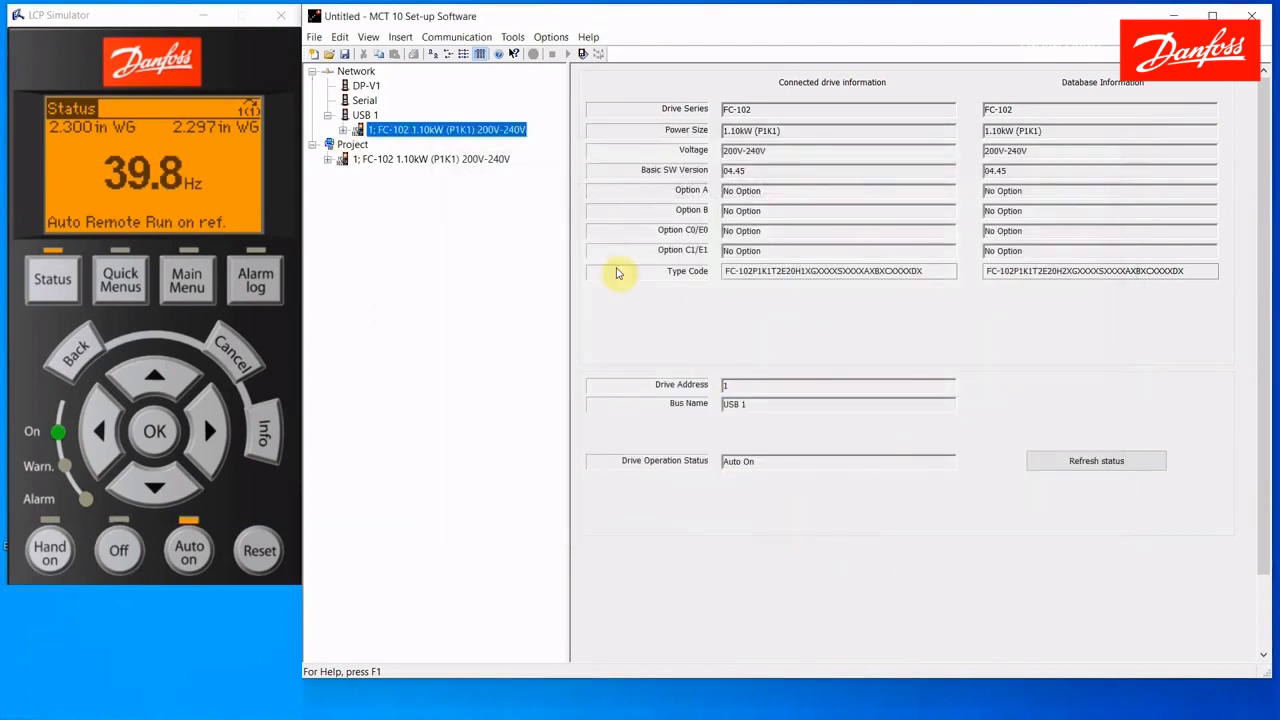
Rename the FC-102 drive file in the Project folder as "closed loop".
right_click(393, 166)
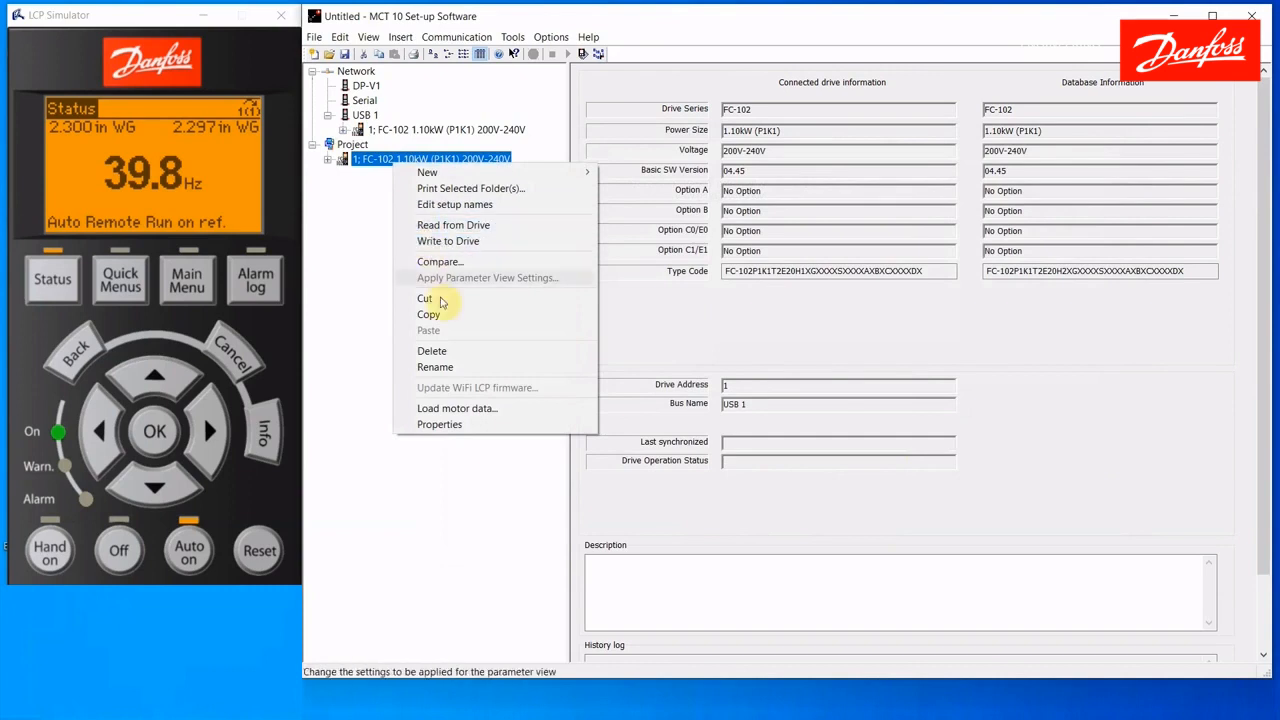
left_click(440, 367)
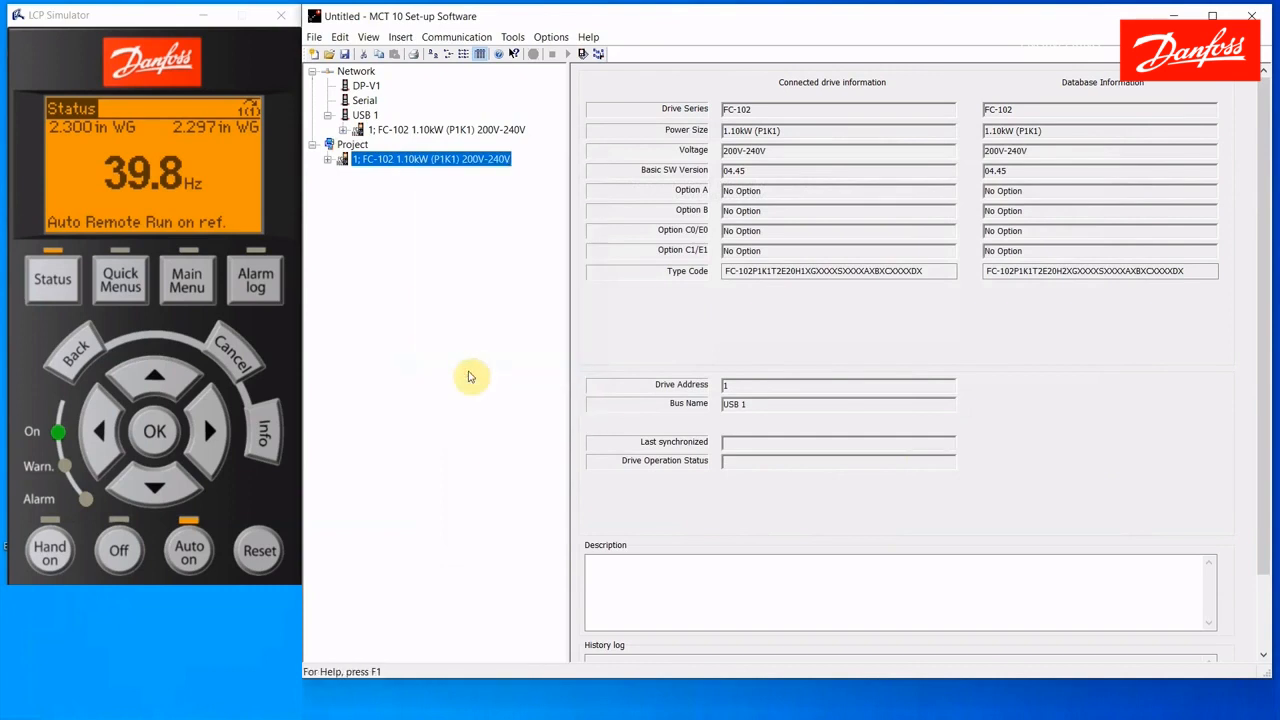
type("closed")
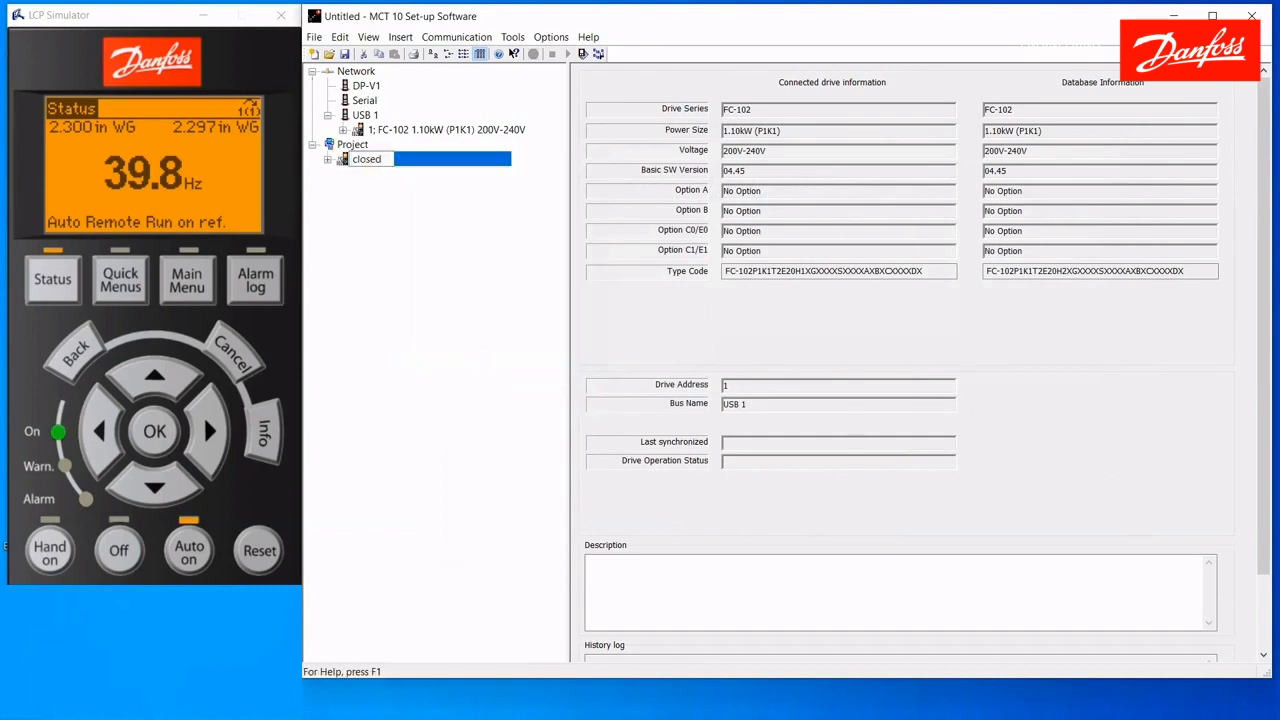
type("loop")
left_click(381, 161)
key("Return")
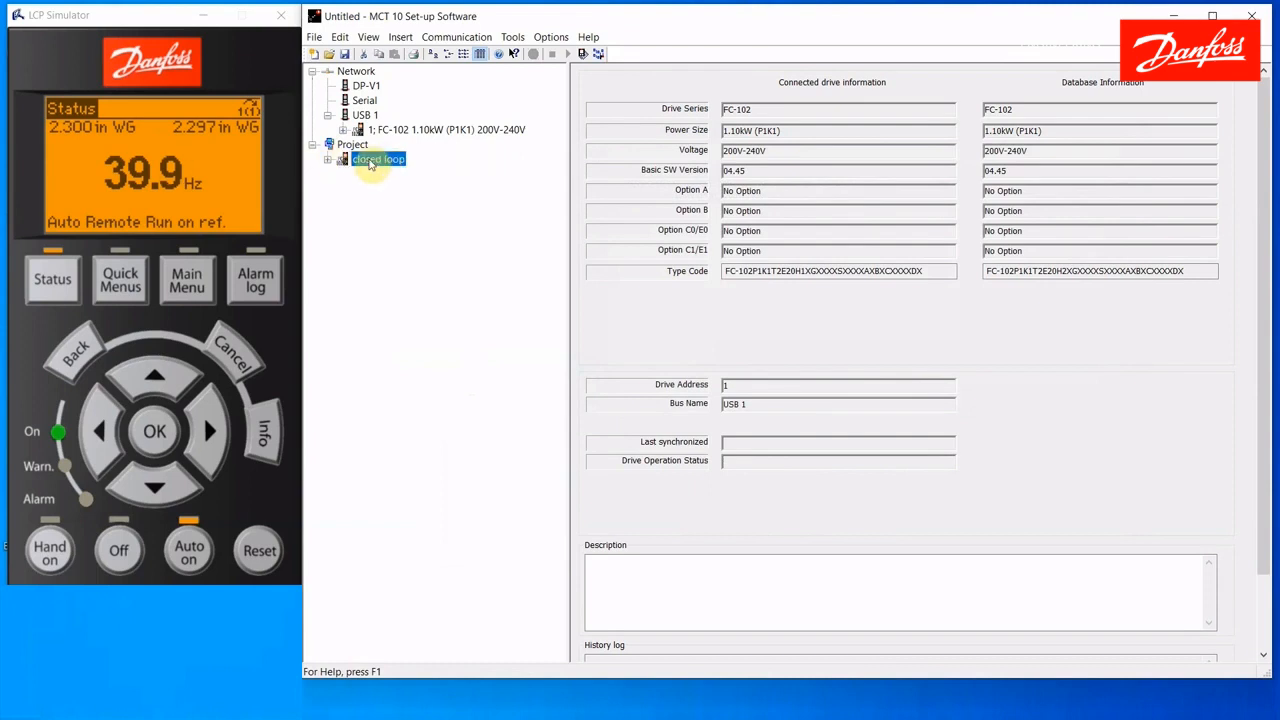
Compare all parameters of the closed loop project file with their default values.
right_click(371, 165)
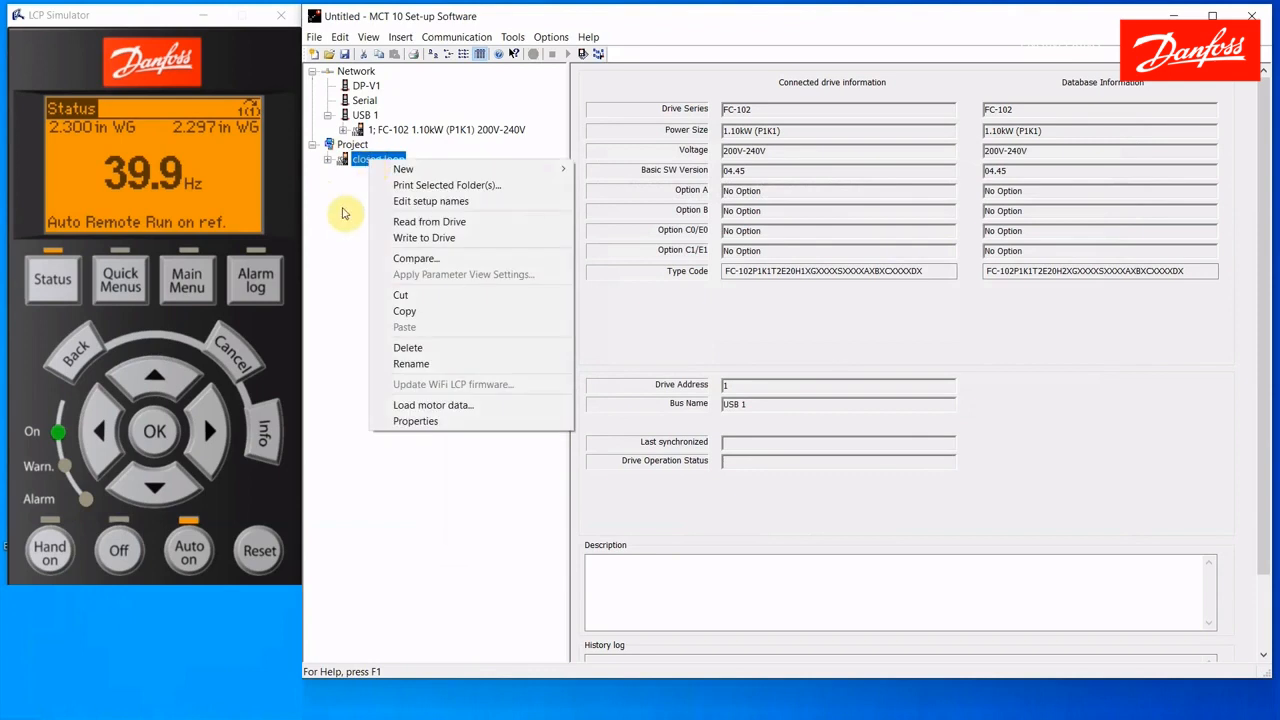
left_click(328, 160)
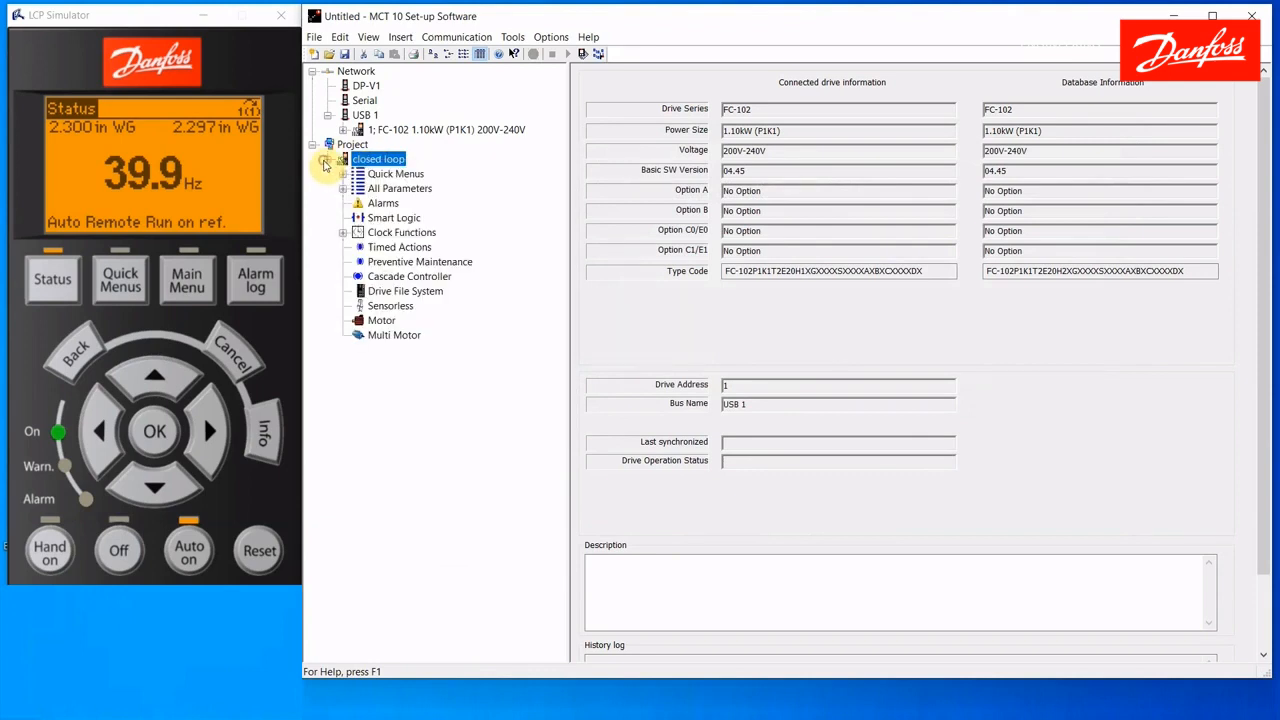
right_click(393, 190)
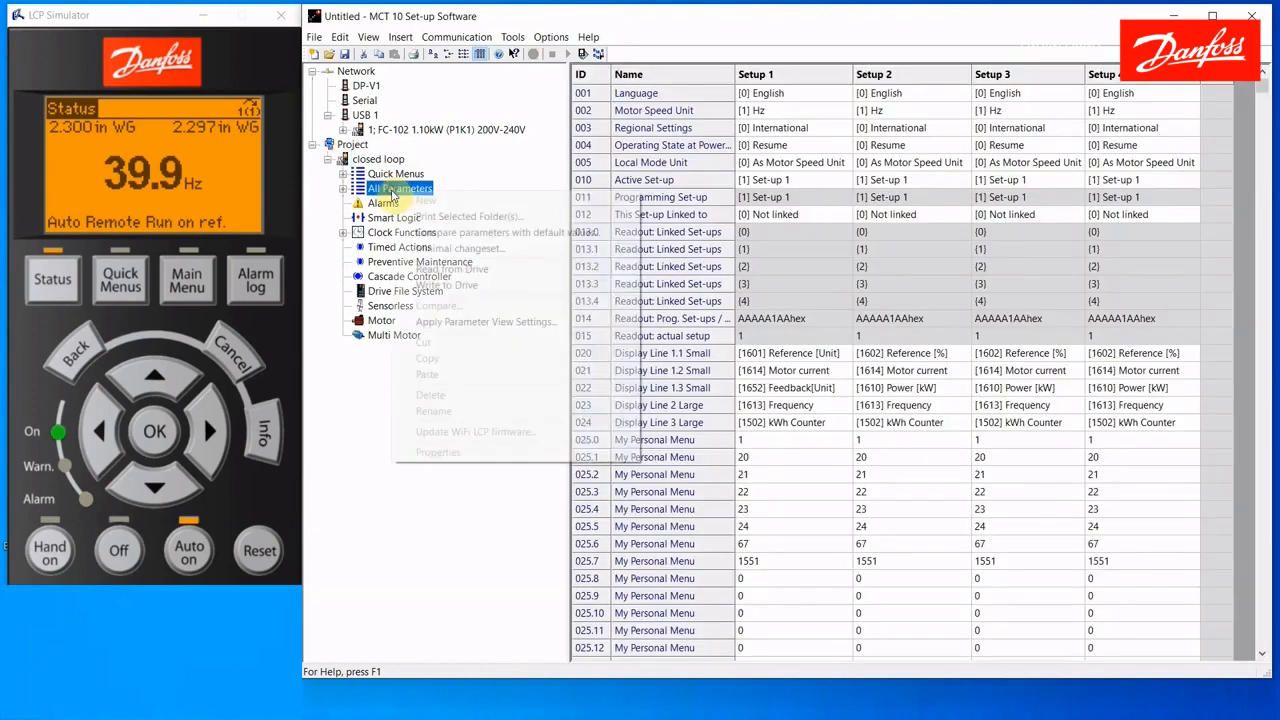
left_click(420, 235)
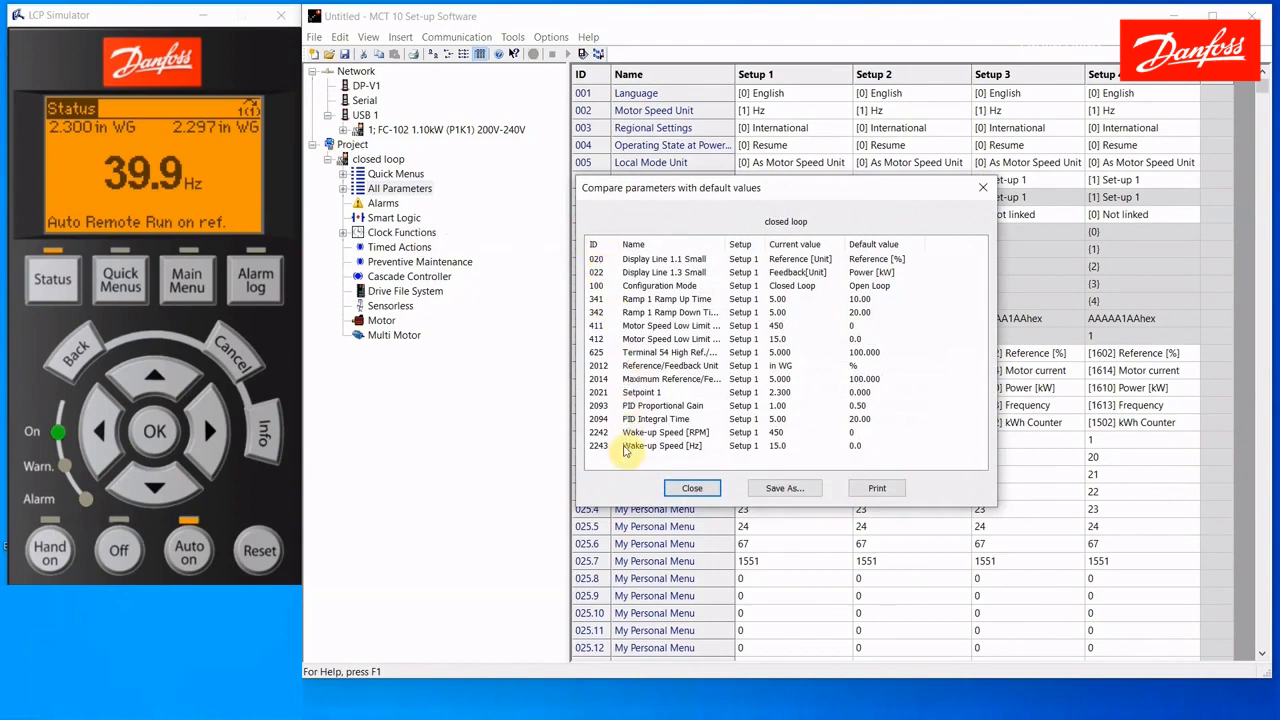
Examine the changed parameters in the default comparison one by one, from Display Line 1.1 Small to Terminal 54 High Ref./Feedb. Value.
left_click(634, 263)
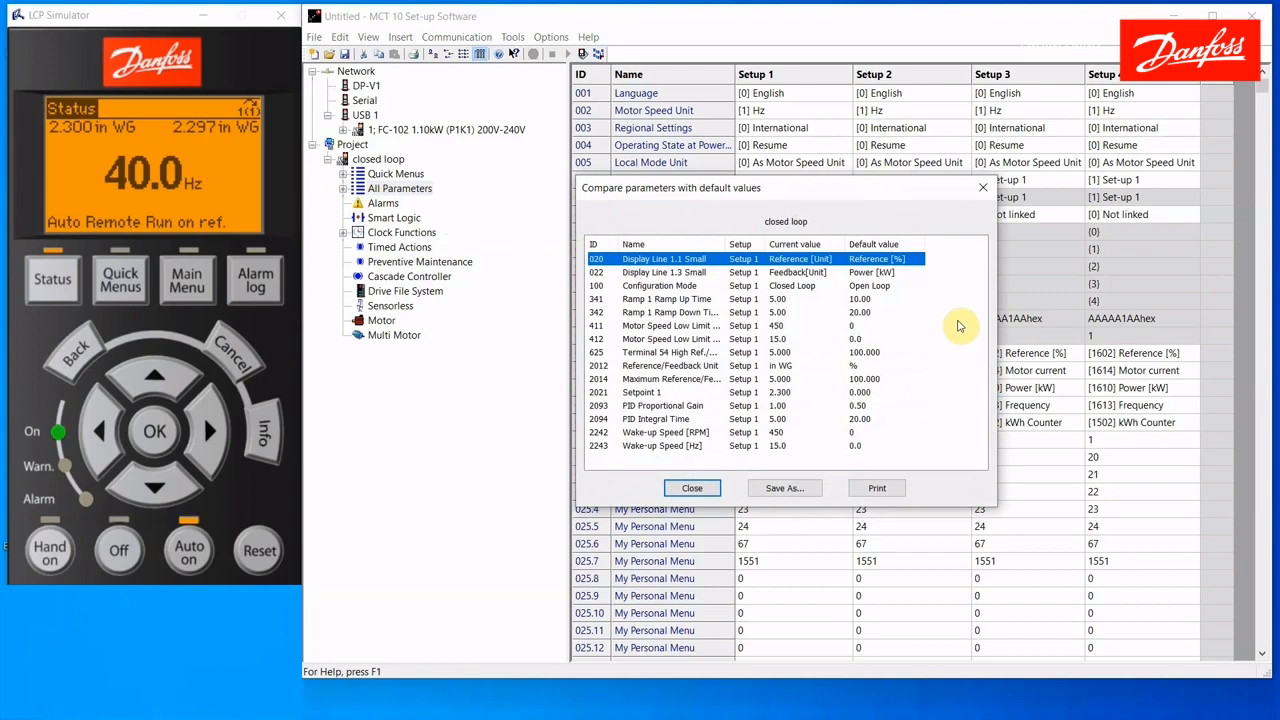
key("Down")
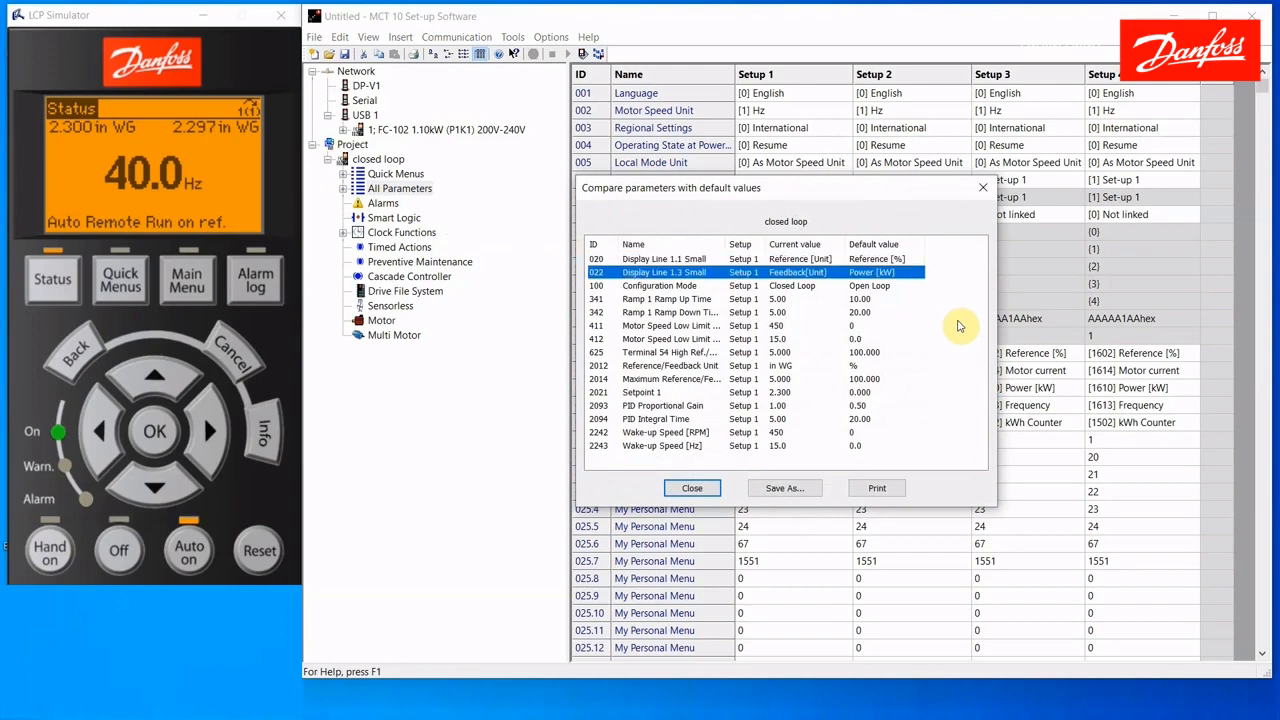
key("Down")
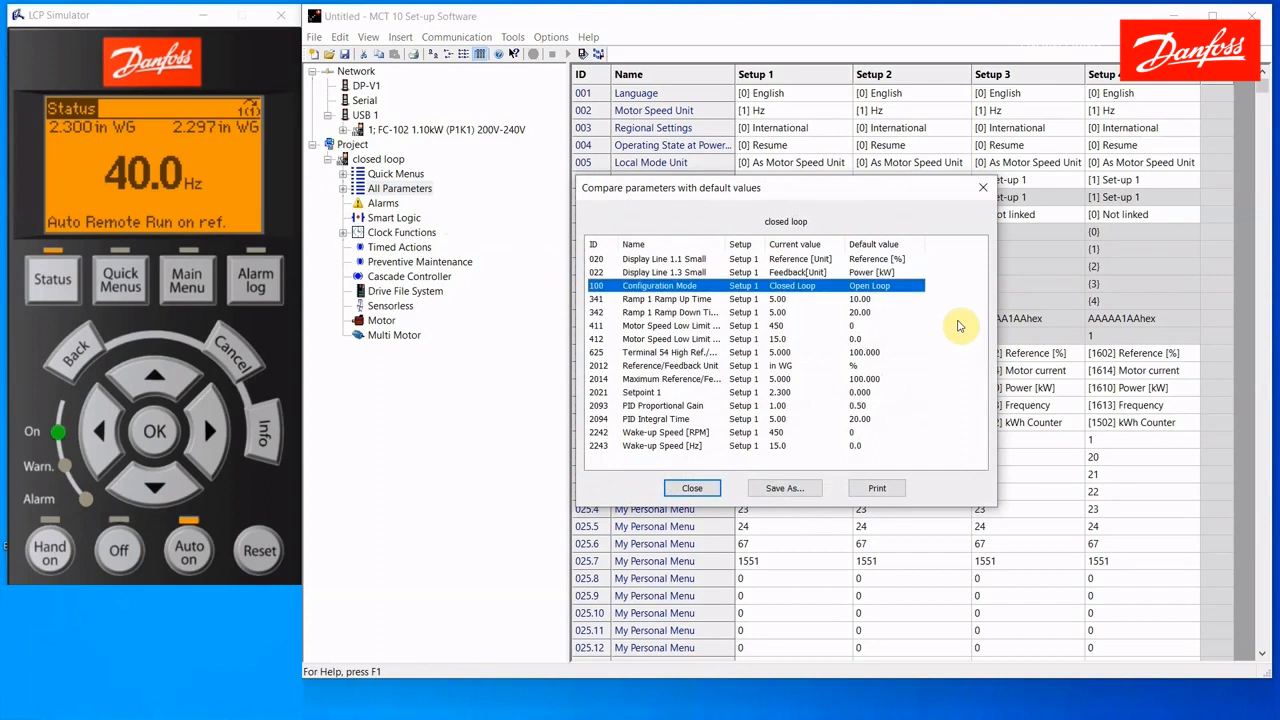
key("Down")
key("Down")
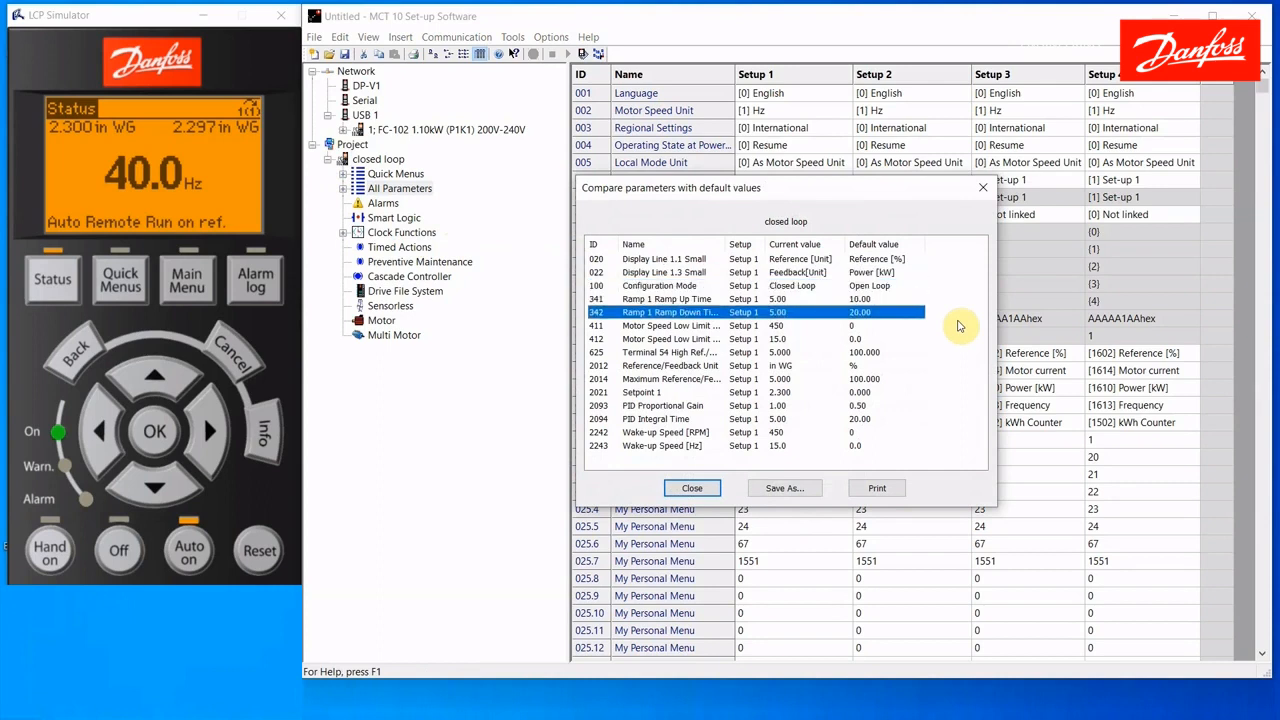
key("Down")
key("Down")
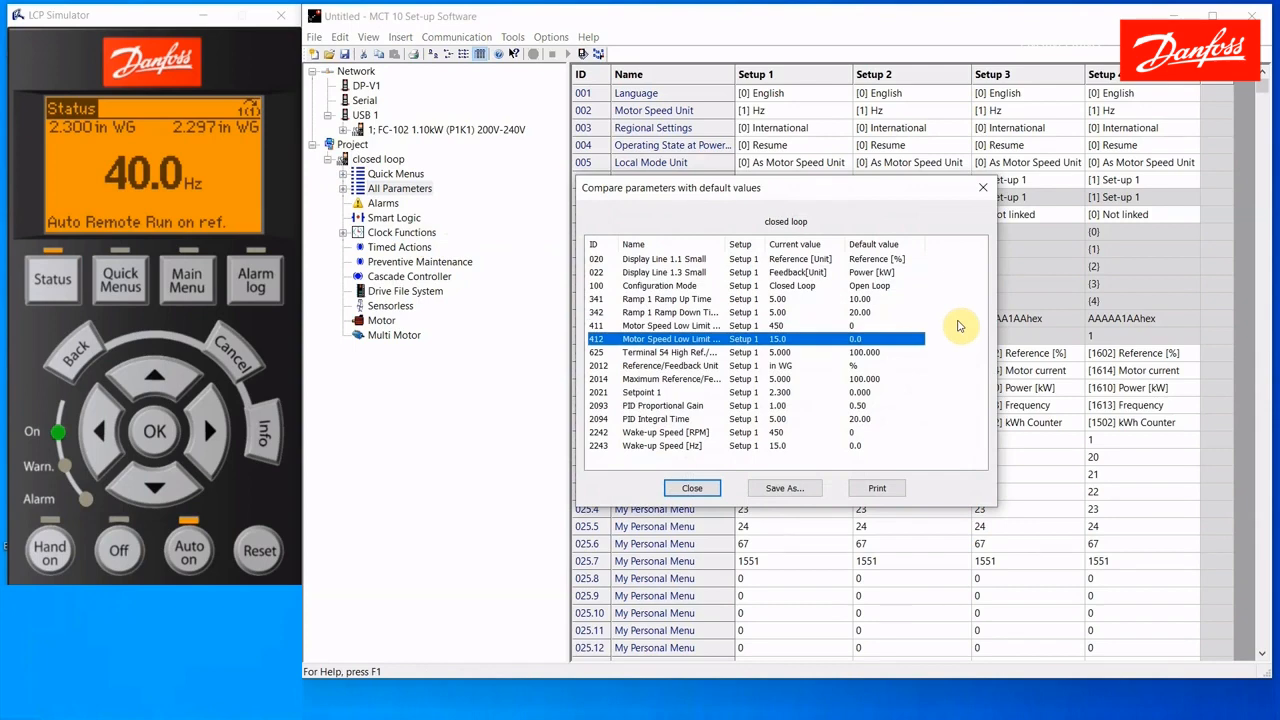
key("Down")
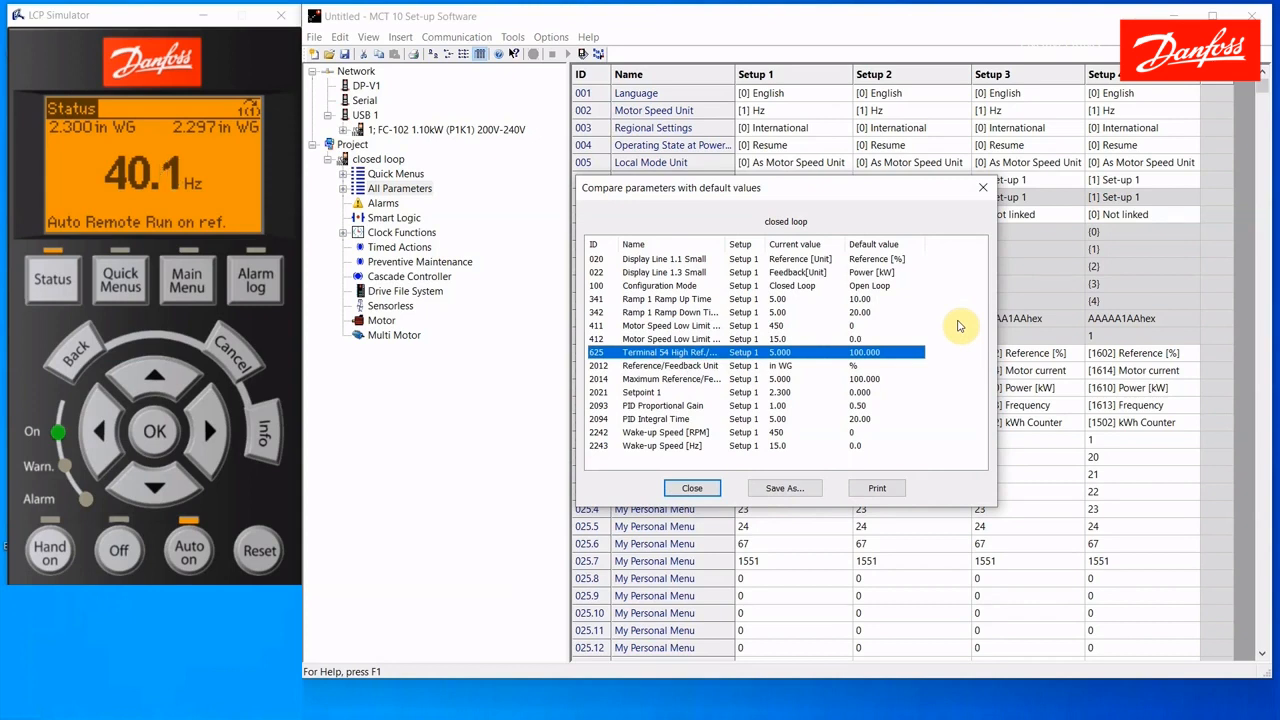
Widen the comparison's Name column and examine the remaining changed parameters, from Reference/Feedback Unit to Wake-up Speed [Hz].
left_click_drag(728, 245, 760, 246)
left_click(828, 368)
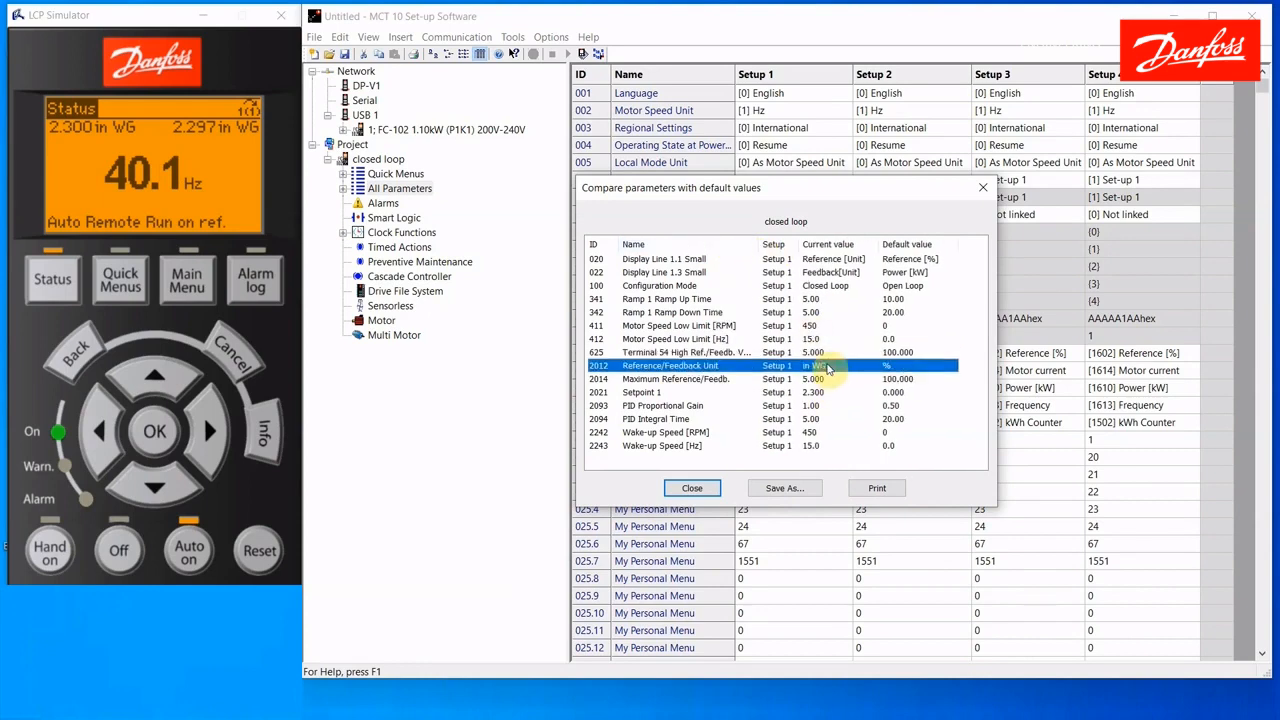
key("Down")
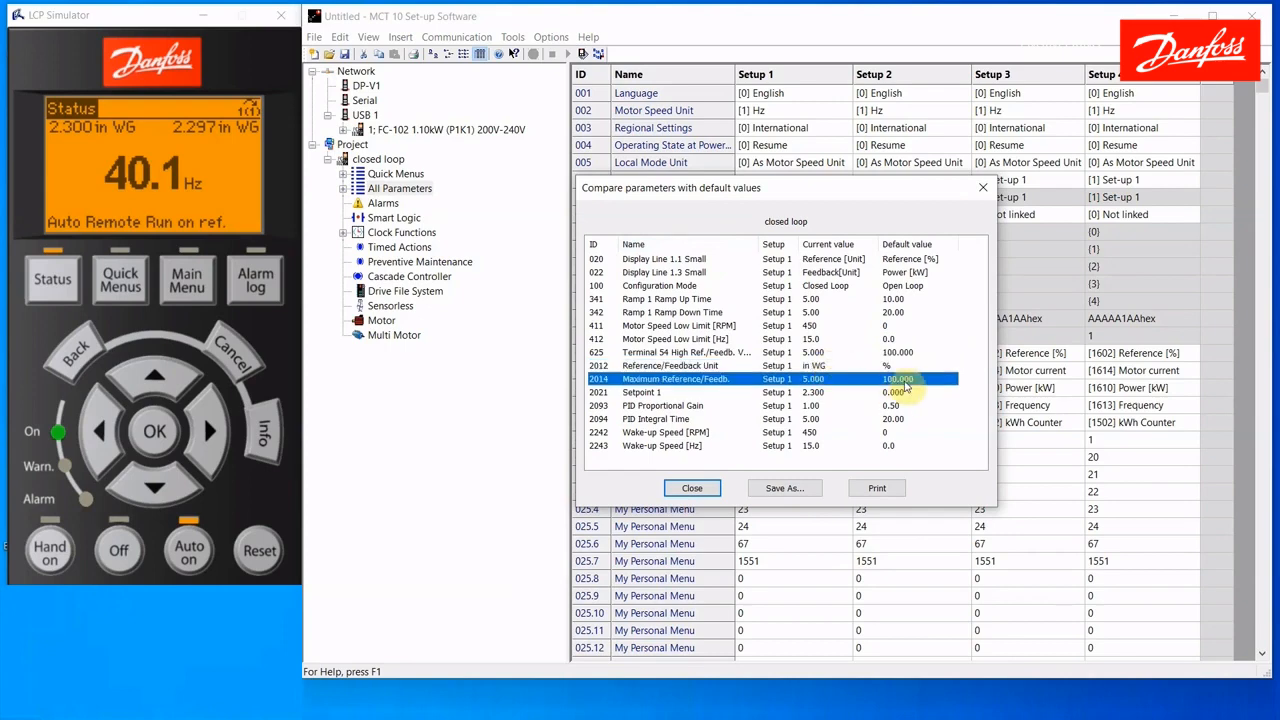
key("Down")
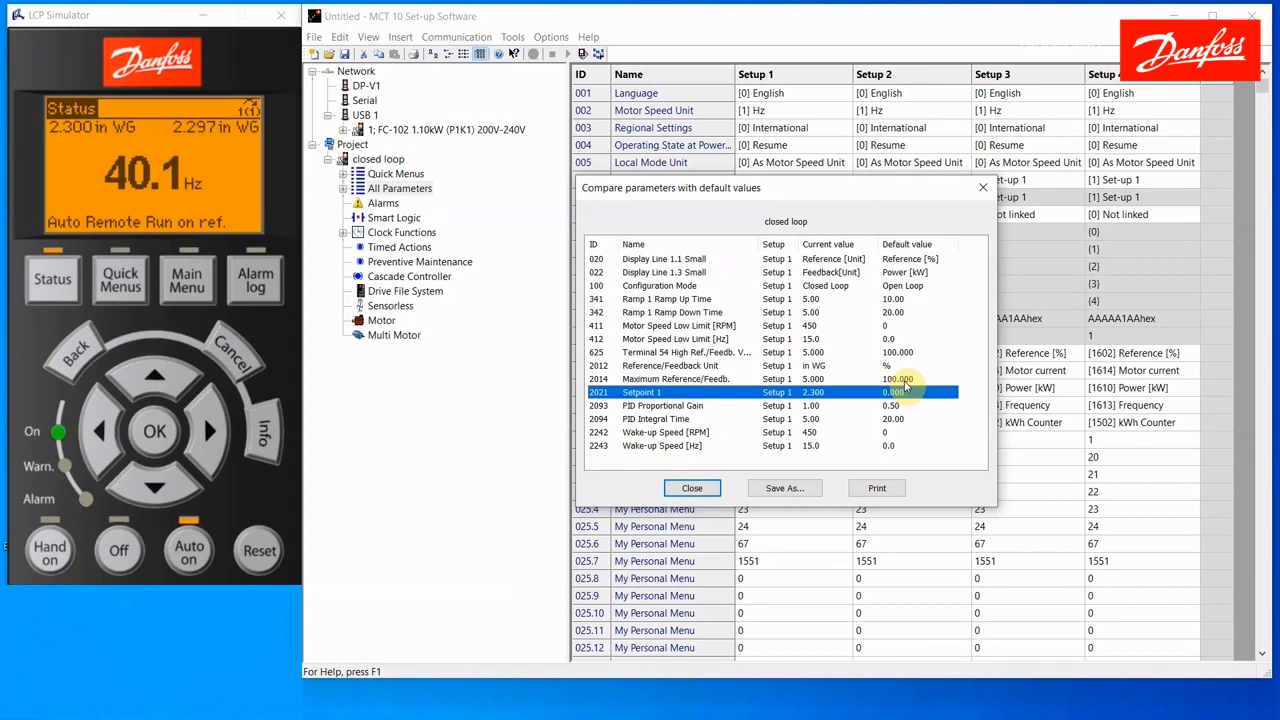
key("Down")
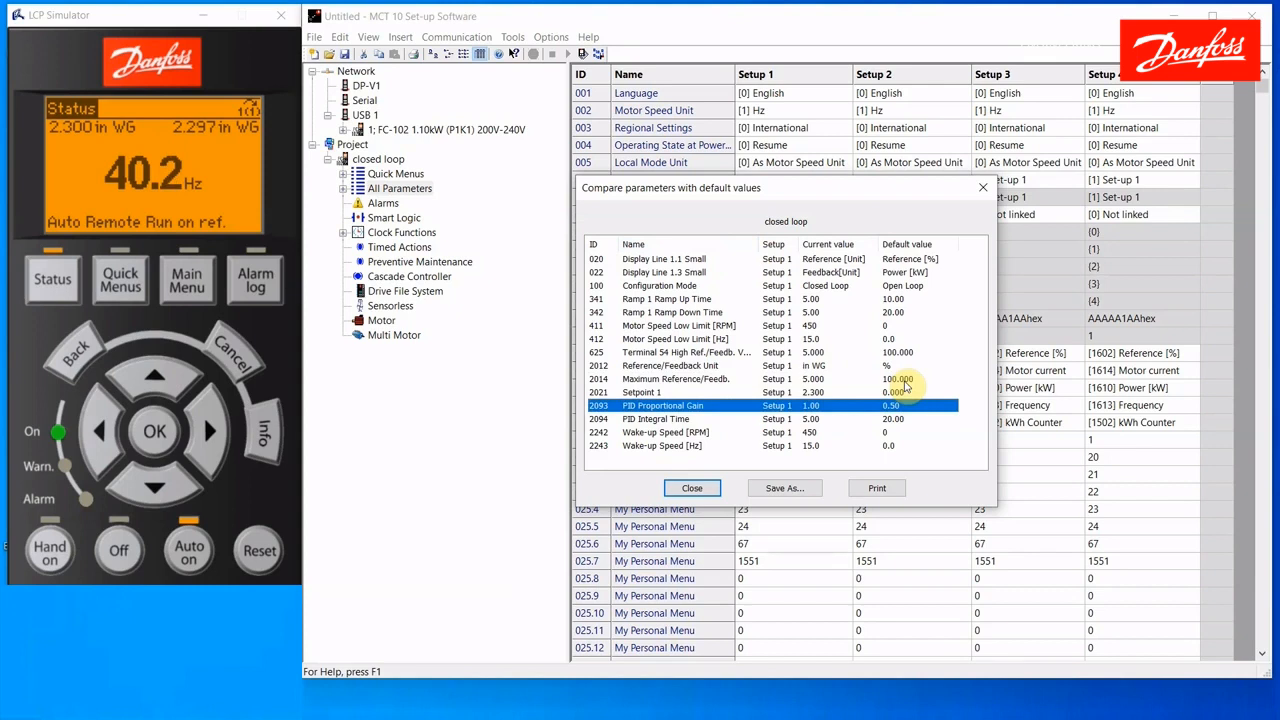
key("End")
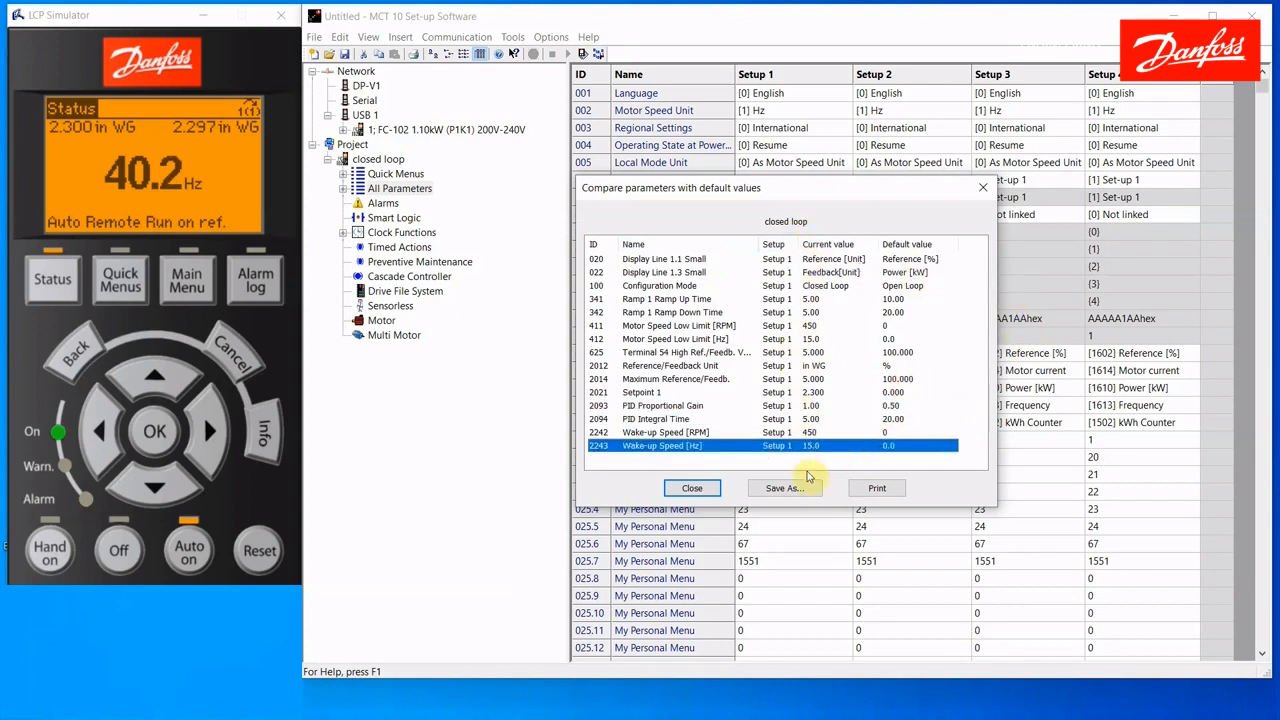
Save the comparison as the text file "Changed parameters" in the MCT10 lesson folder and open that file from the folder.
left_click(786, 490)
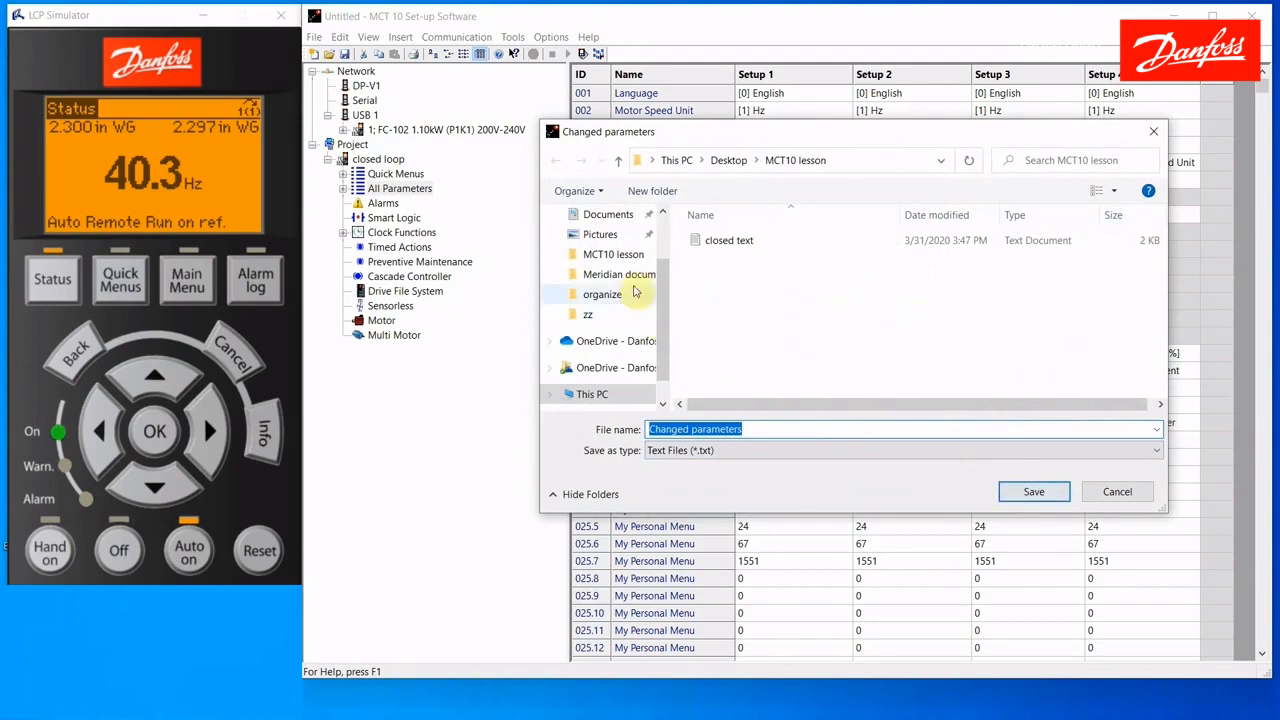
left_click(621, 257)
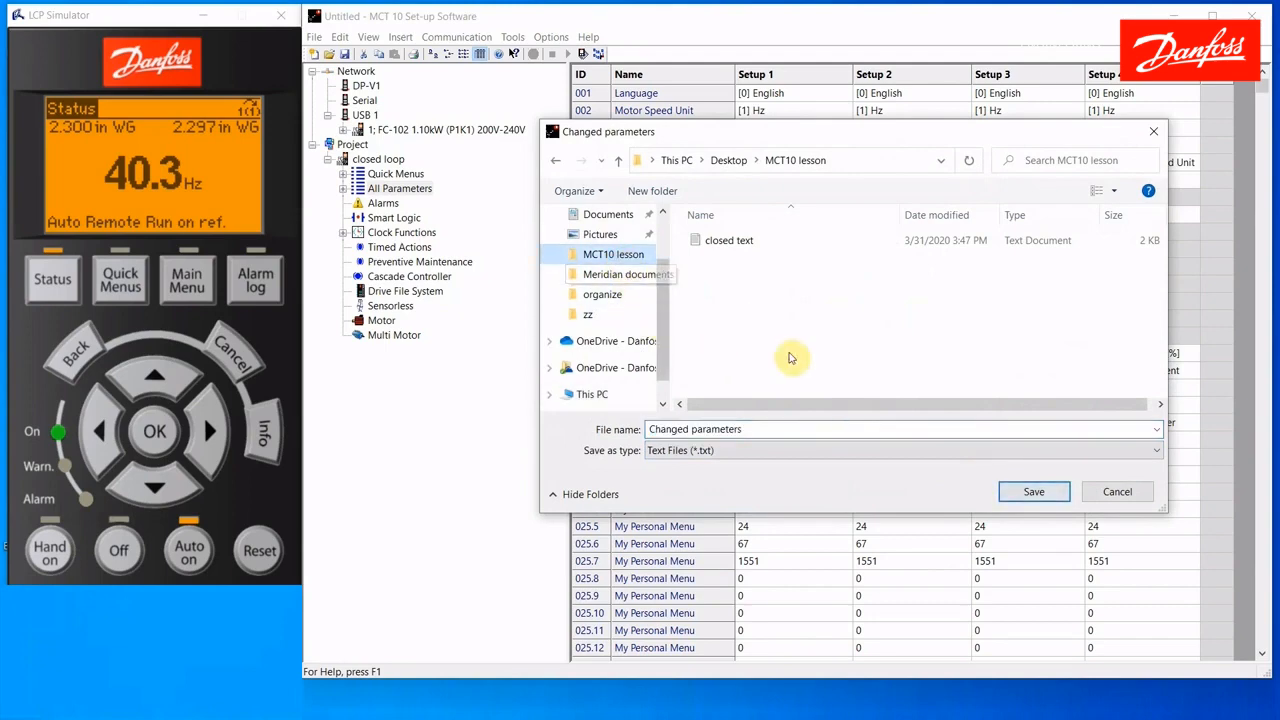
left_click(1034, 494)
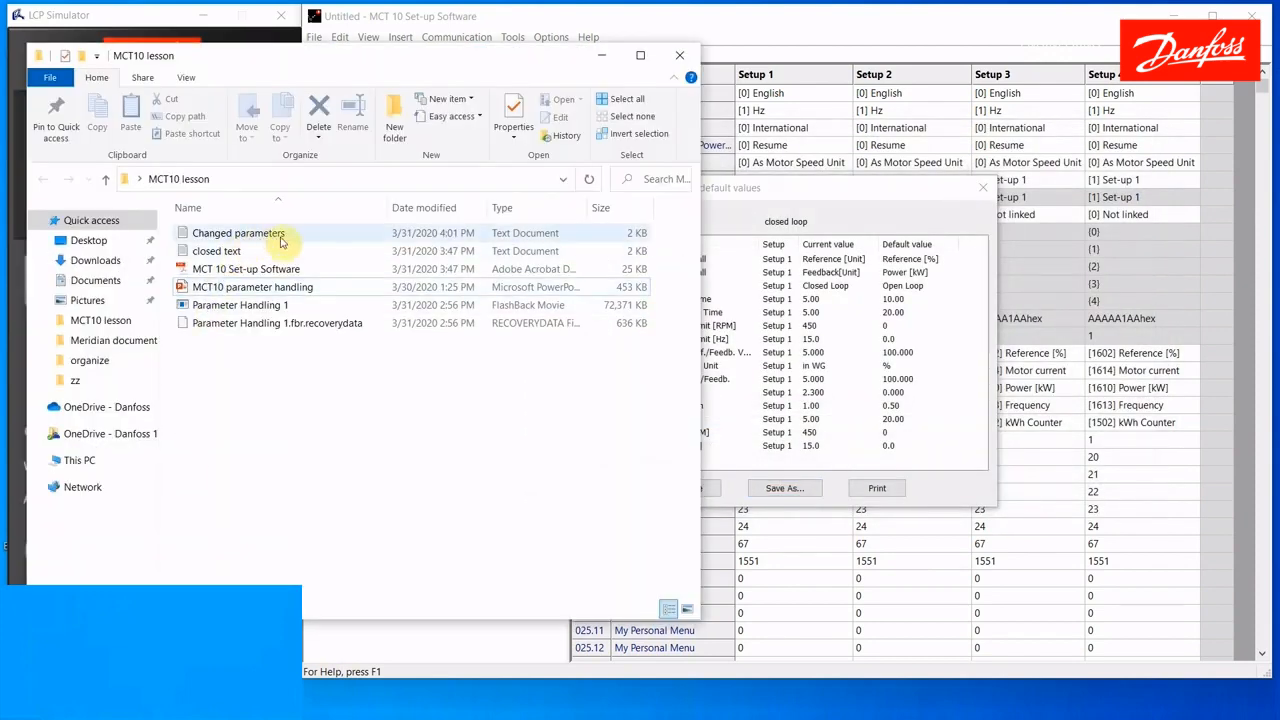
double_click(281, 240)
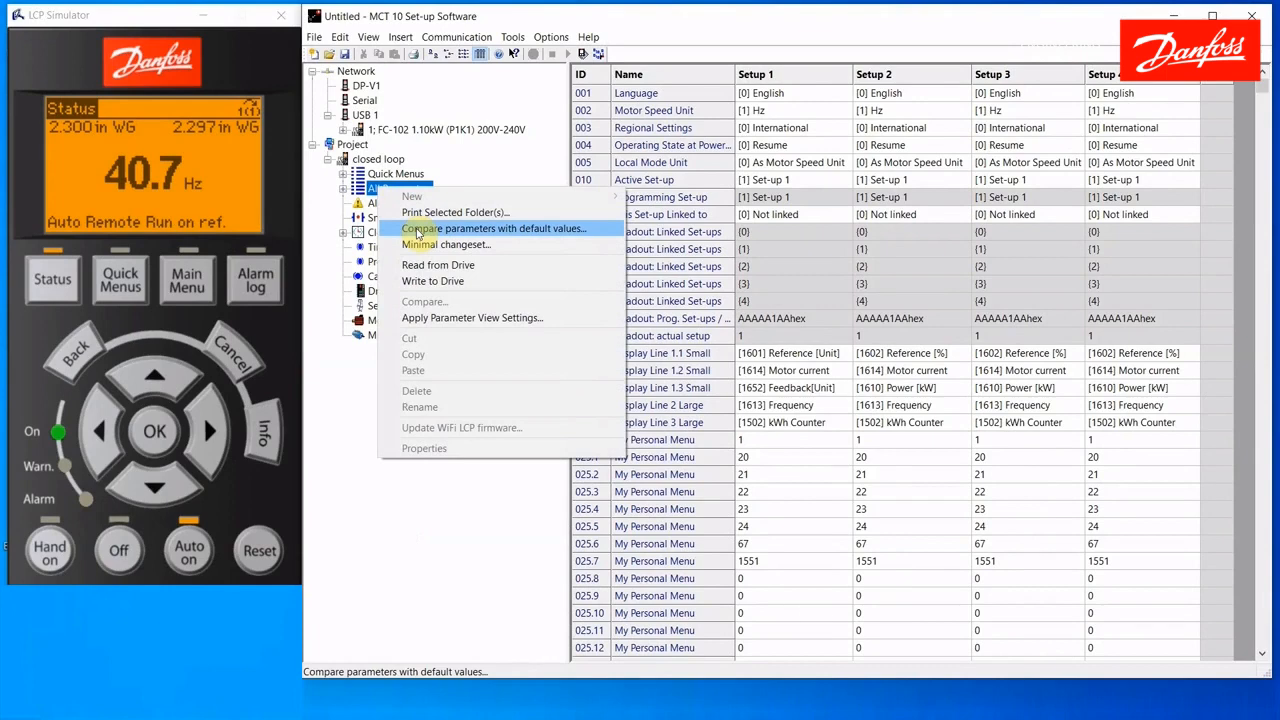
Set parameter 003 Regional Settings to [1] North America in the closed loop file's Basic Settings and collapse its parameter groups.
left_click(436, 512)
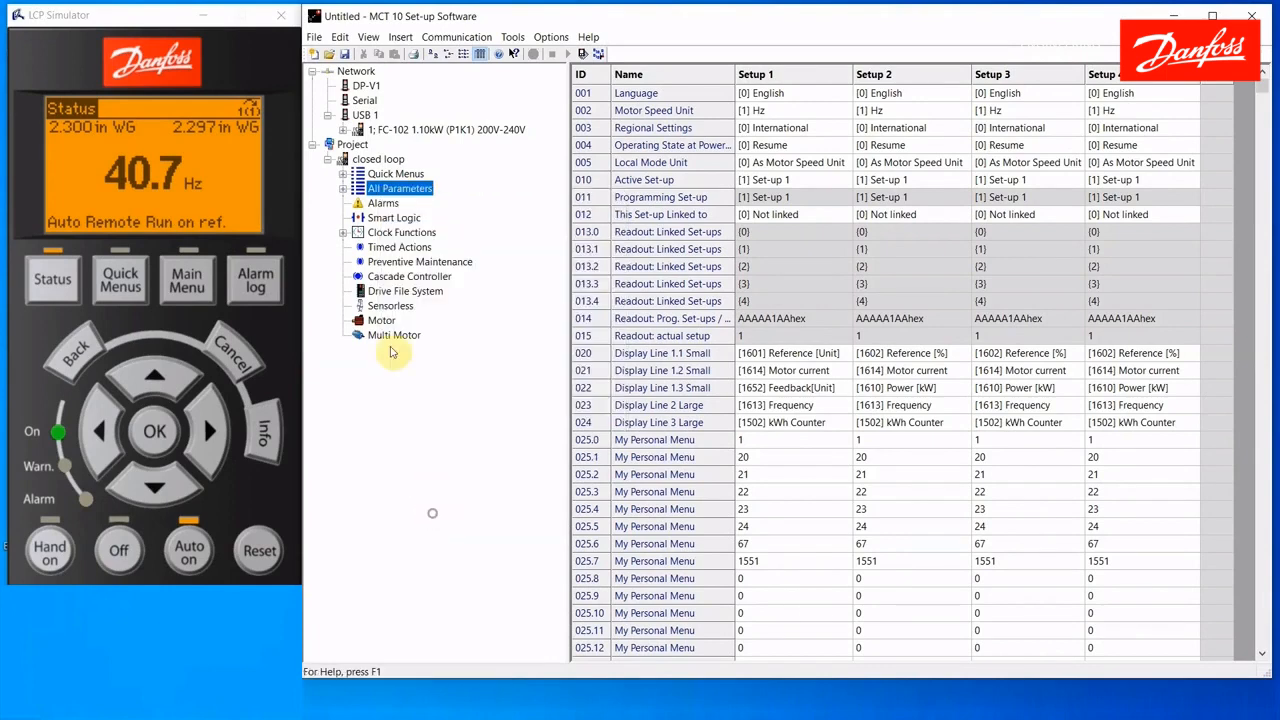
left_click(341, 189)
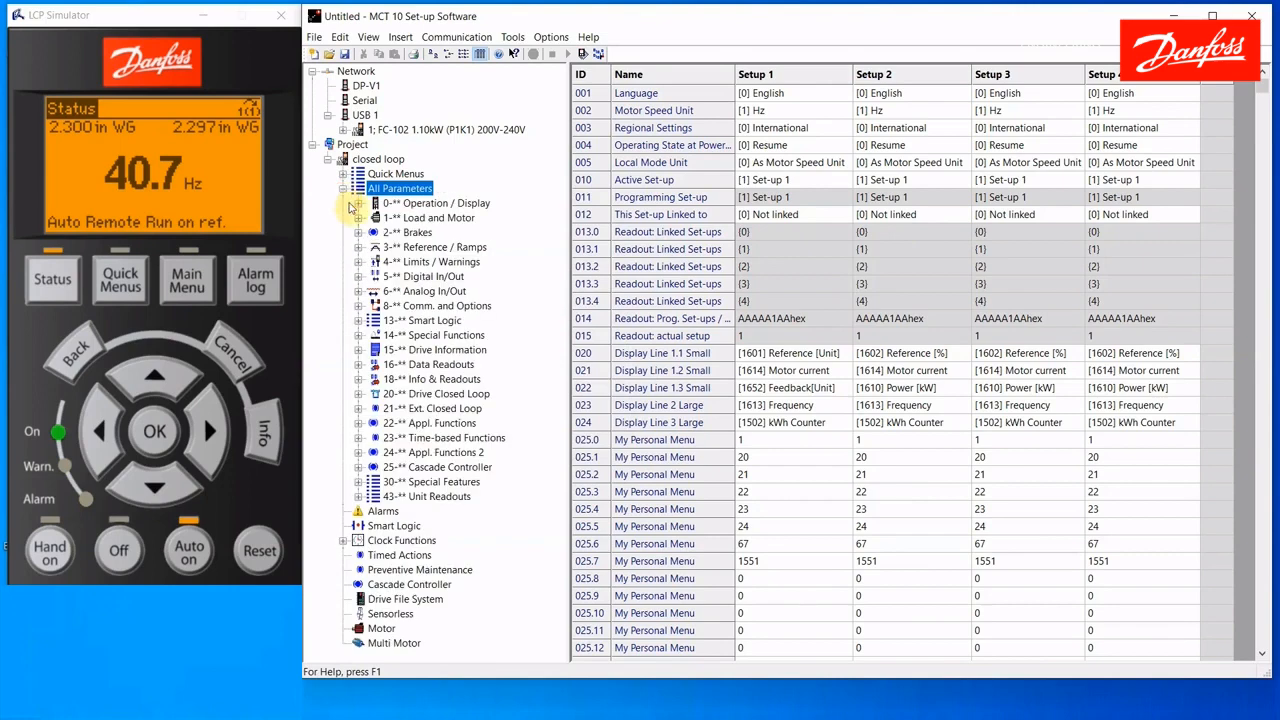
left_click(359, 204)
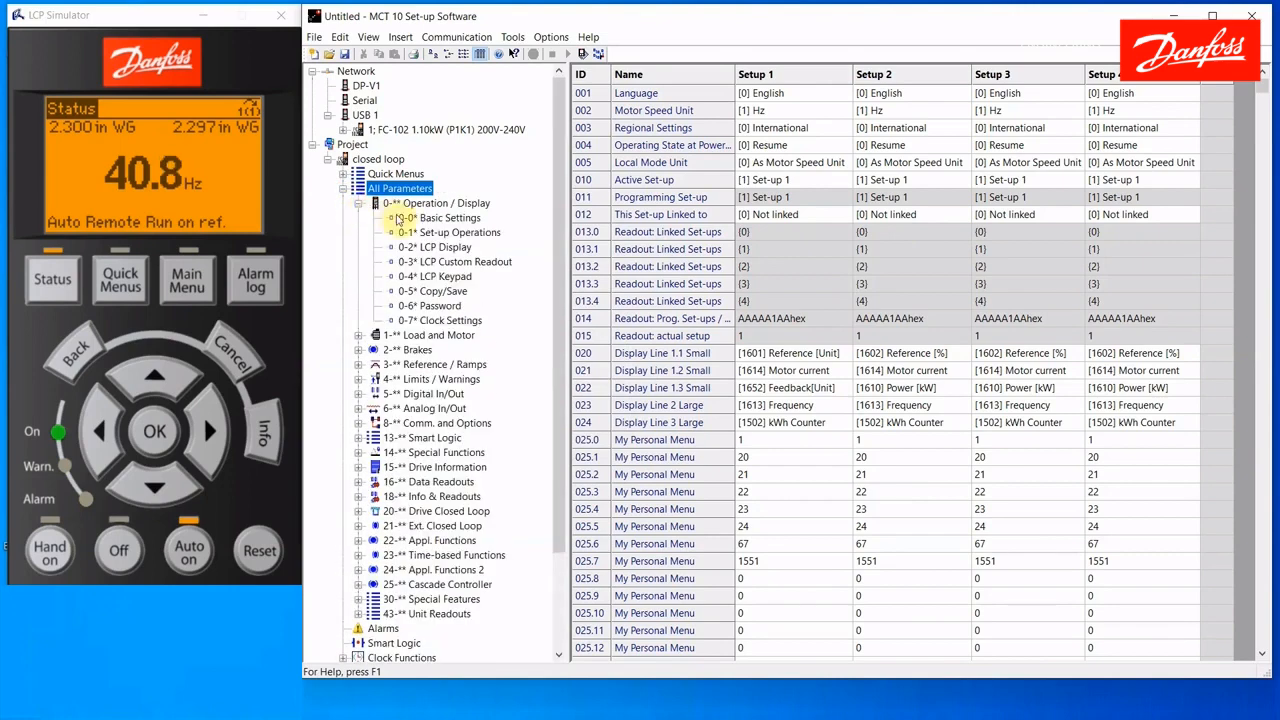
left_click(412, 218)
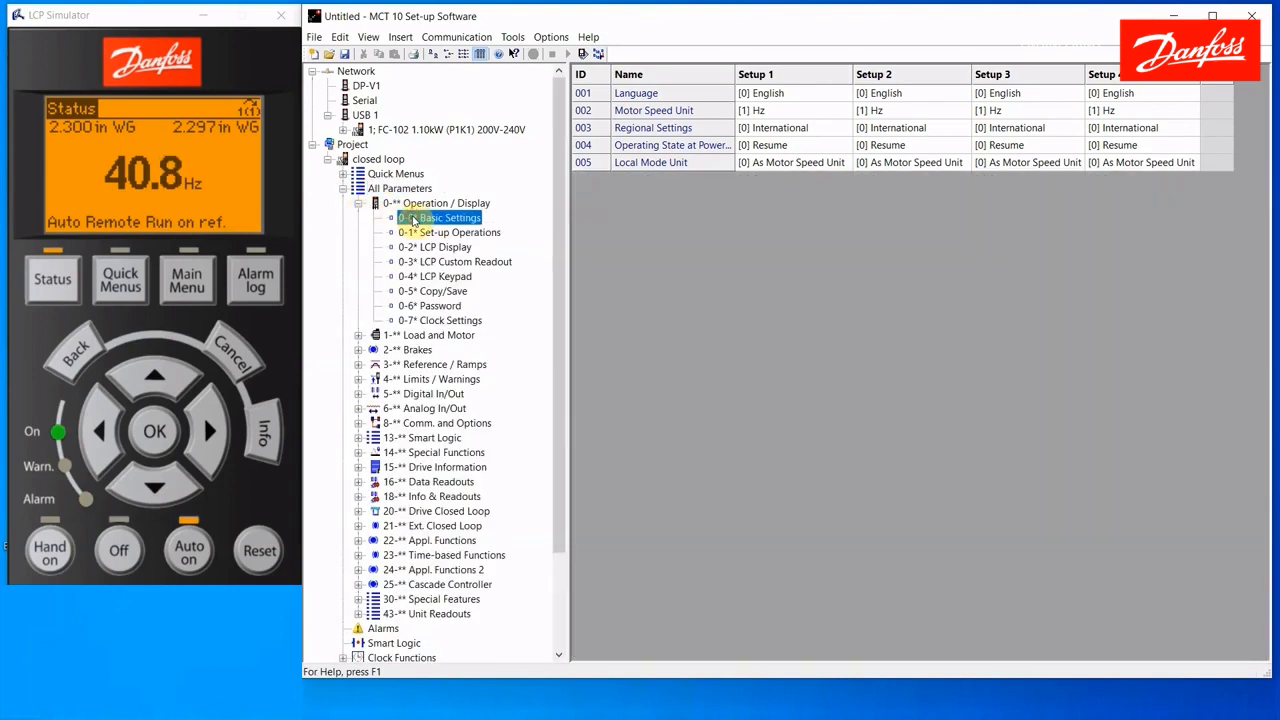
left_click(760, 128)
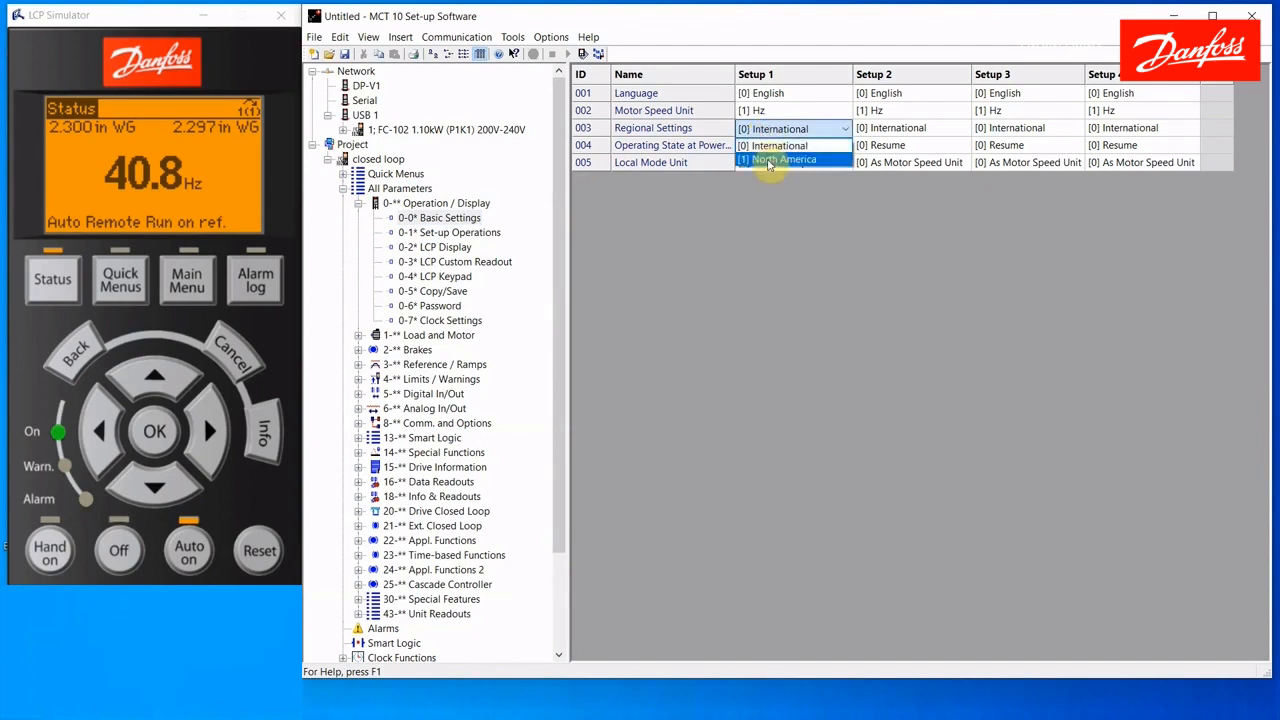
left_click(768, 160)
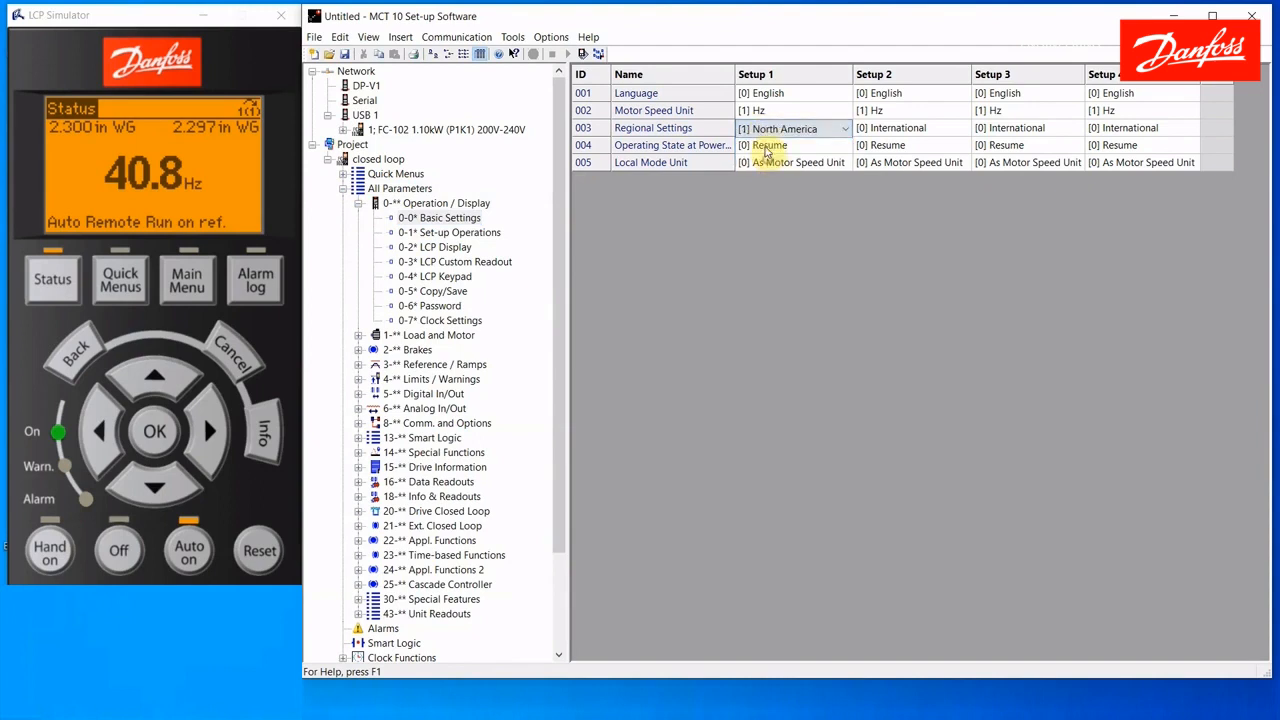
left_click(359, 205)
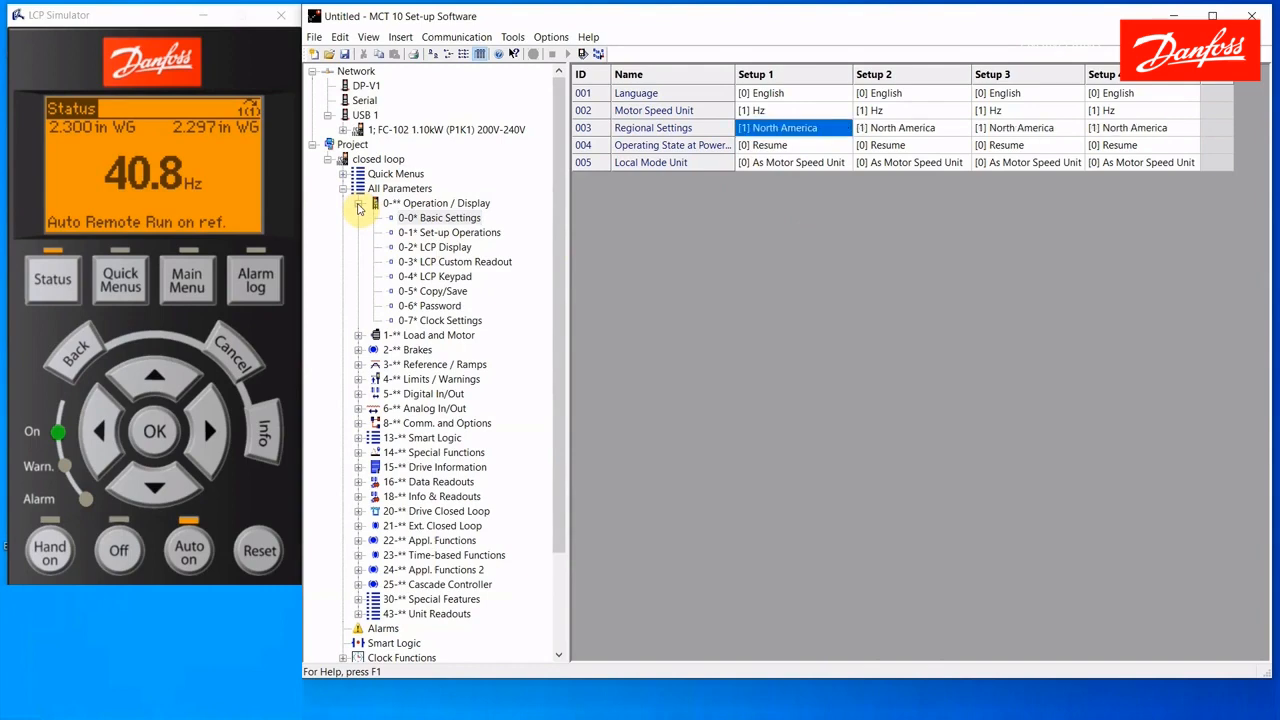
left_click(359, 205)
left_click(343, 189)
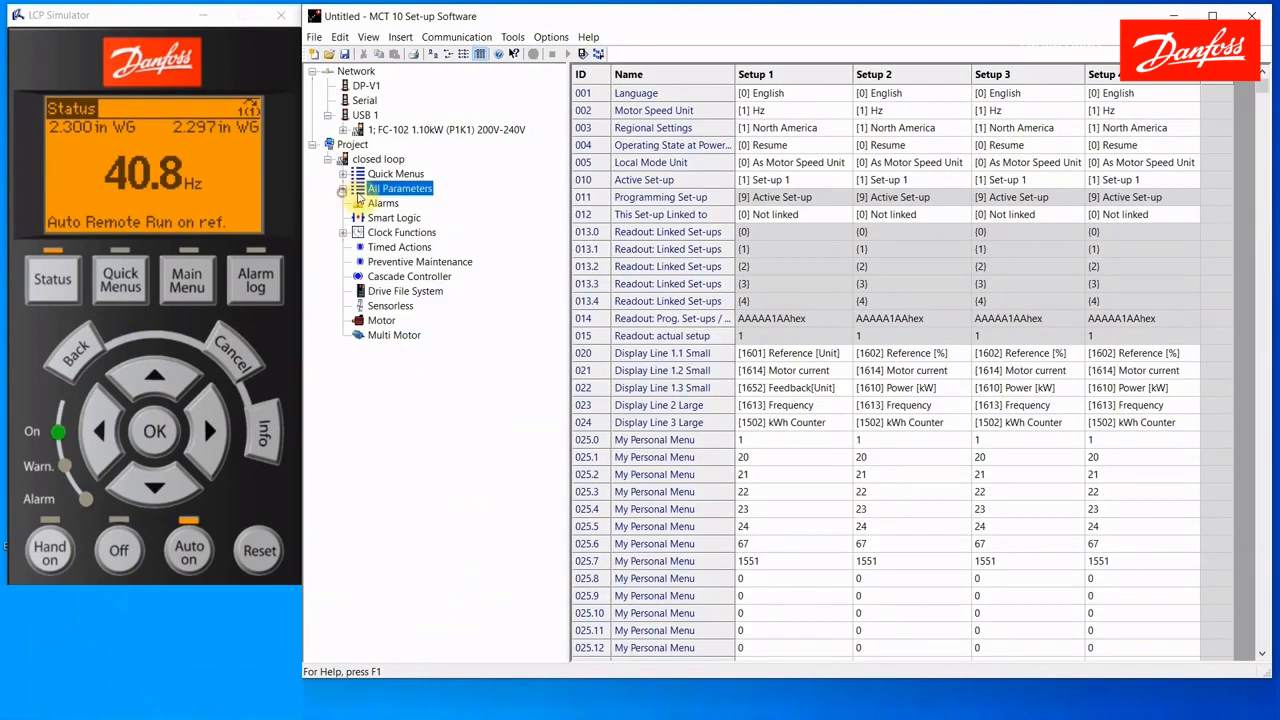
Compare all parameters of the closed loop file with their default values again, review the list and close it.
right_click(390, 192)
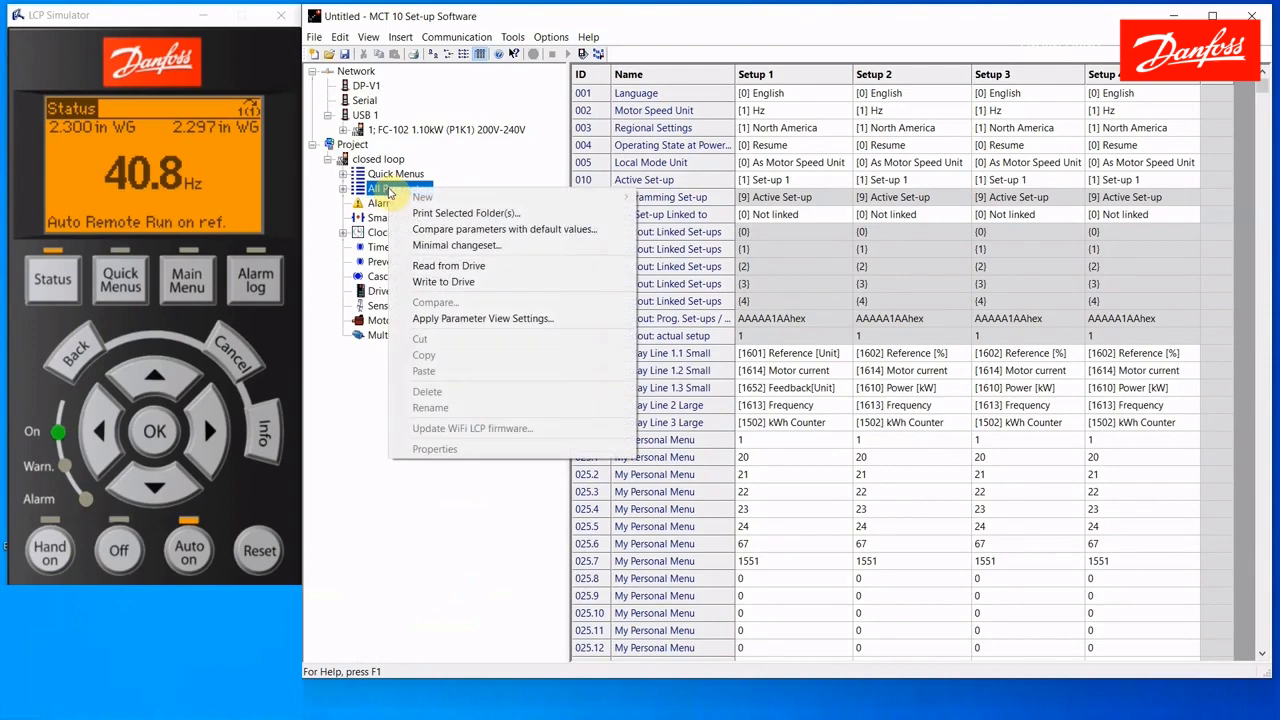
left_click(418, 233)
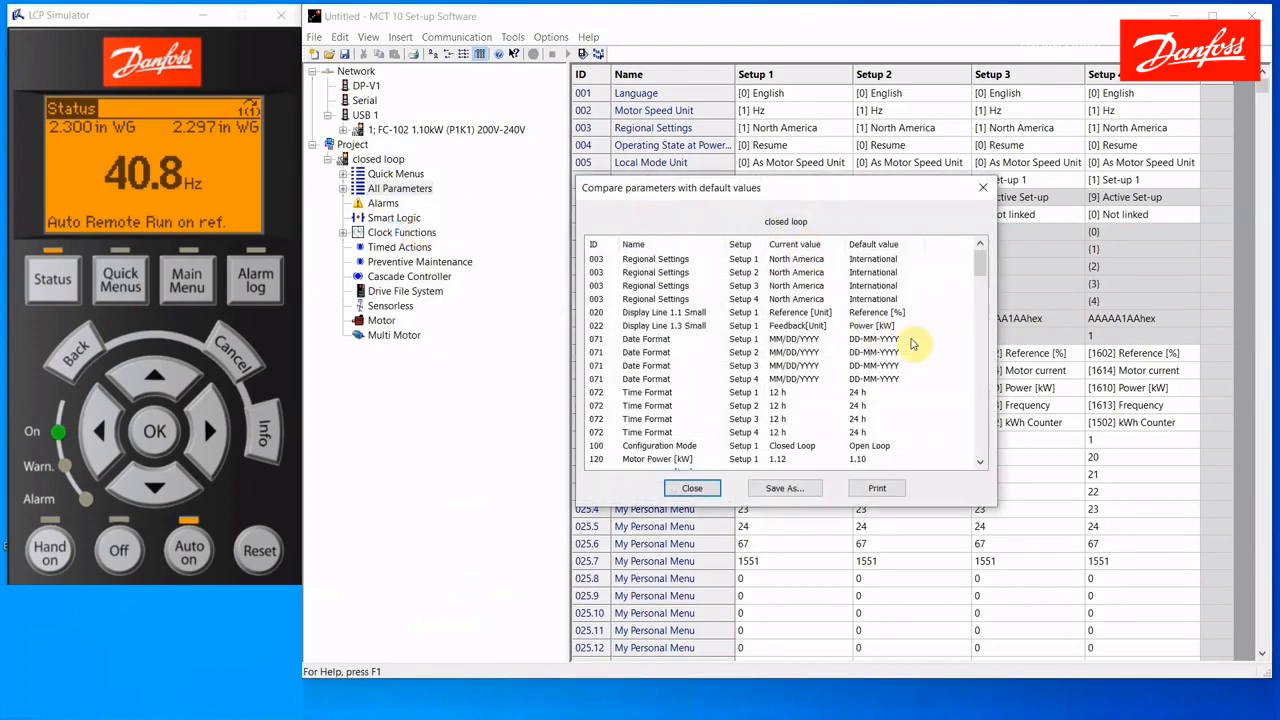
mouse_move(982, 262)
left_mouse_down()
mouse_move(975, 460)
mouse_move(976, 250)
left_mouse_up()
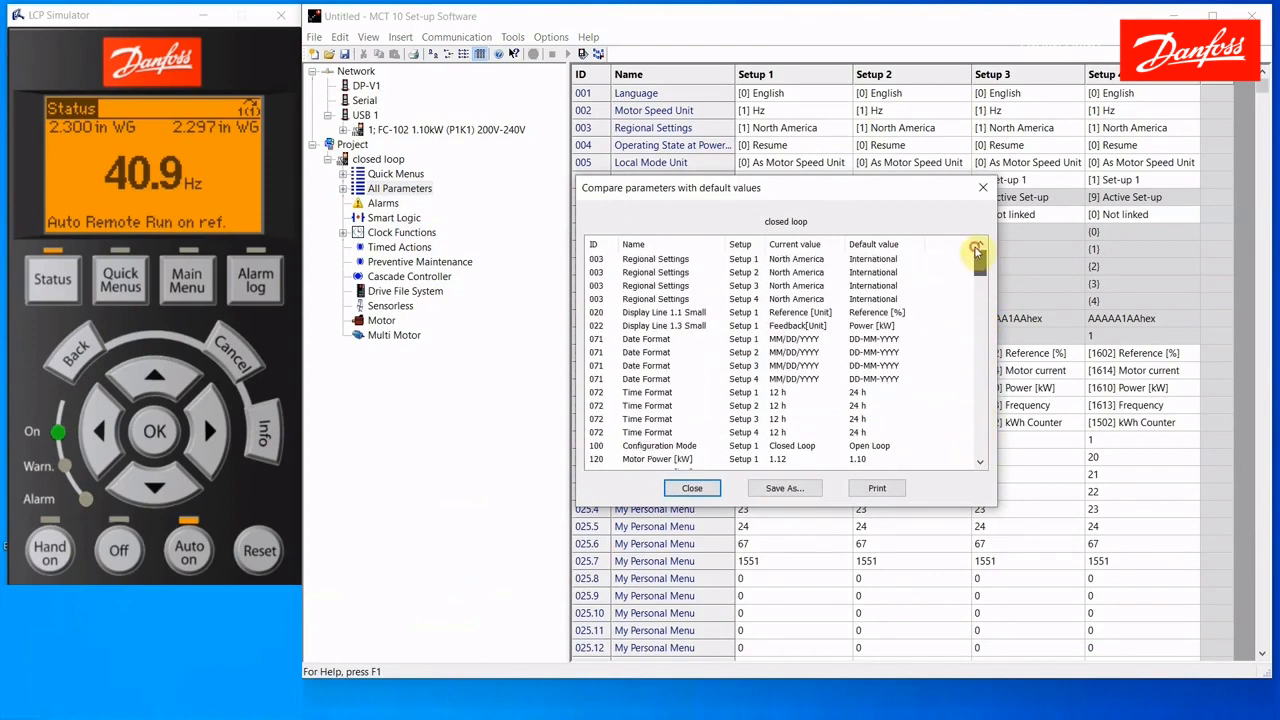
left_click(692, 488)
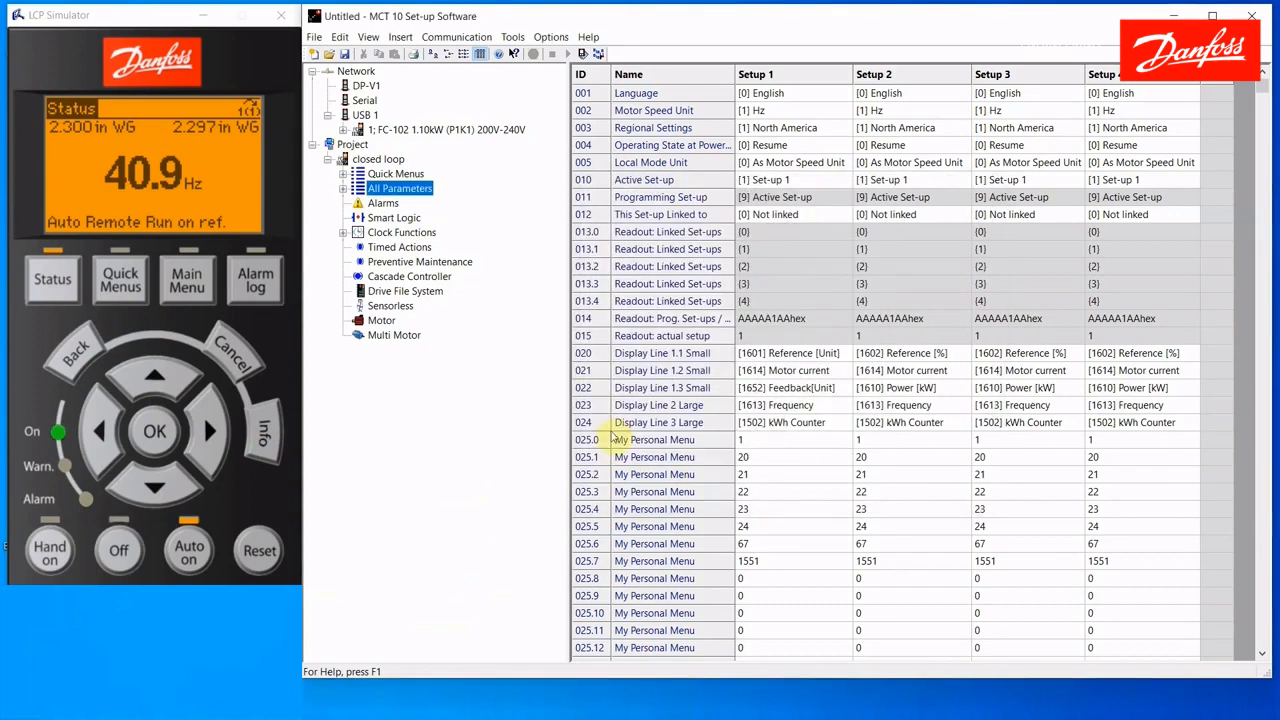
View the minimal changeset for the closed loop file's parameters, checking Regional Settings and the save option, and close it without saving.
right_click(403, 193)
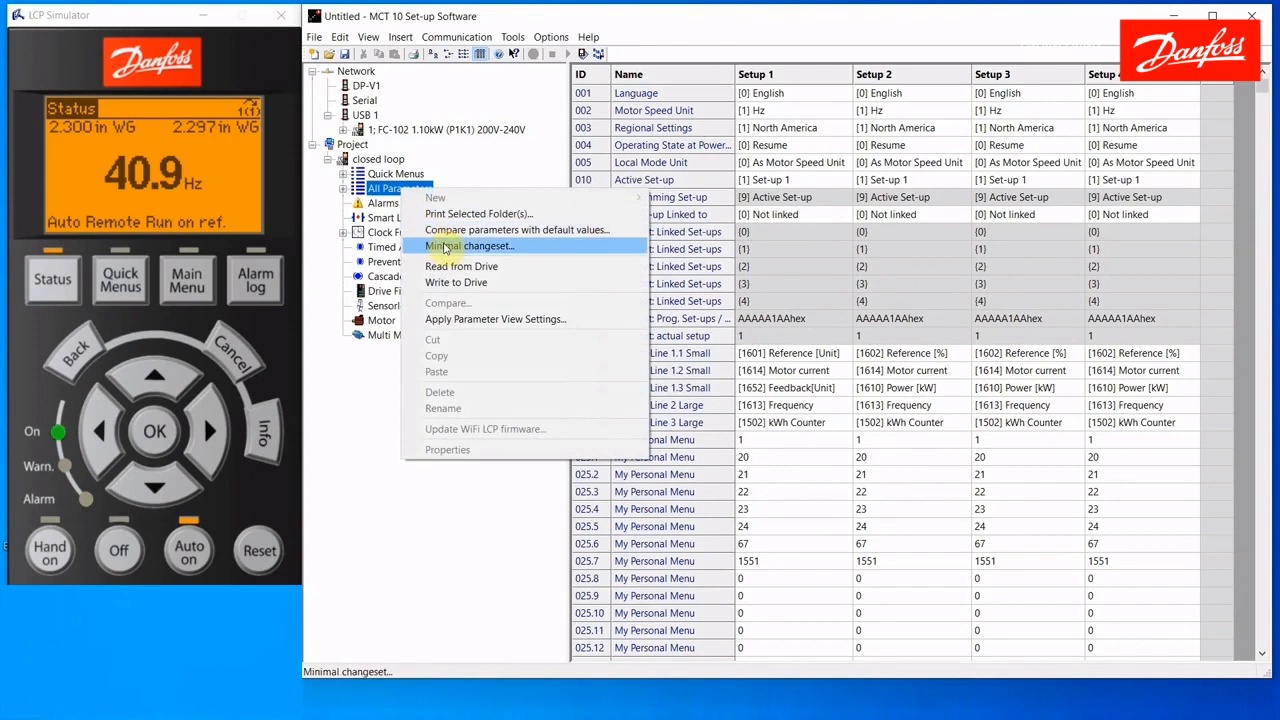
left_click(444, 247)
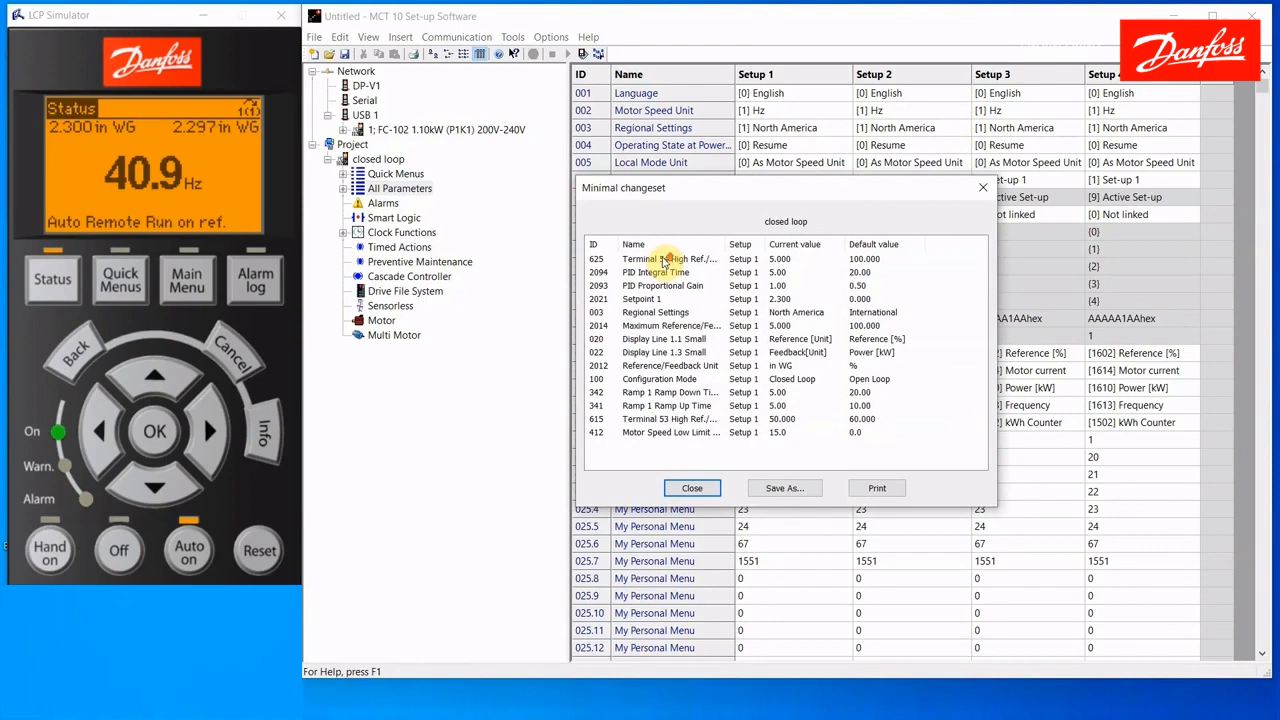
left_click(663, 312)
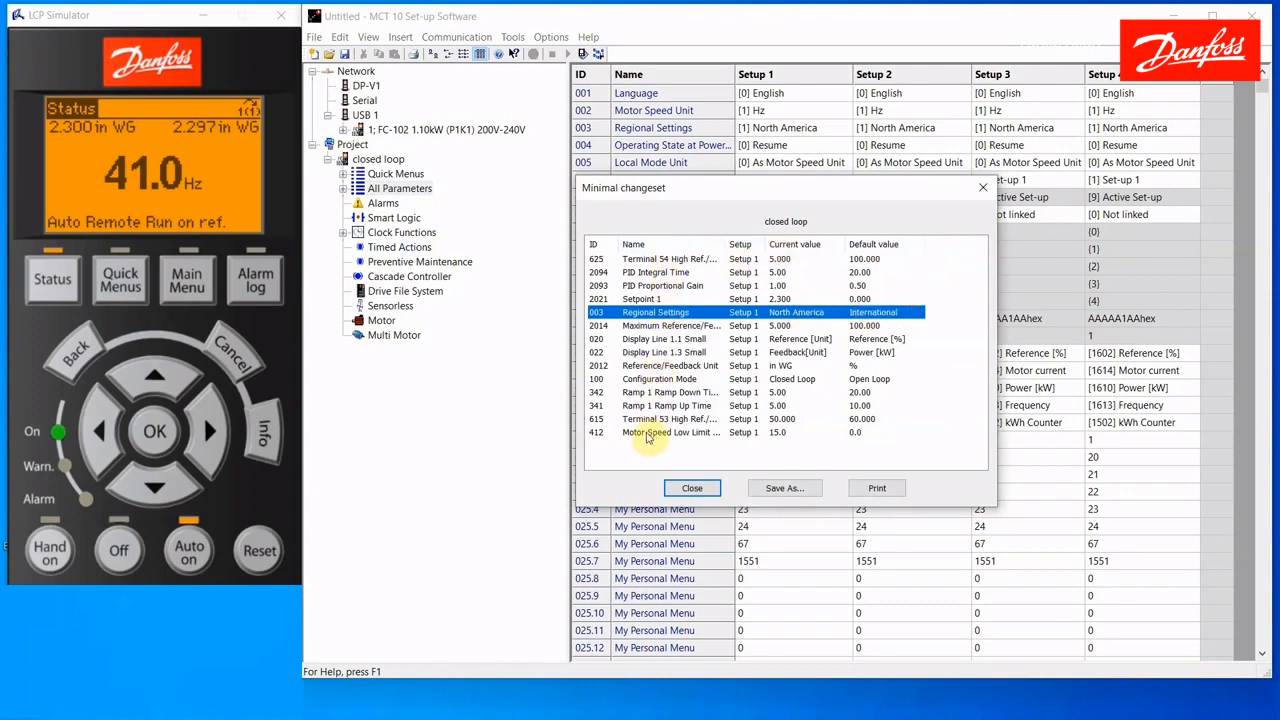
left_click(770, 489)
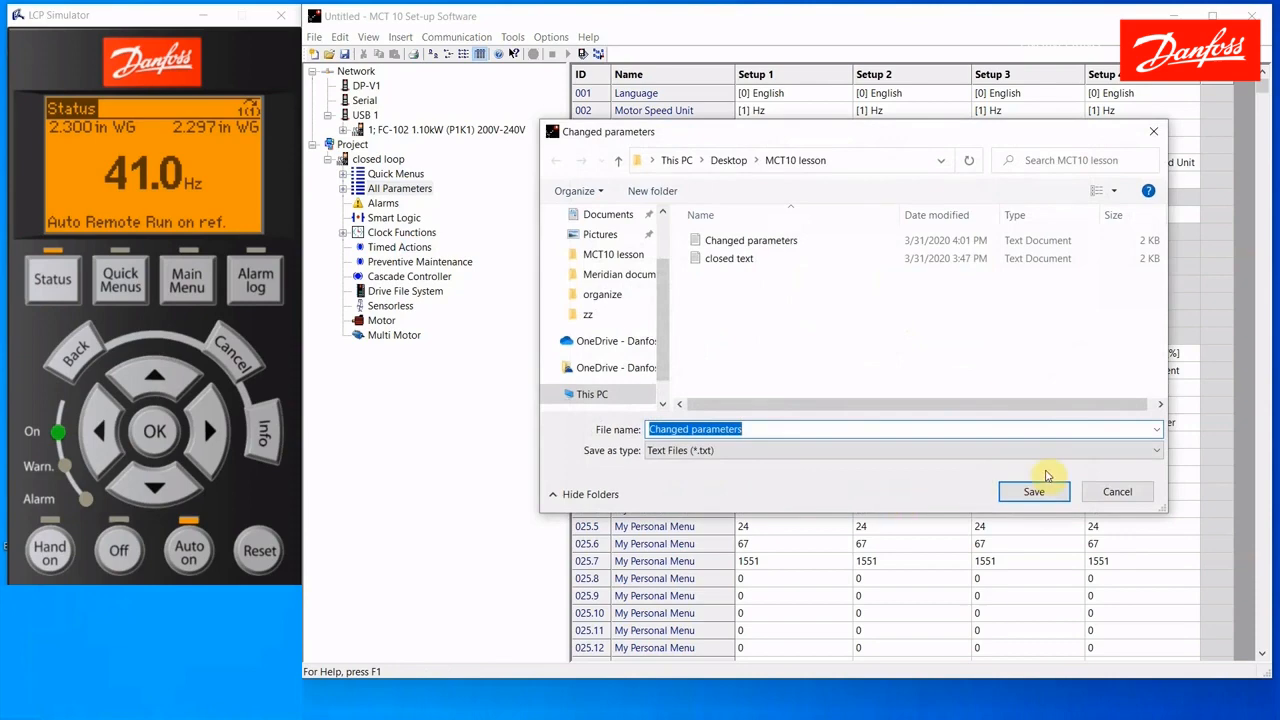
left_click(1115, 492)
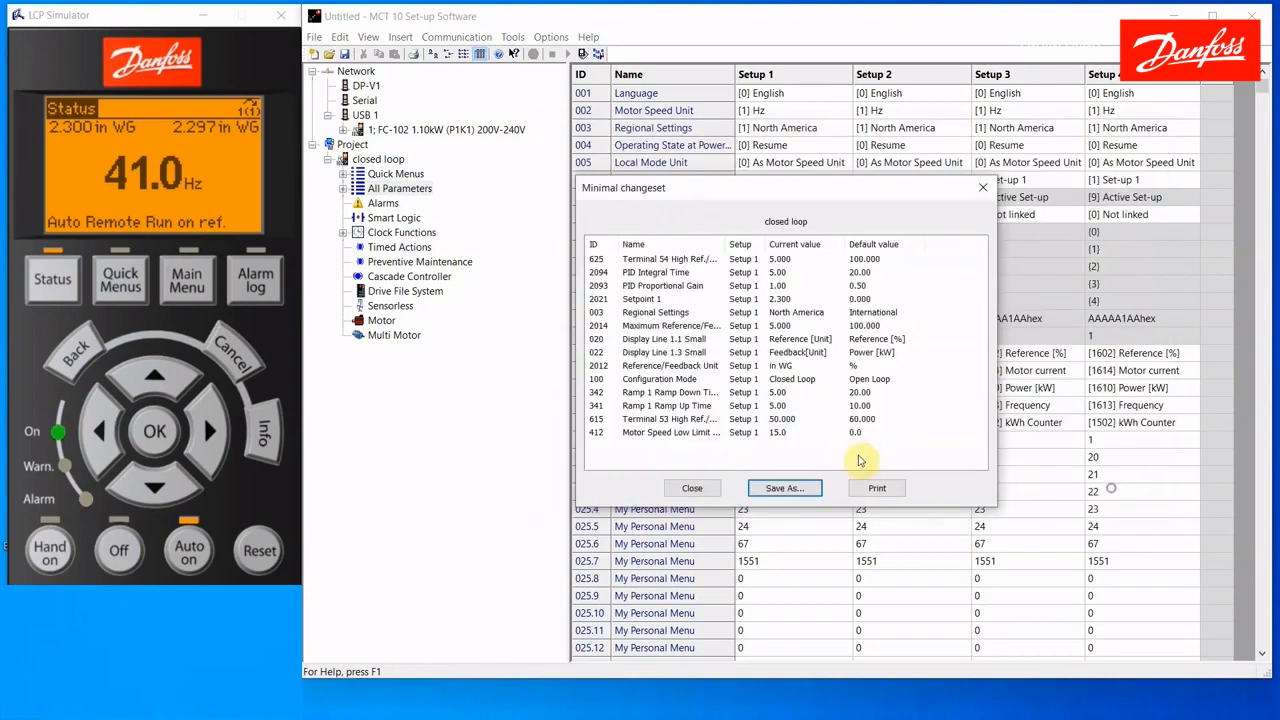
left_click(688, 489)
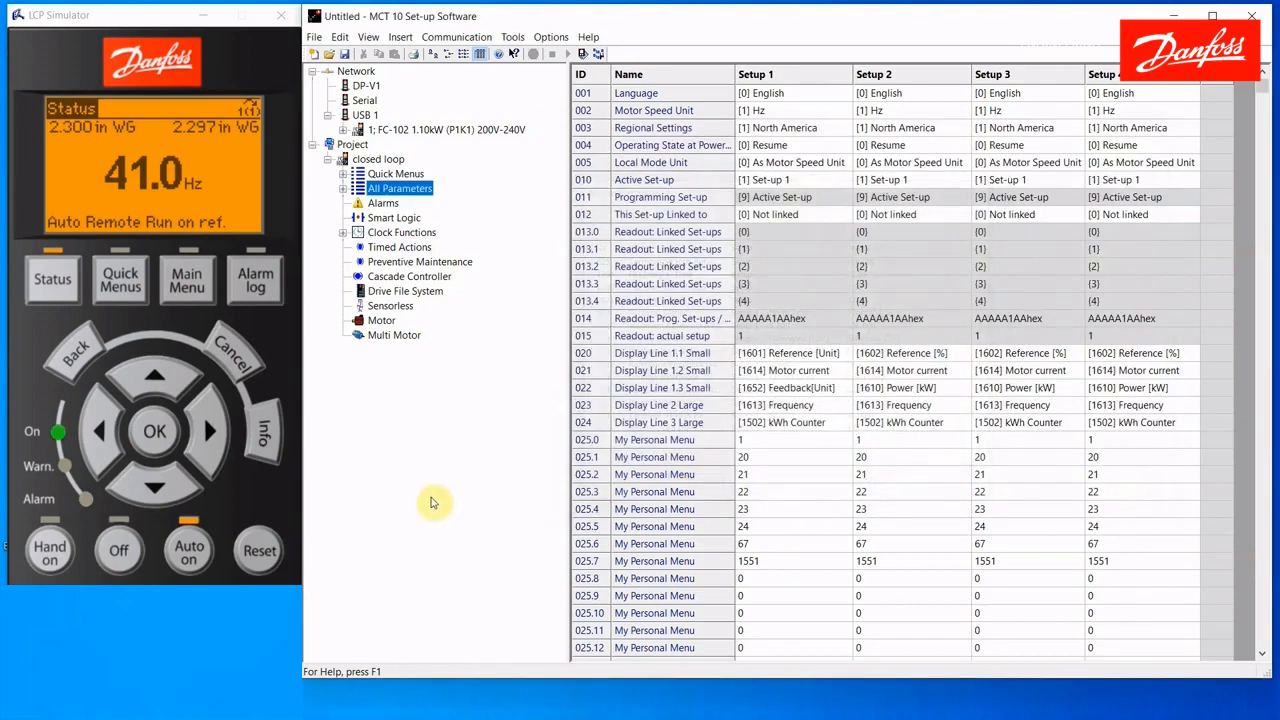
Collapse the closed loop drive in the project and delete it, confirming the deletion.
left_click(328, 160)
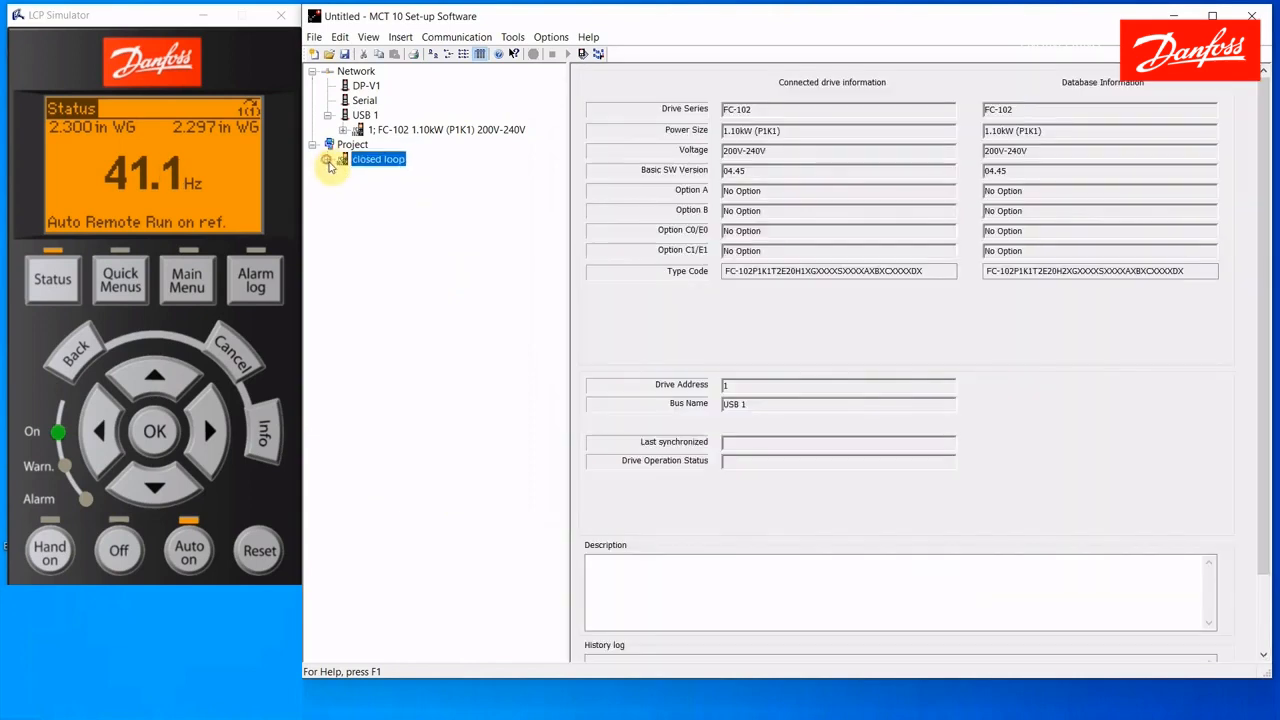
right_click(371, 167)
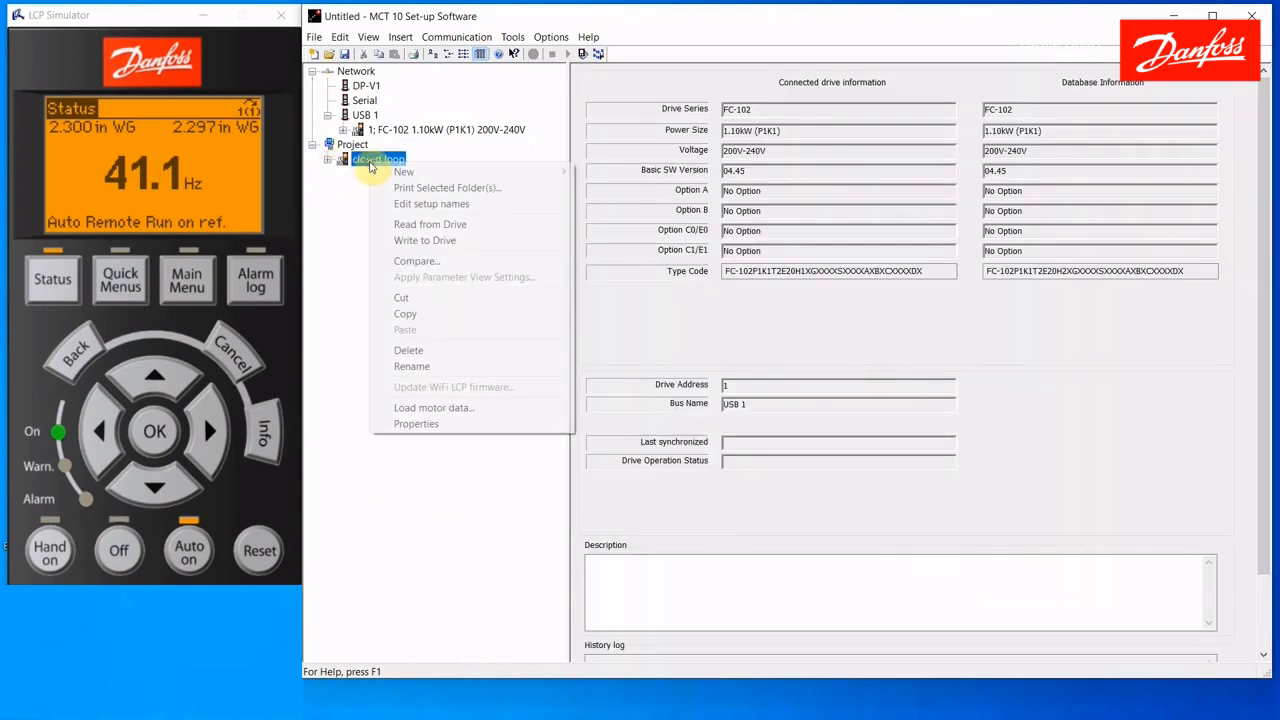
left_click(420, 350)
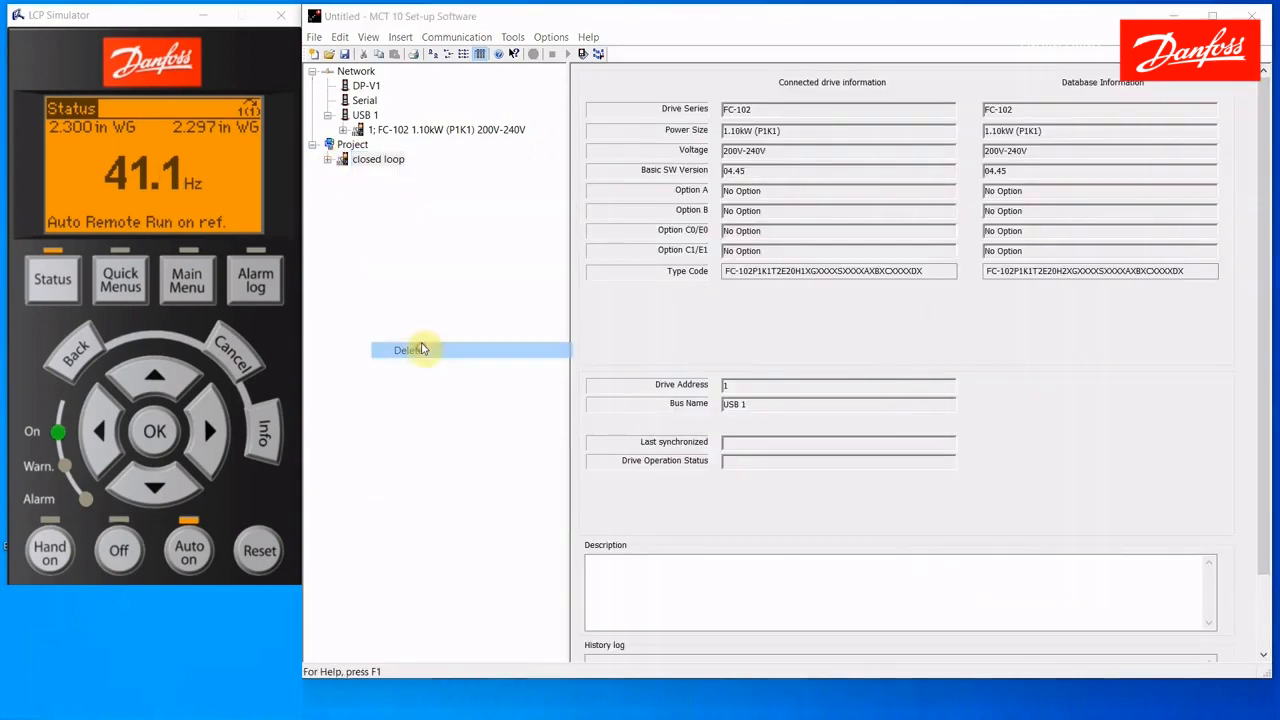
left_click(796, 385)
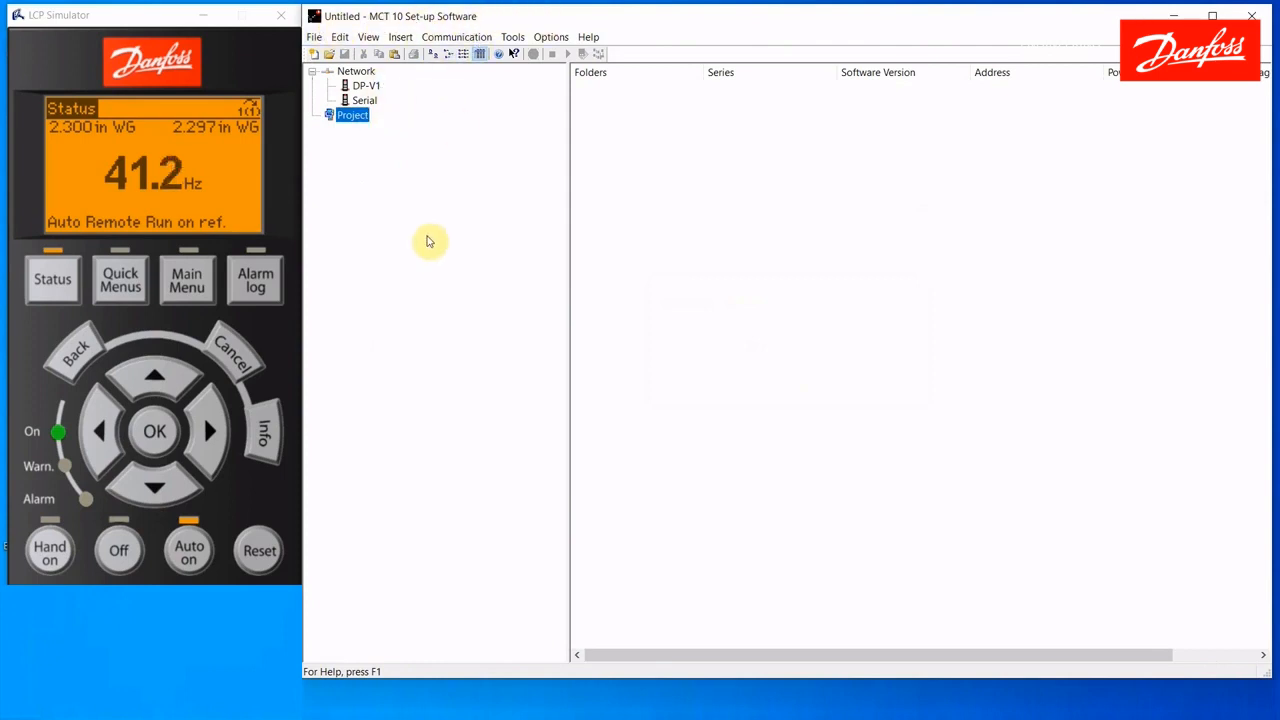
Add a new FC-102 drive named 102 to the project with software version 04.45, 200V-240V, 1.10kW (P1K1), USB 1 and no options, checking the available choices.
right_click(358, 118)
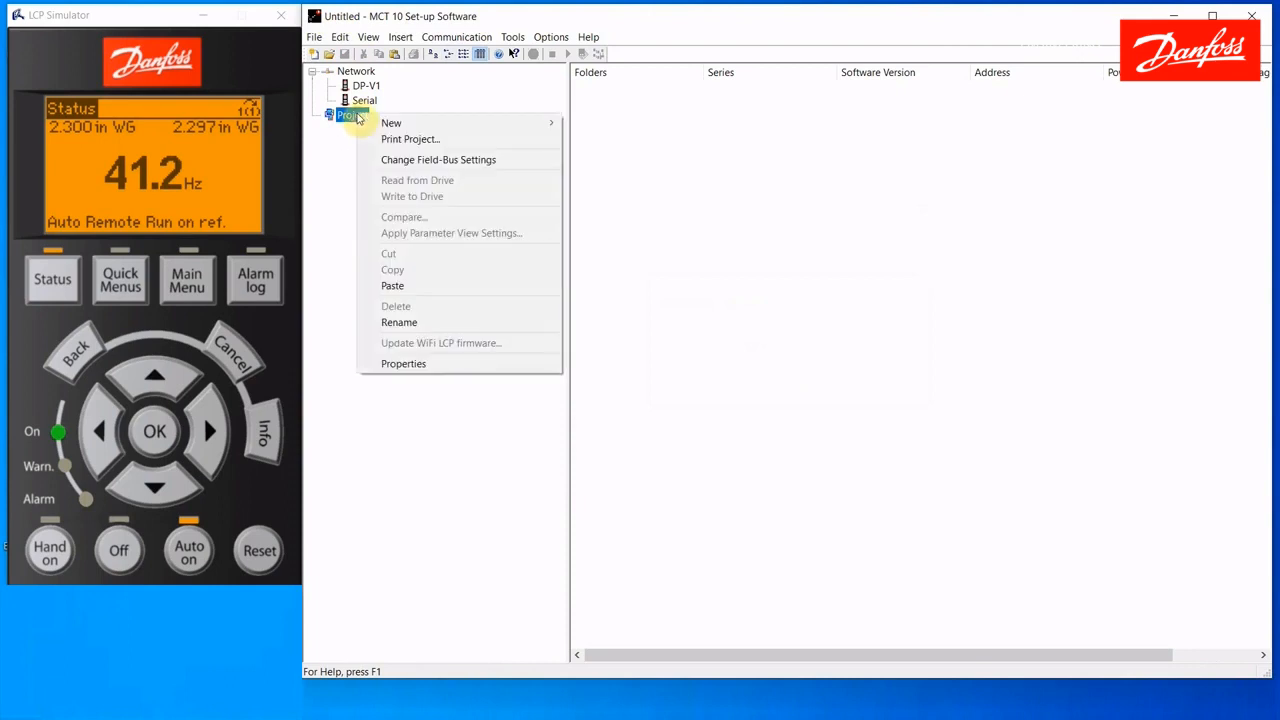
mouse_move(368, 124)
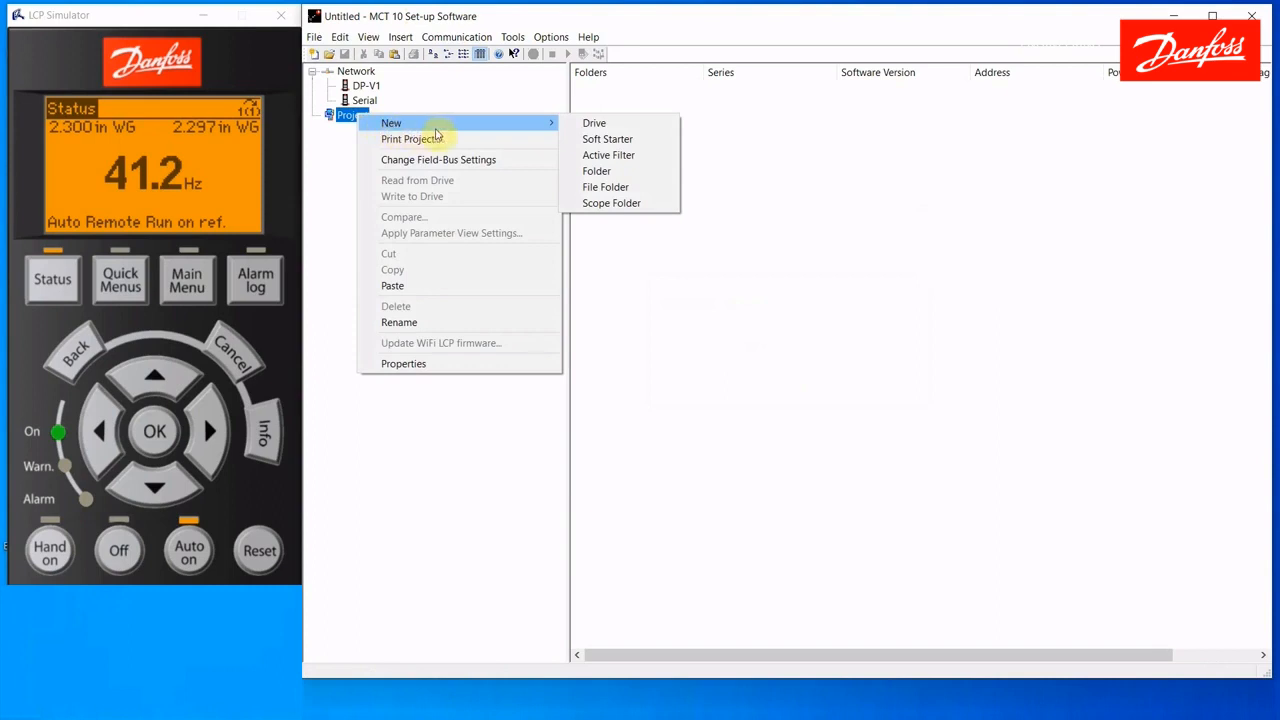
left_click(615, 123)
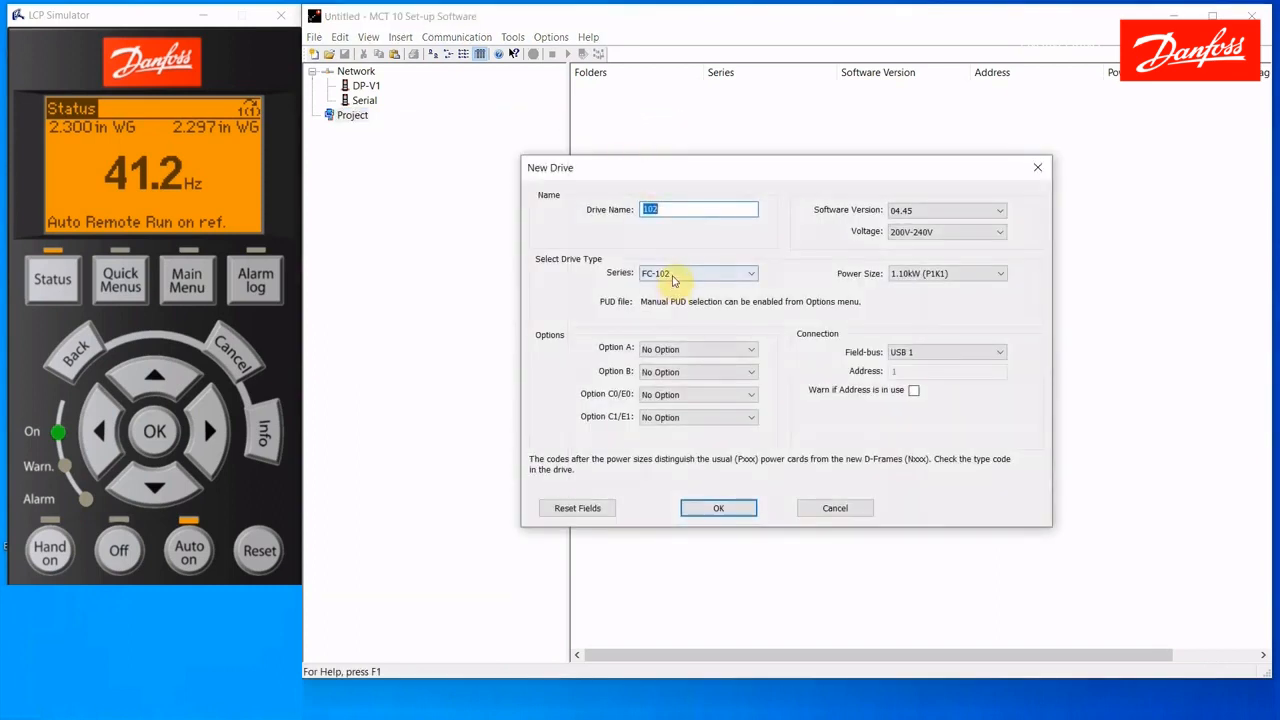
left_click(673, 276)
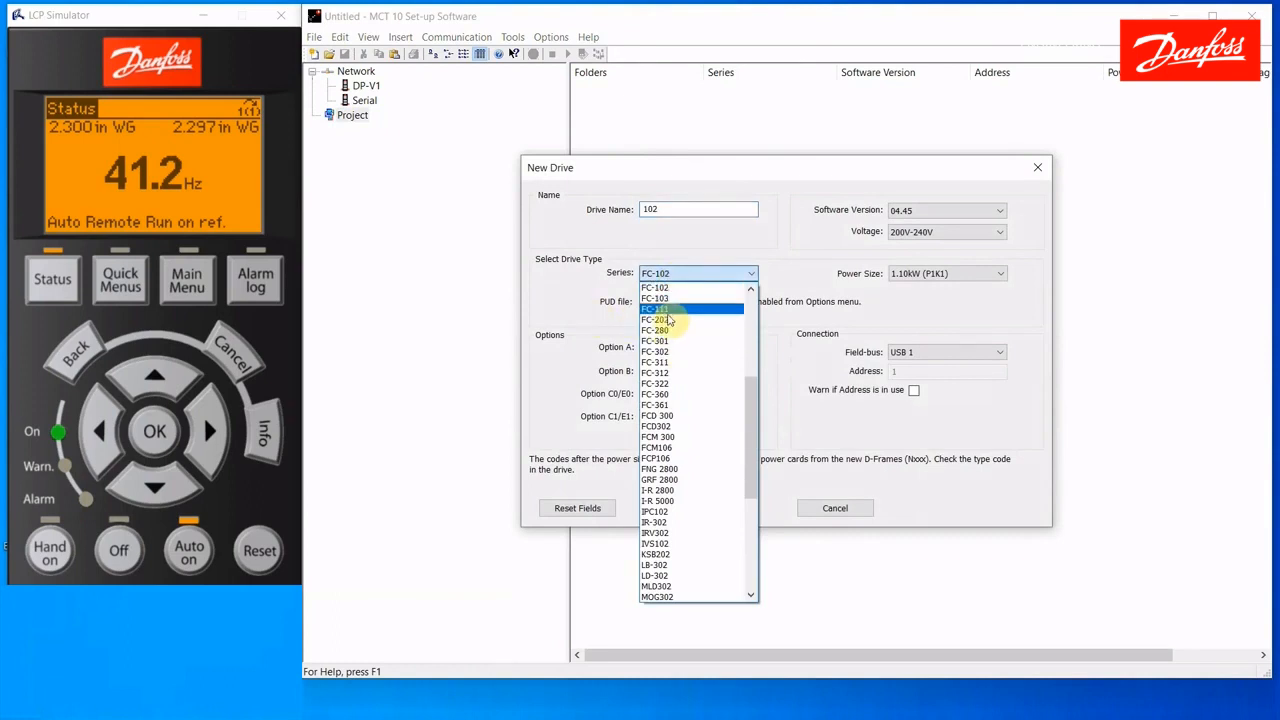
left_click(802, 222)
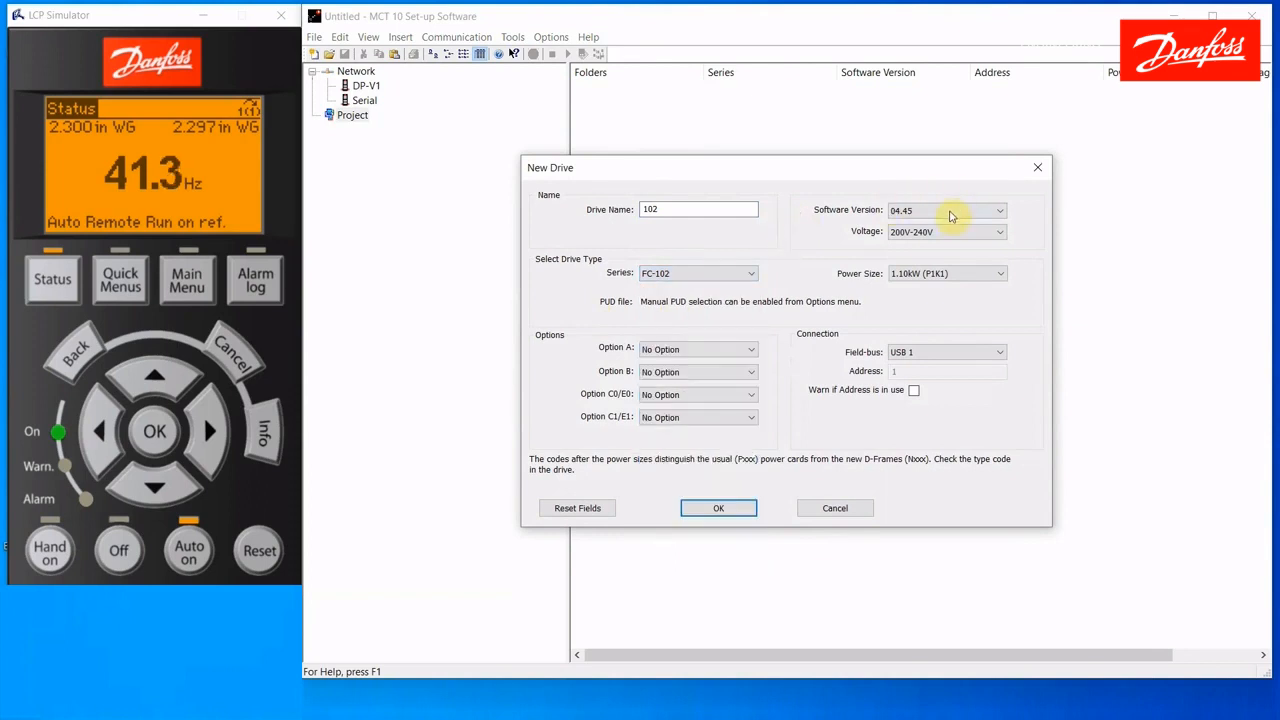
left_click(950, 212)
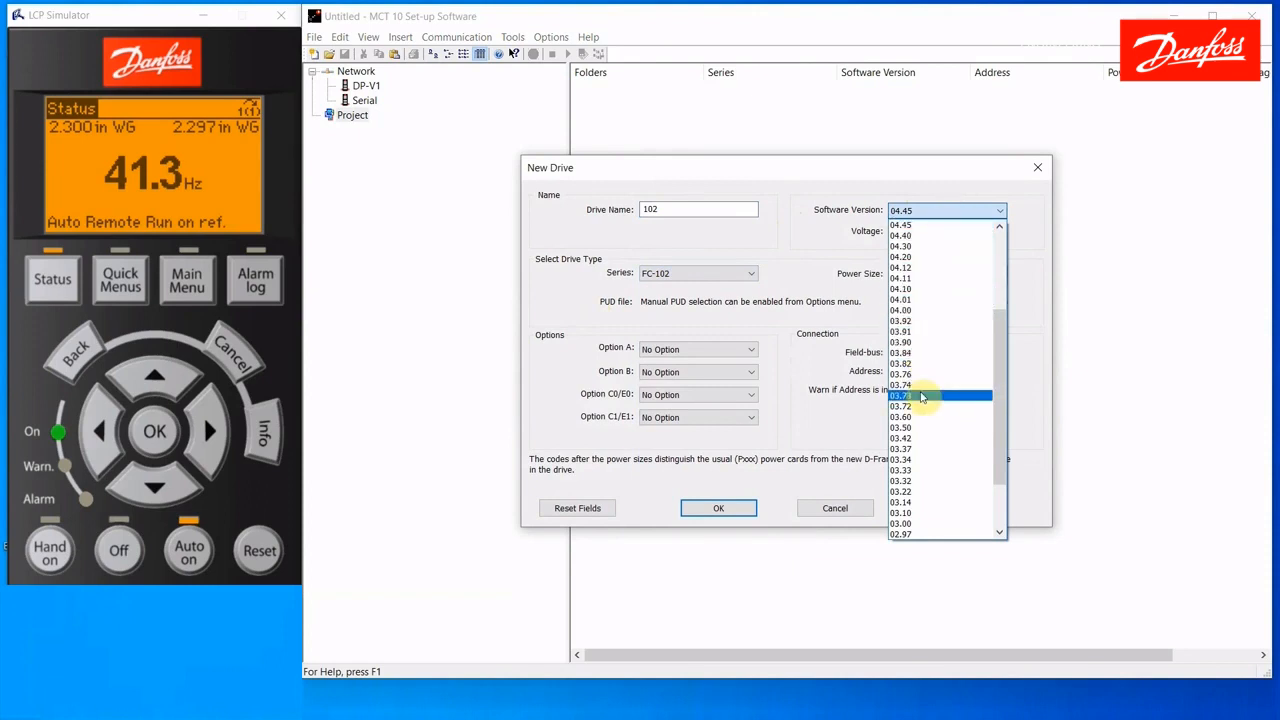
left_click(758, 234)
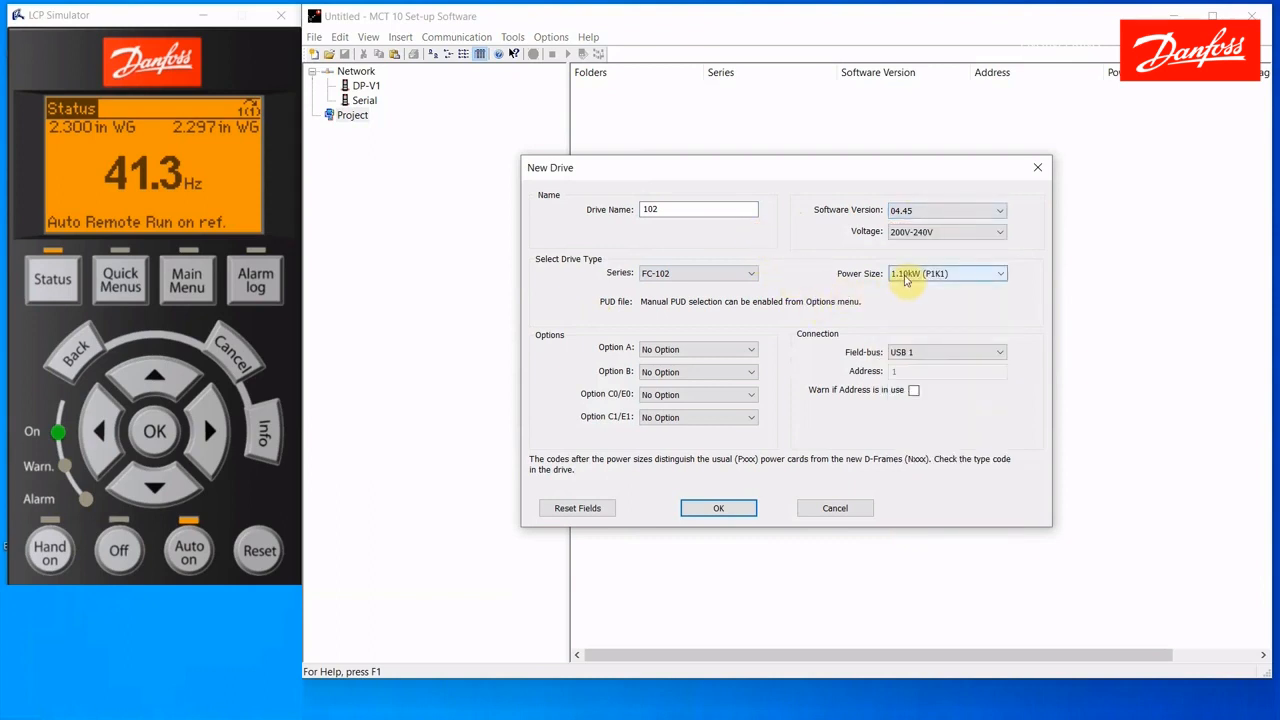
left_click(712, 351)
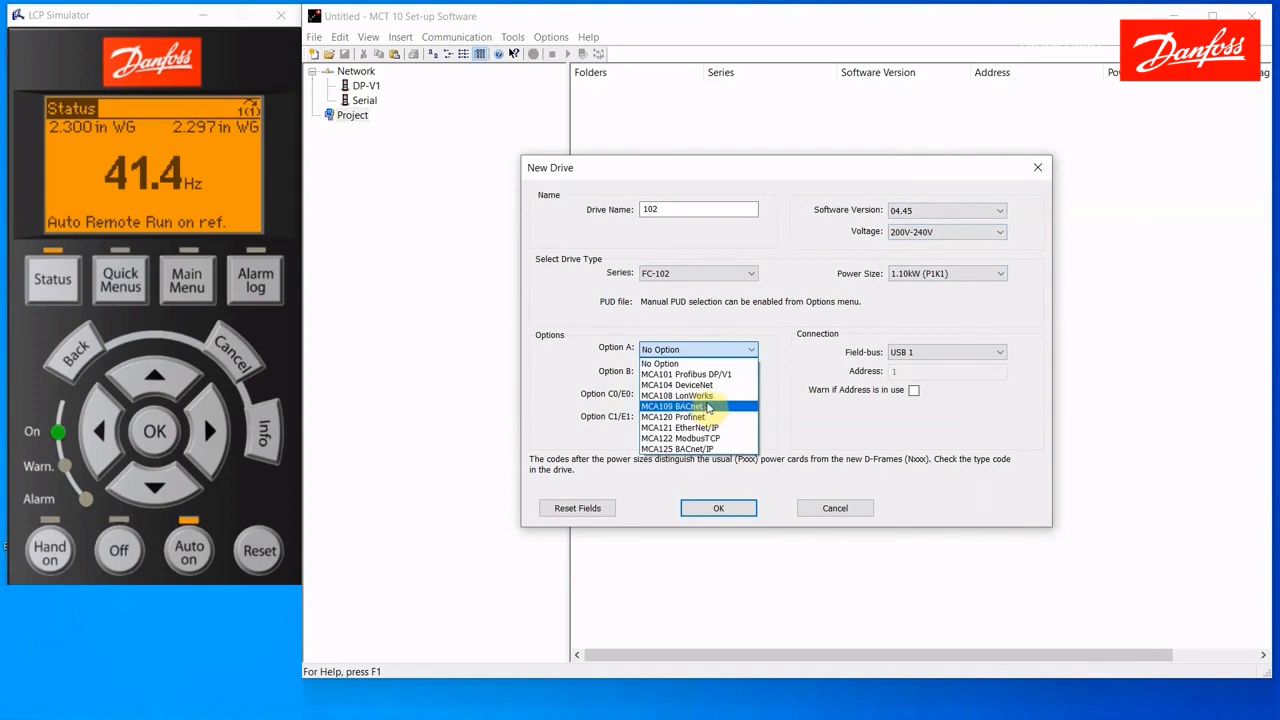
left_click(557, 382)
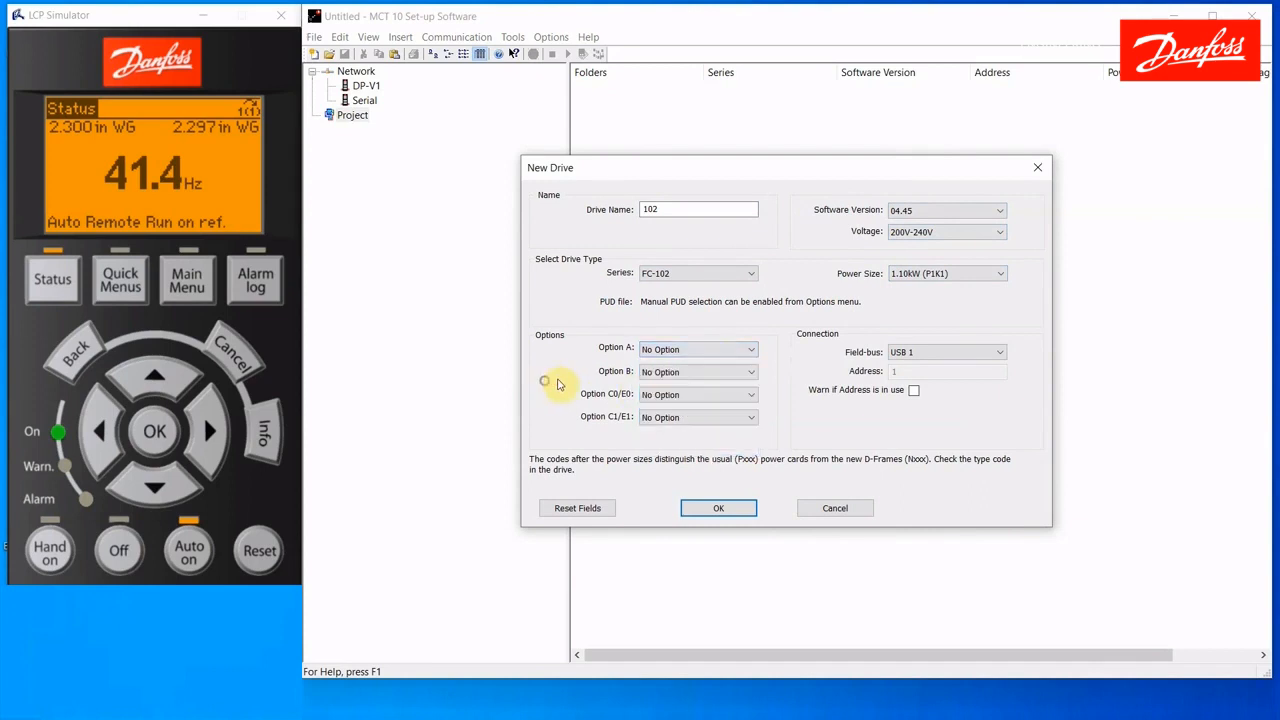
left_click(665, 372)
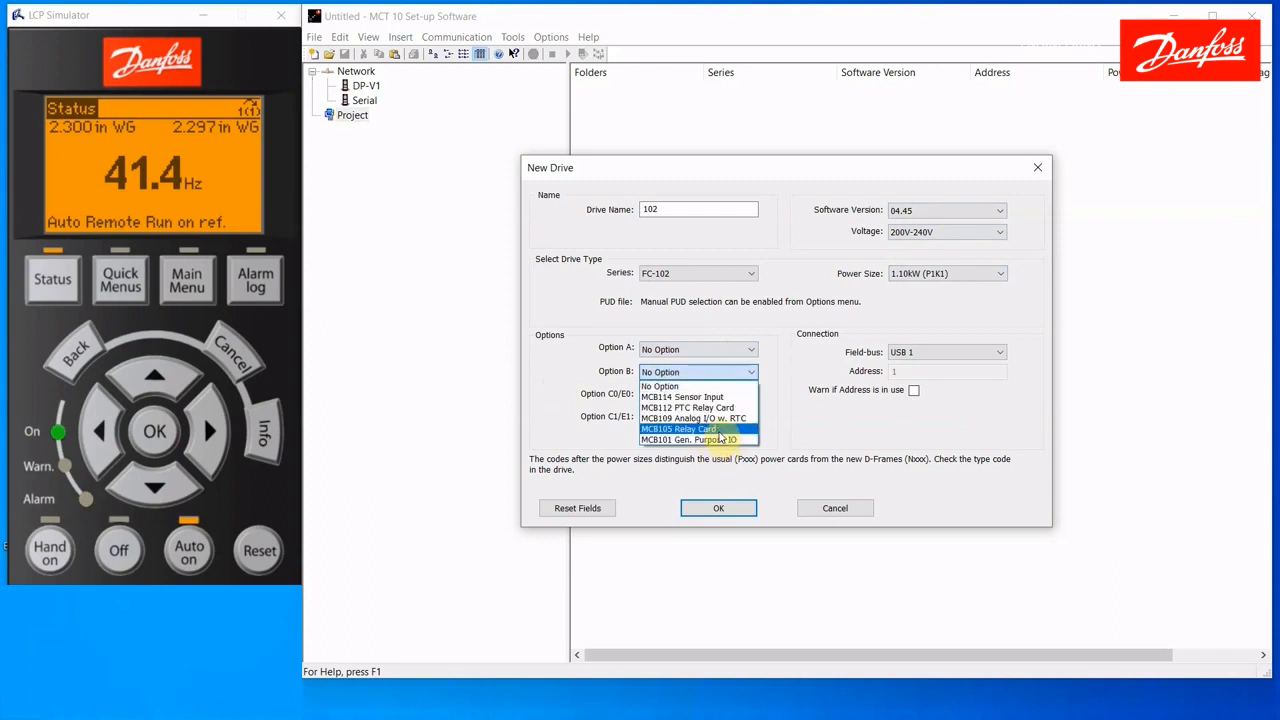
left_click(557, 389)
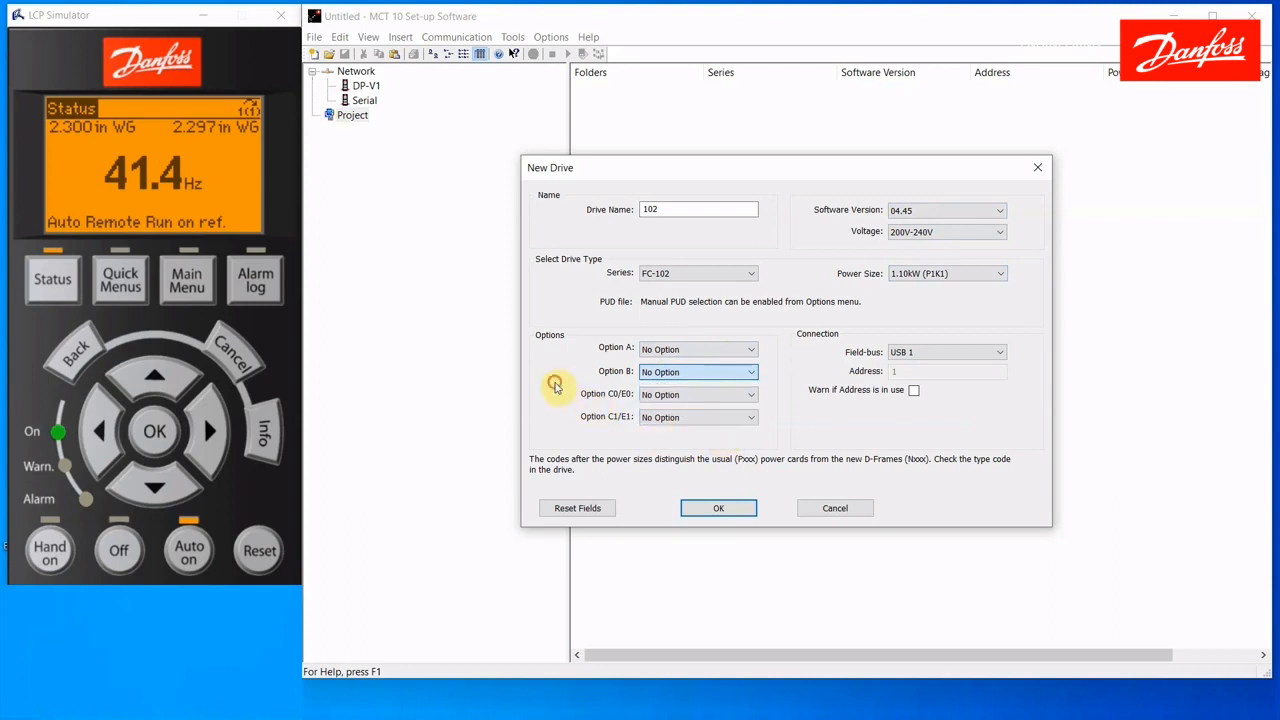
left_click(735, 512)
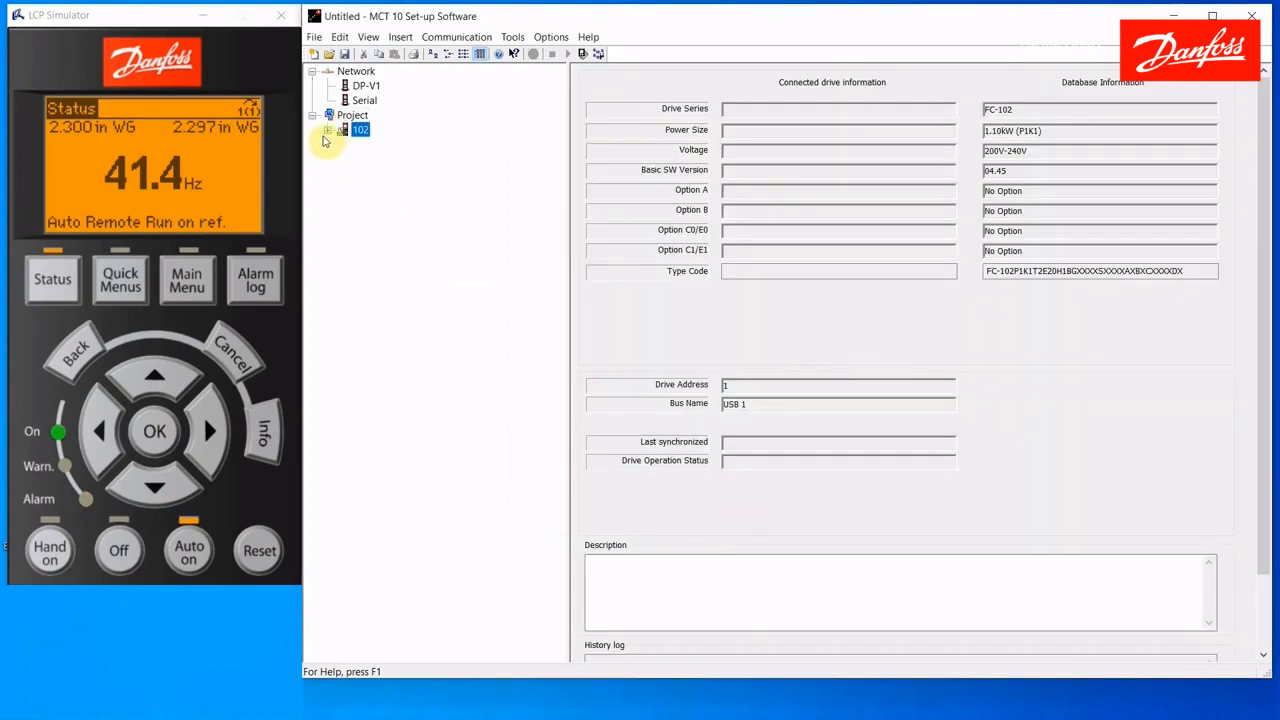
Set parameter 121 Motor Power [HP] of Setup 1 to 2.00 in drive 102's Motor Data and collapse the Load and Motor group.
left_click(328, 131)
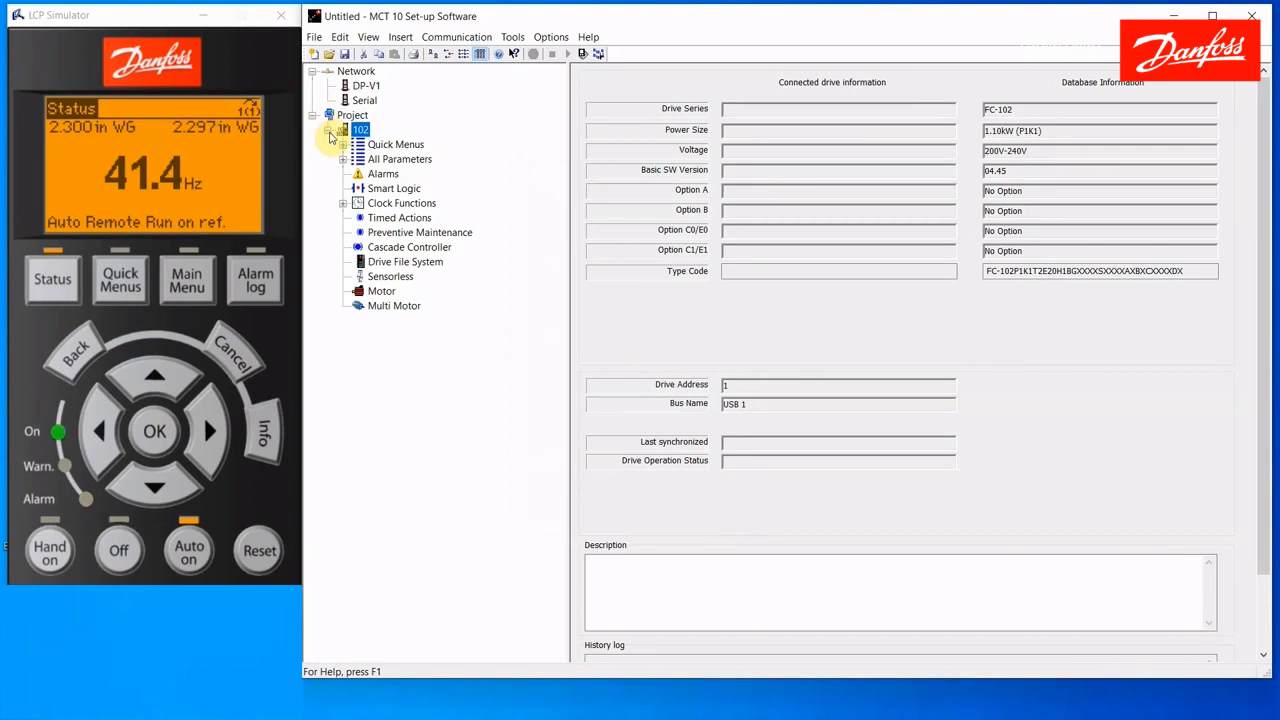
left_click(343, 159)
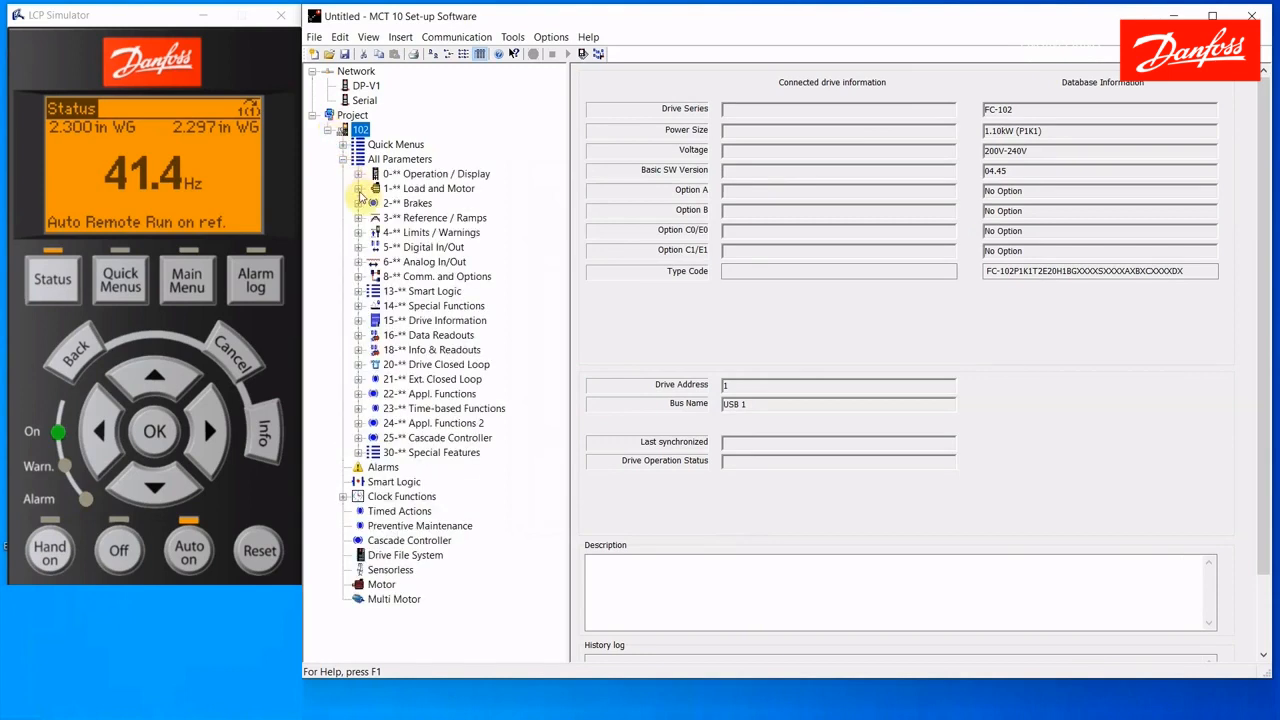
left_click(358, 189)
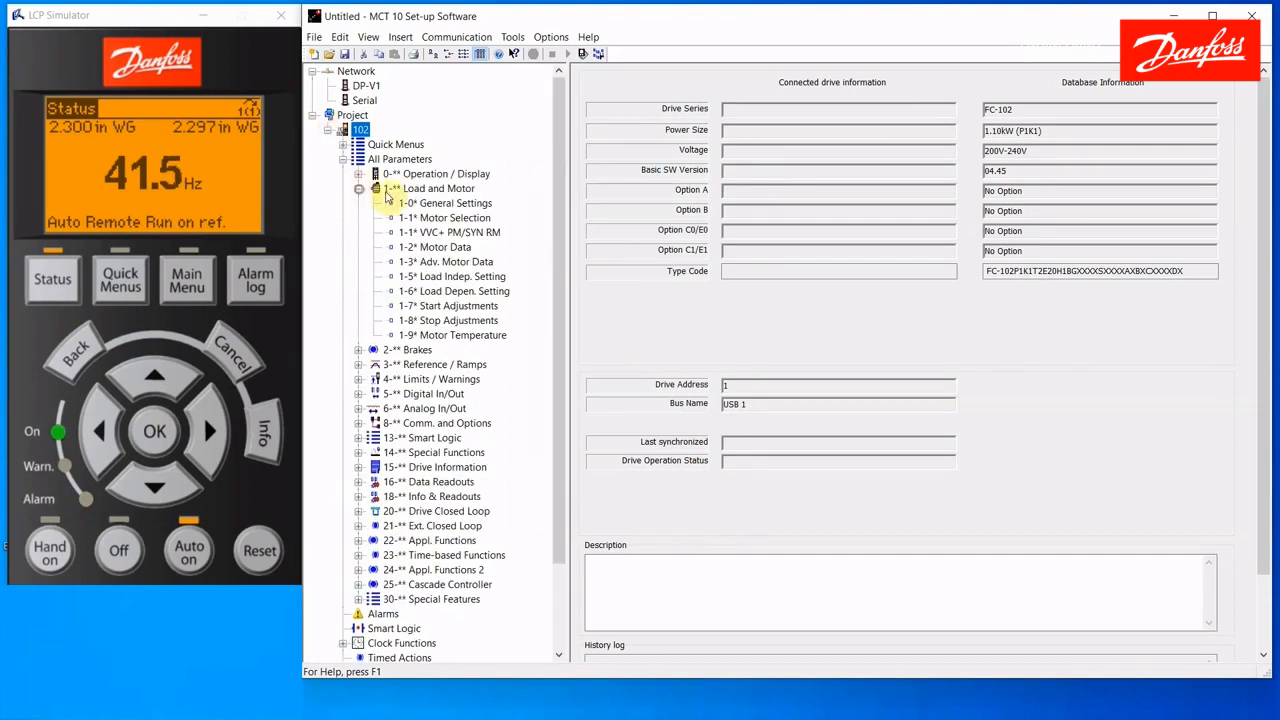
left_click(437, 248)
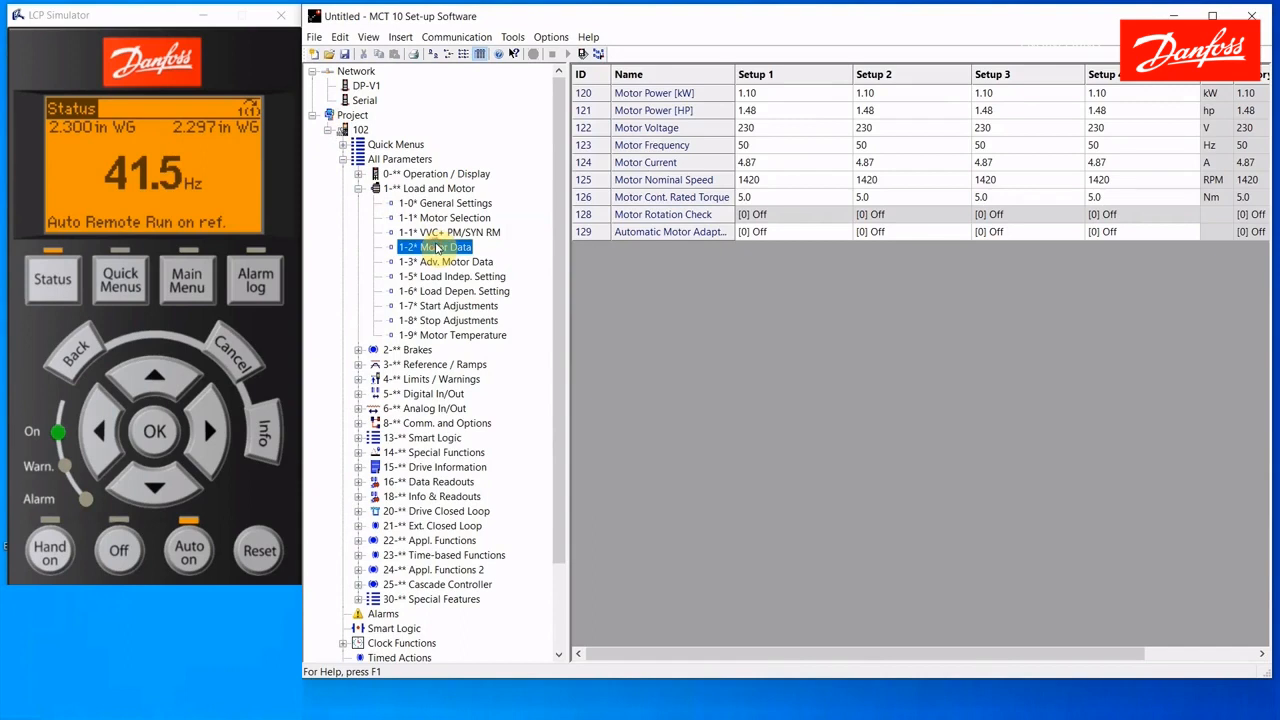
left_click(793, 113)
left_click_drag(793, 116, 728, 108)
type("2.00")
key("Return")
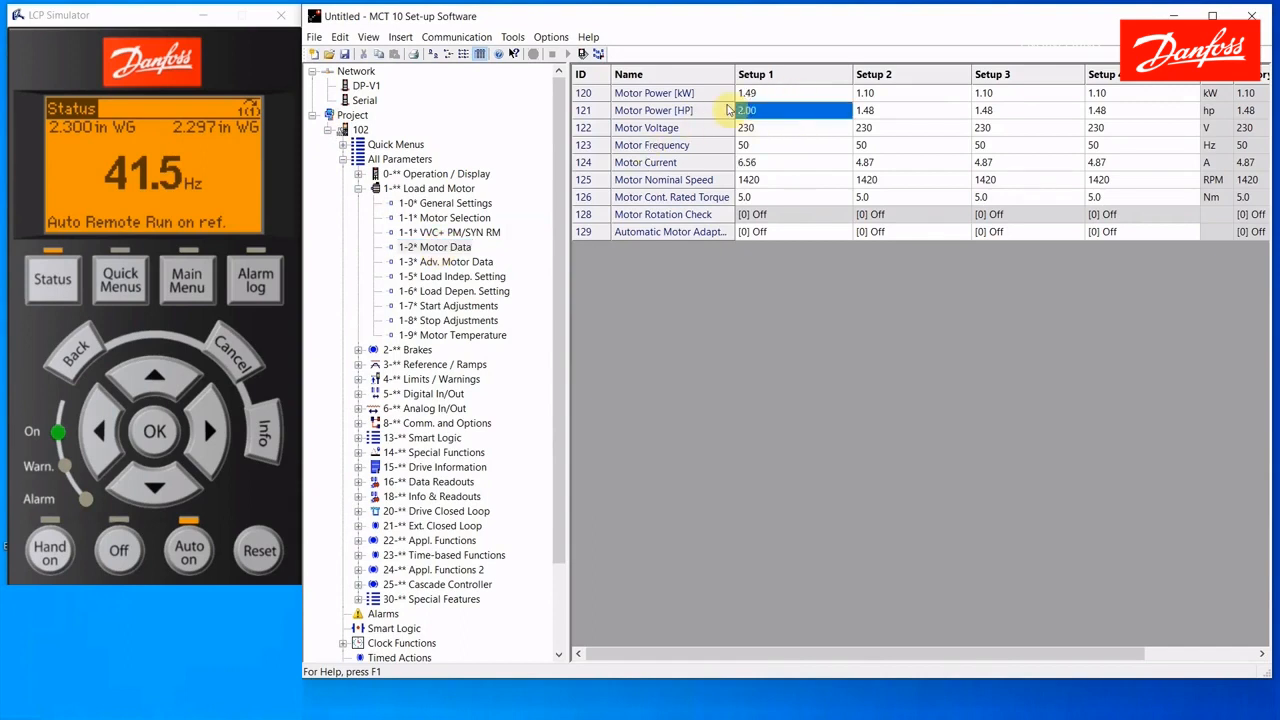
left_click(358, 188)
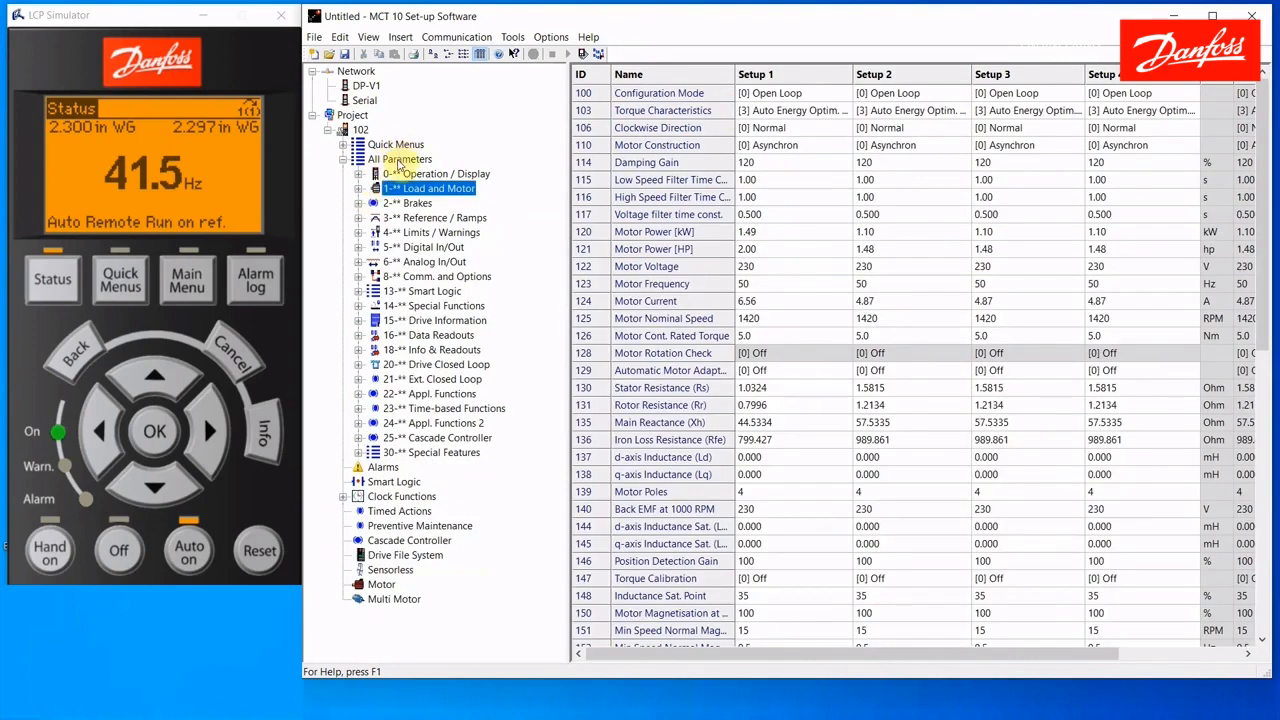
Compare all parameters of drive 102 with their default values, review the list and close it.
right_click(399, 160)
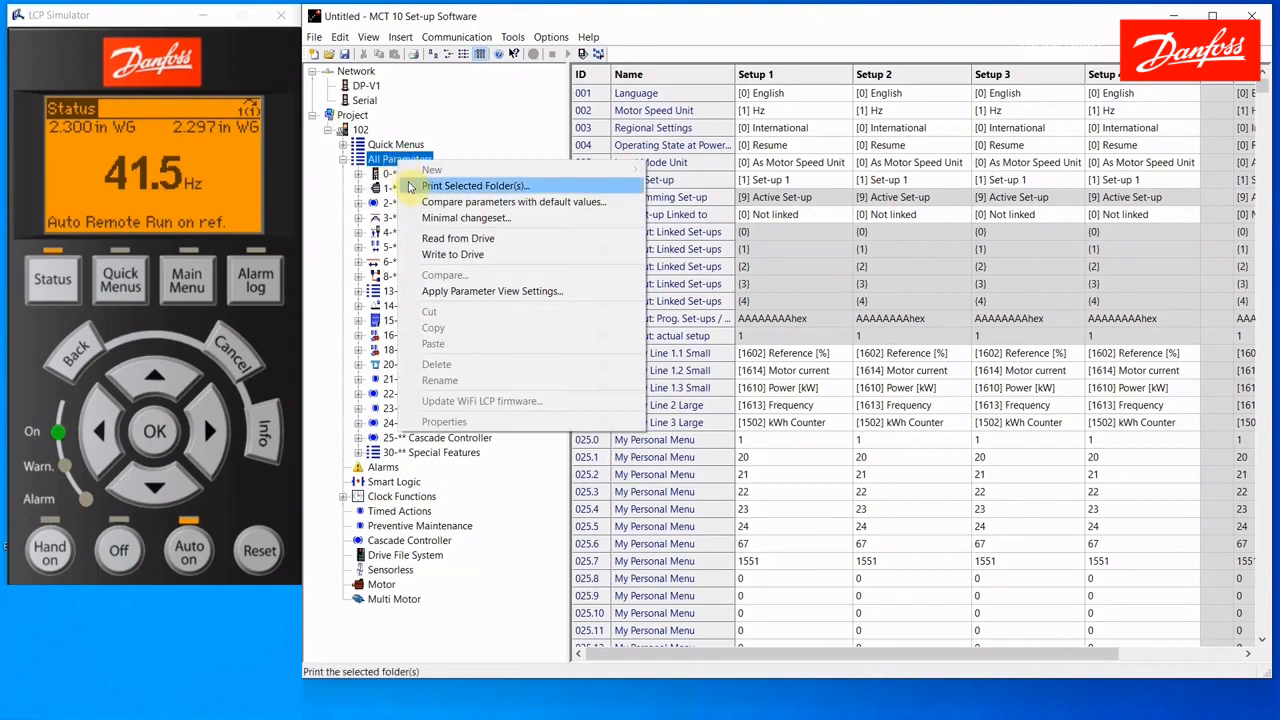
left_click(421, 202)
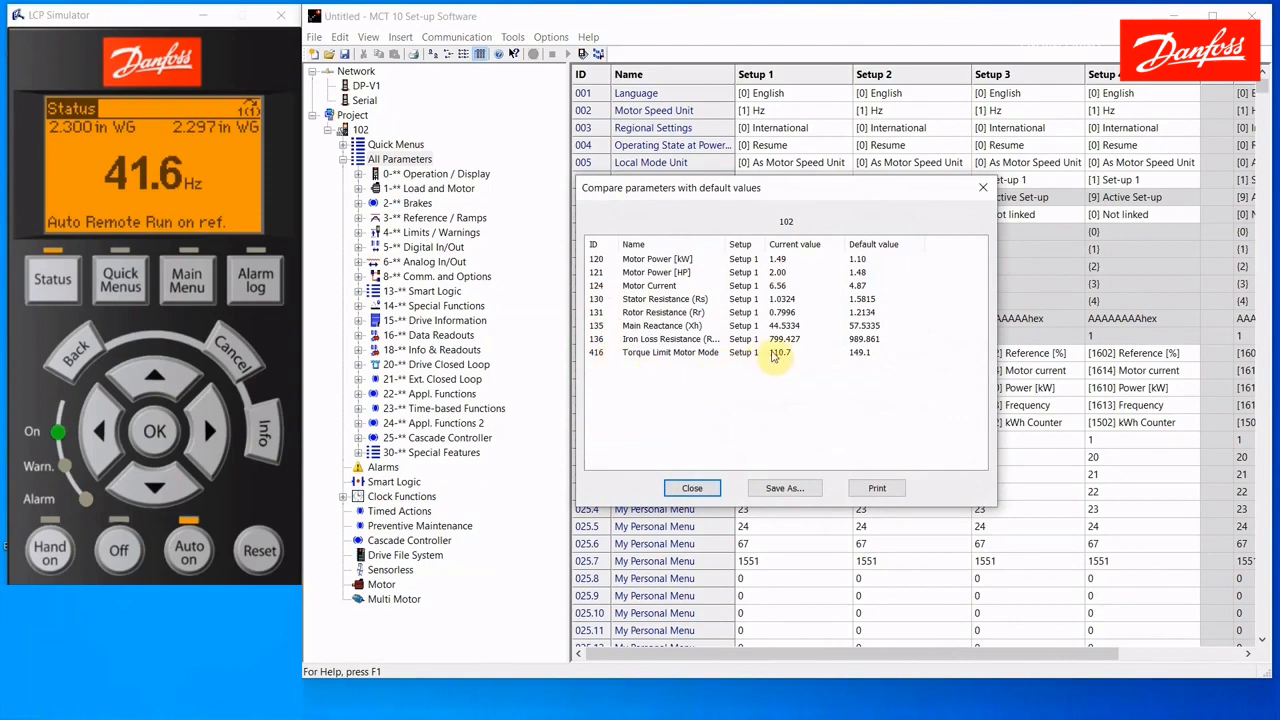
left_click(700, 489)
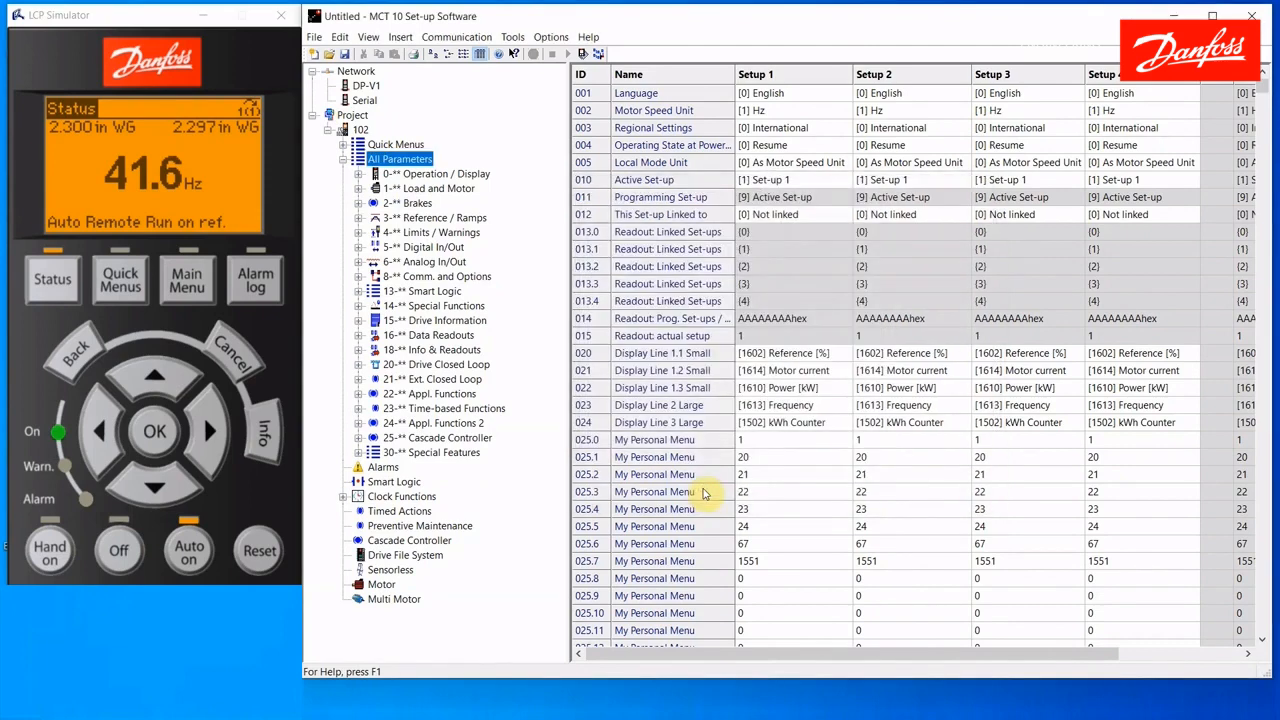
View the minimal changeset for all parameters of drive 102, checking the Motor Power [kW] entry, and close it.
right_click(391, 165)
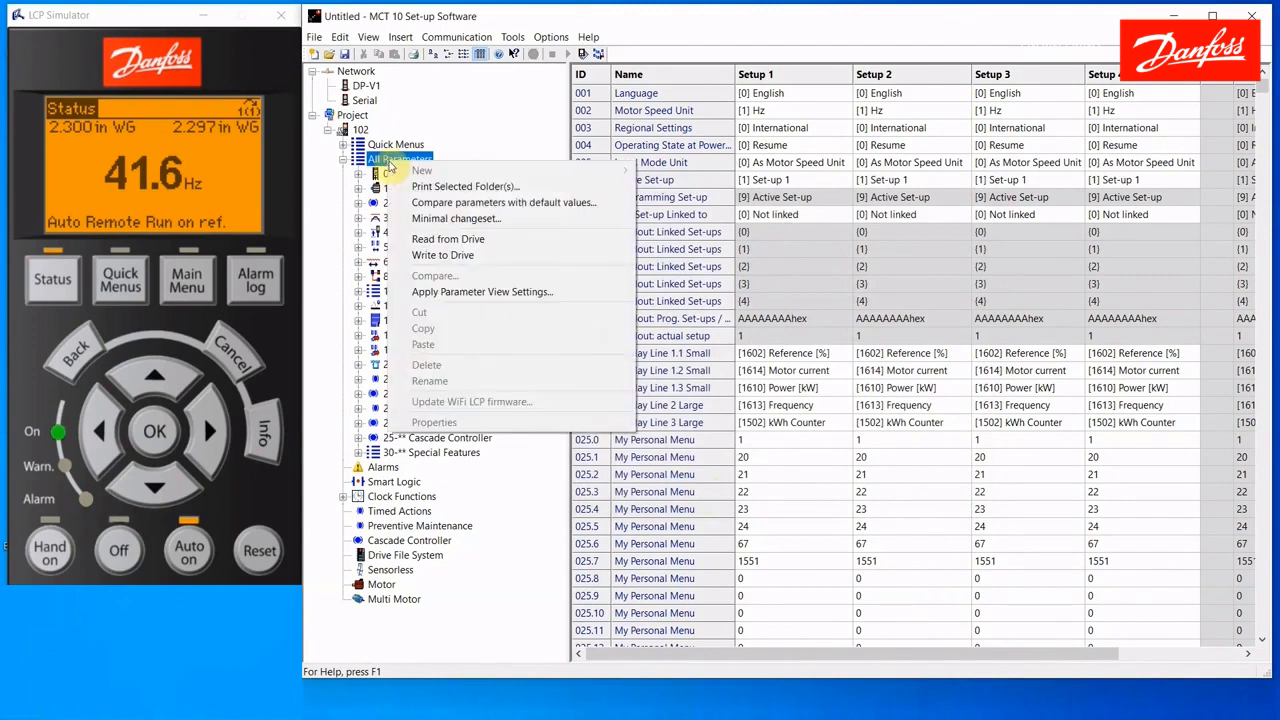
left_click(440, 218)
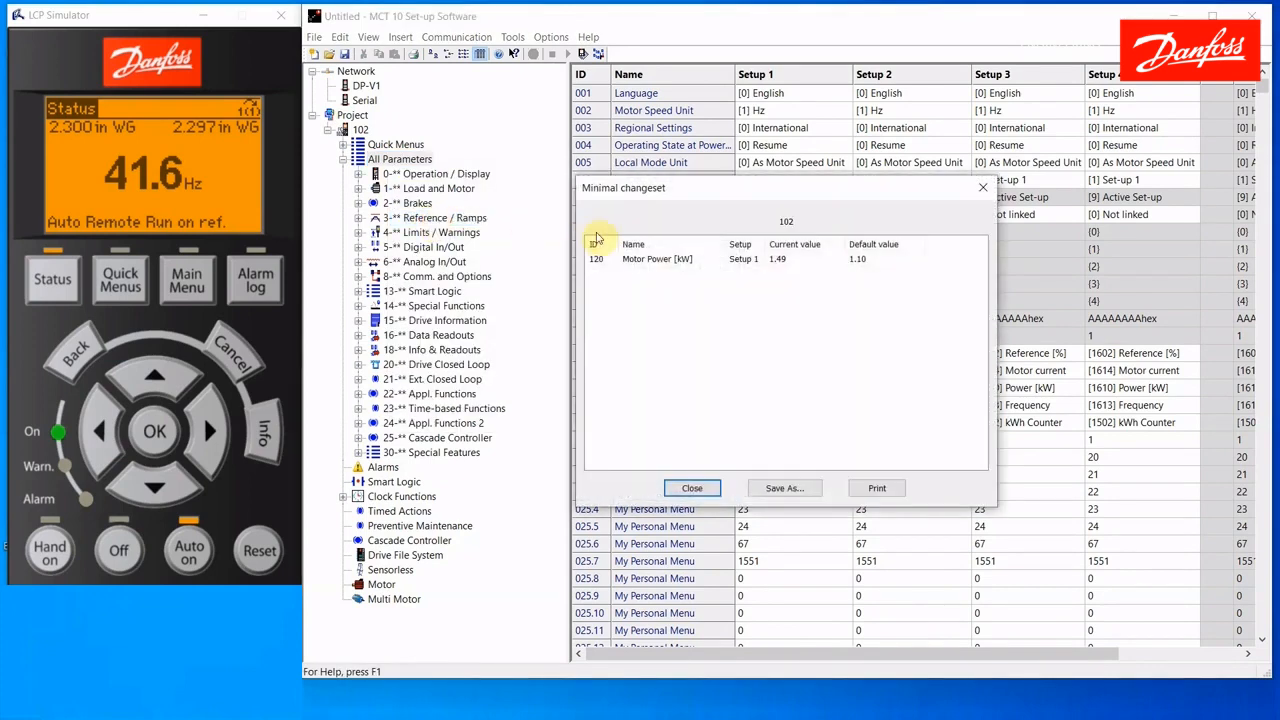
left_click(645, 262)
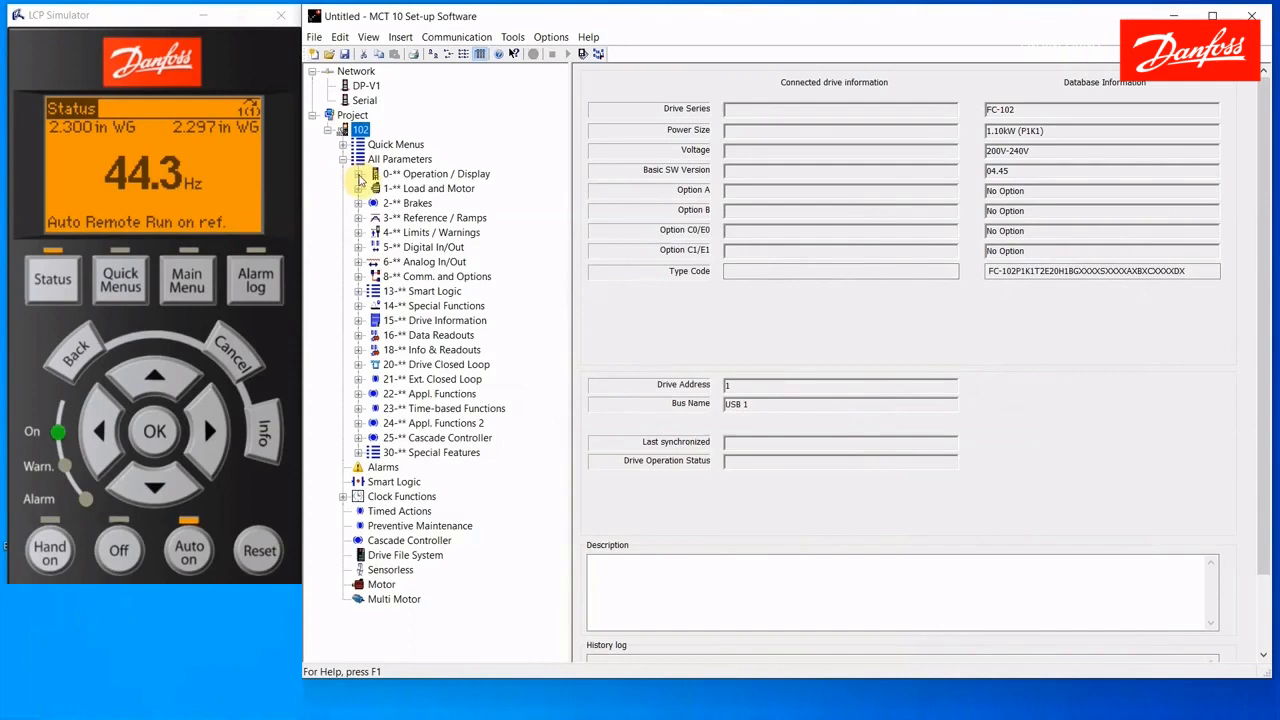
Look at drive 102's Copy/Save parameters, then copy parameter rows 302 through 310.6 from its Reference / Ramps group.
left_click(358, 175)
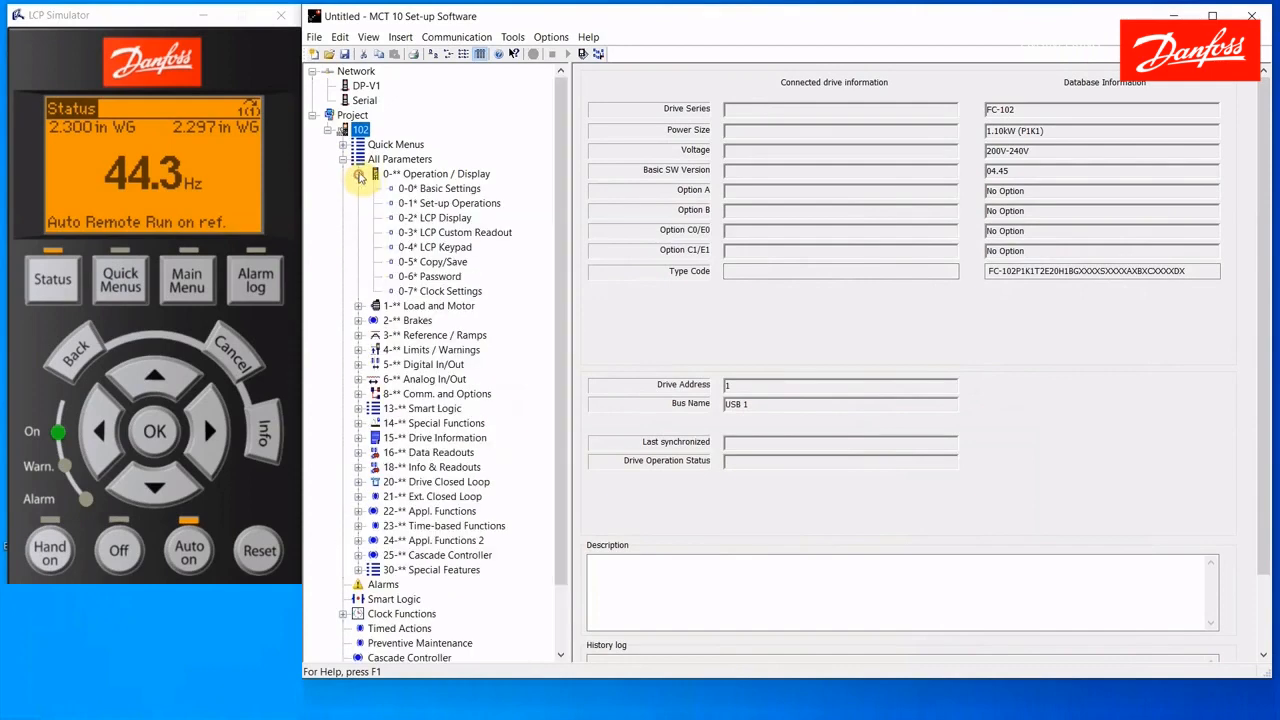
left_click(433, 263)
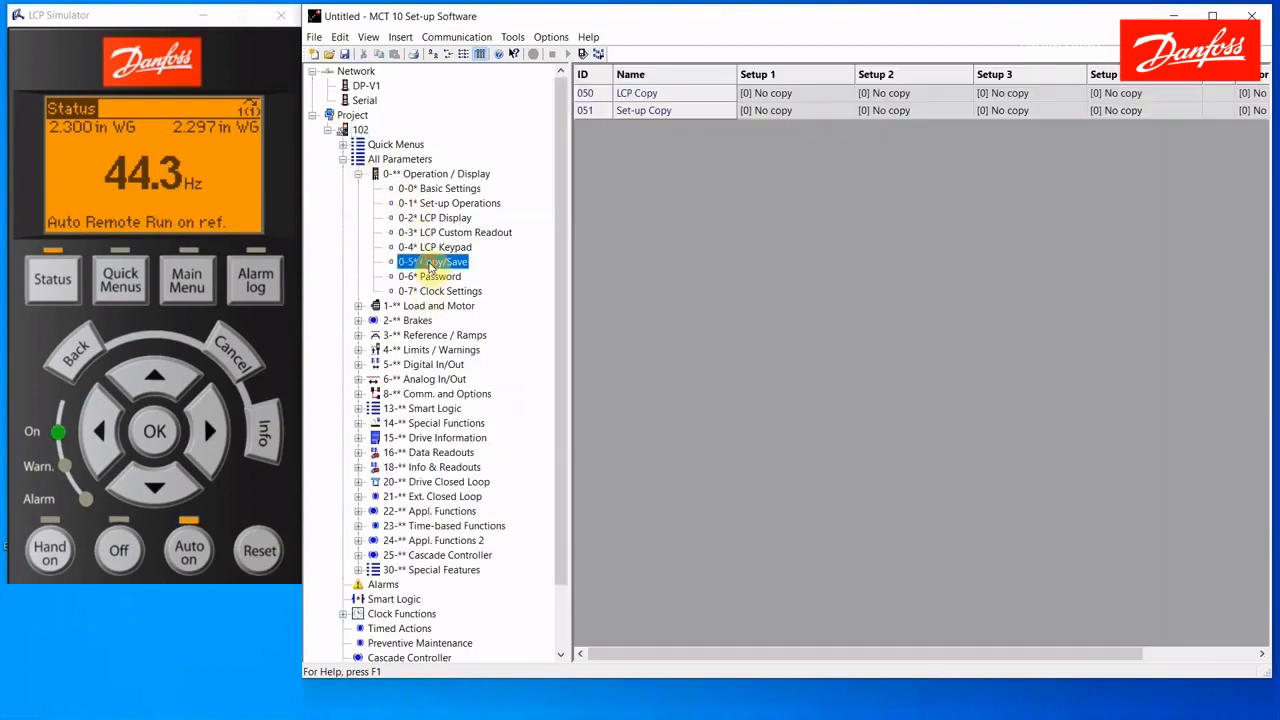
left_click(358, 336)
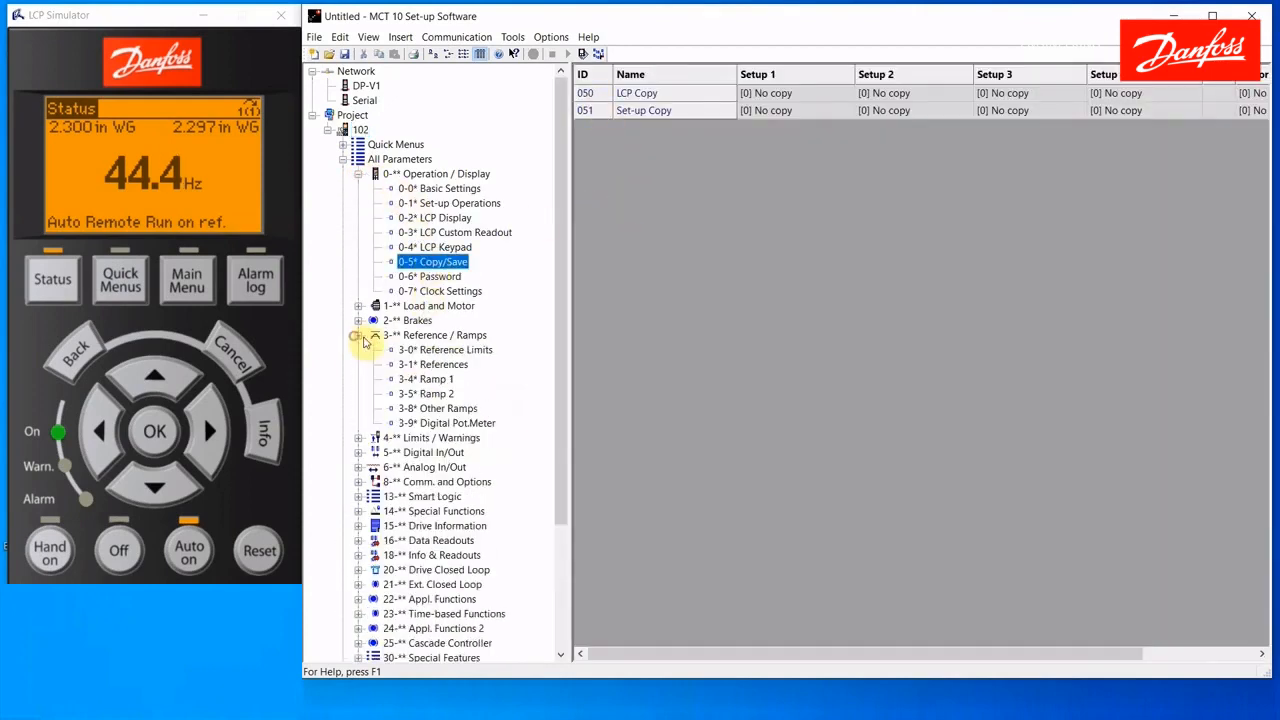
left_click(416, 337)
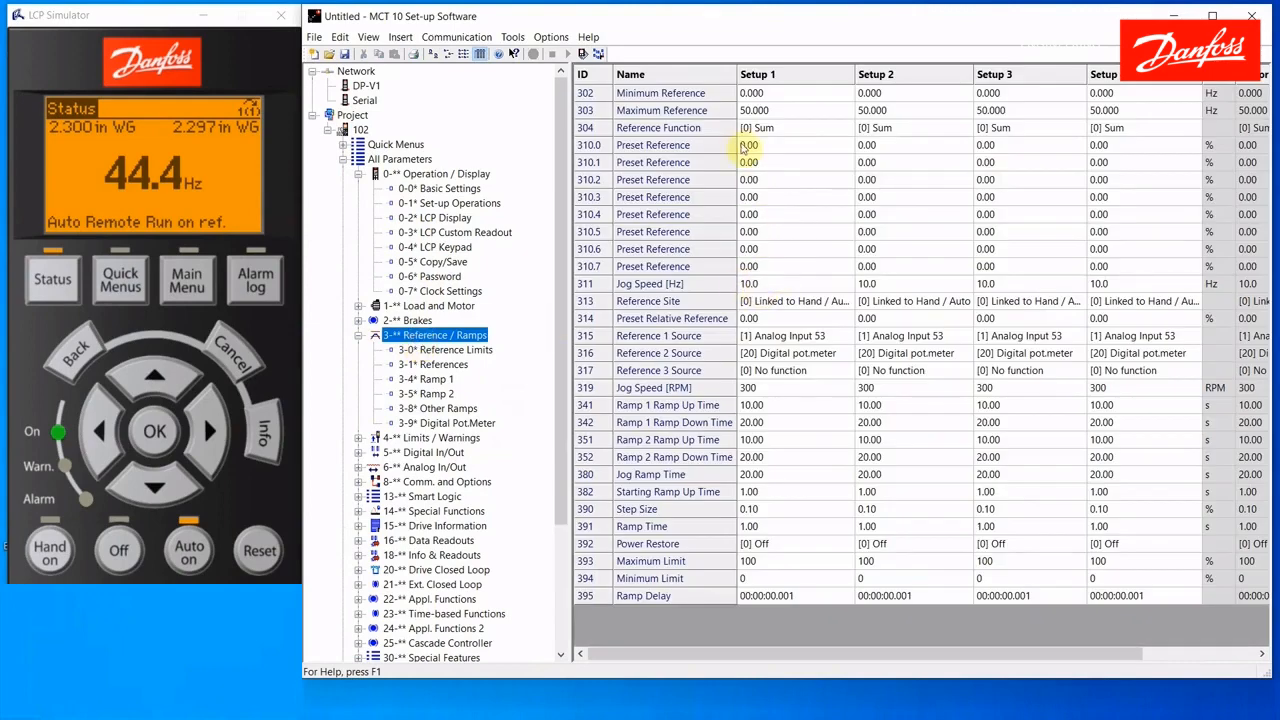
left_click(586, 93)
left_click_drag(590, 108, 590, 255)
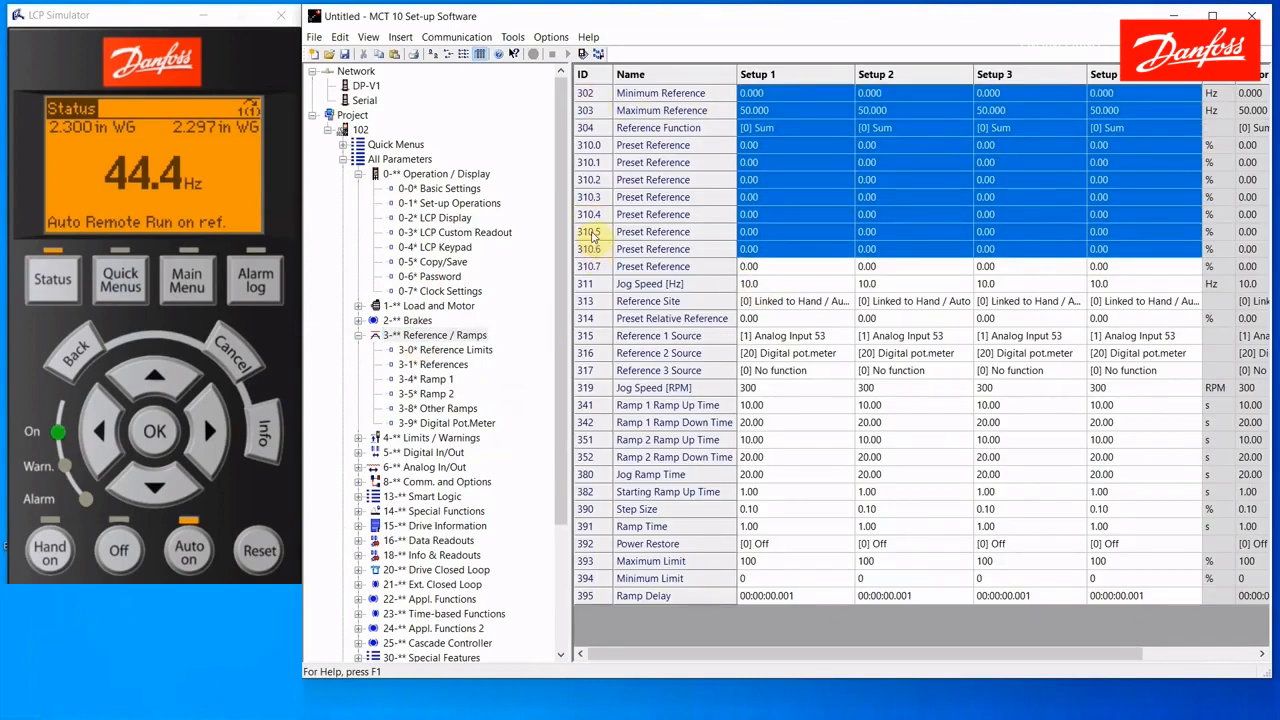
right_click(591, 236)
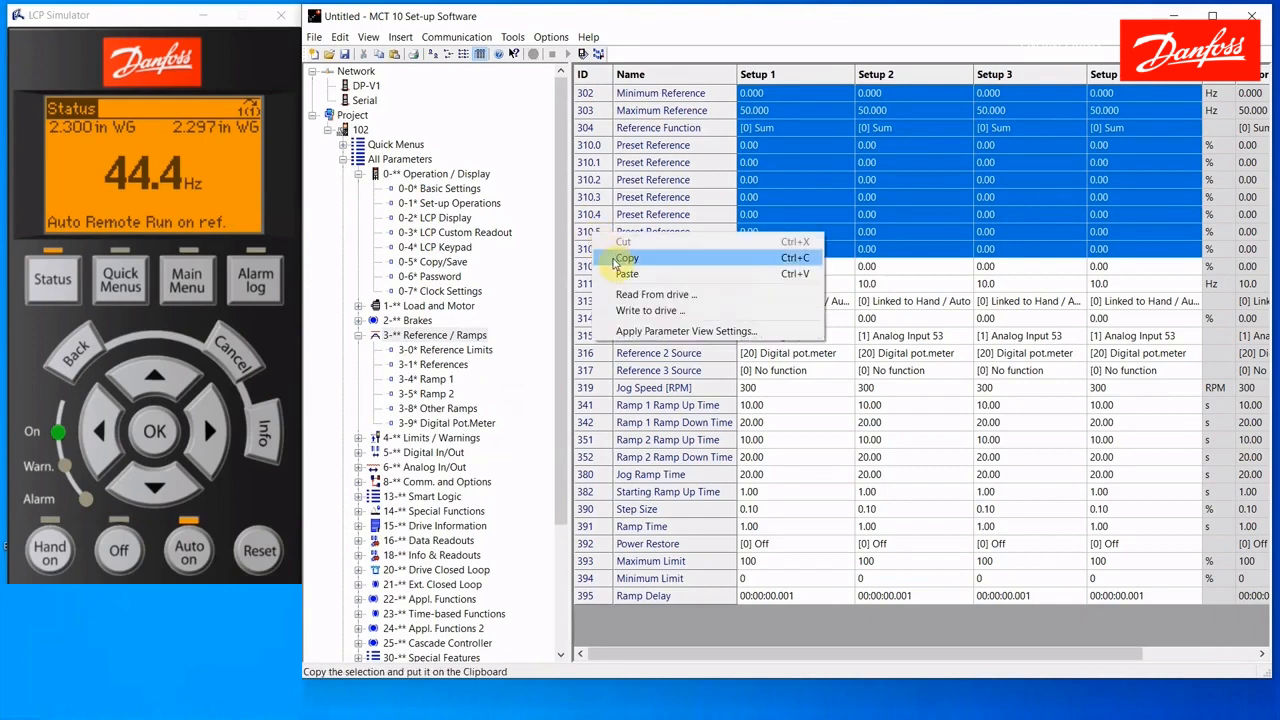
left_click(626, 258)
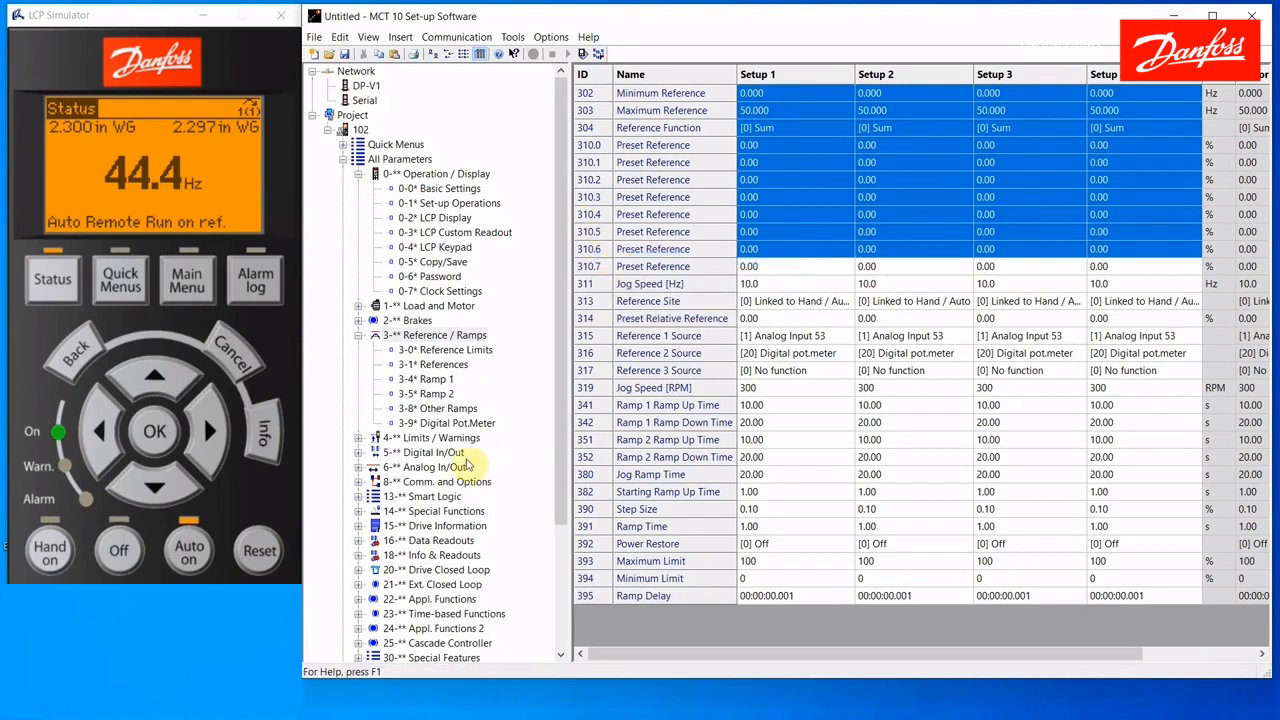
Switch to Excel, paste the copied rows at cell A1 of Sheet1, review the headers and rows, and undo the paste.
left_click(452, 717)
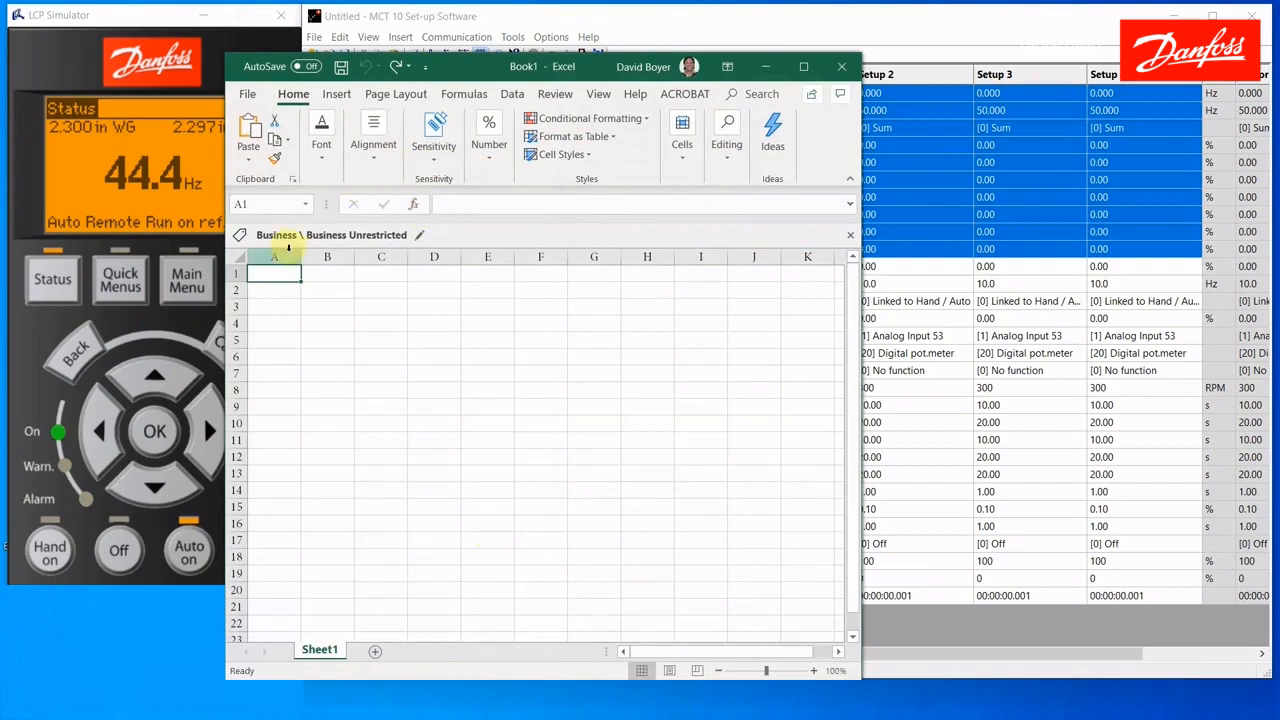
right_click(276, 272)
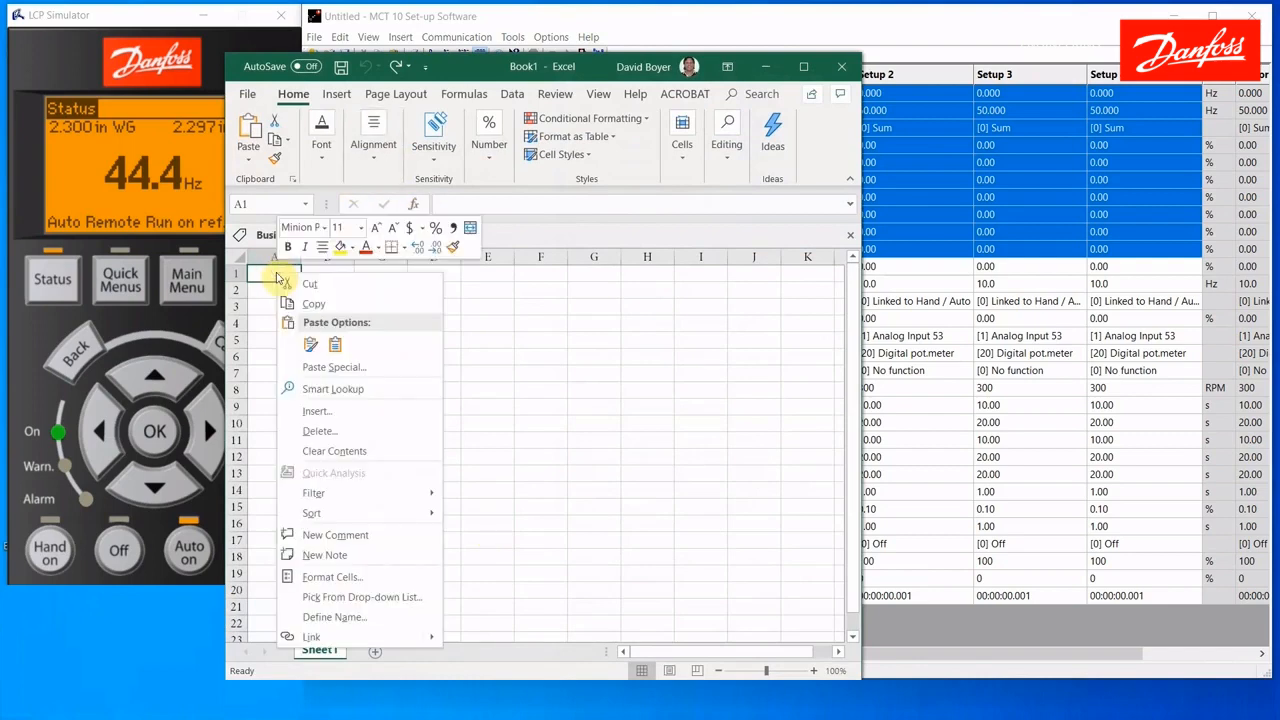
left_click(312, 347)
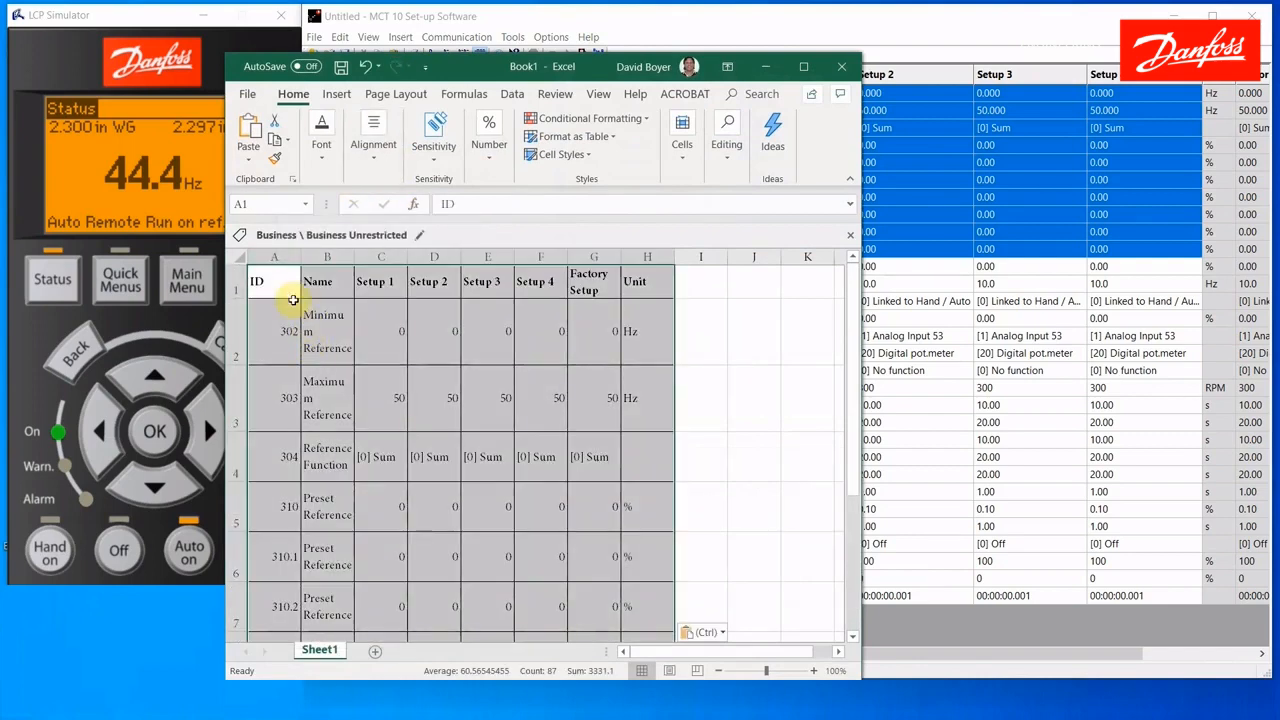
left_click_drag(268, 281, 663, 274)
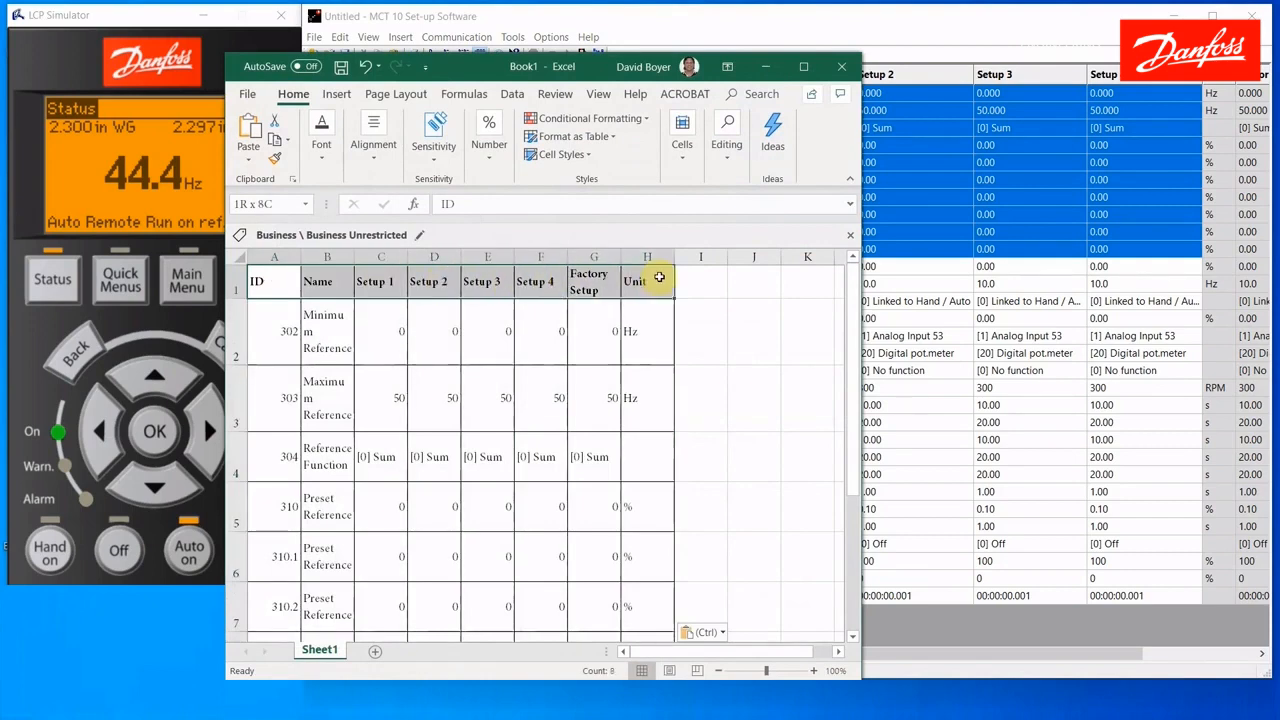
scroll(339, 475, "down", 2)
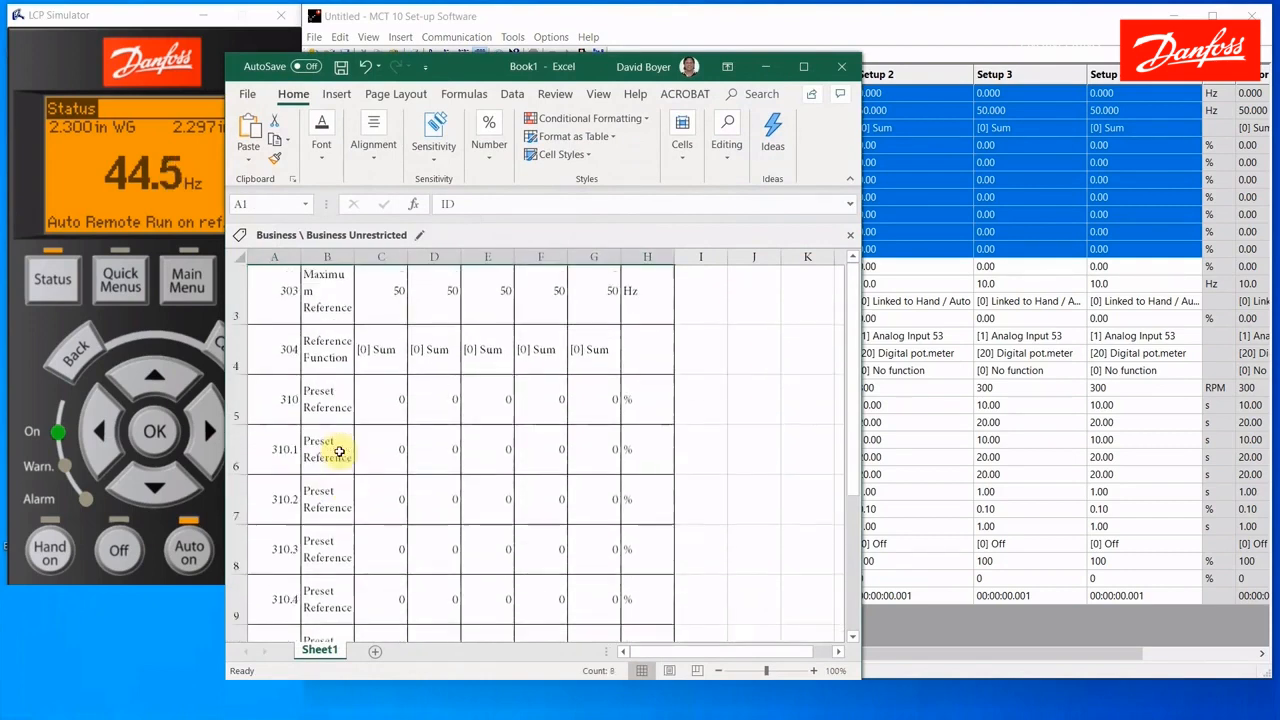
scroll(339, 455, "up", 2)
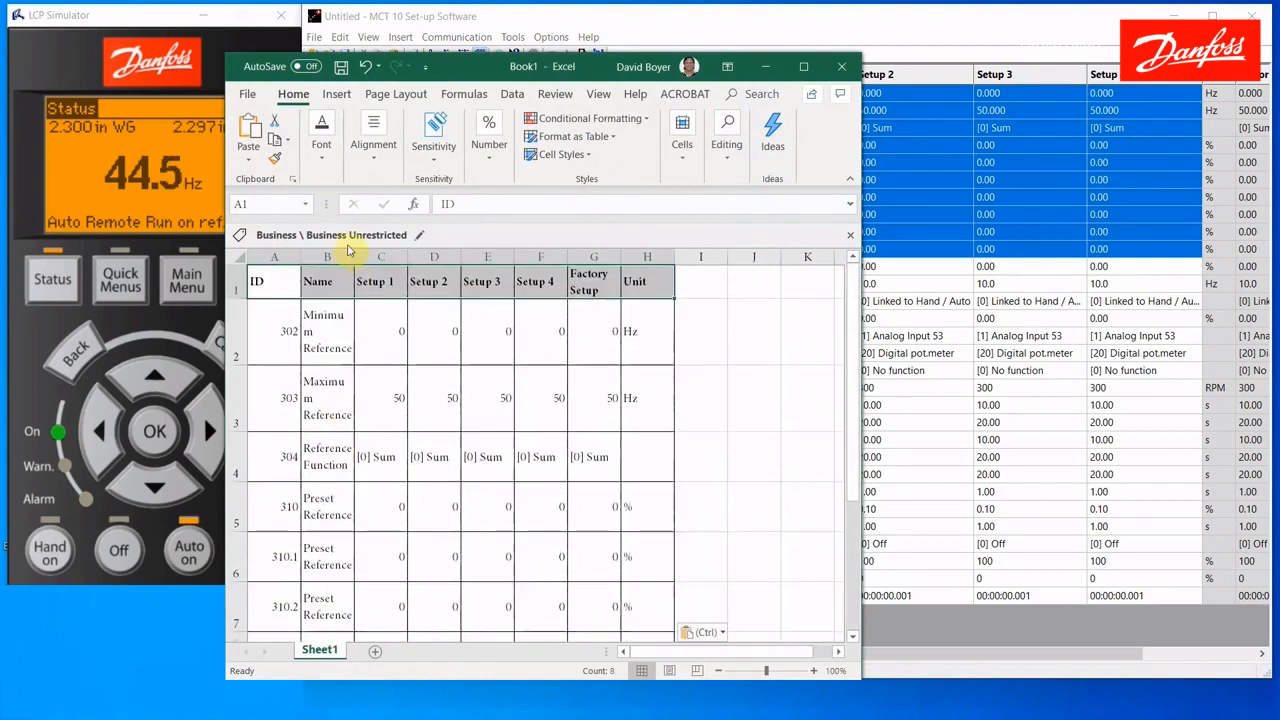
left_click(366, 66)
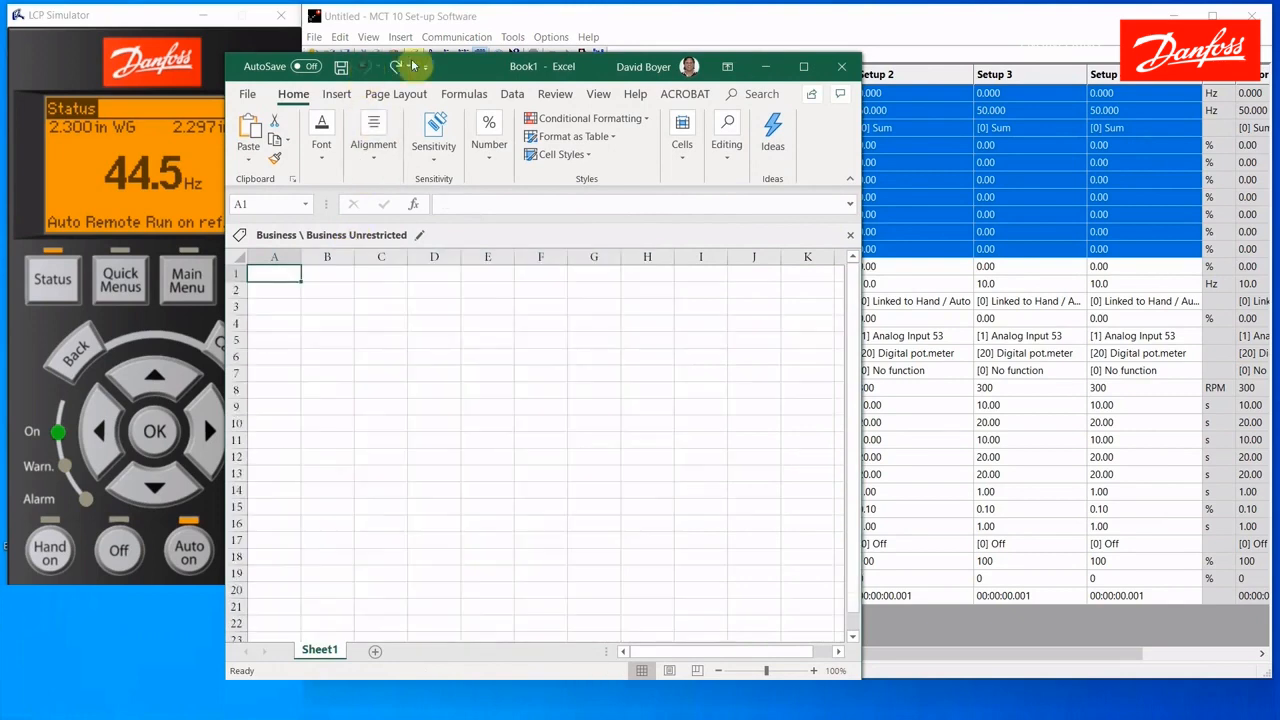
Switch back to MCT 10 and copy the non-adjacent parameter rows 310.1, 310.4, 314 and 342 from Reference / Ramps.
left_click(877, 23)
left_click(716, 405)
left_click(593, 160)
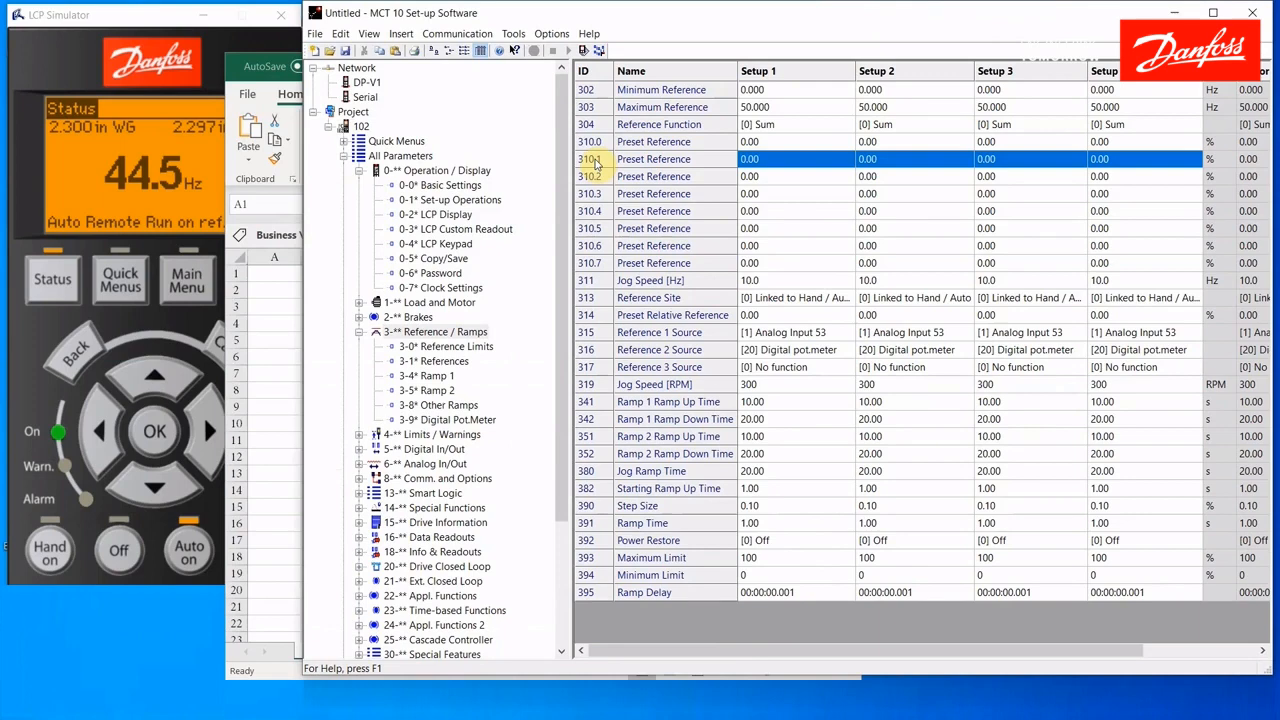
left_click(592, 212, "ctrl")
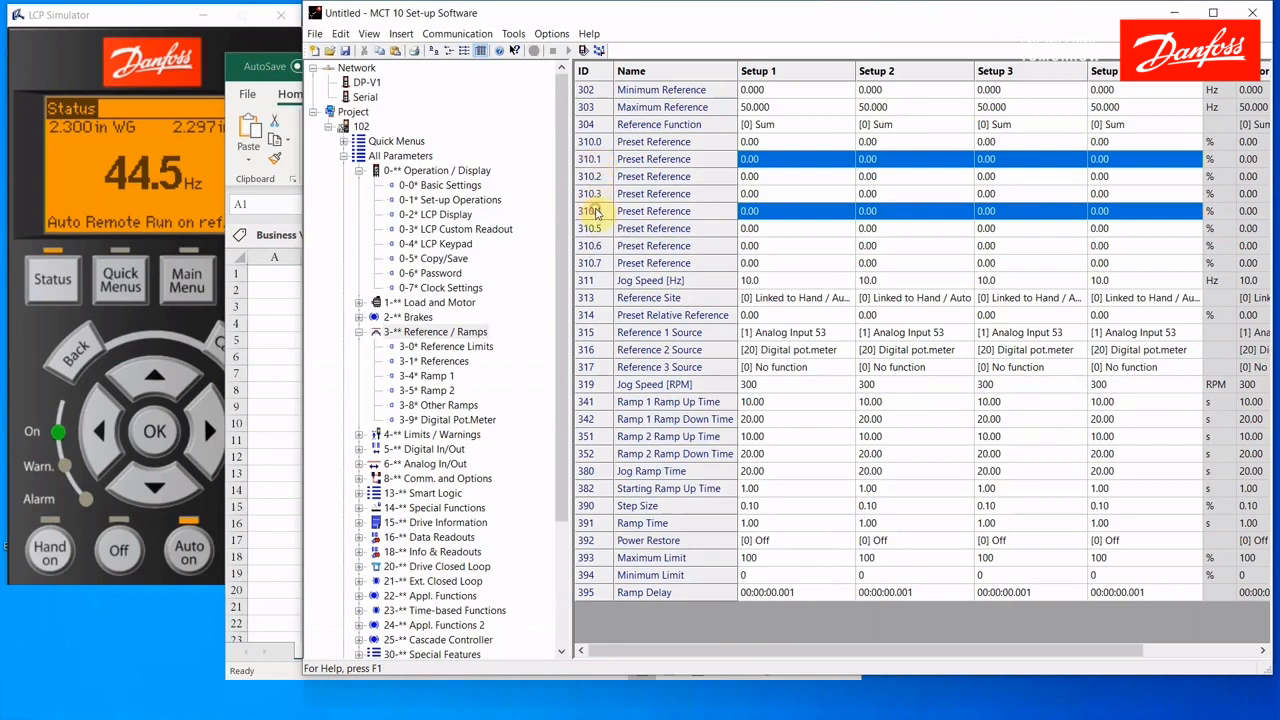
left_click(584, 316, "ctrl")
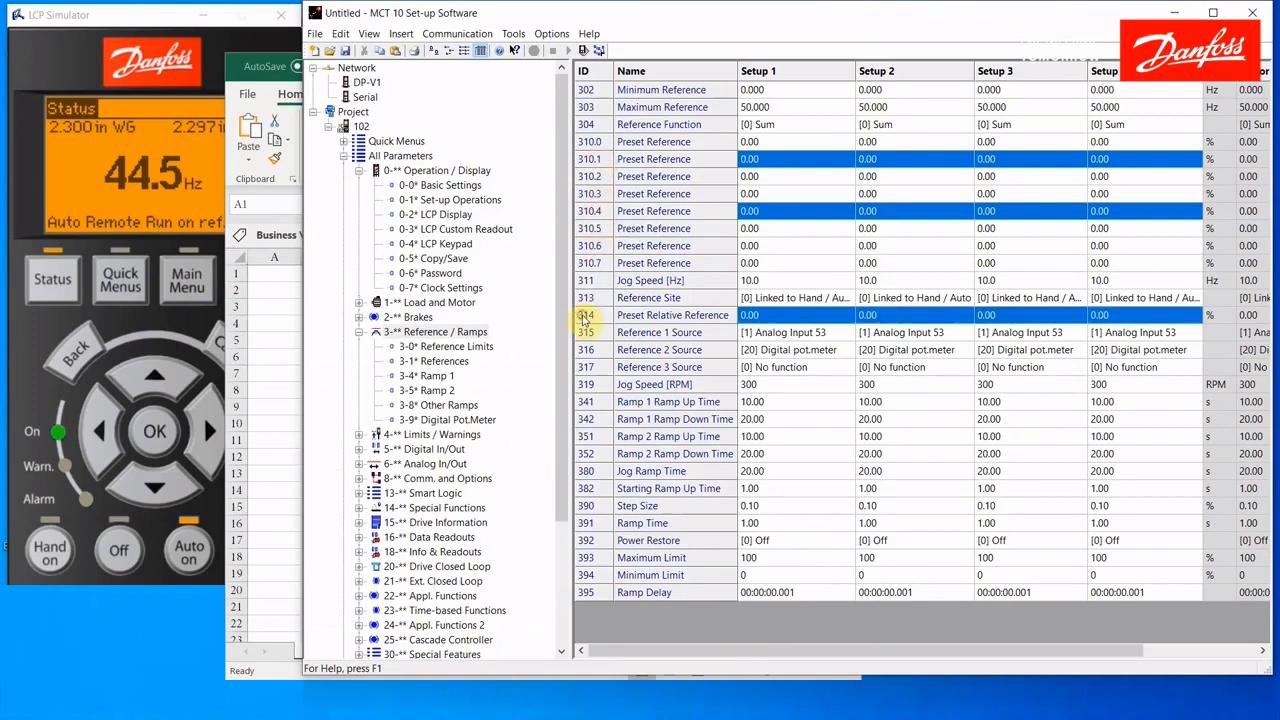
left_click(590, 420, "ctrl")
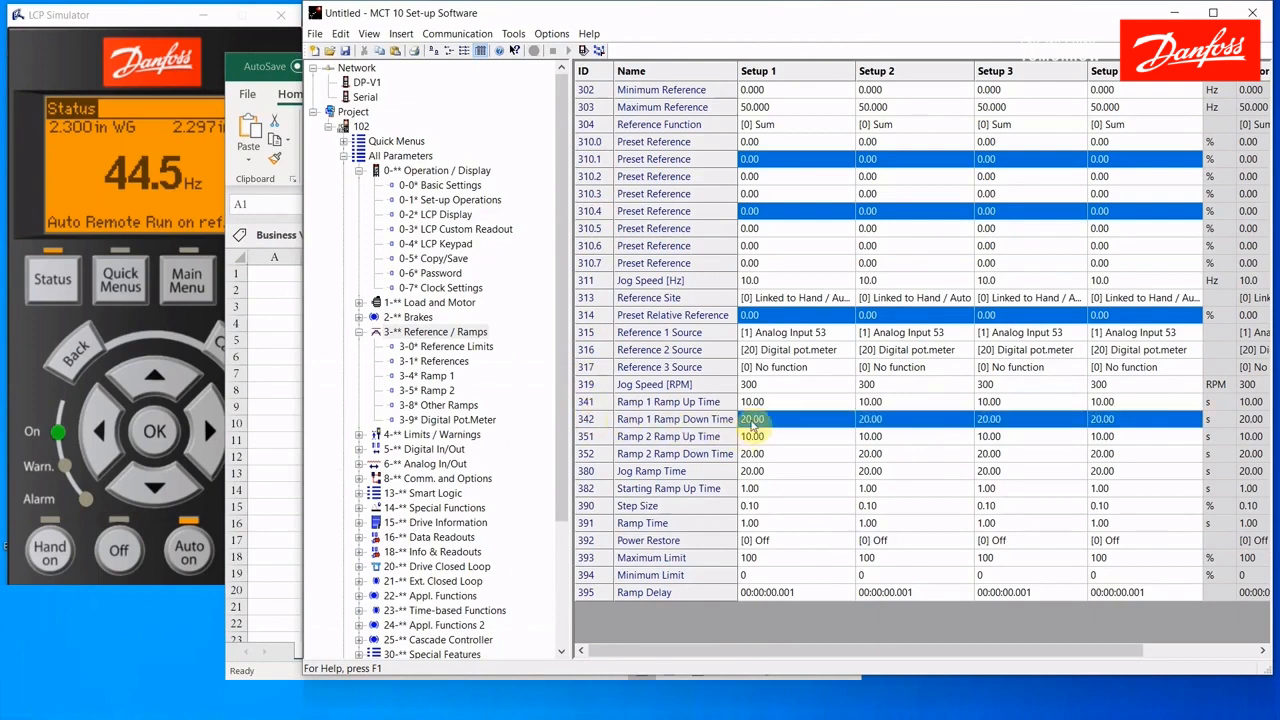
right_click(757, 422)
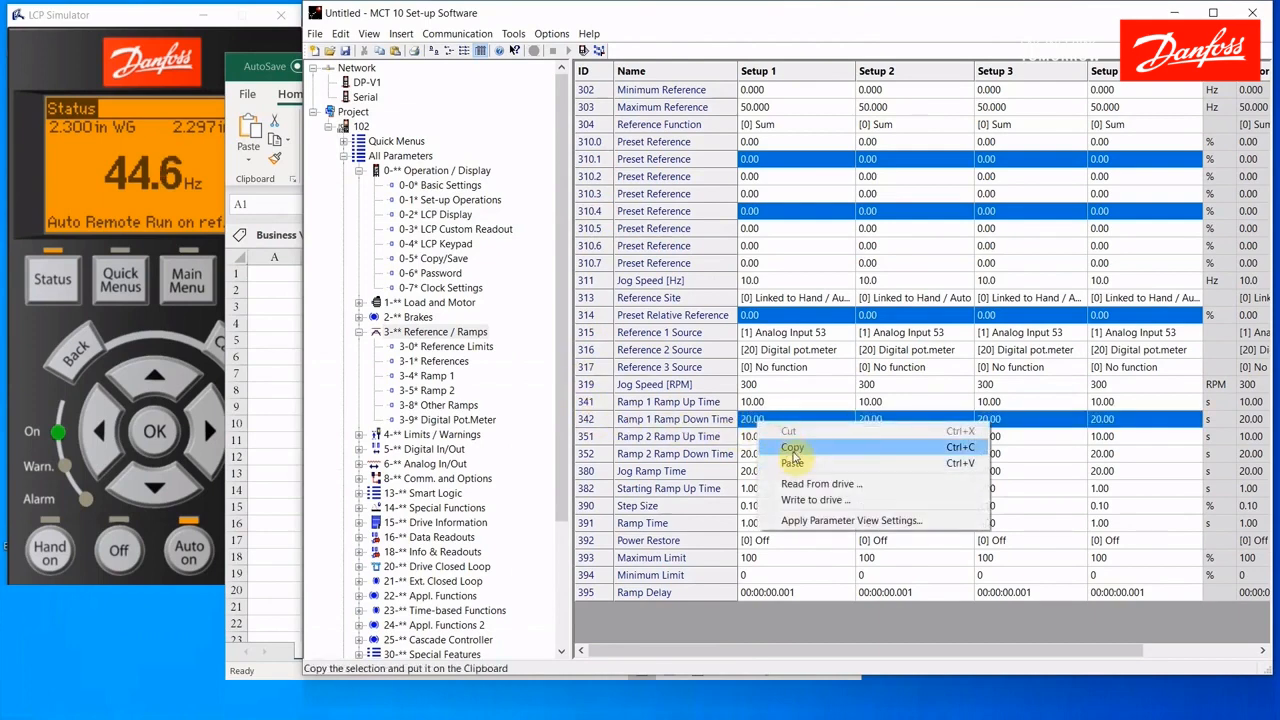
left_click(792, 449)
Paste the four copied Reference / Ramps rows at cell A1 in Excel, undo the paste and minimize the workbook.
left_click(271, 337)
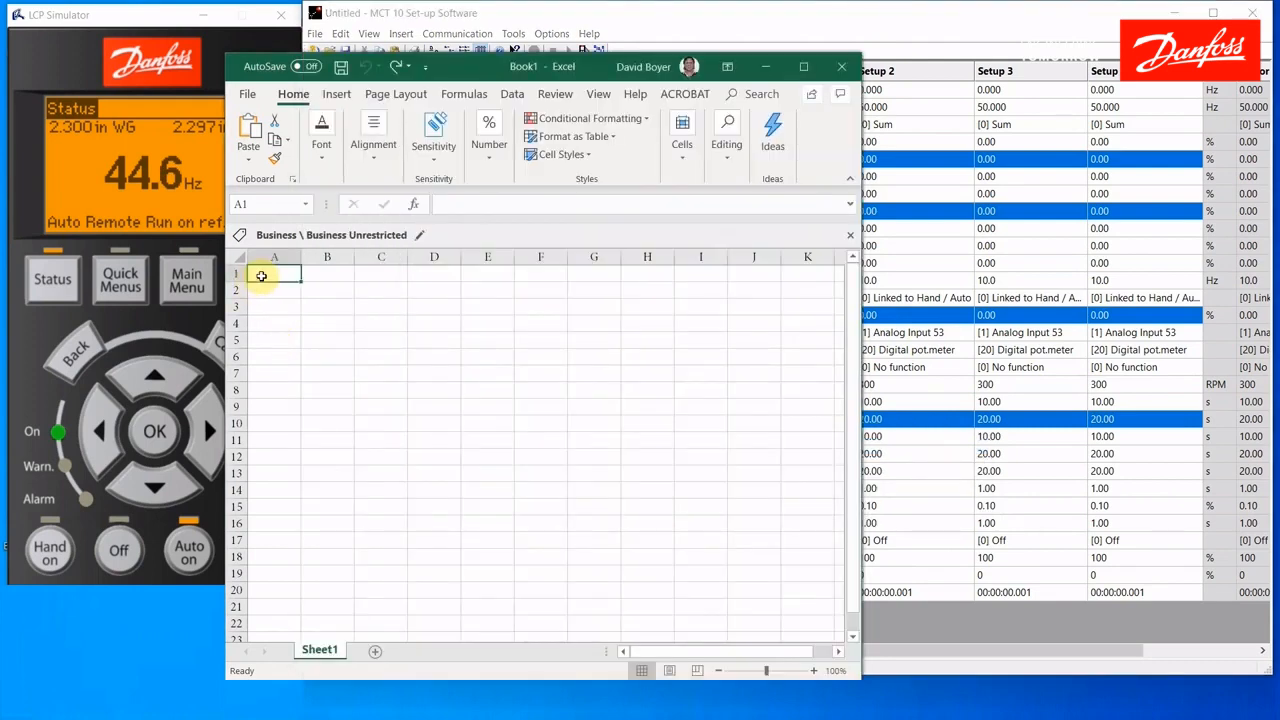
right_click(261, 276)
left_click(293, 348)
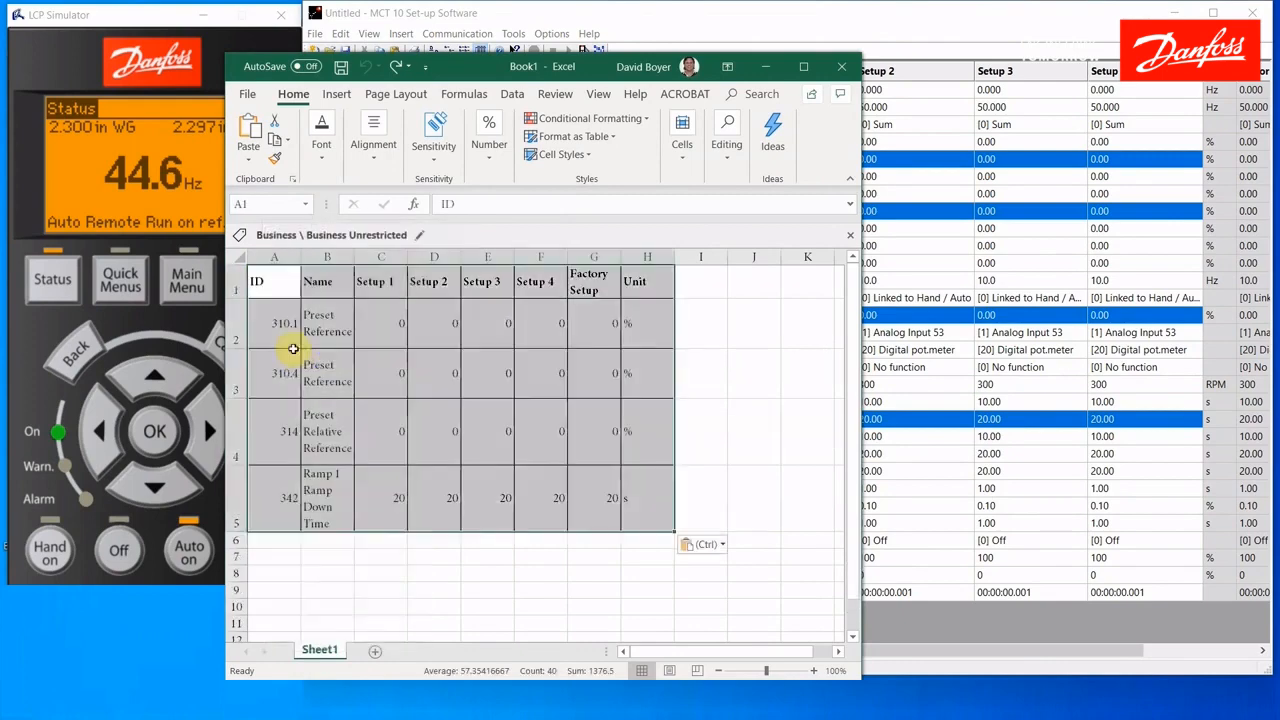
left_click(419, 550)
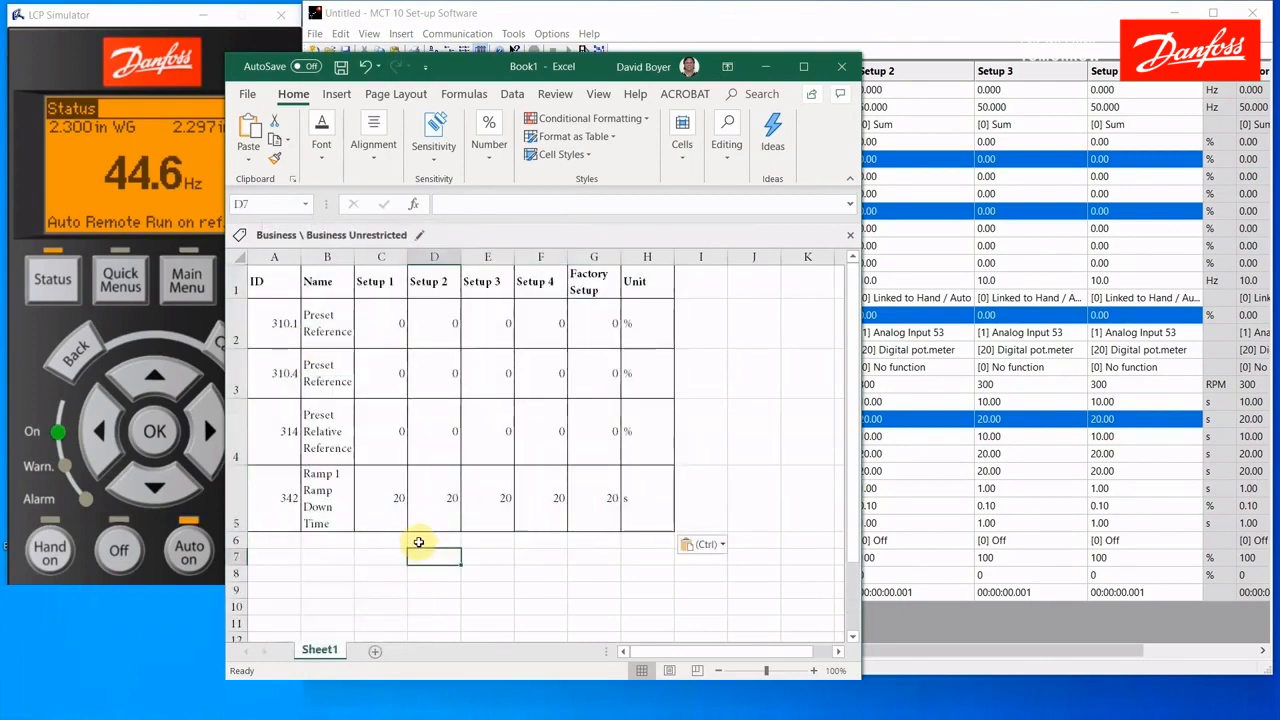
left_click(366, 67)
left_click(766, 67)
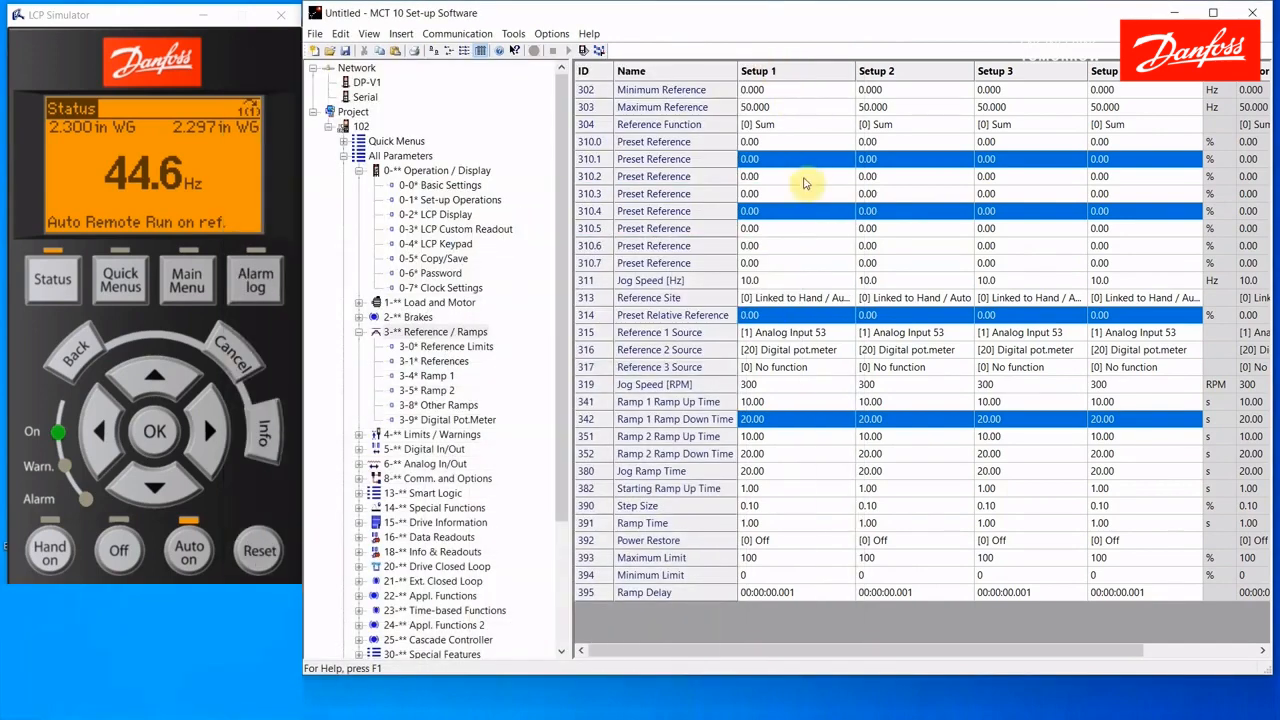
Clear the row selection in Reference / Ramps and select parameter rows 302, 310.4 and 311 instead.
left_click(812, 180)
left_click(754, 90)
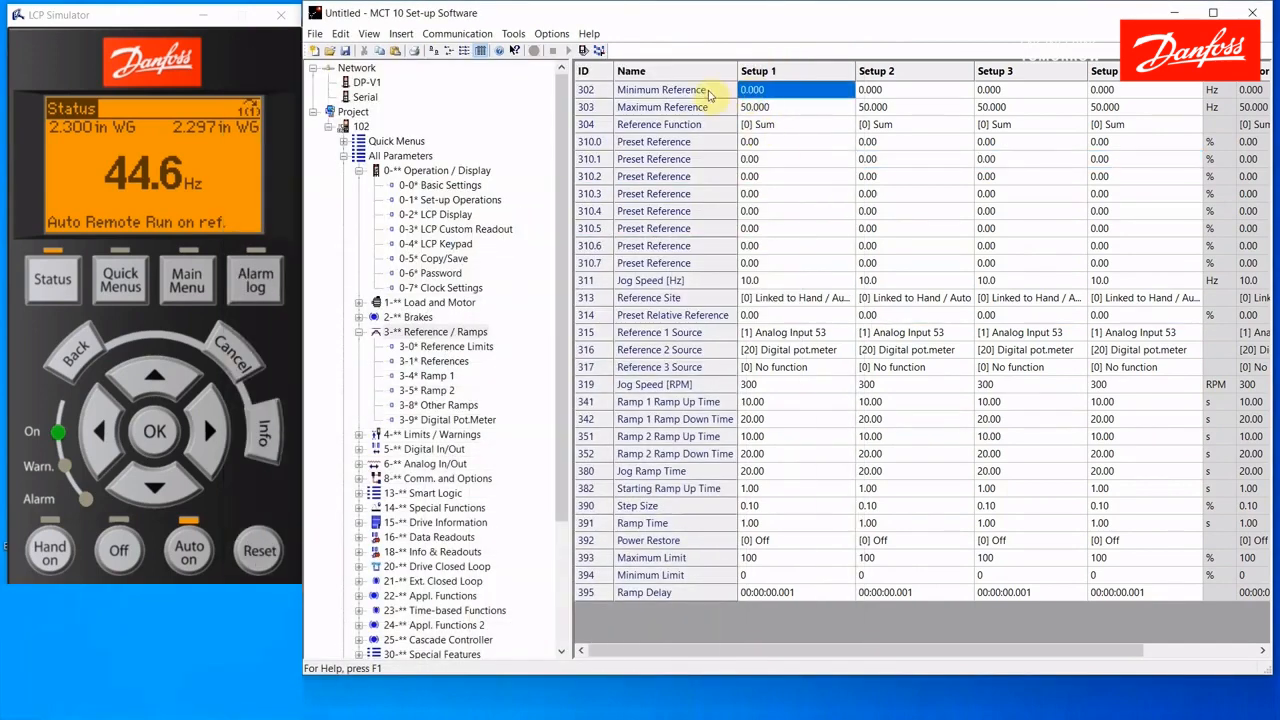
left_click(585, 90)
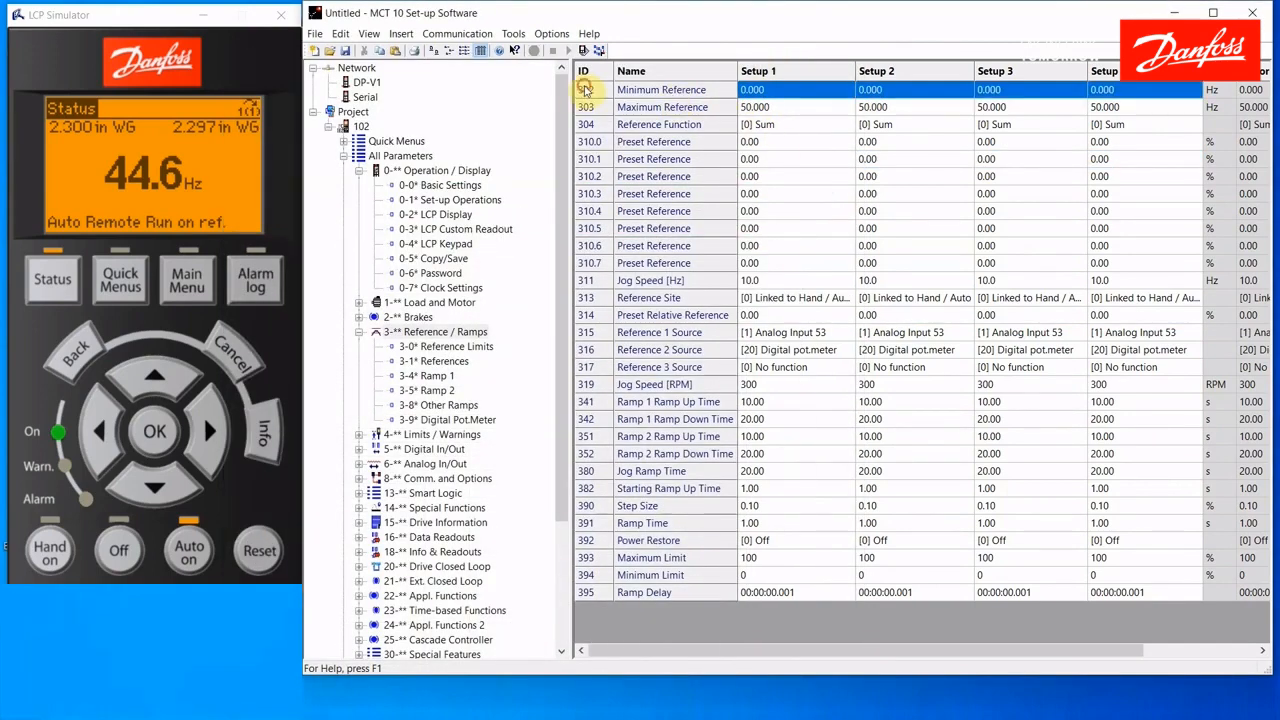
left_click(590, 211, "ctrl")
left_click(585, 281, "ctrl")
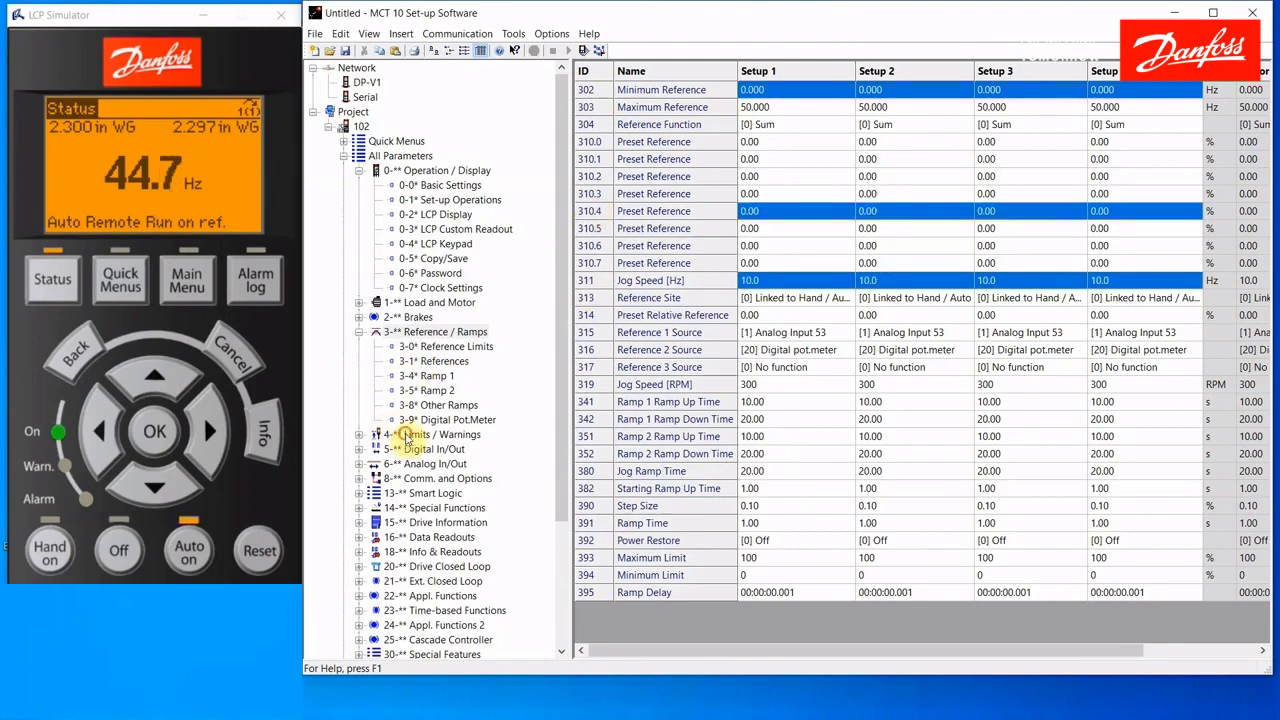
Show drive 102's Limits / Warnings group and copy parameter rows 410, 418 and 455.
left_click(408, 435)
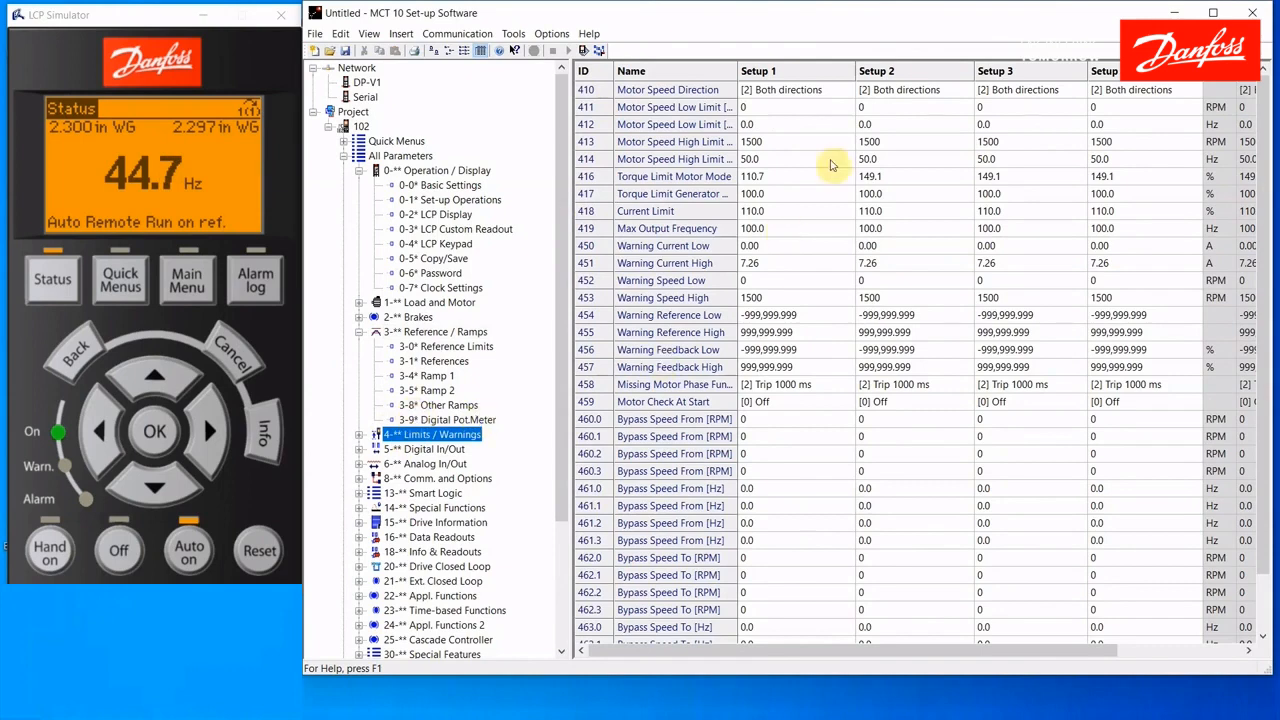
left_click(597, 93)
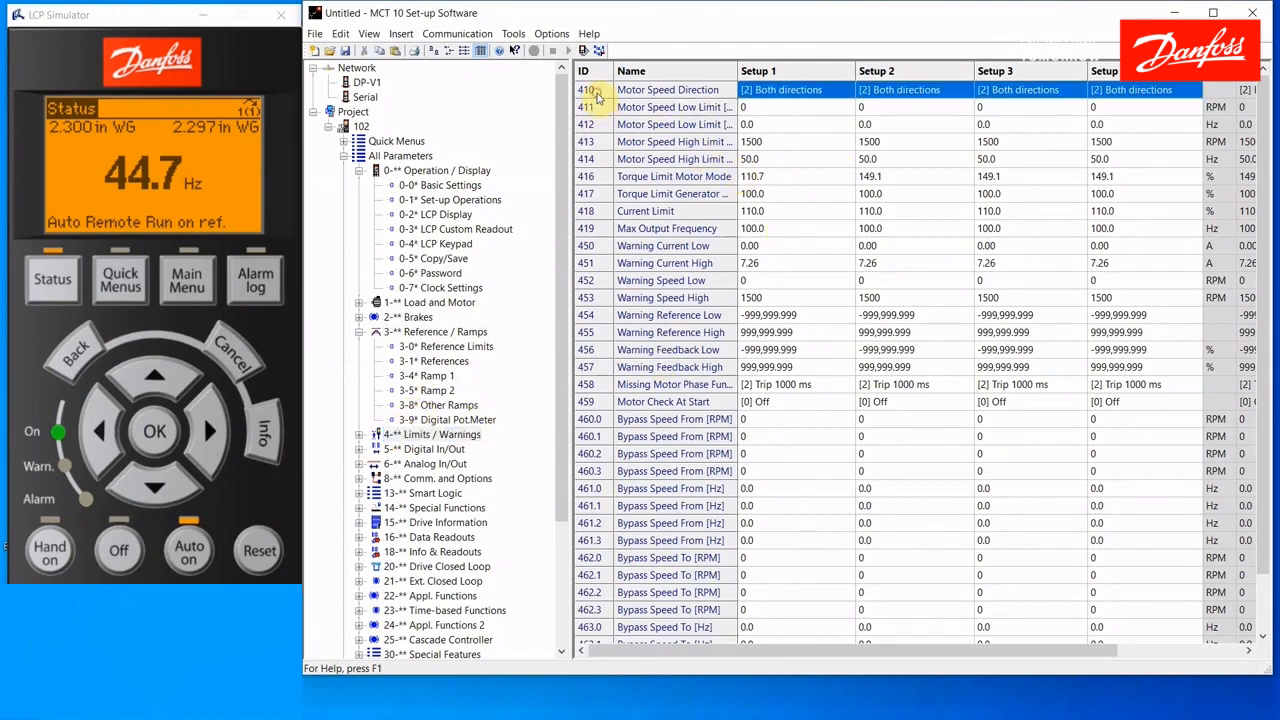
left_click(604, 213)
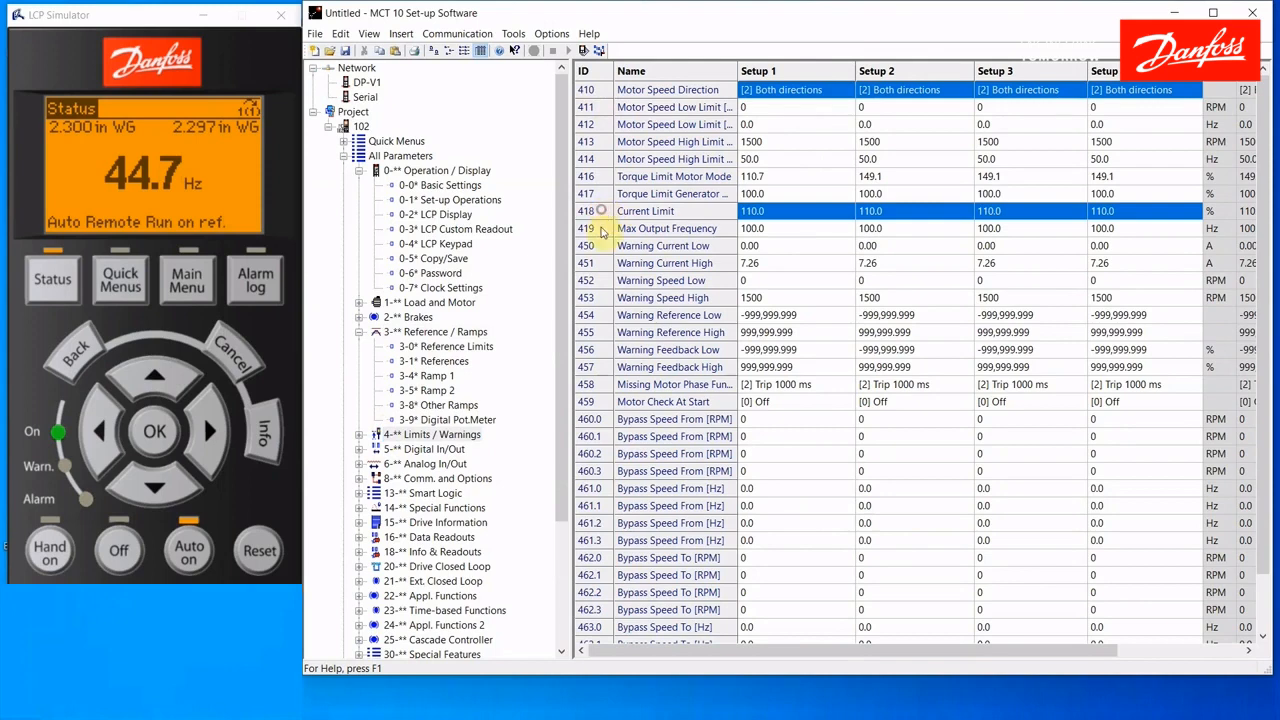
left_click(586, 335, "ctrl")
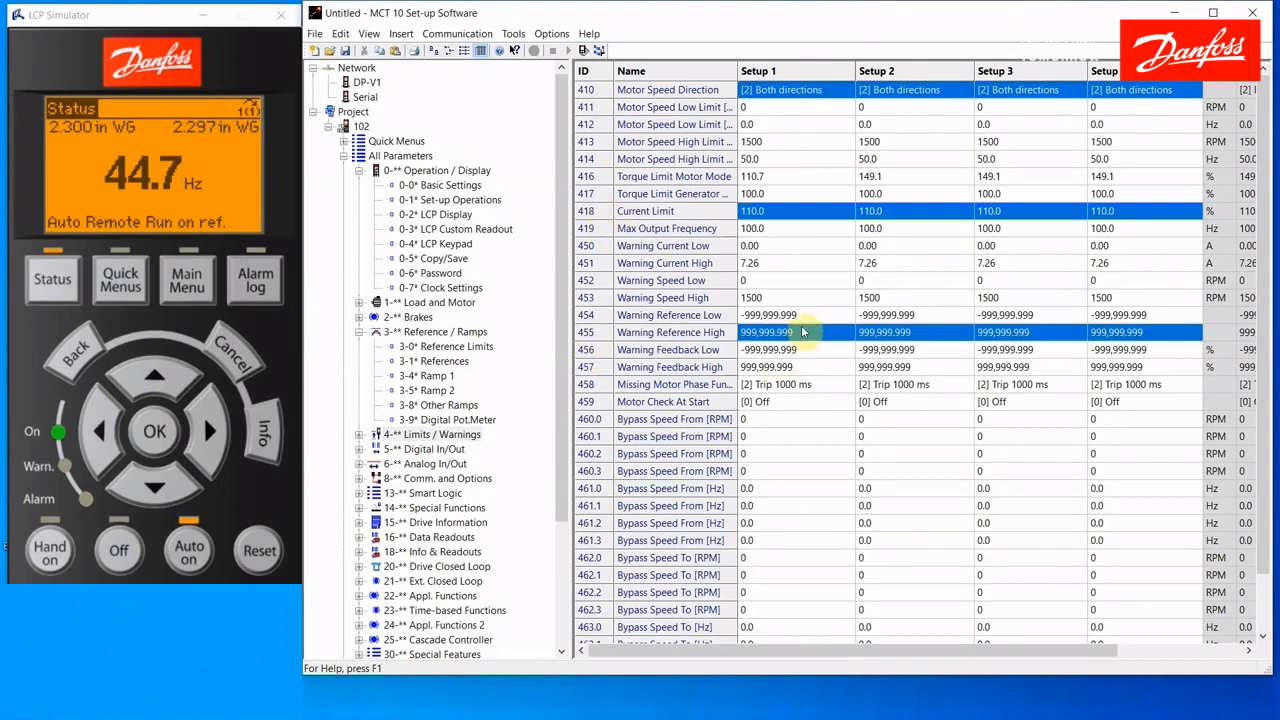
right_click(737, 332)
left_click(823, 349)
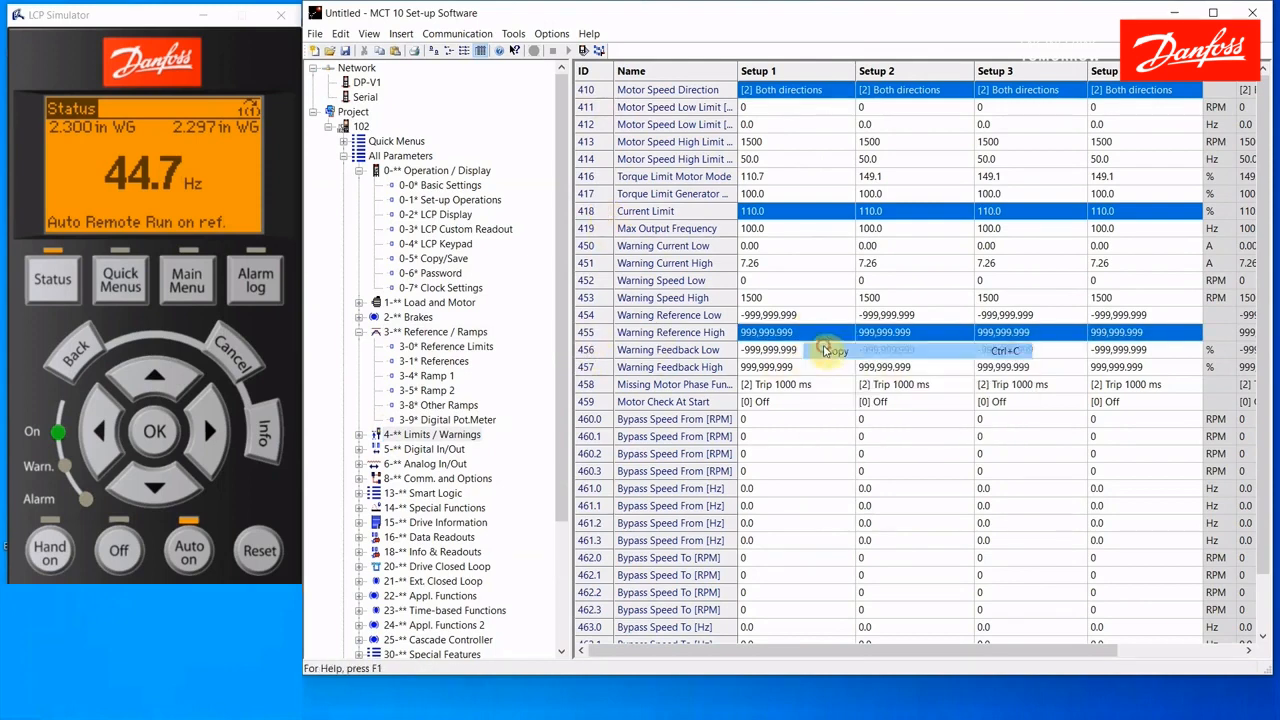
Paste the copied Limits / Warnings rows at cell A1 in Excel, undo the paste and minimize the workbook.
key("alt+Tab")
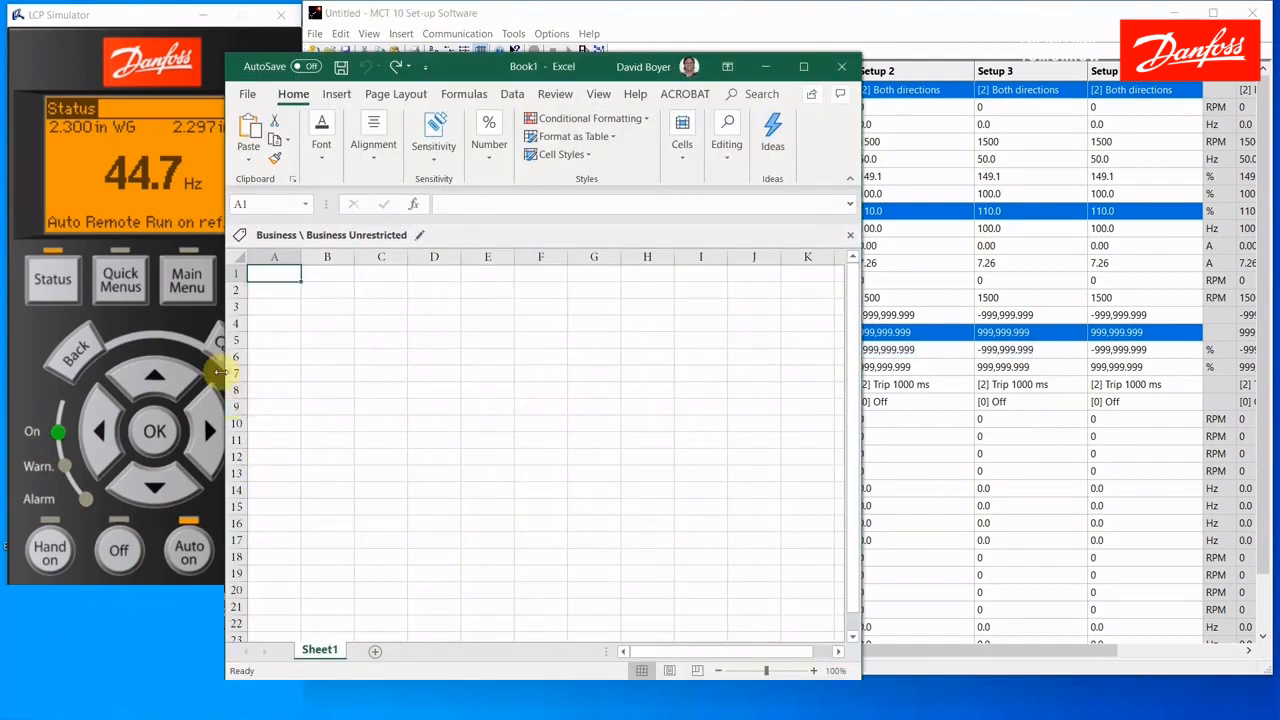
right_click(275, 273)
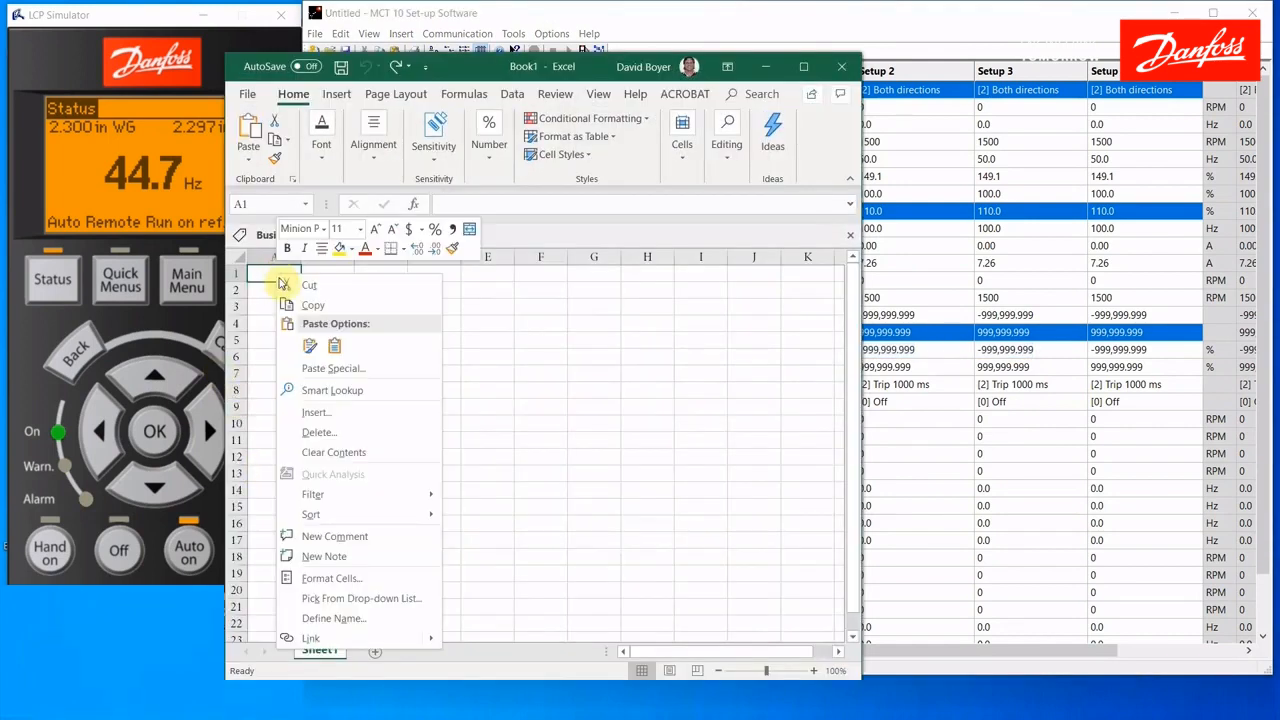
left_click(308, 343)
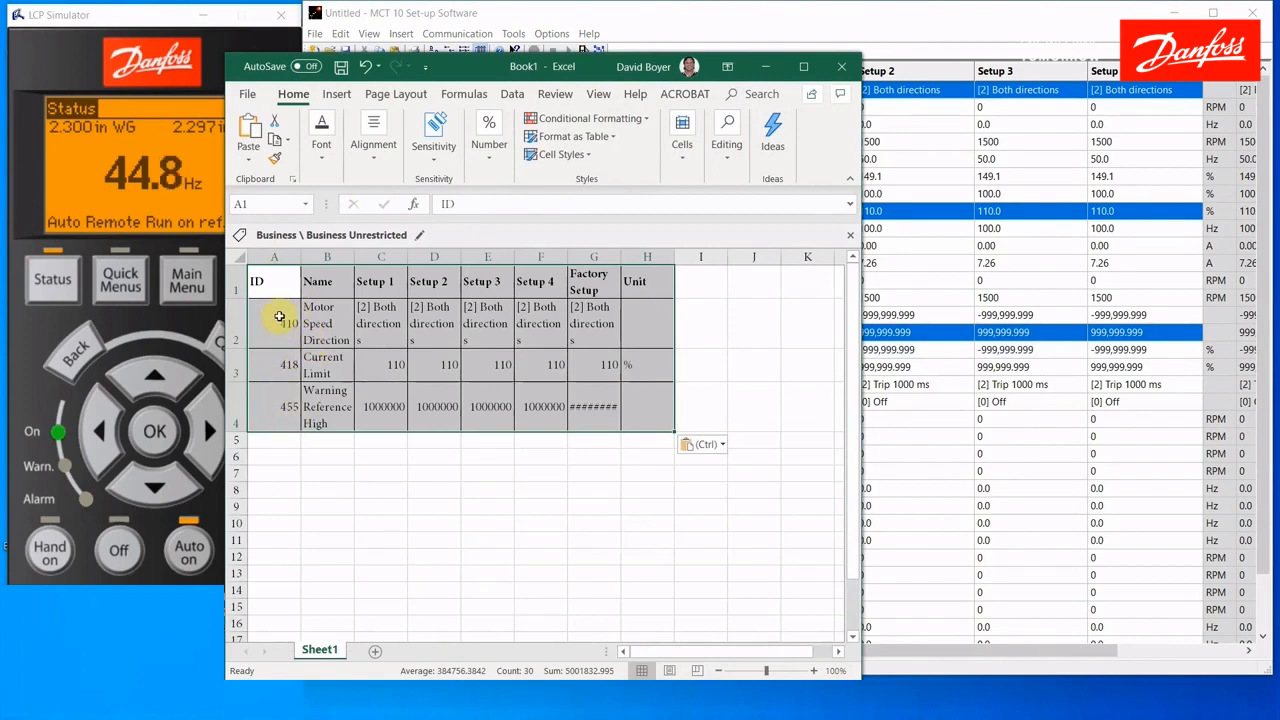
left_click(366, 65)
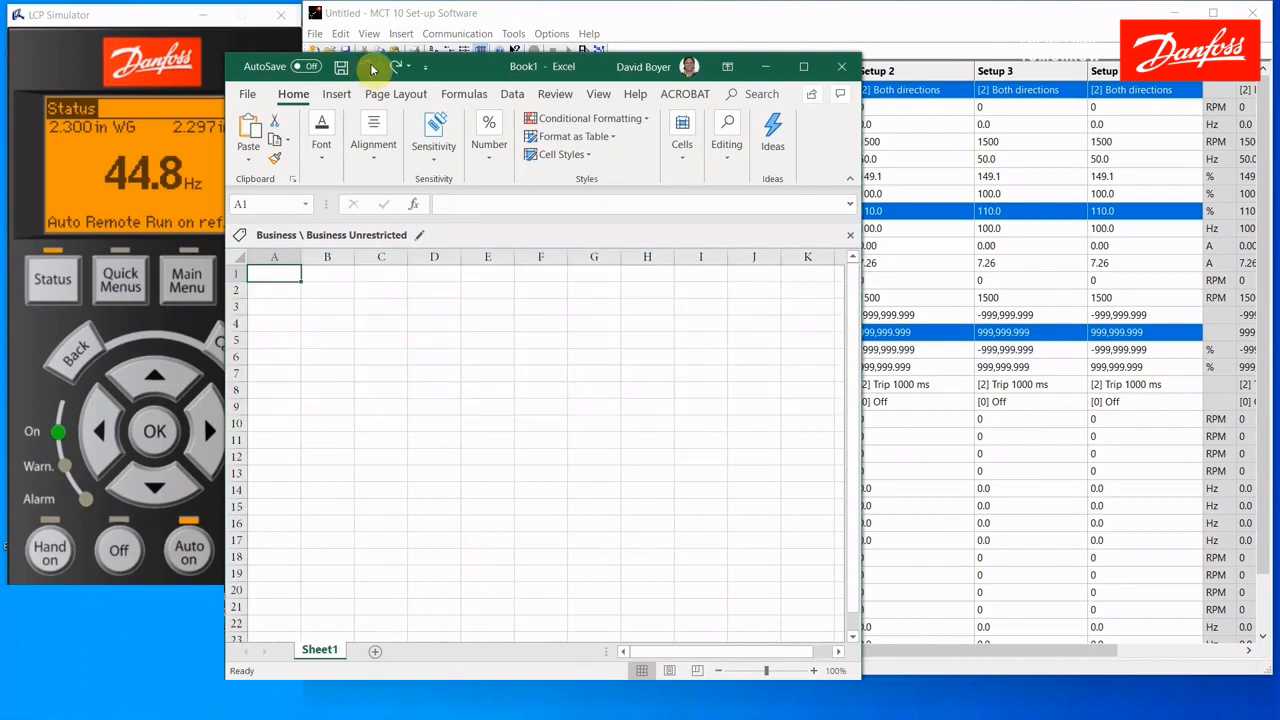
left_click(770, 67)
Collapse the Reference / Ramps and Operation / Display groups and show the All Parameters list of drive 102.
left_click(768, 92)
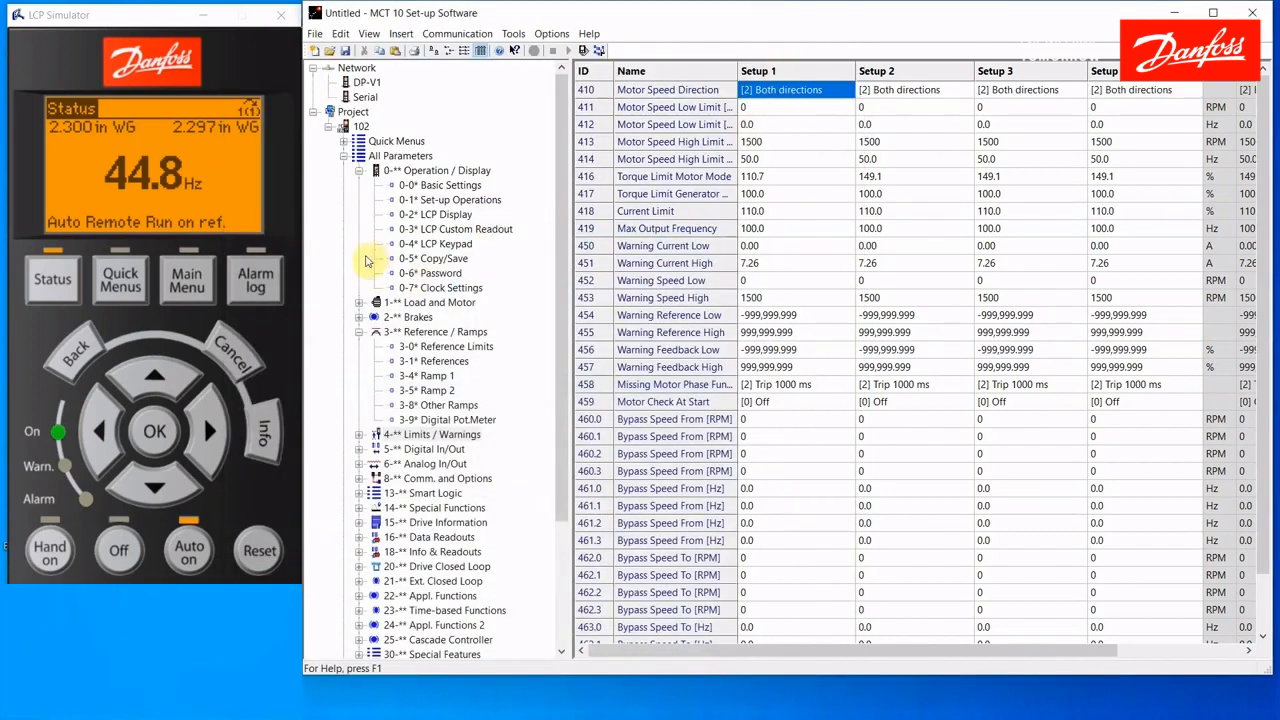
left_click(360, 332)
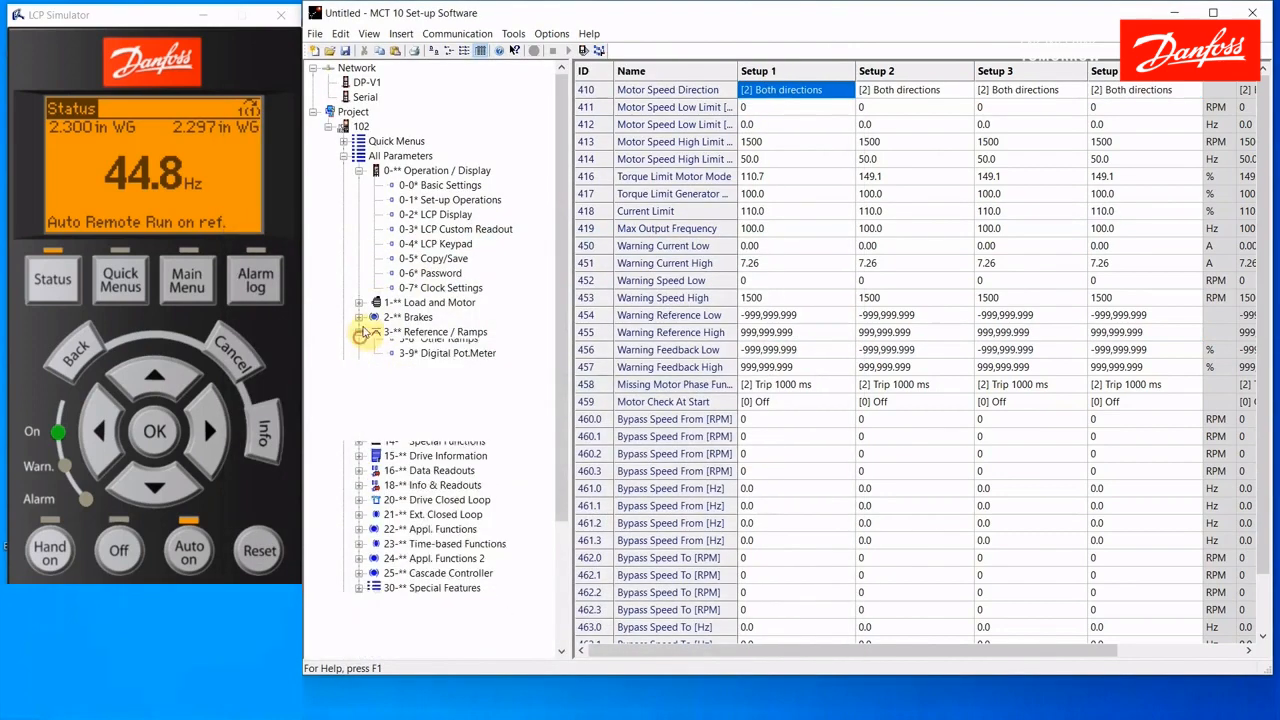
left_click(359, 171)
left_click(395, 155)
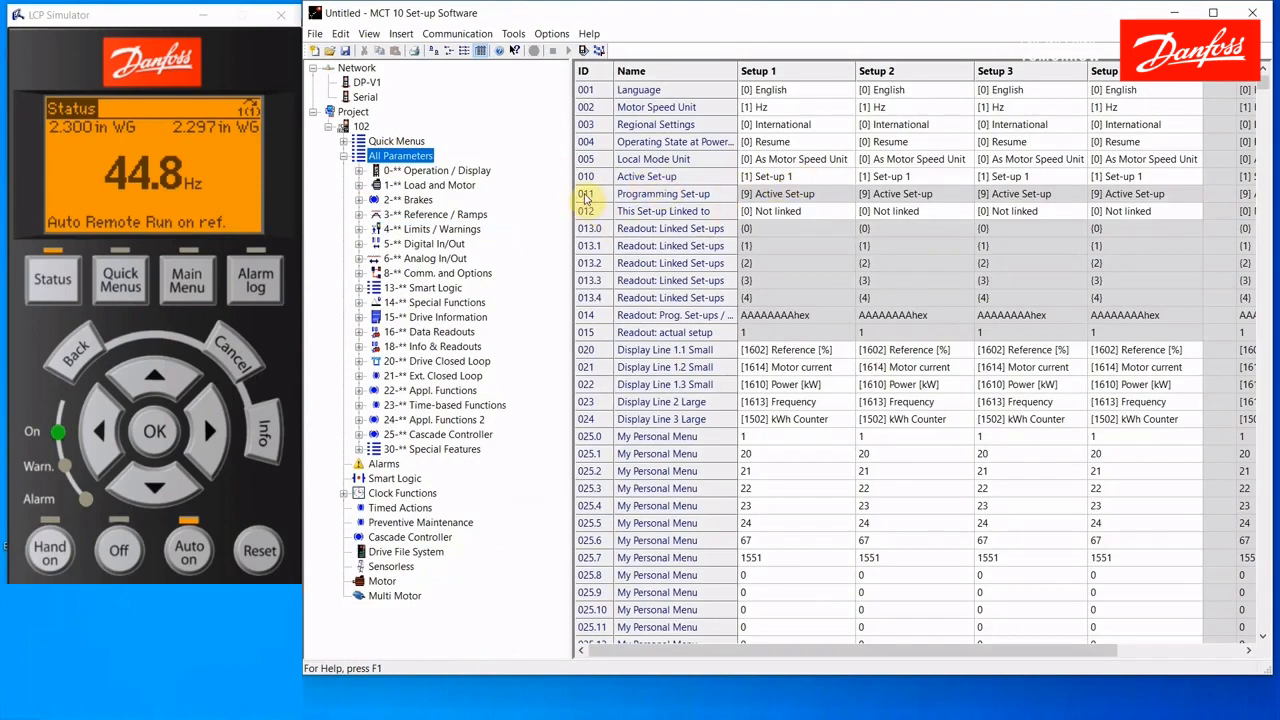
Select parameter rows 011, 021, 304, 315, 650 and 1523.15 in the All Parameters list and copy them.
left_click(585, 195)
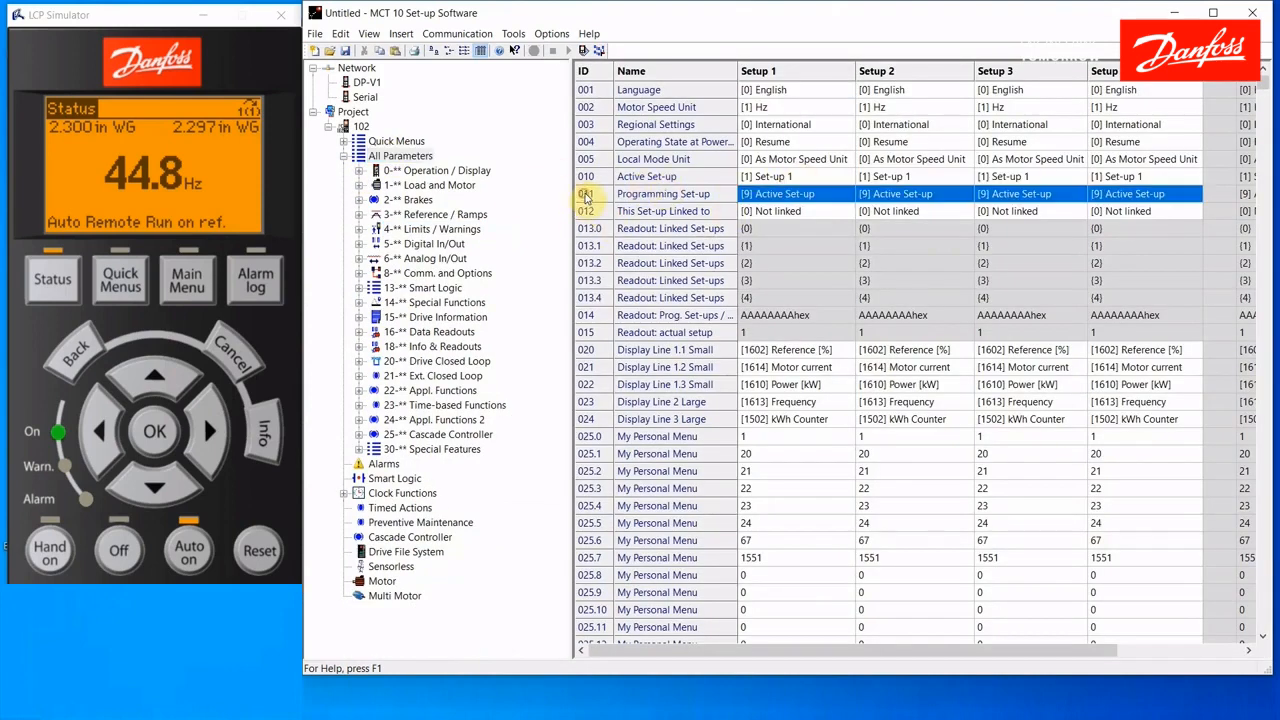
left_click(589, 369)
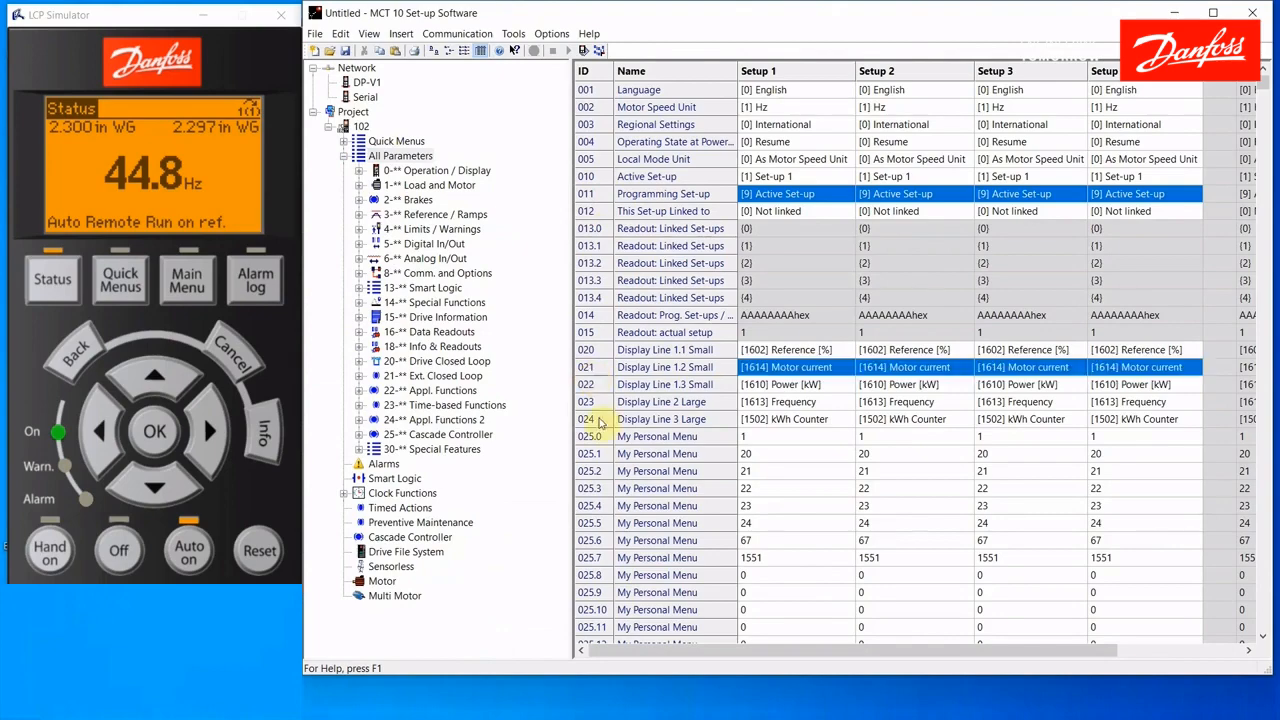
scroll(620, 463, "down", 10)
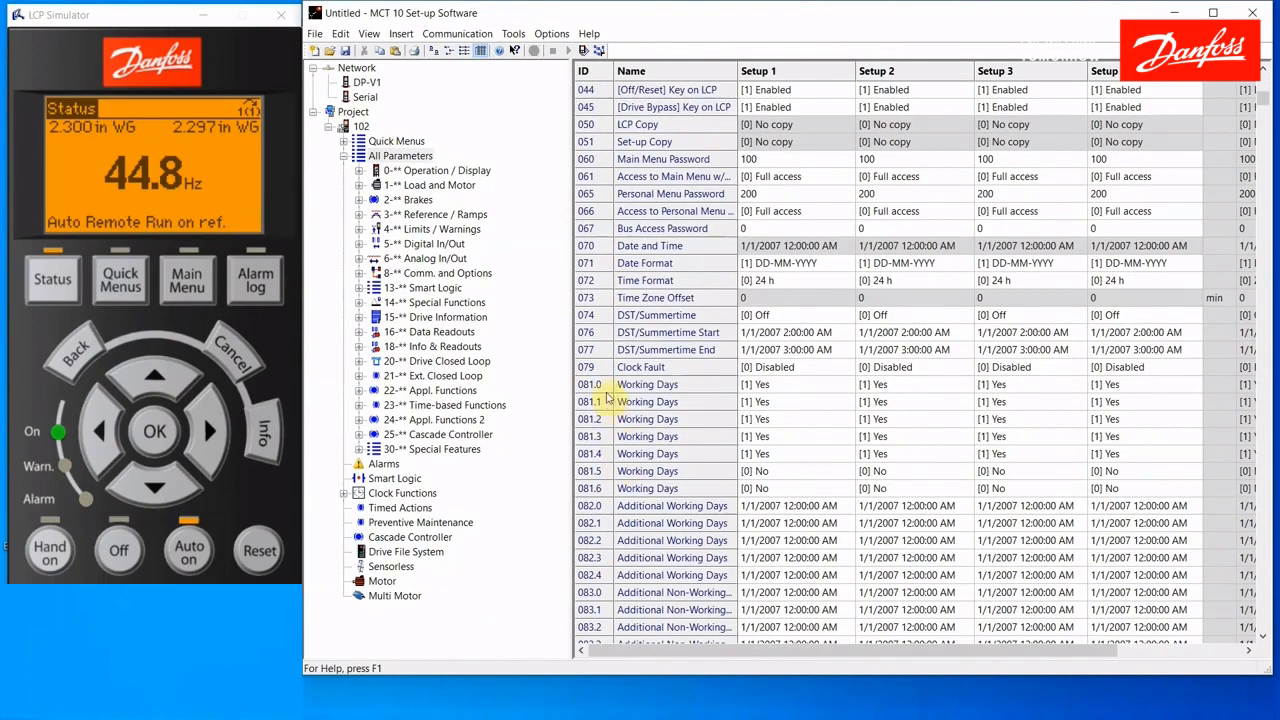
scroll(597, 380, "down", 15)
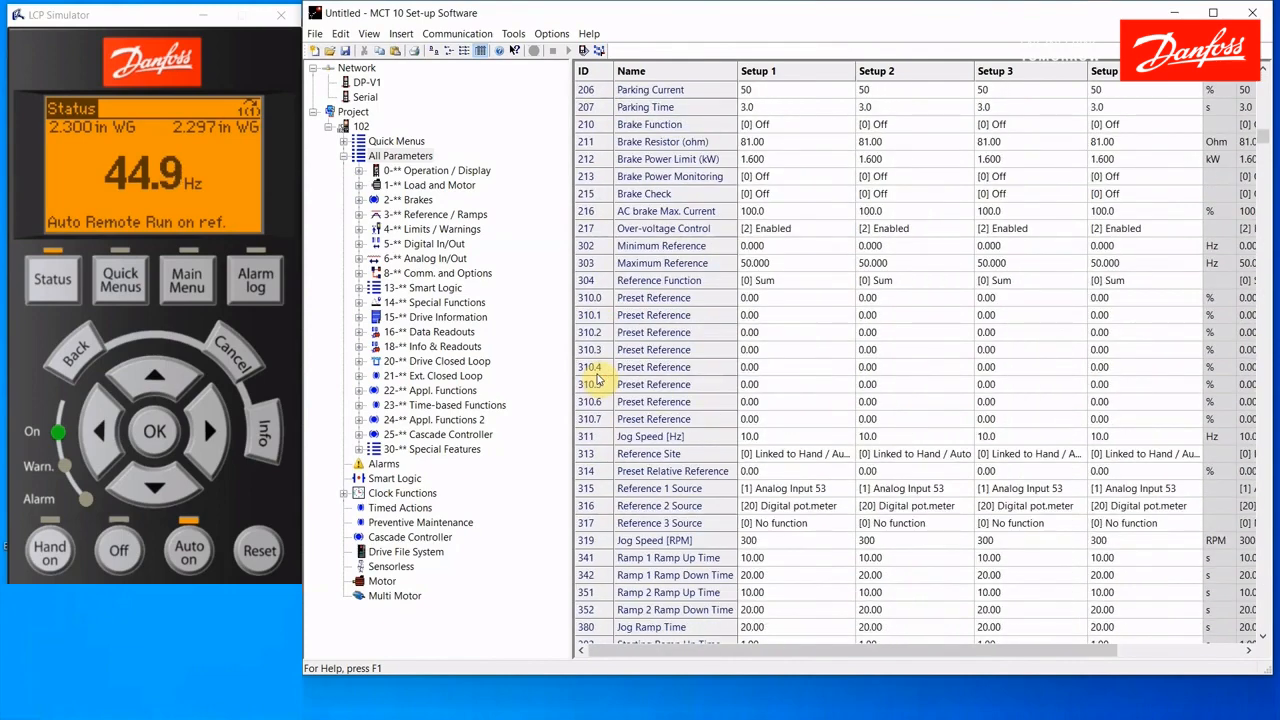
left_click(588, 283)
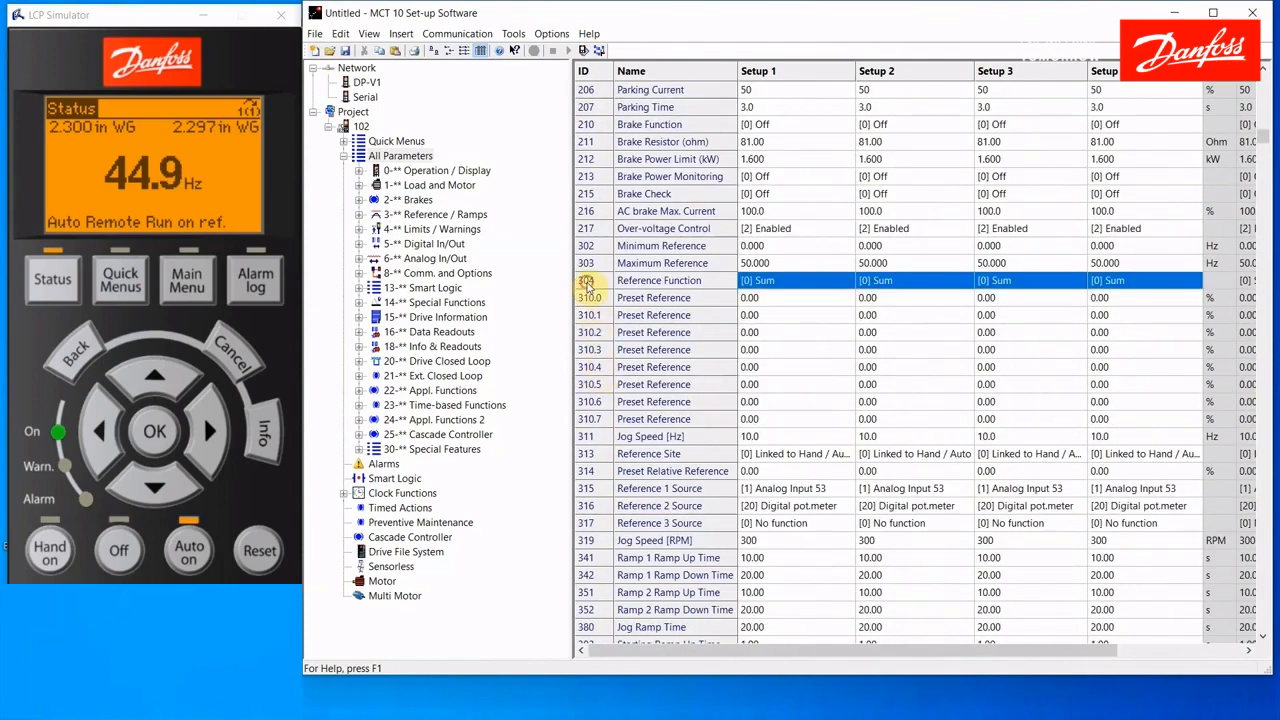
left_click(588, 489, "ctrl")
scroll(590, 493, "down", 20)
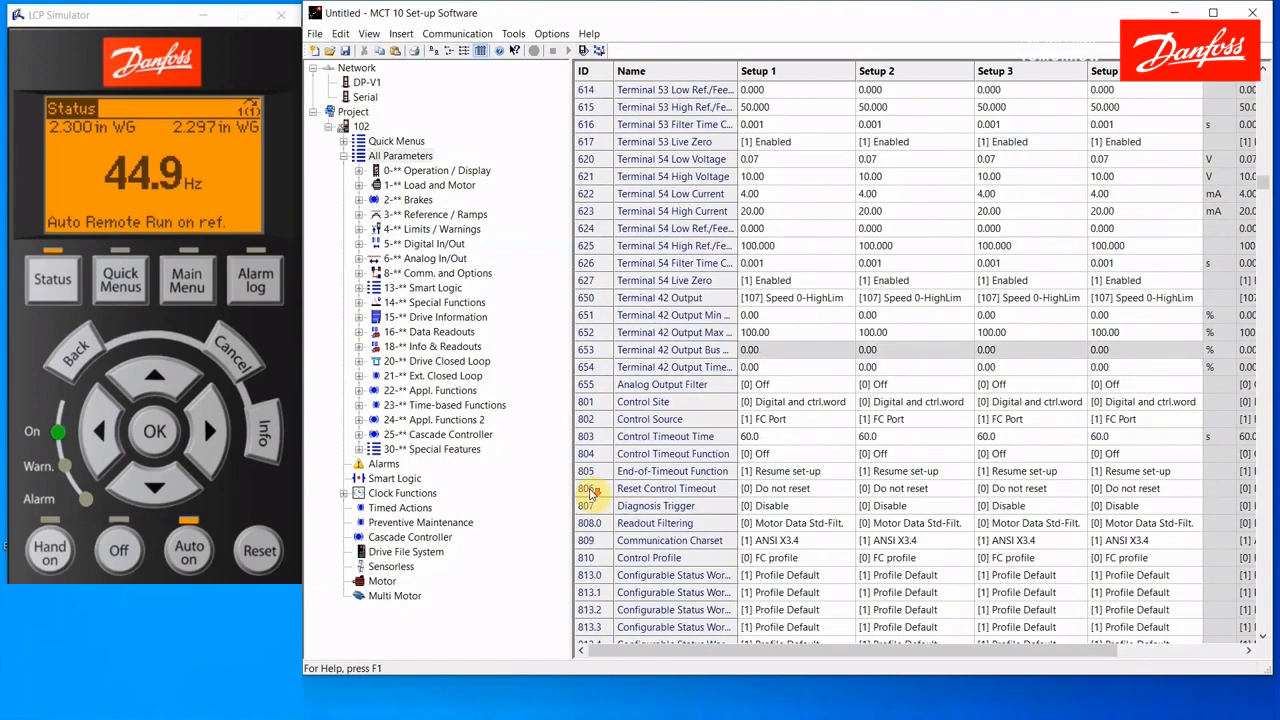
left_click(589, 299, "ctrl")
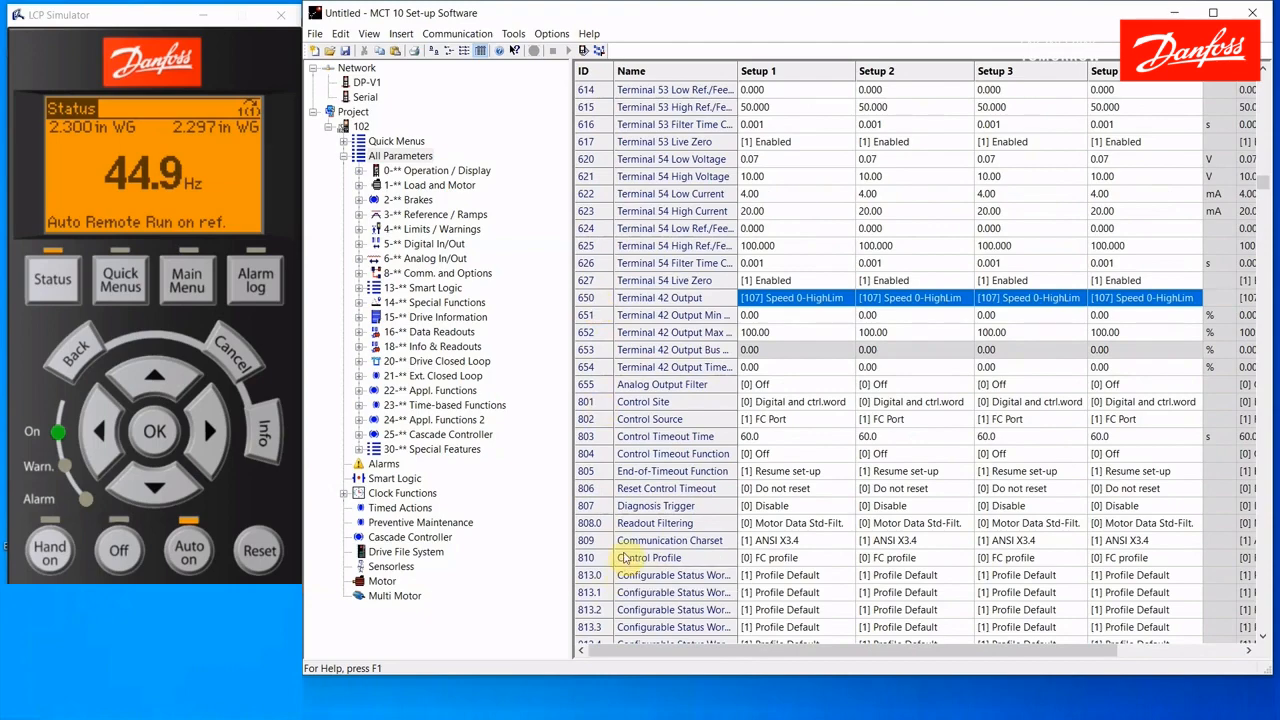
scroll(575, 590, "down", 20)
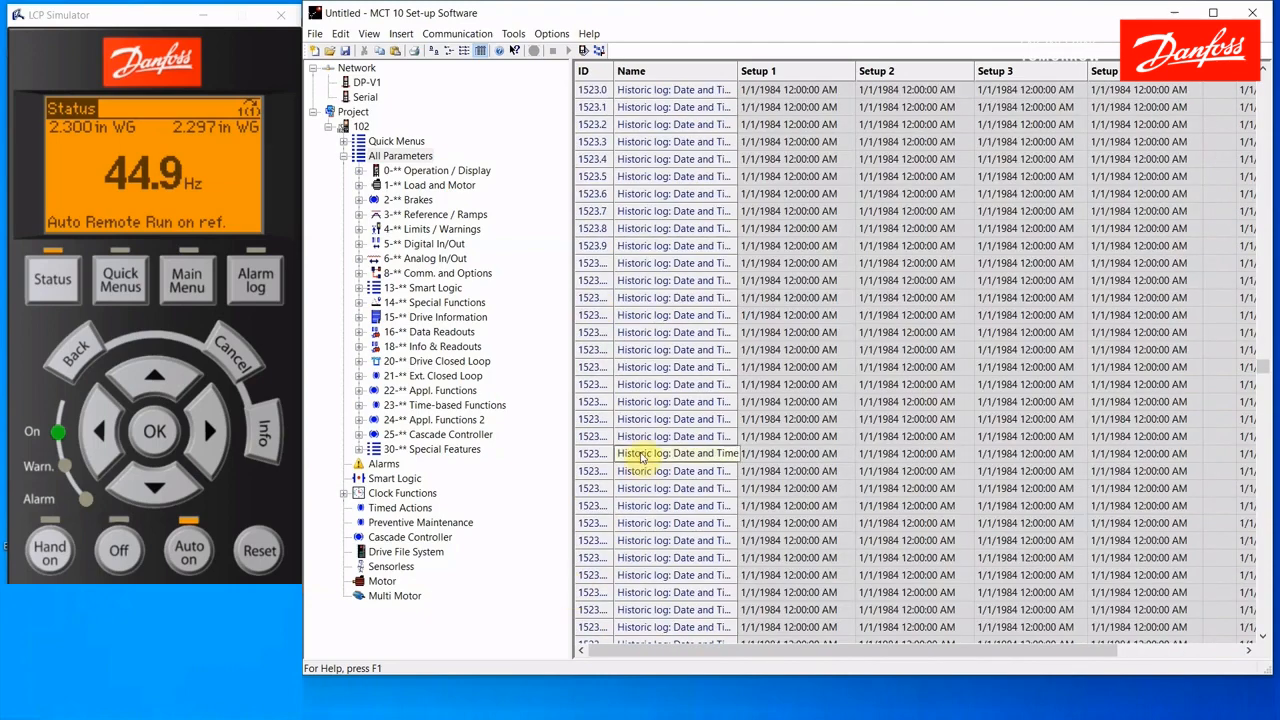
left_click(587, 352, "ctrl")
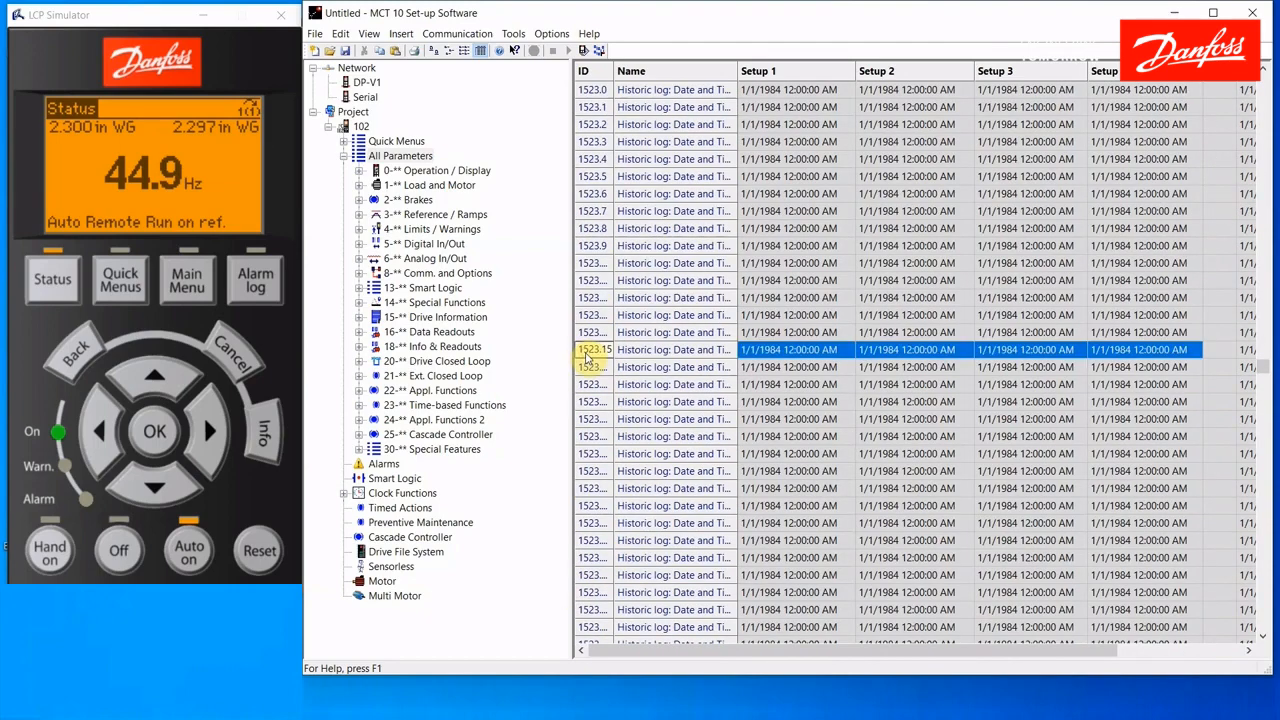
right_click(803, 351)
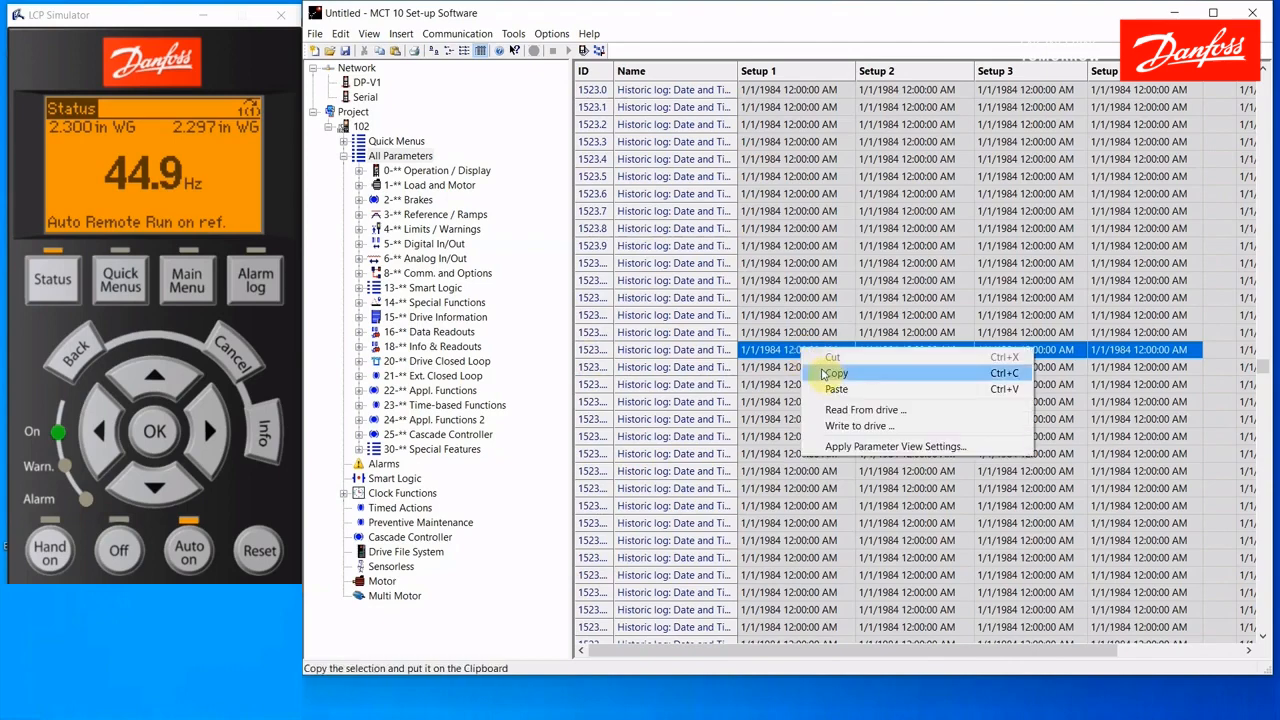
left_click(822, 368)
Switch to Excel, paste the copied All Parameters rows at cell A1, then undo the paste and minimize the workbook.
key("alt+Tab")
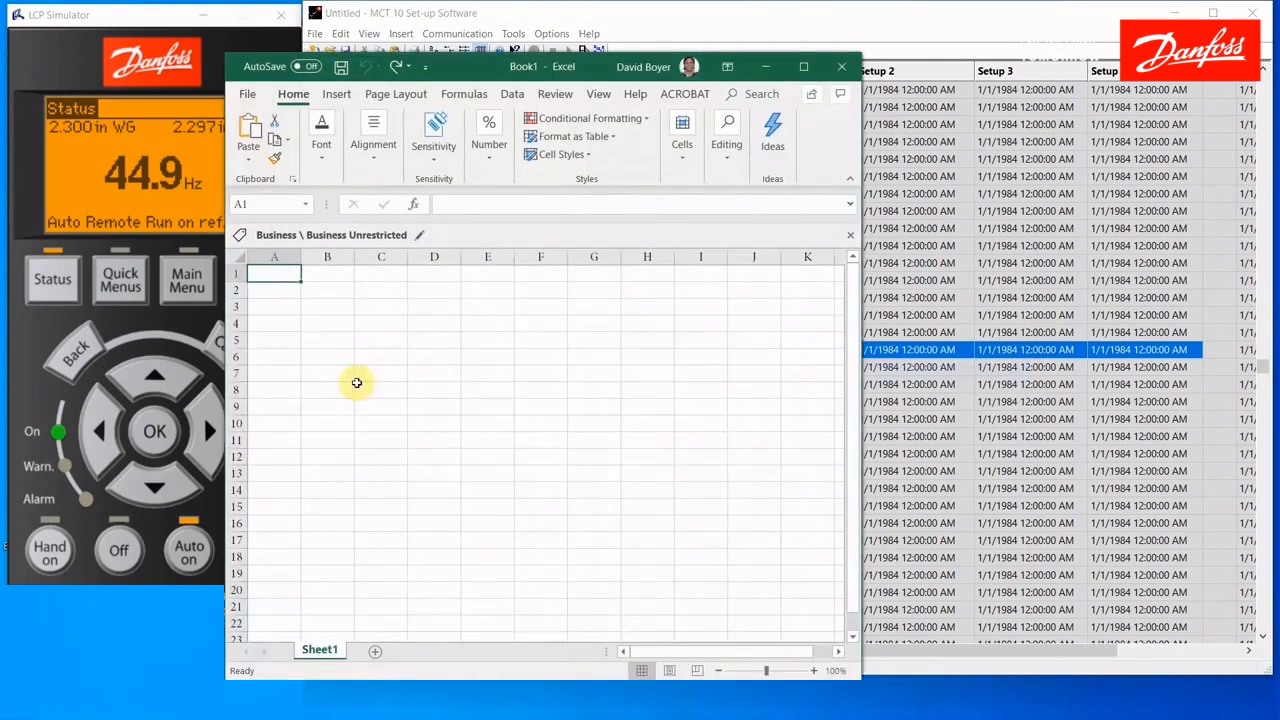
right_click(283, 275)
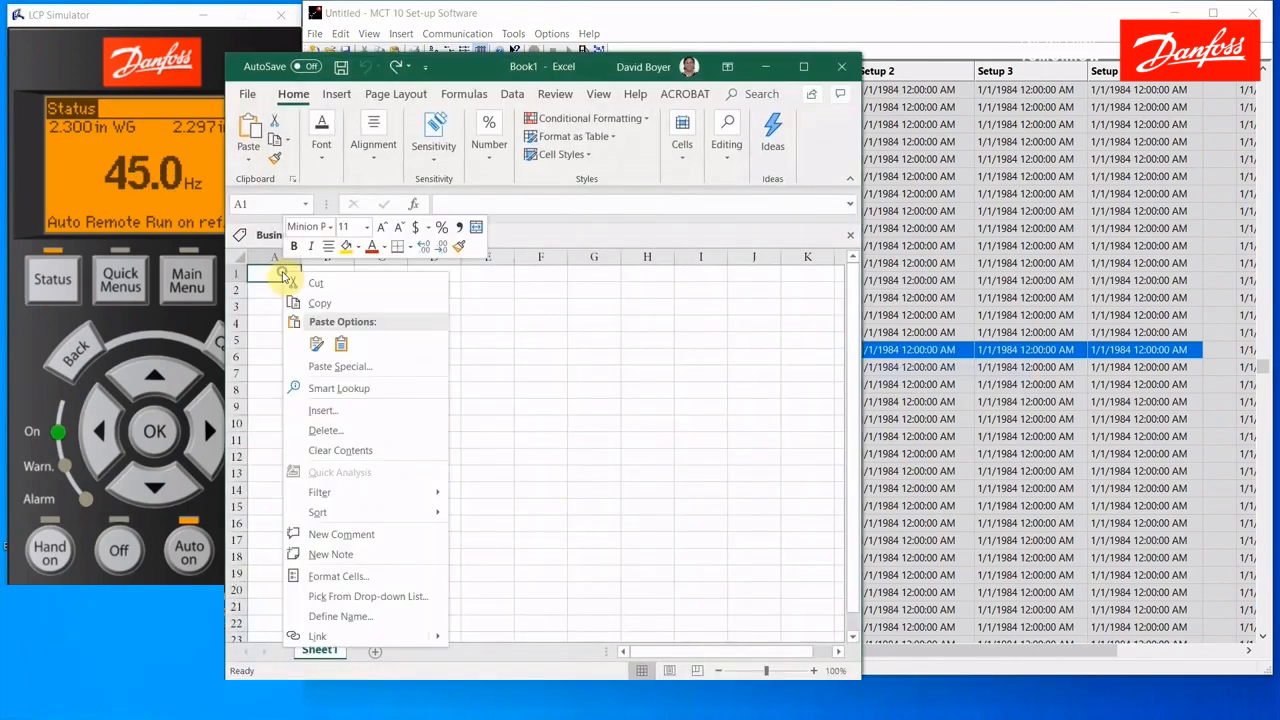
left_click(316, 344)
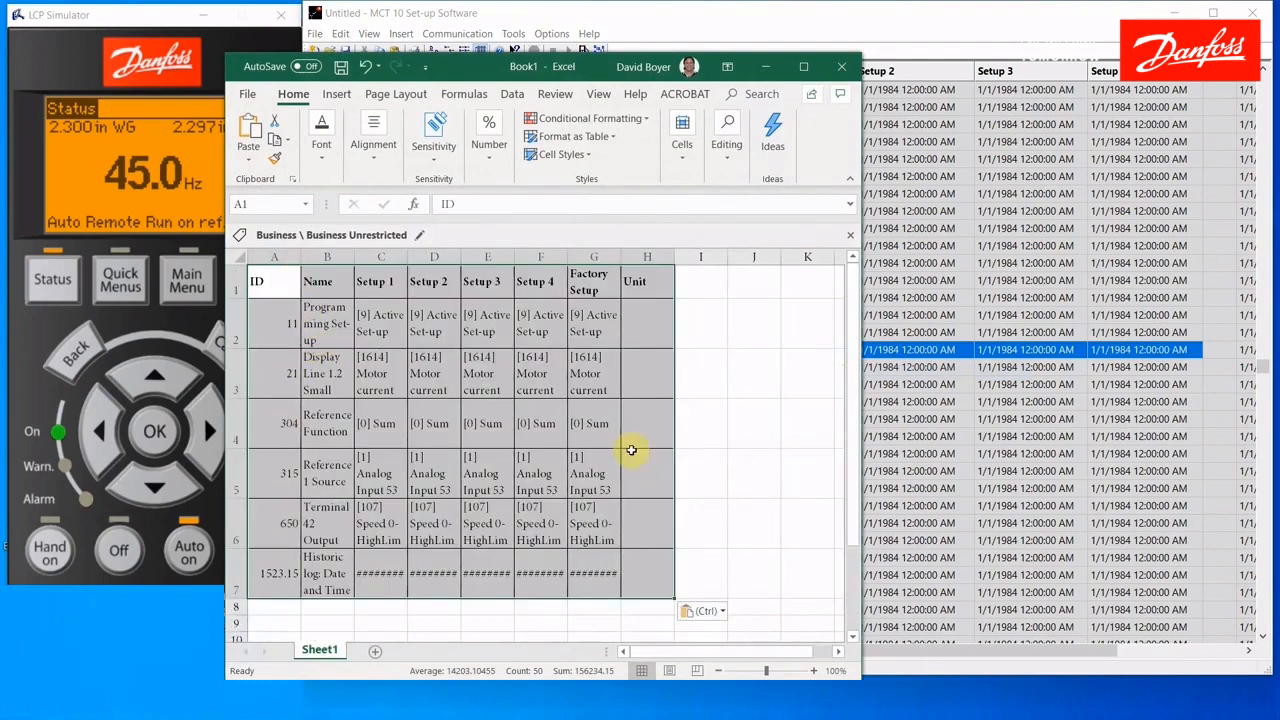
left_click(366, 67)
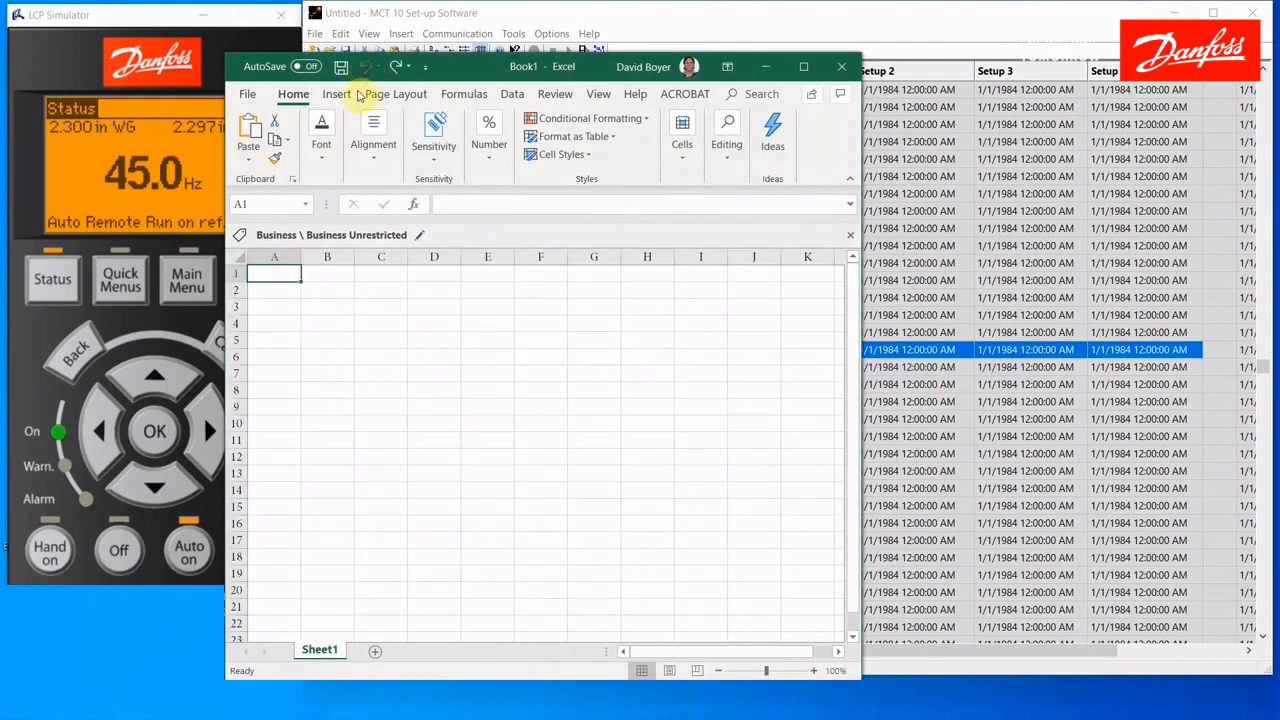
left_click(765, 66)
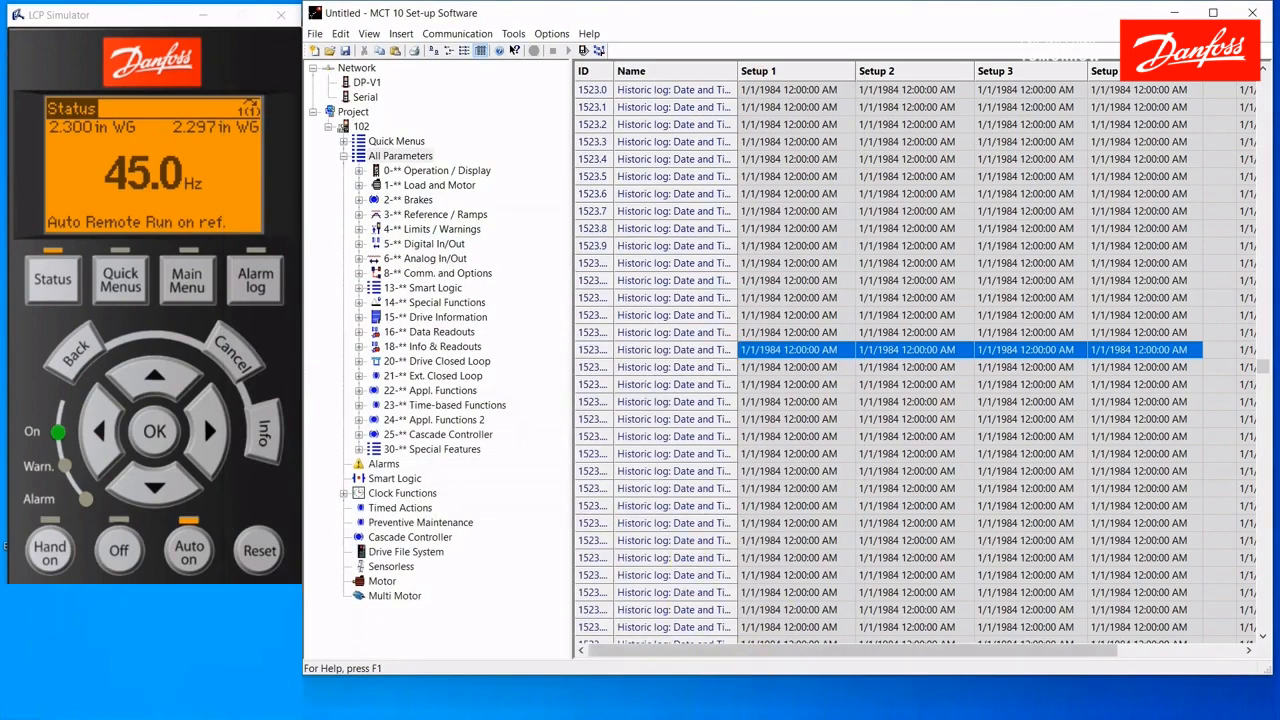
Switch to Word, paste the copied parameter rows into the blank document, then undo the paste and minimize the document.
key("alt+Tab")
right_click(467, 482)
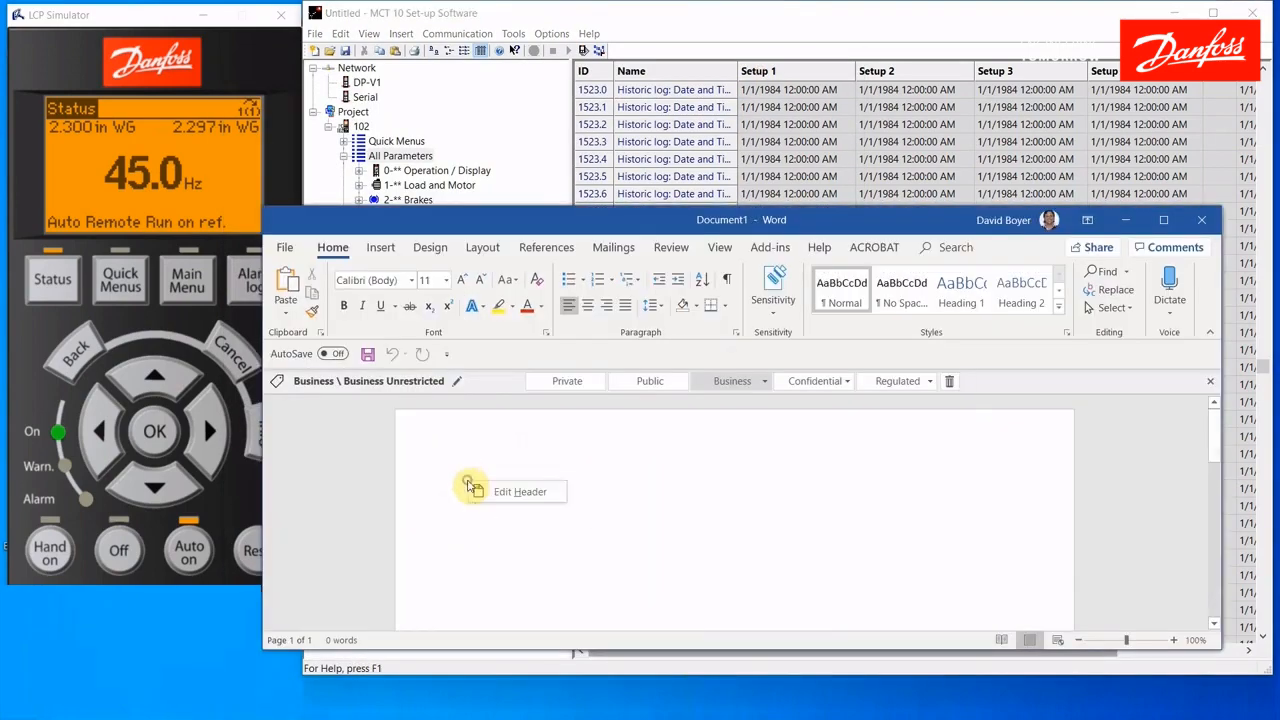
left_click(475, 578)
right_click(476, 580)
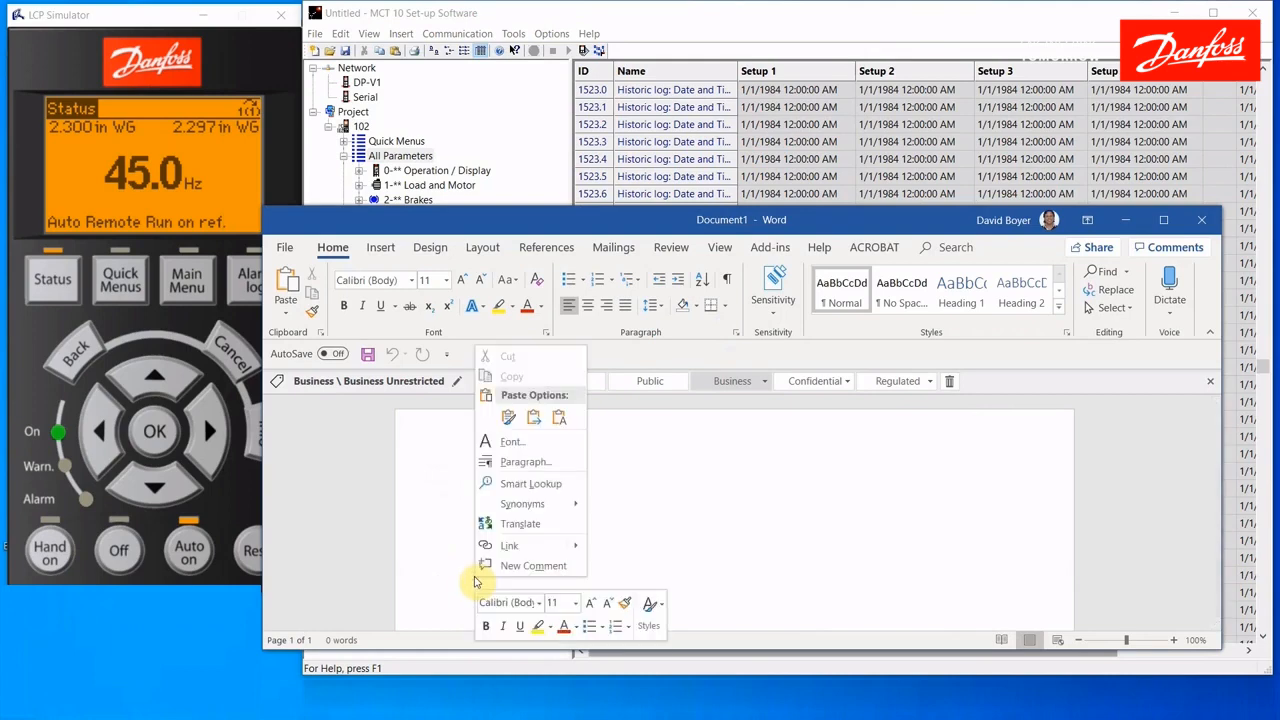
left_click(508, 419)
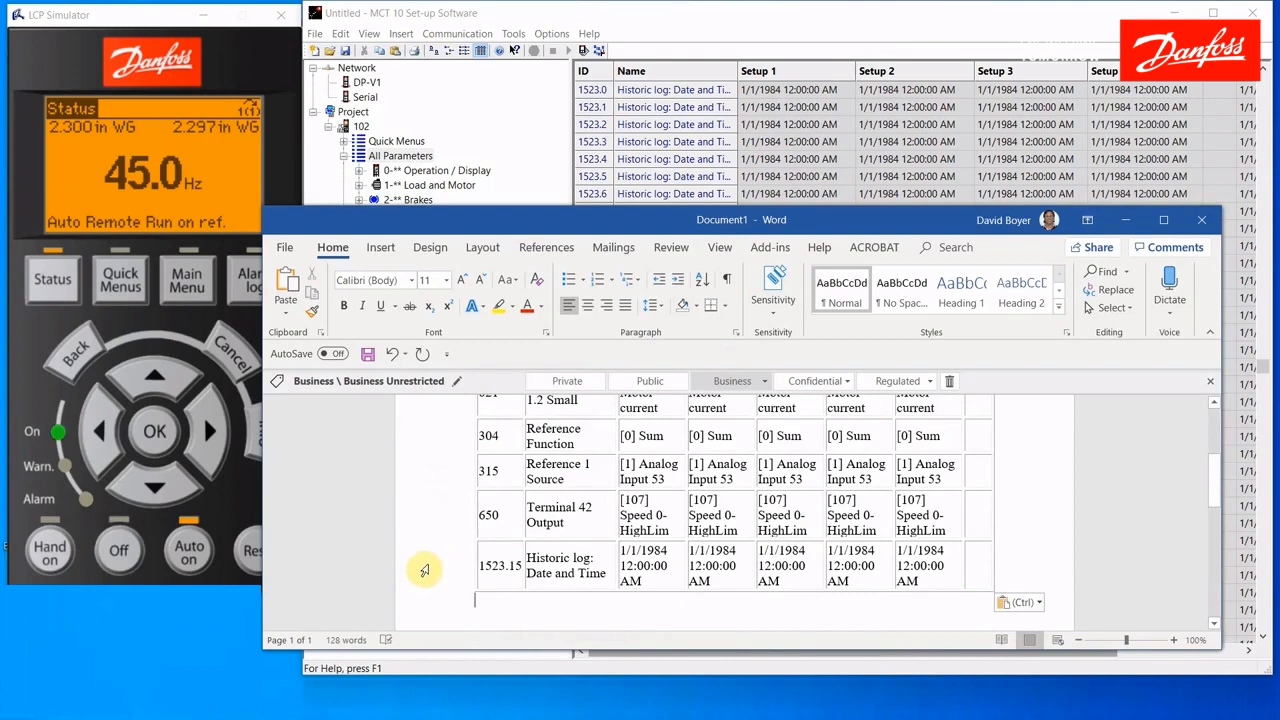
left_click(392, 355)
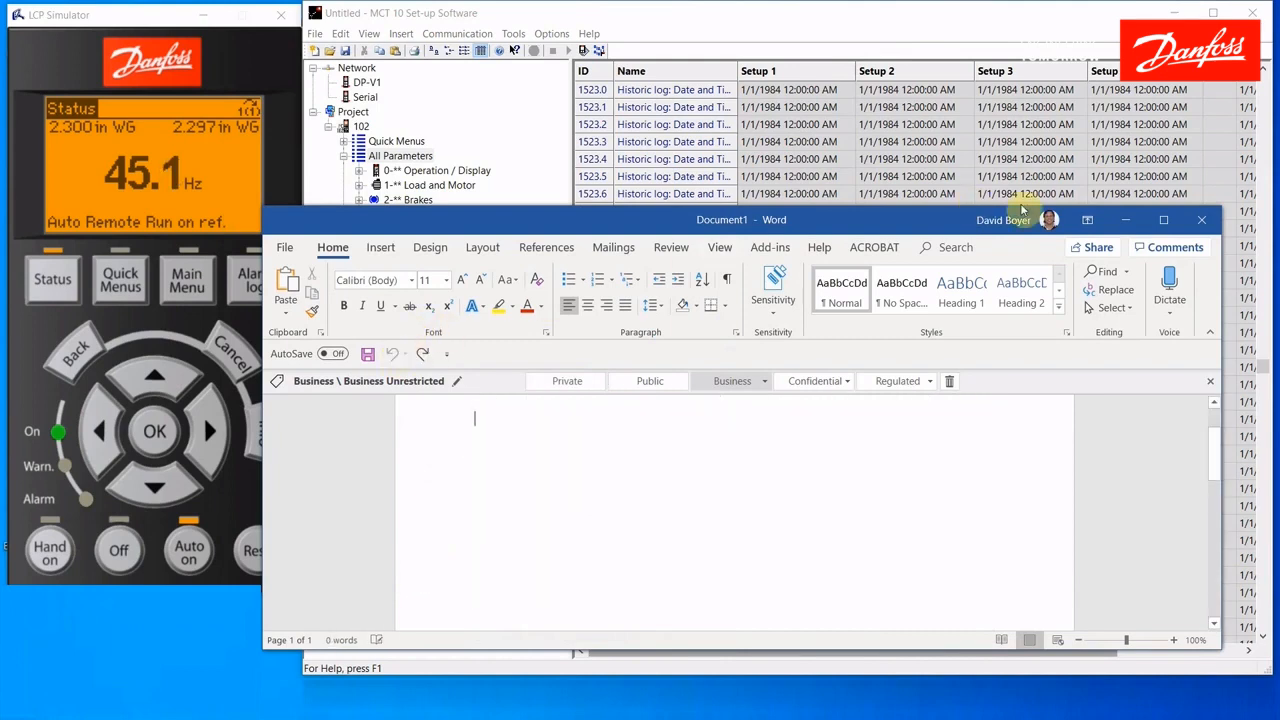
left_click(1125, 219)
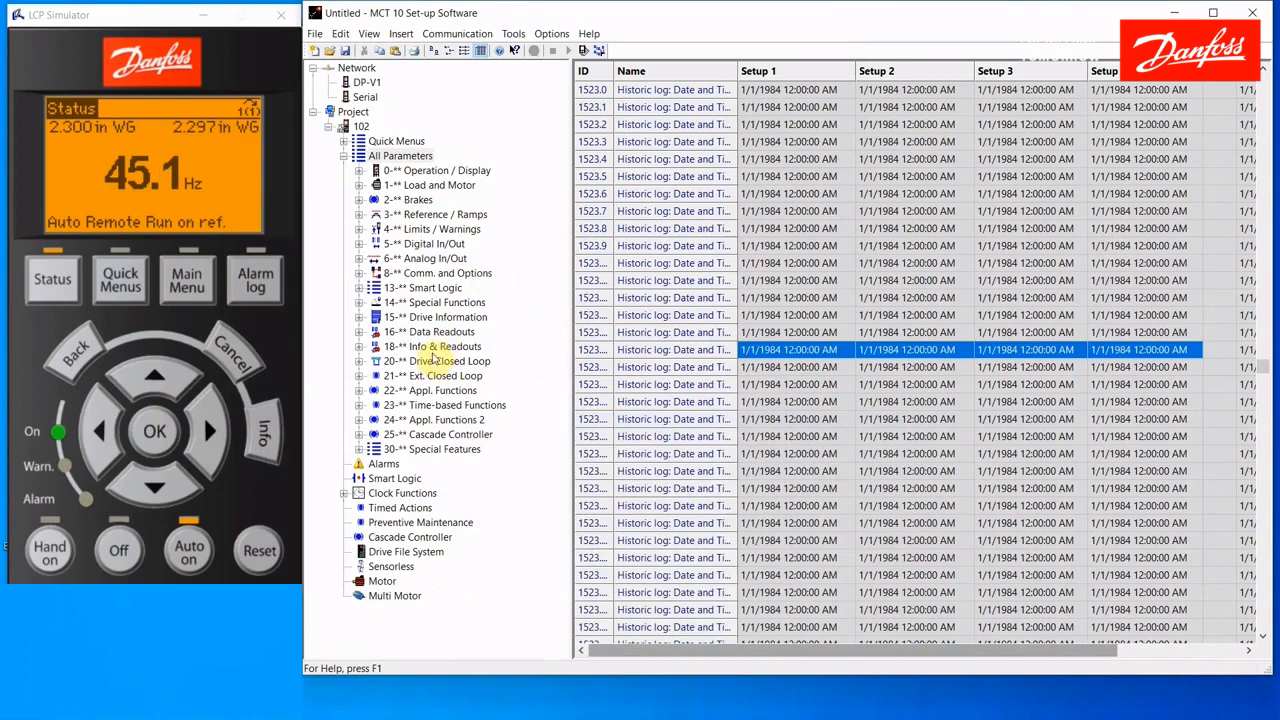
Create a new parameter folder under project drive 102.
left_click(399, 157)
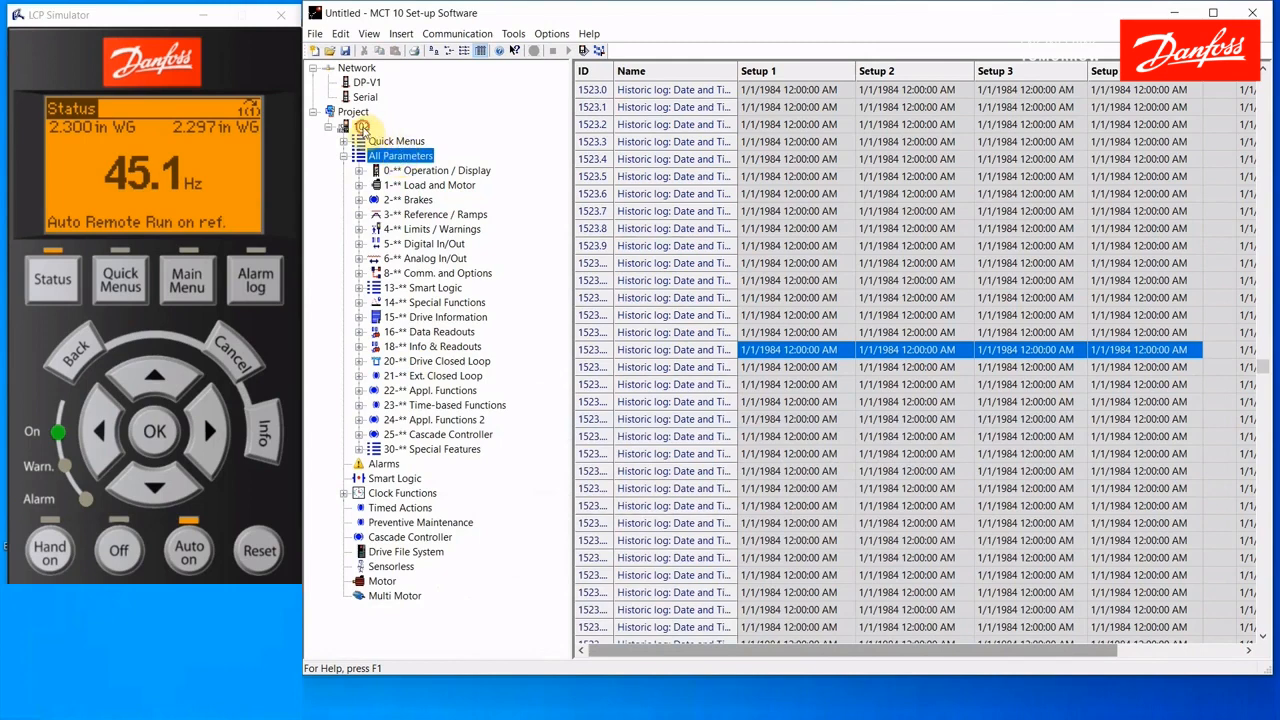
left_click(361, 127)
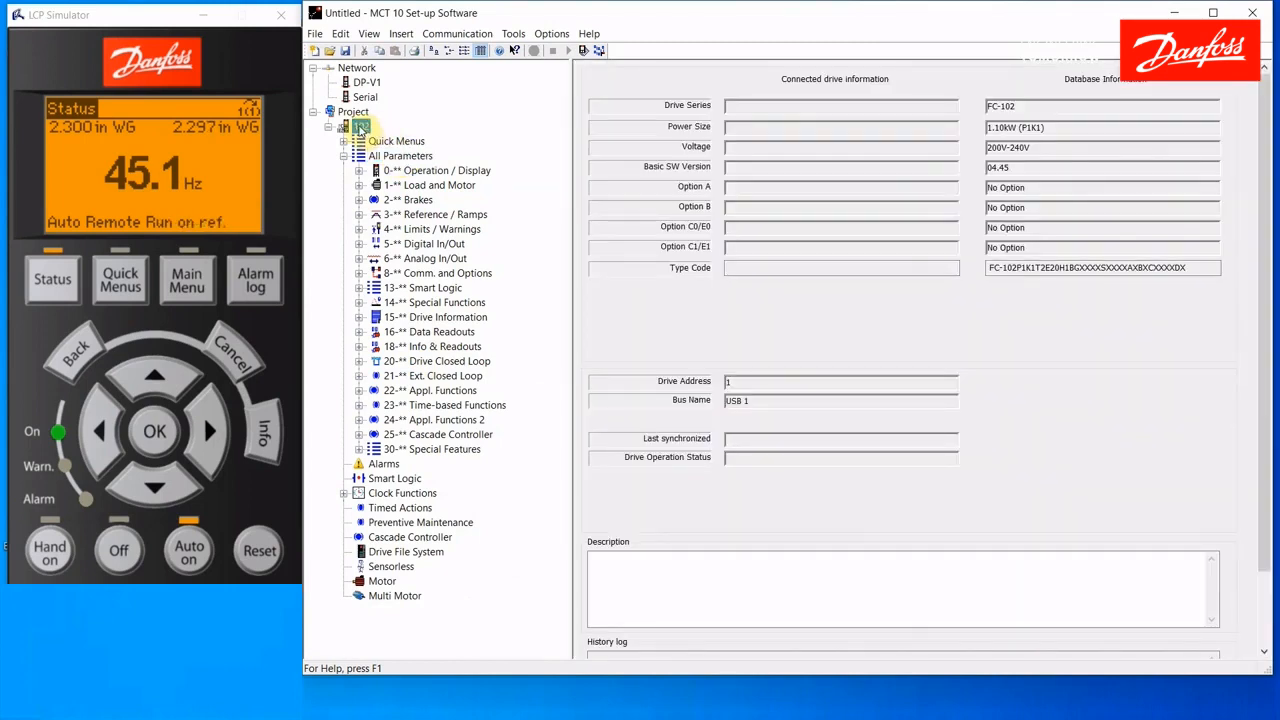
right_click(361, 128)
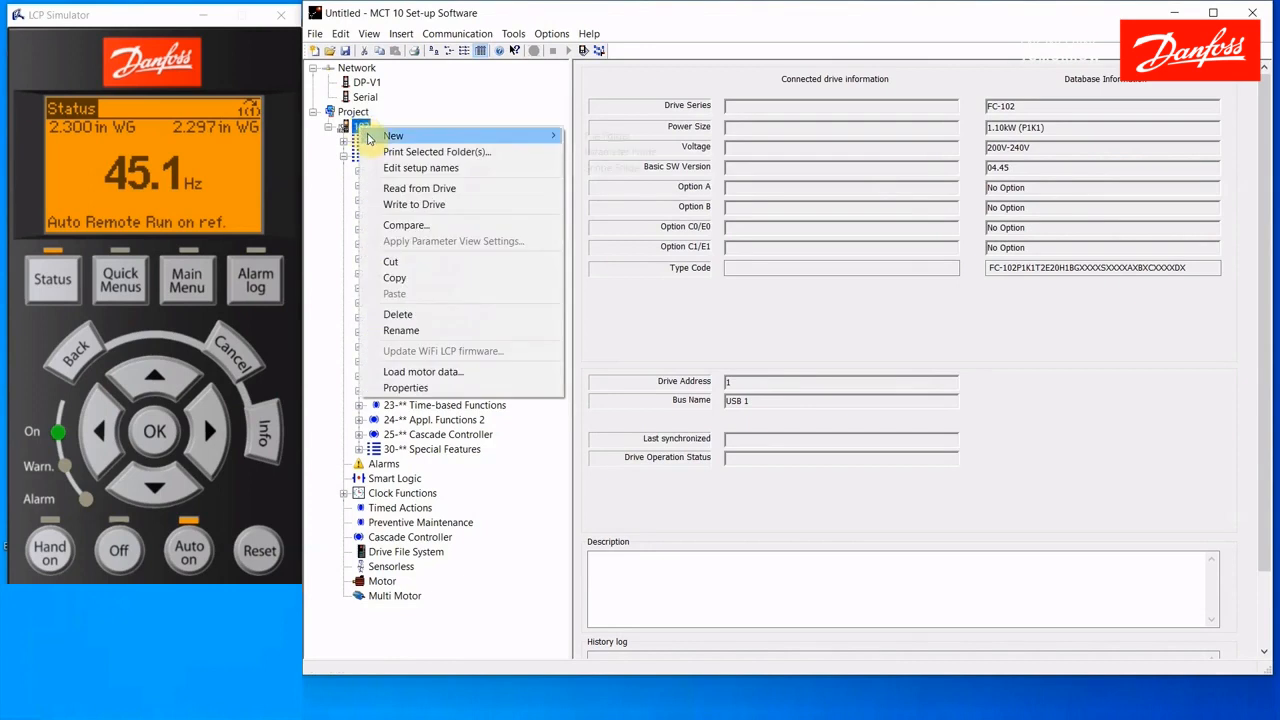
mouse_move(372, 136)
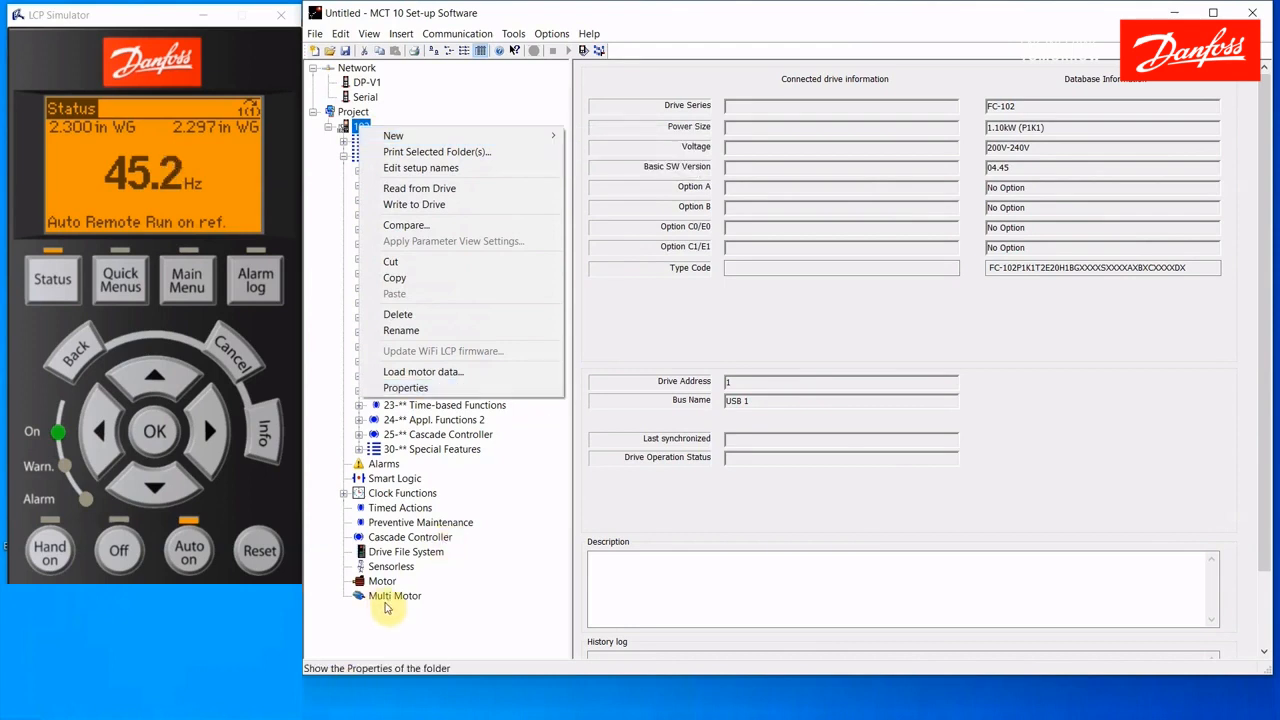
mouse_move(498, 138)
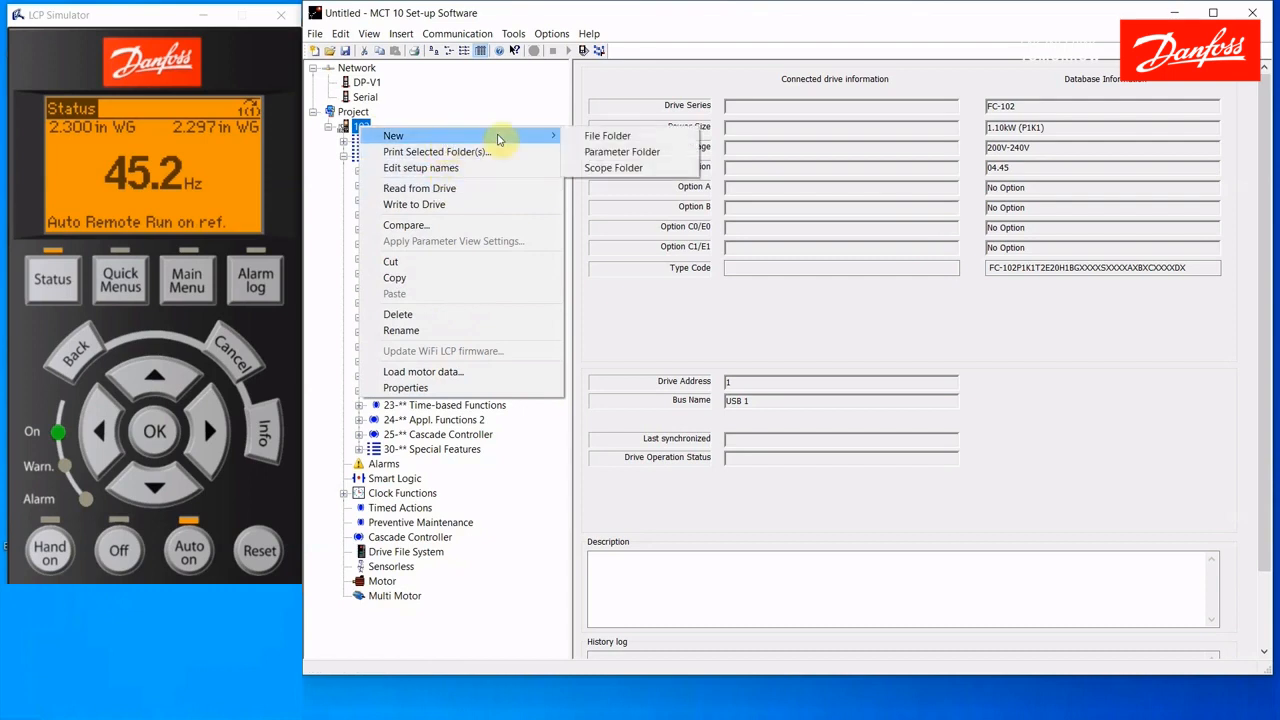
left_click(610, 151)
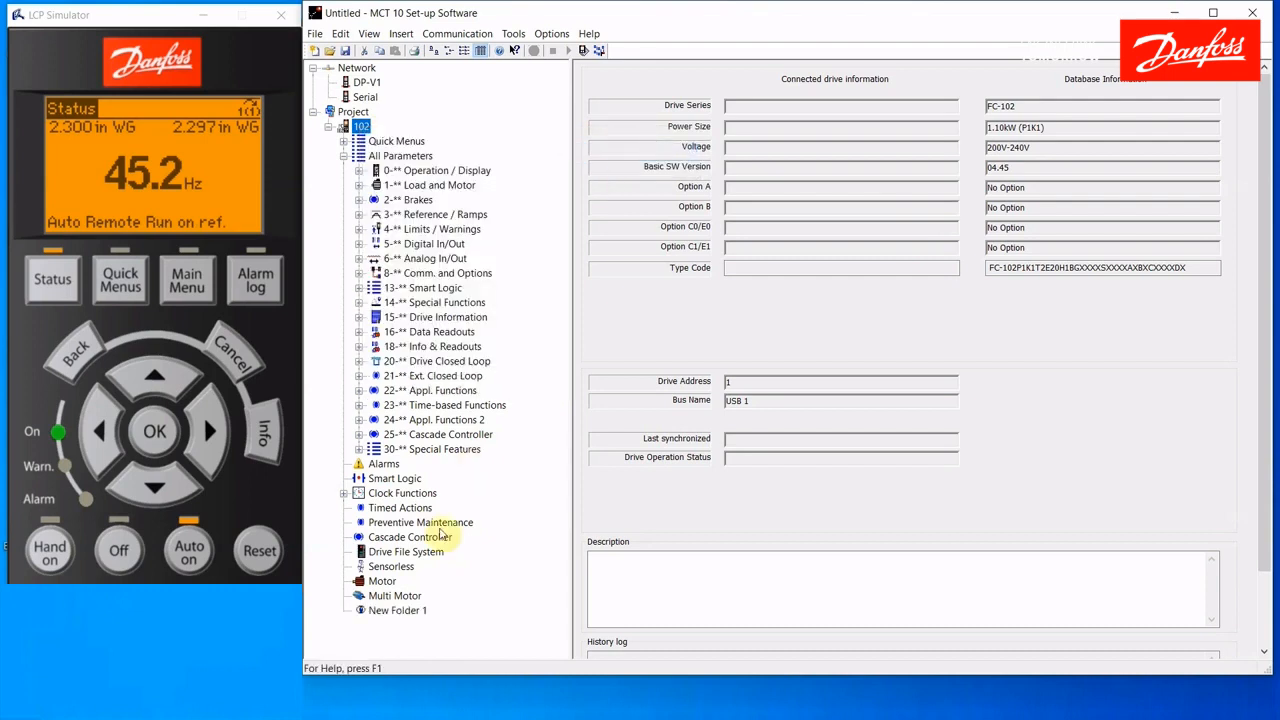
Paste the copied parameter rows into New Folder 1, mapping source Setups 1 to 4 to the matching destination setups.
left_click(388, 611)
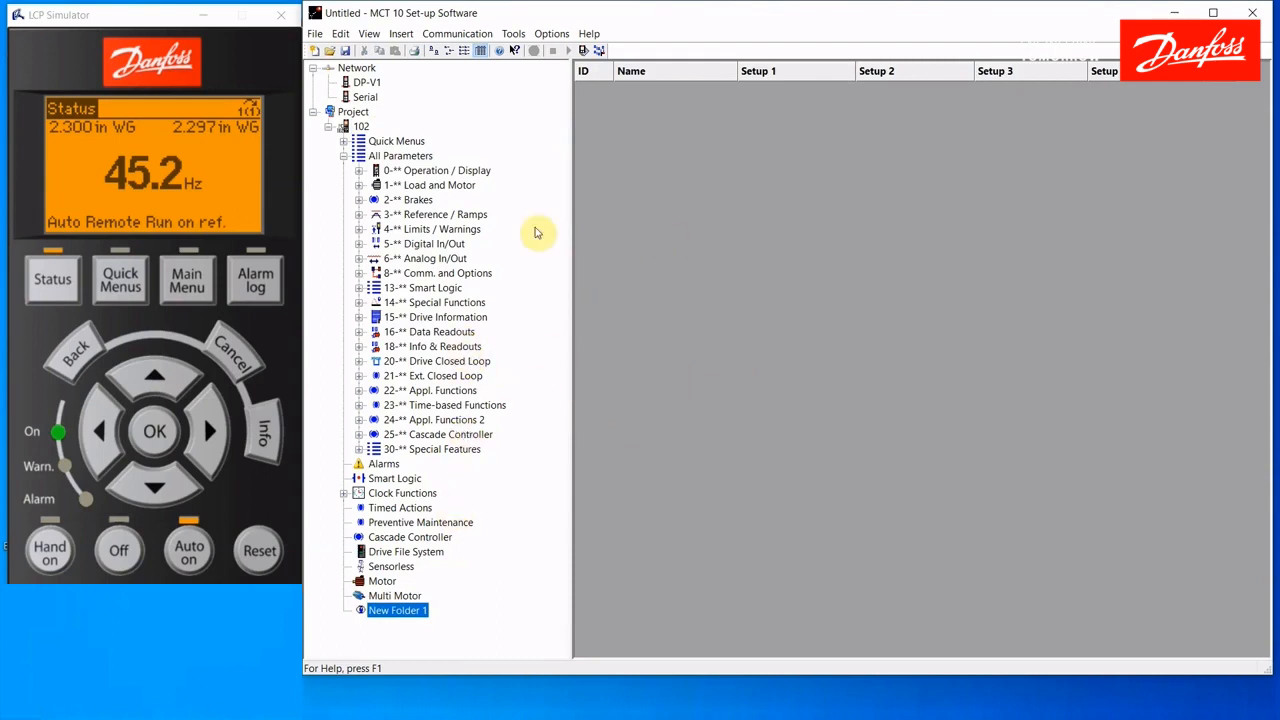
right_click(595, 78)
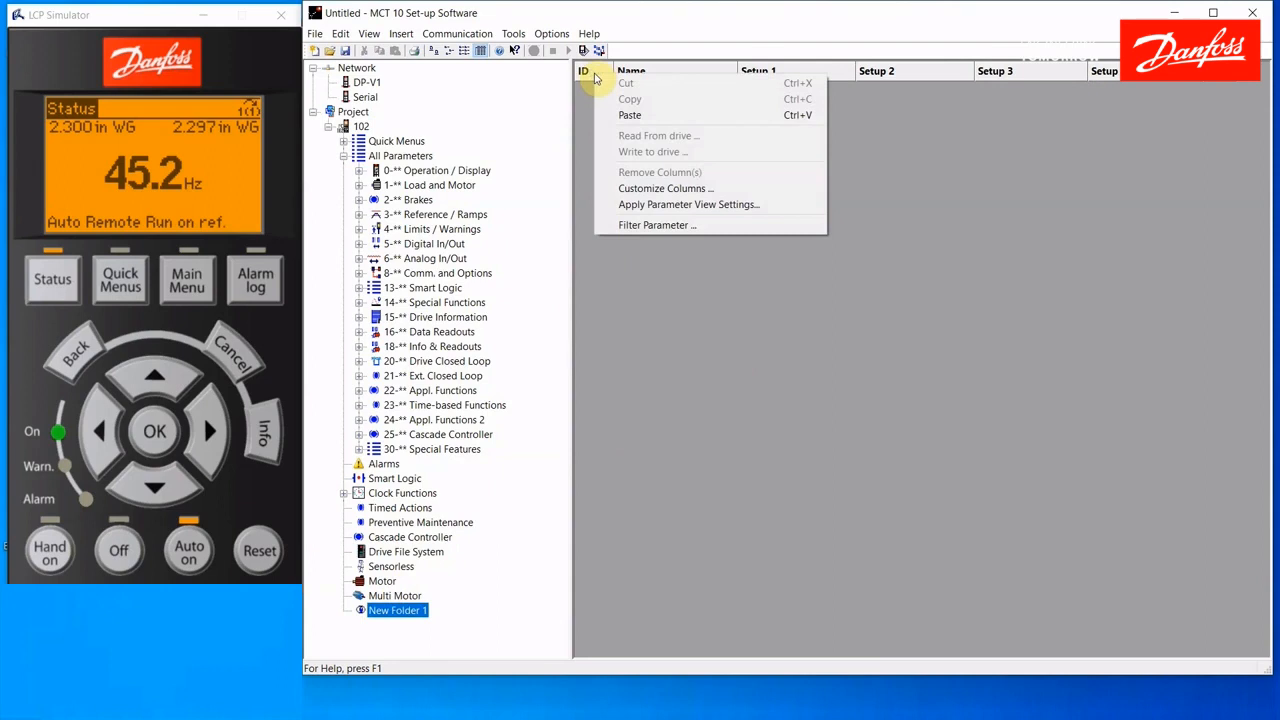
left_click(612, 115)
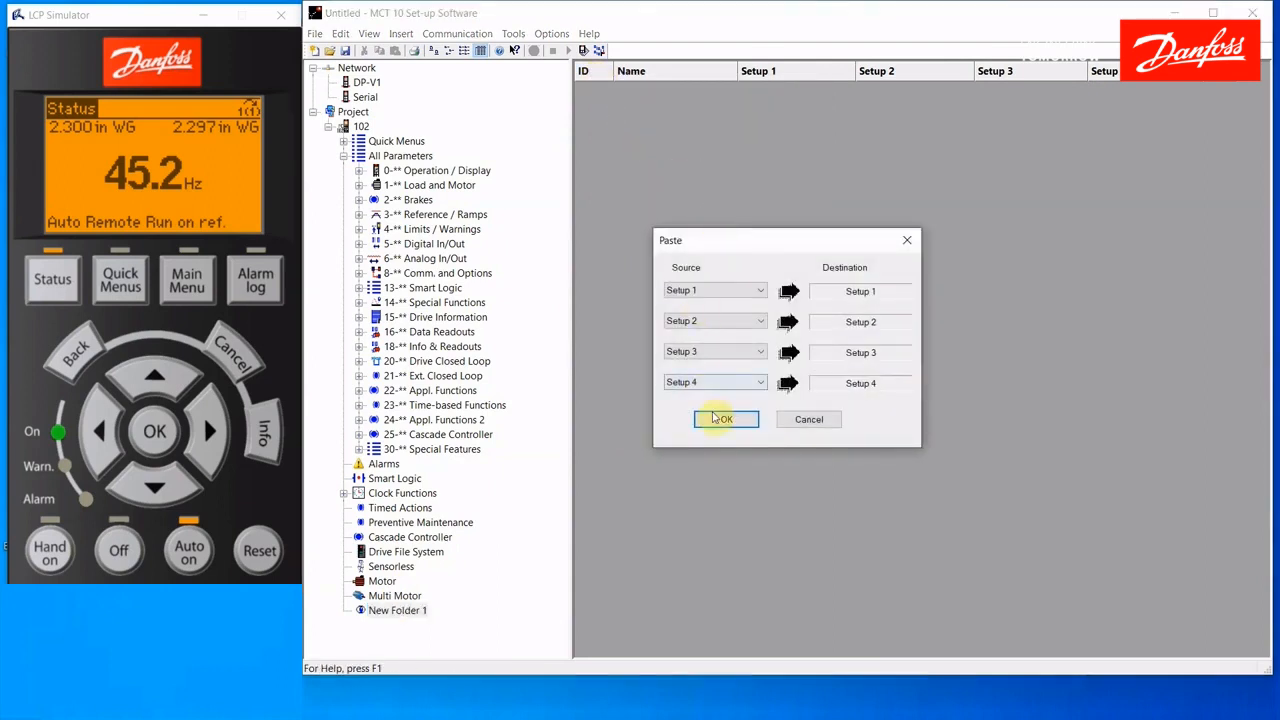
left_click(722, 419)
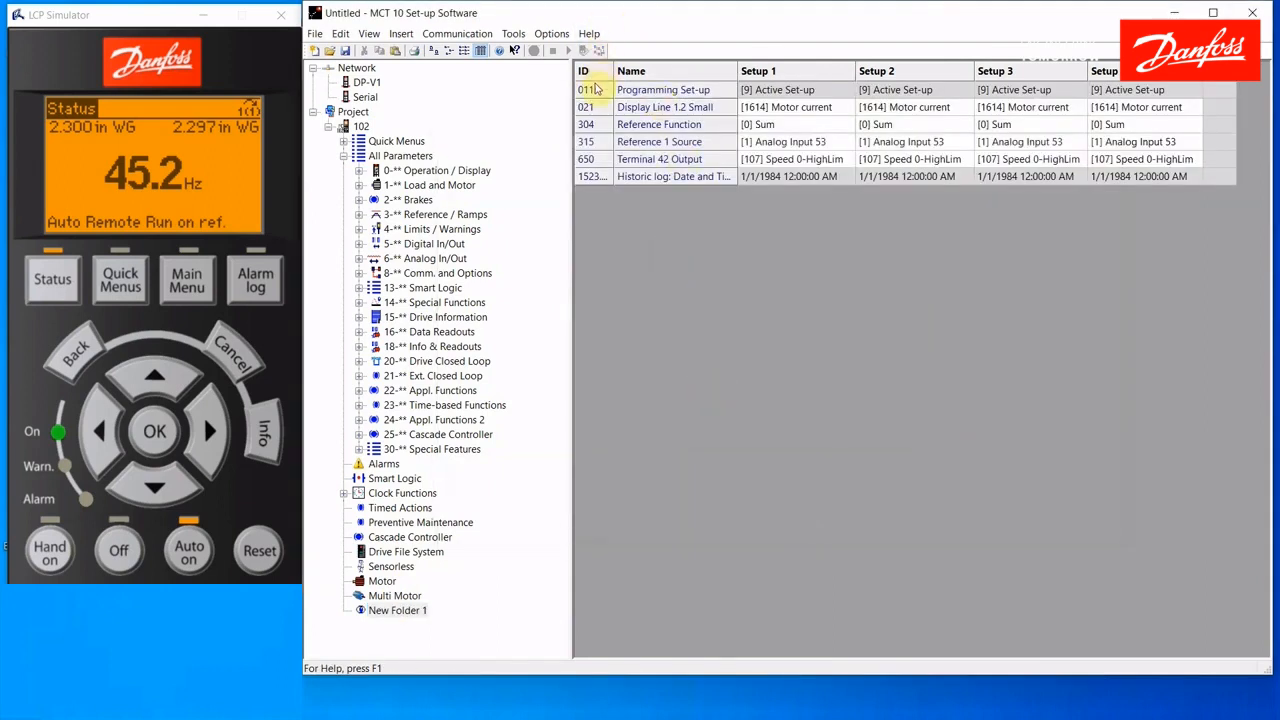
Expand drive 102's Limits / Warnings group and copy parameter rows 412 and 414 from Motor Limits.
left_click(359, 229)
left_click(427, 246)
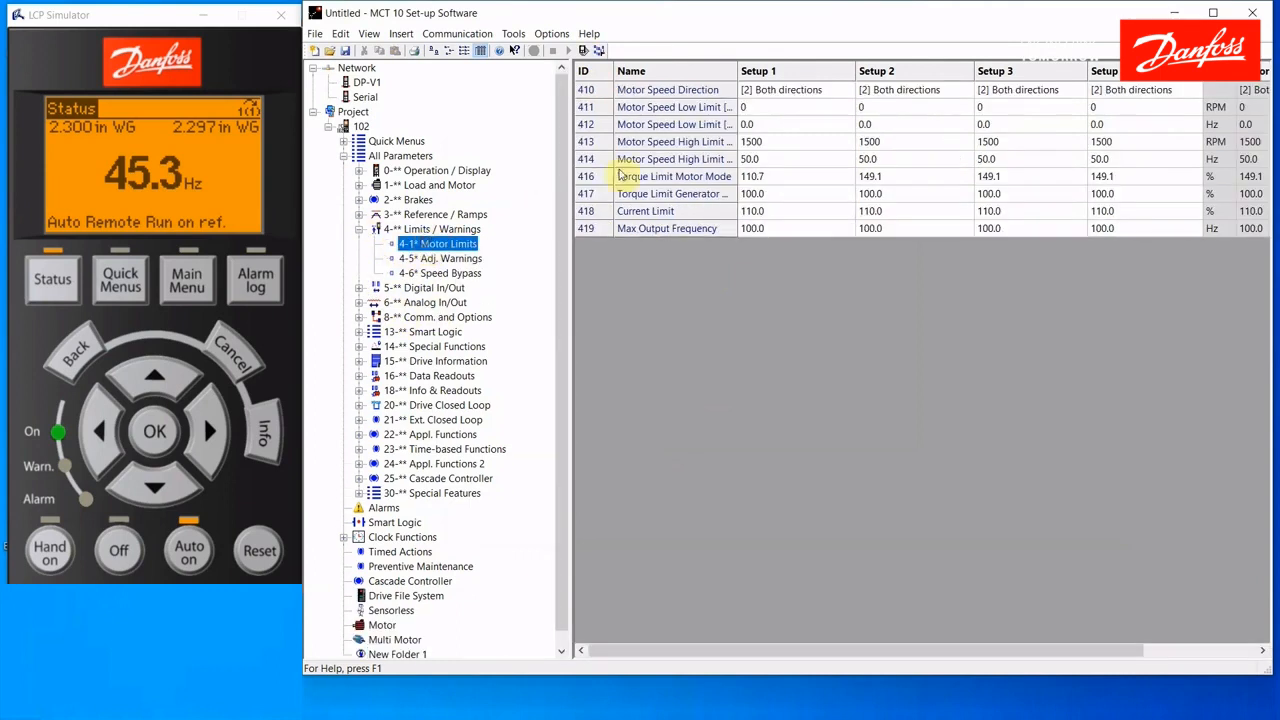
left_click(753, 129)
left_click(590, 125)
left_click(590, 157, "ctrl")
right_click(590, 155)
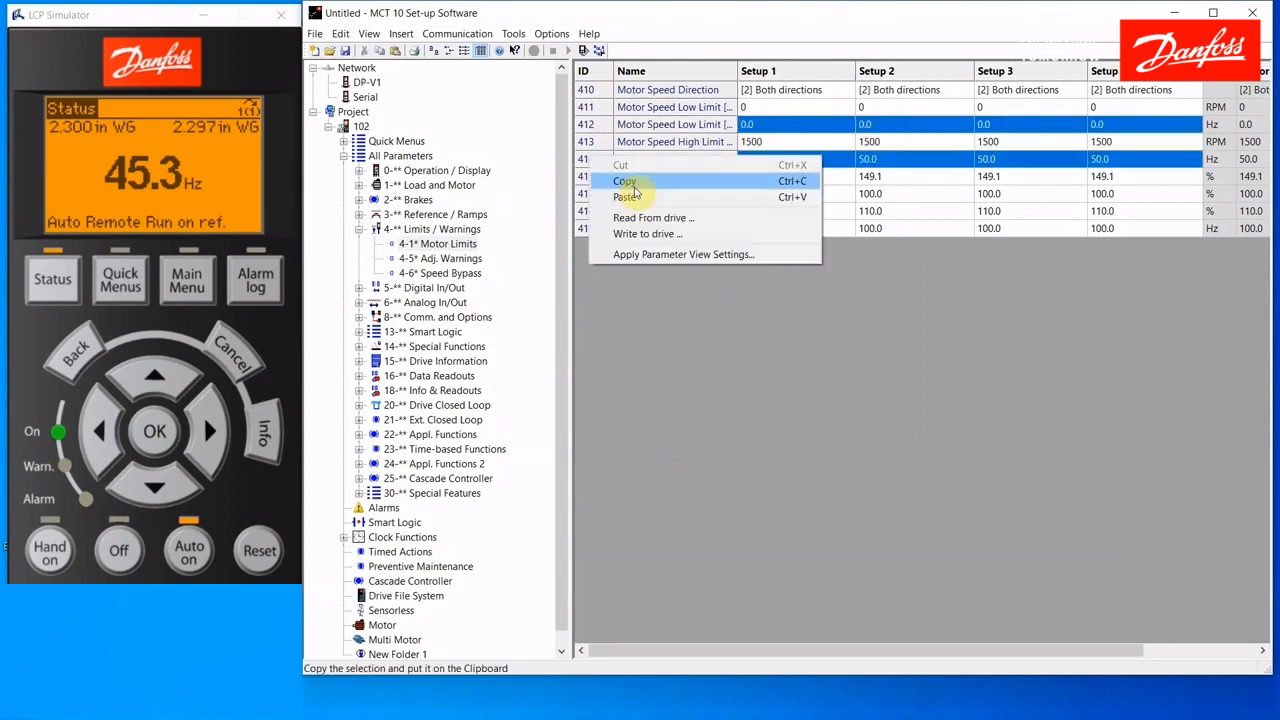
left_click(631, 182)
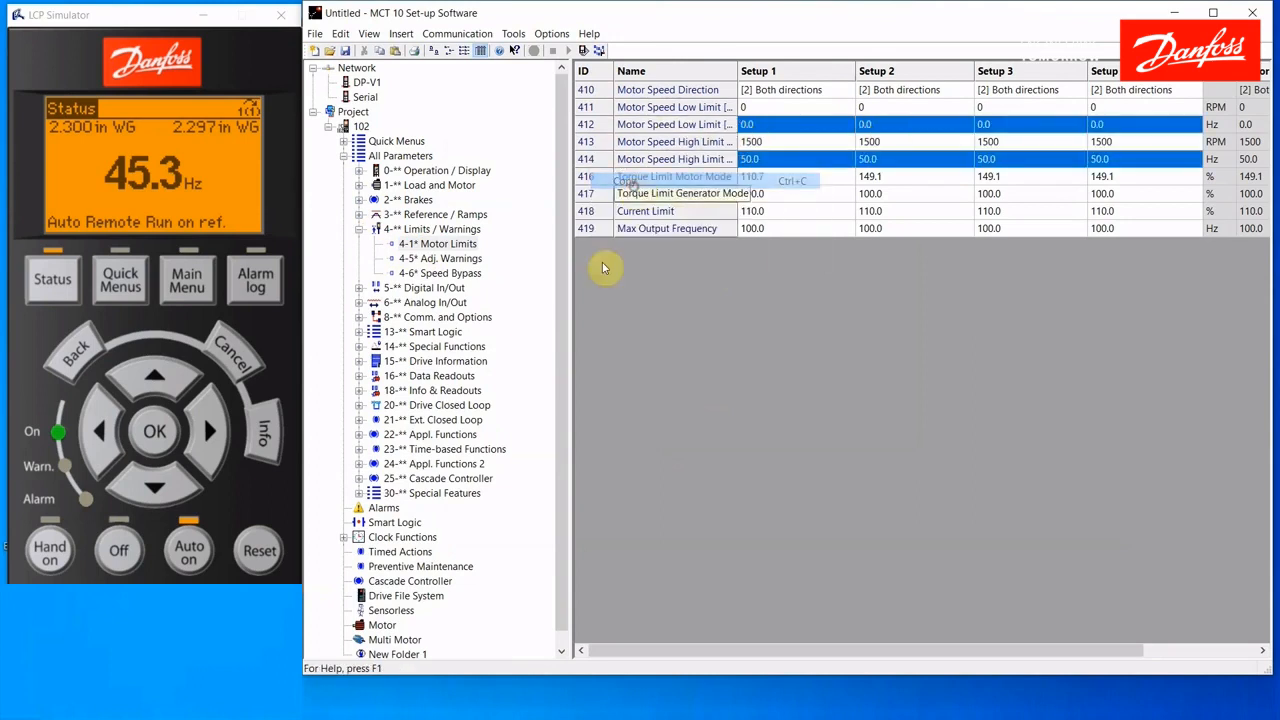
Paste the copied Motor Limits rows 412 and 414 into New Folder 1, mapping Setups 1 to 4 to the matching destinations.
scroll(415, 645, "down", 1)
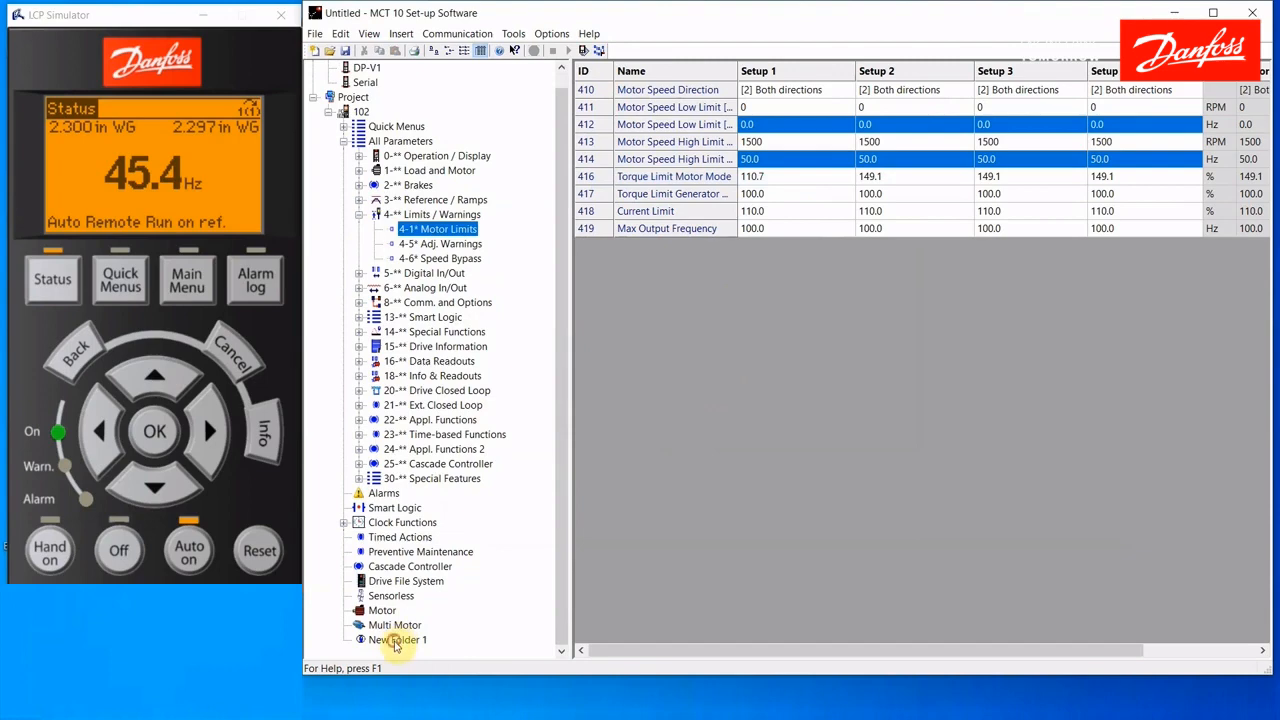
left_click(396, 640)
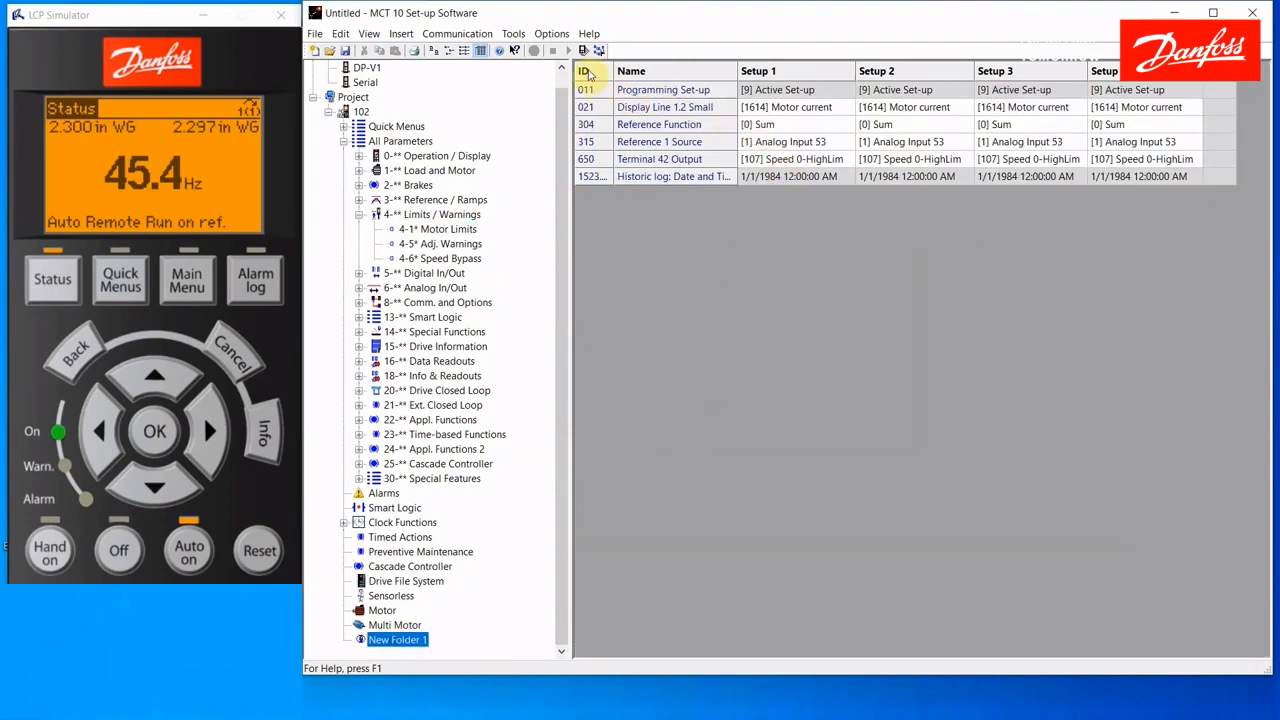
right_click(588, 75)
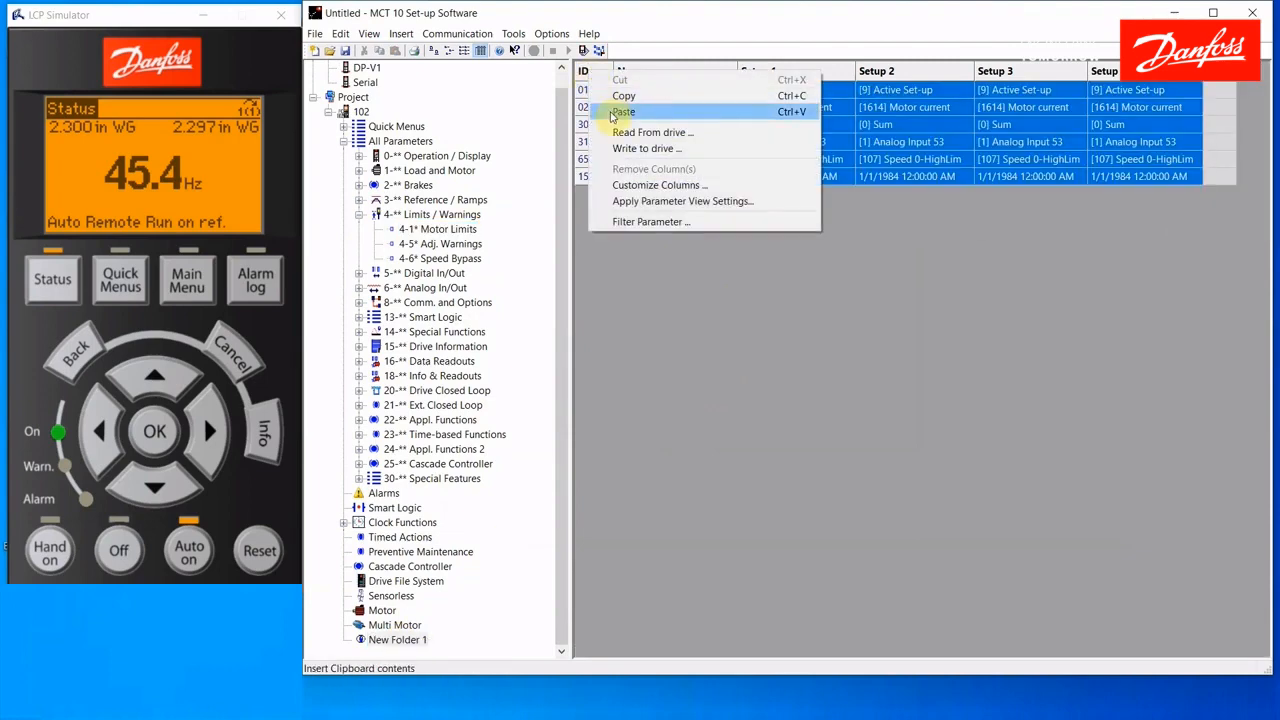
left_click(612, 112)
left_click(727, 419)
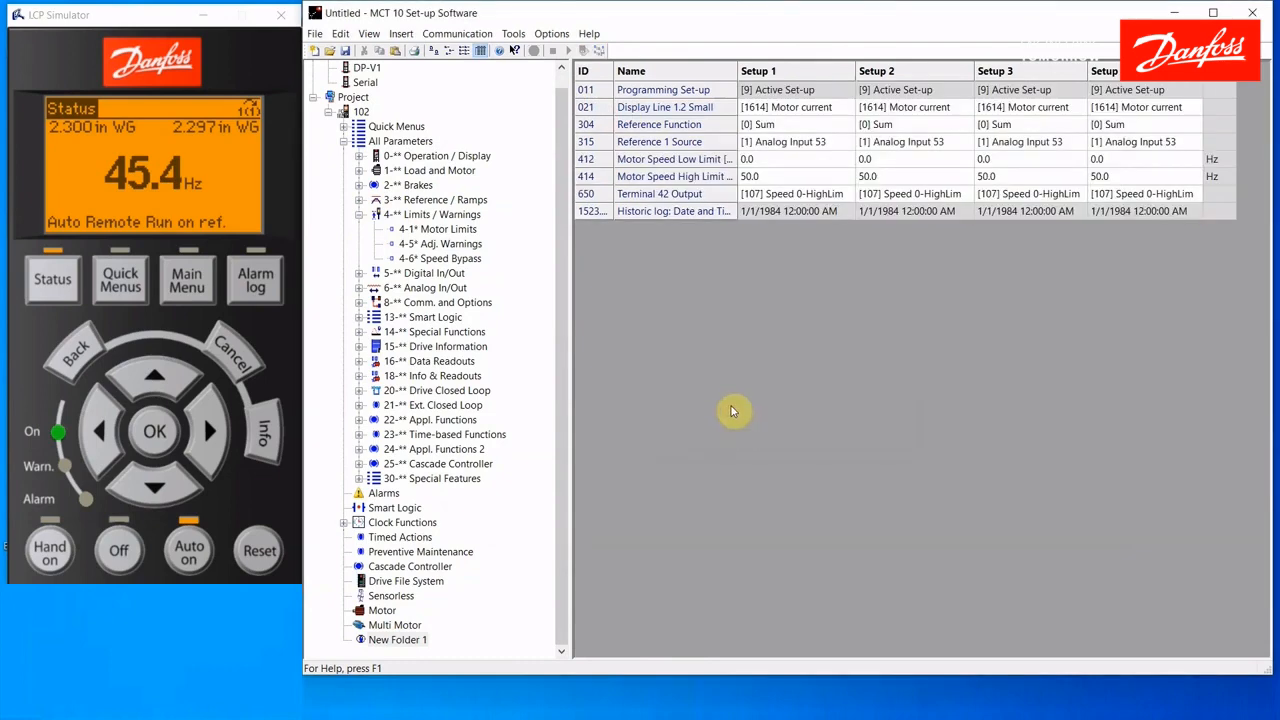
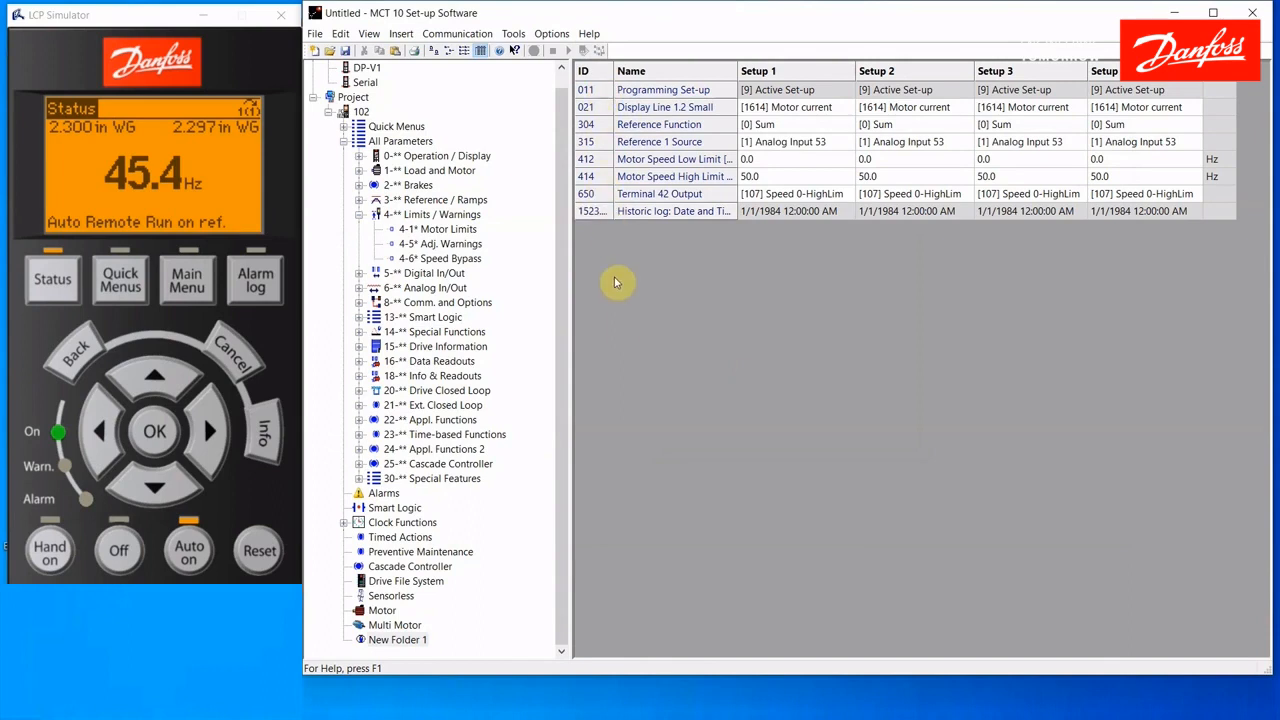
Expand drive 102's Analog In/Out group and copy parameter rows 610 to 615 from Analog Input 53.
left_click(358, 289)
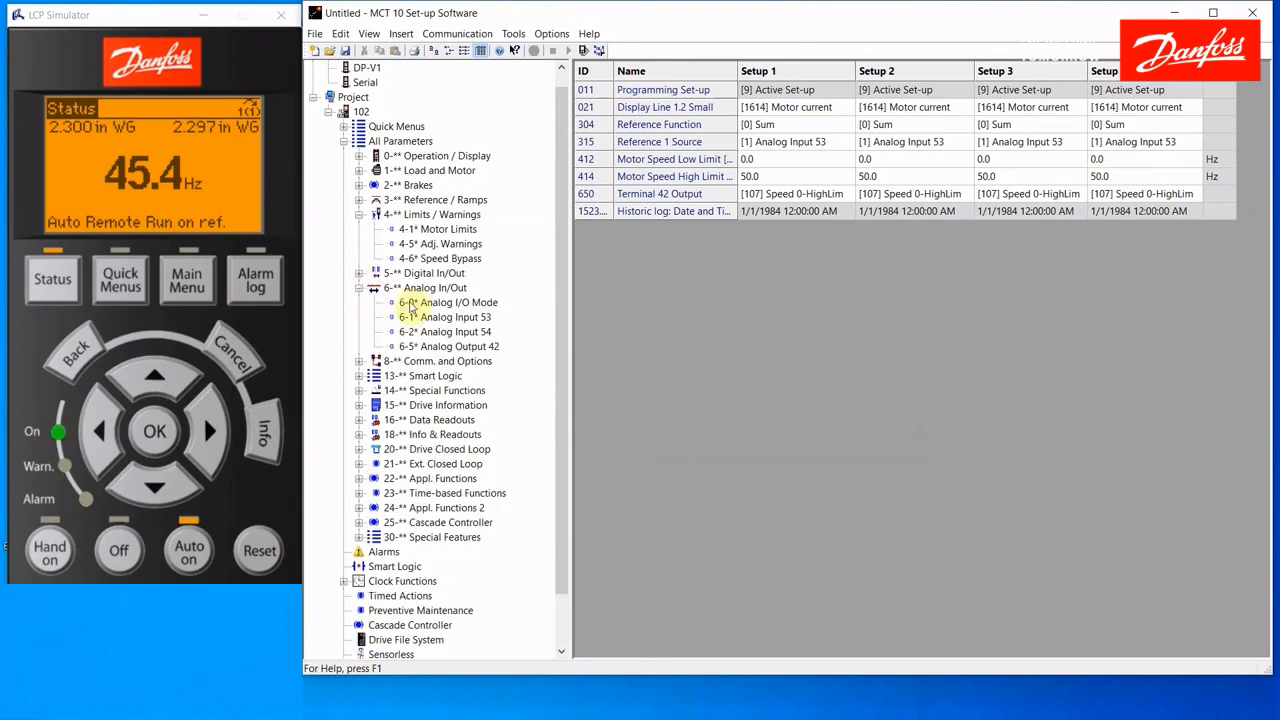
left_click(450, 317)
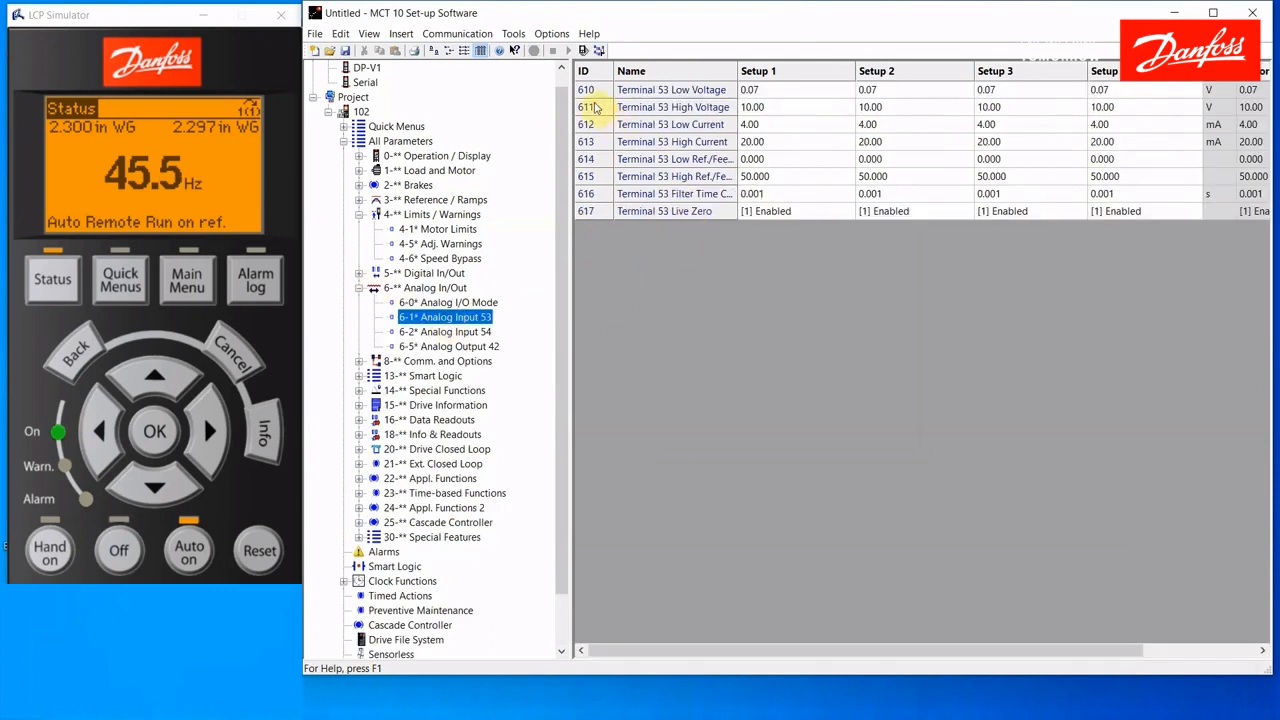
left_click_drag(588, 91, 578, 188)
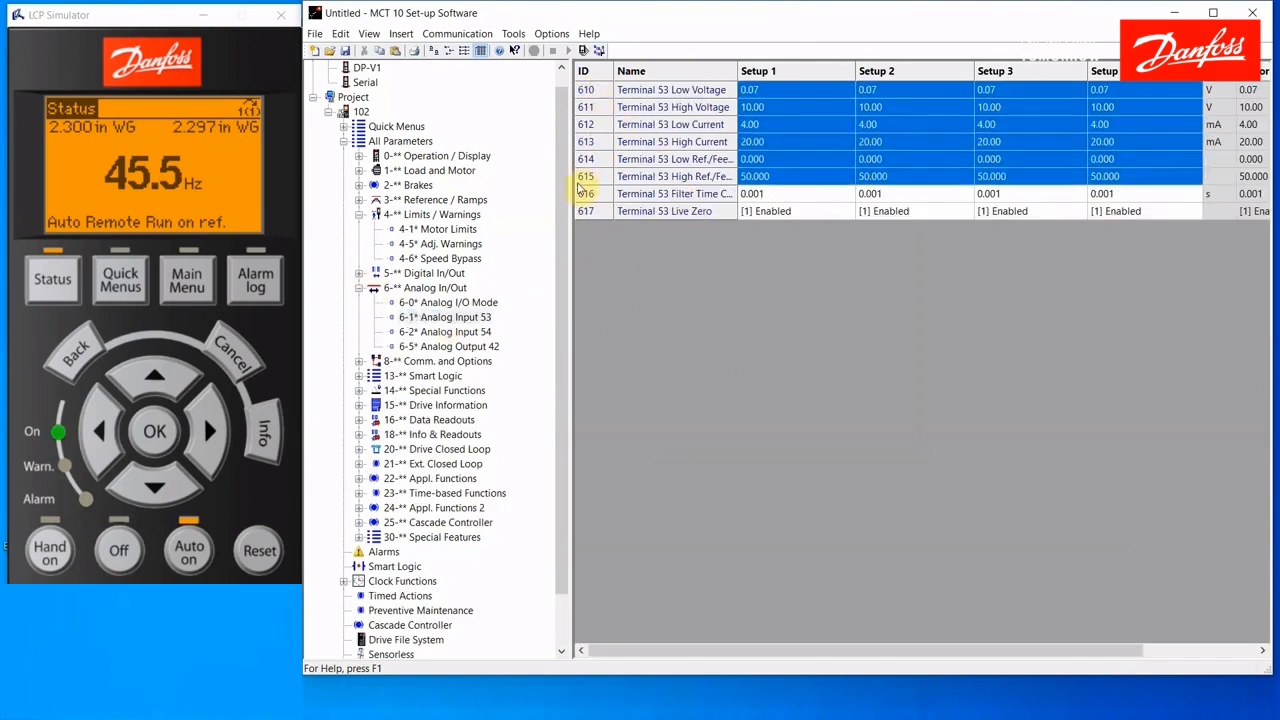
right_click(590, 177)
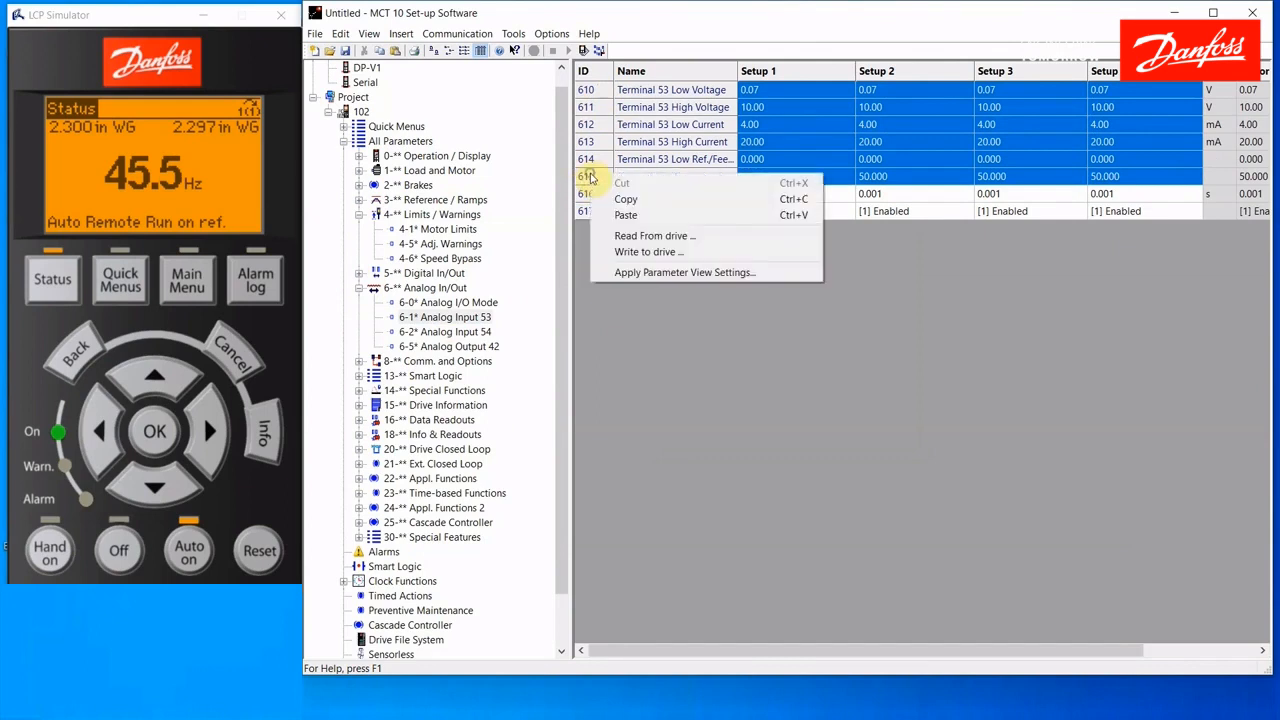
left_click(625, 198)
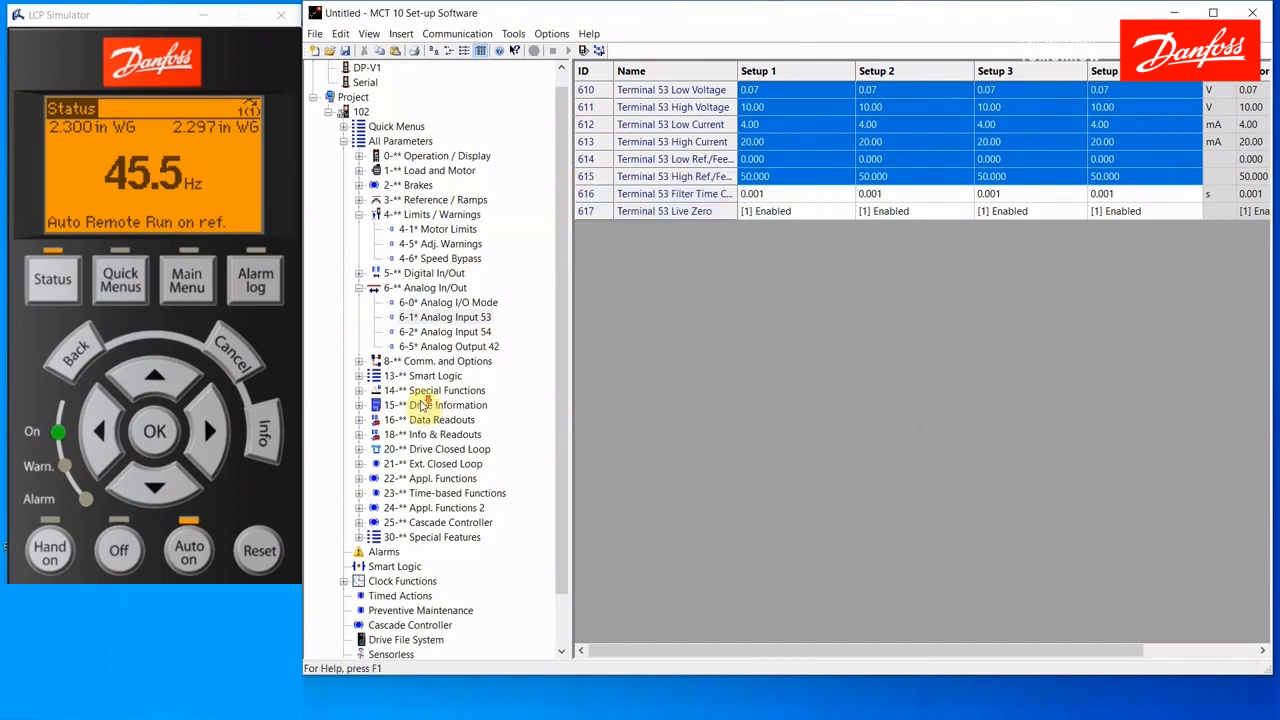
Paste the copied Analog Input 53 rows into New Folder 1, keeping each source setup matched to its destination setup.
scroll(422, 403, "down", 2)
left_click(397, 639)
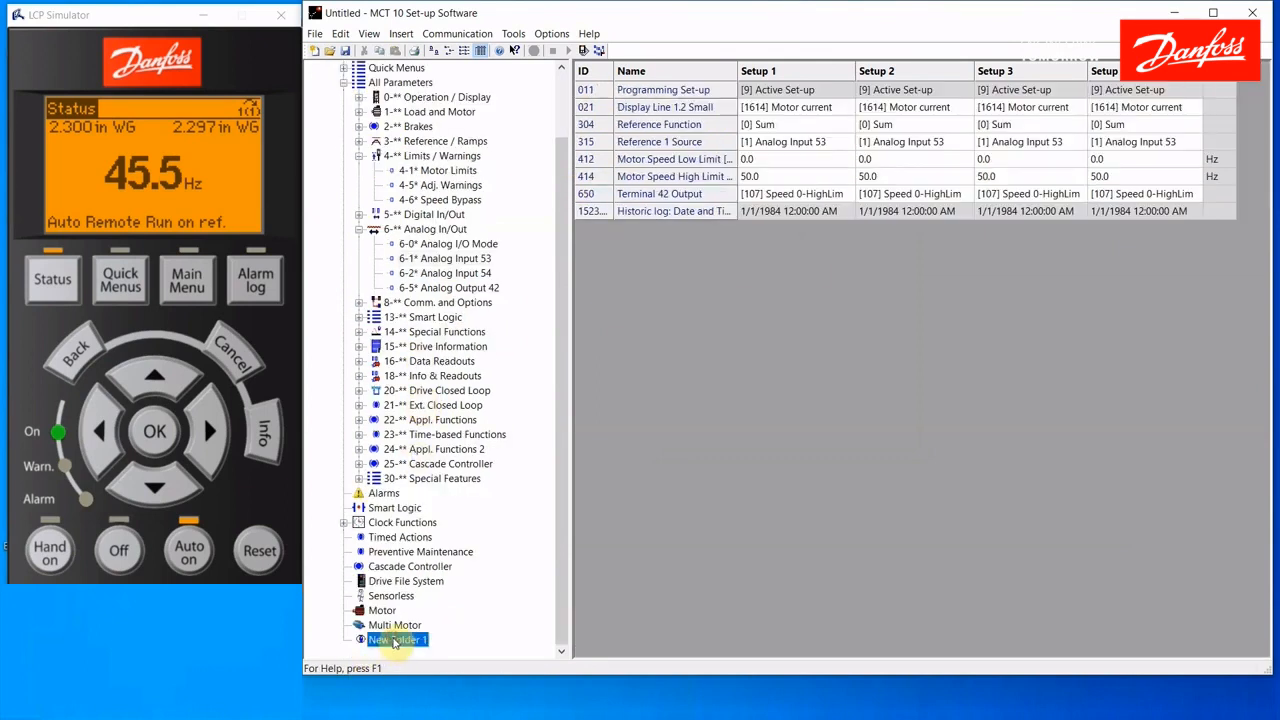
right_click(595, 78)
left_click(624, 110)
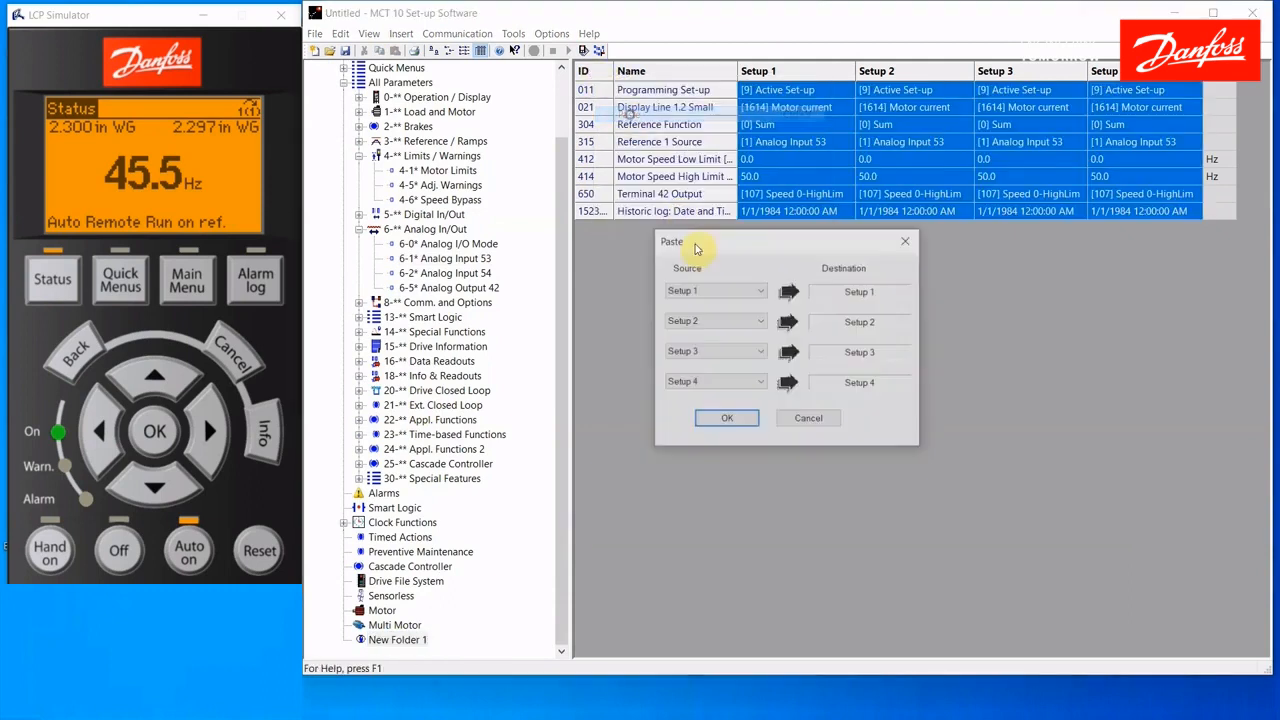
left_click(725, 419)
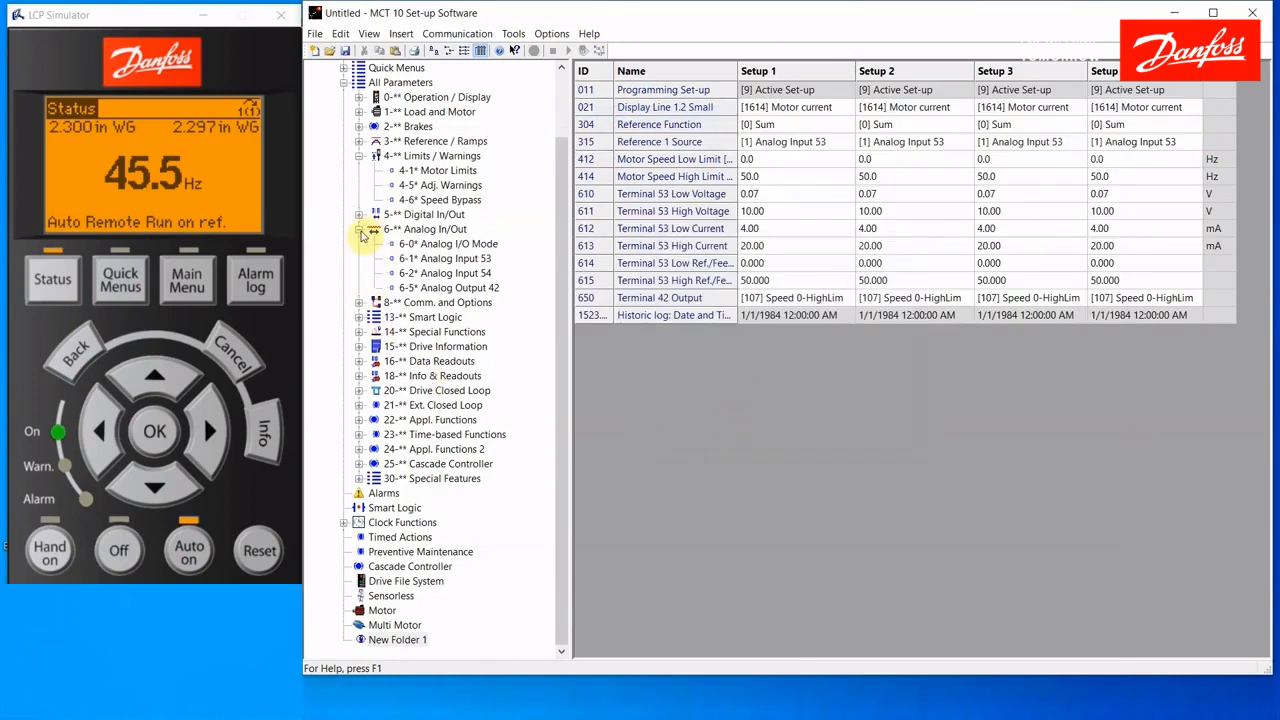
Collapse the Analog In/Out, Limits / Warnings and All Parameters groups, and display the overview of project drive 102.
left_click(359, 230)
left_click(360, 215)
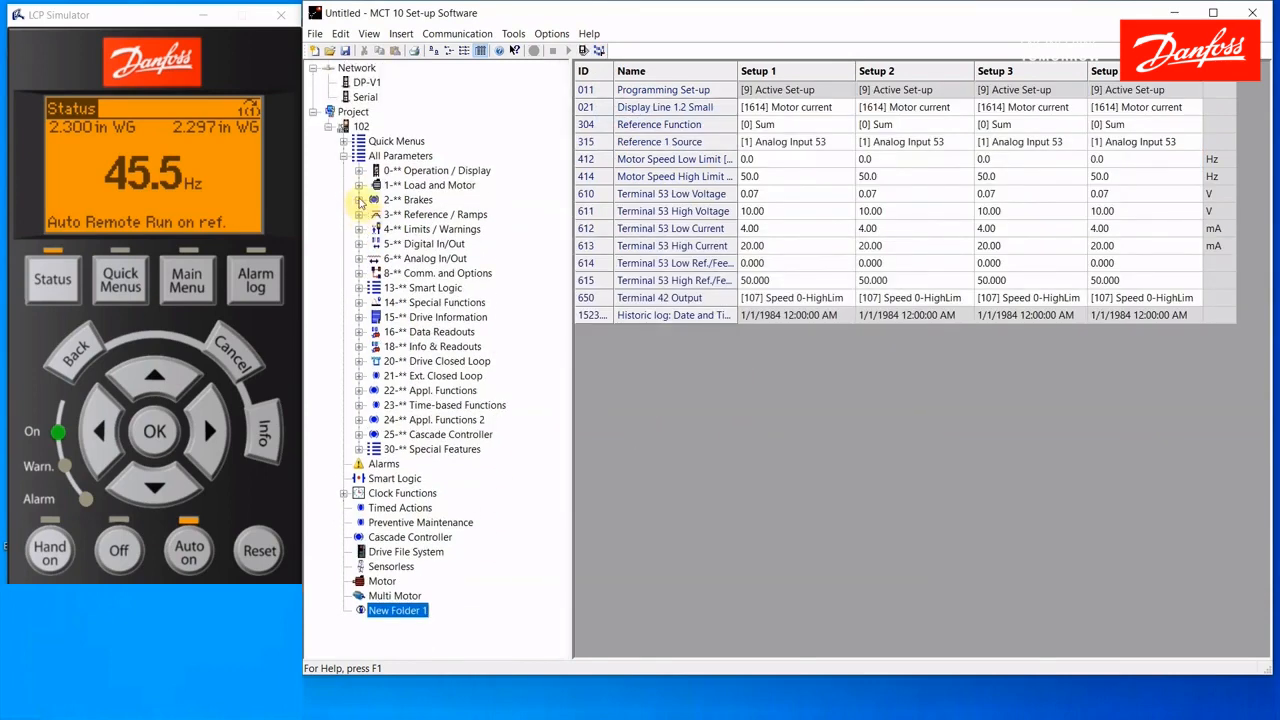
left_click(345, 156)
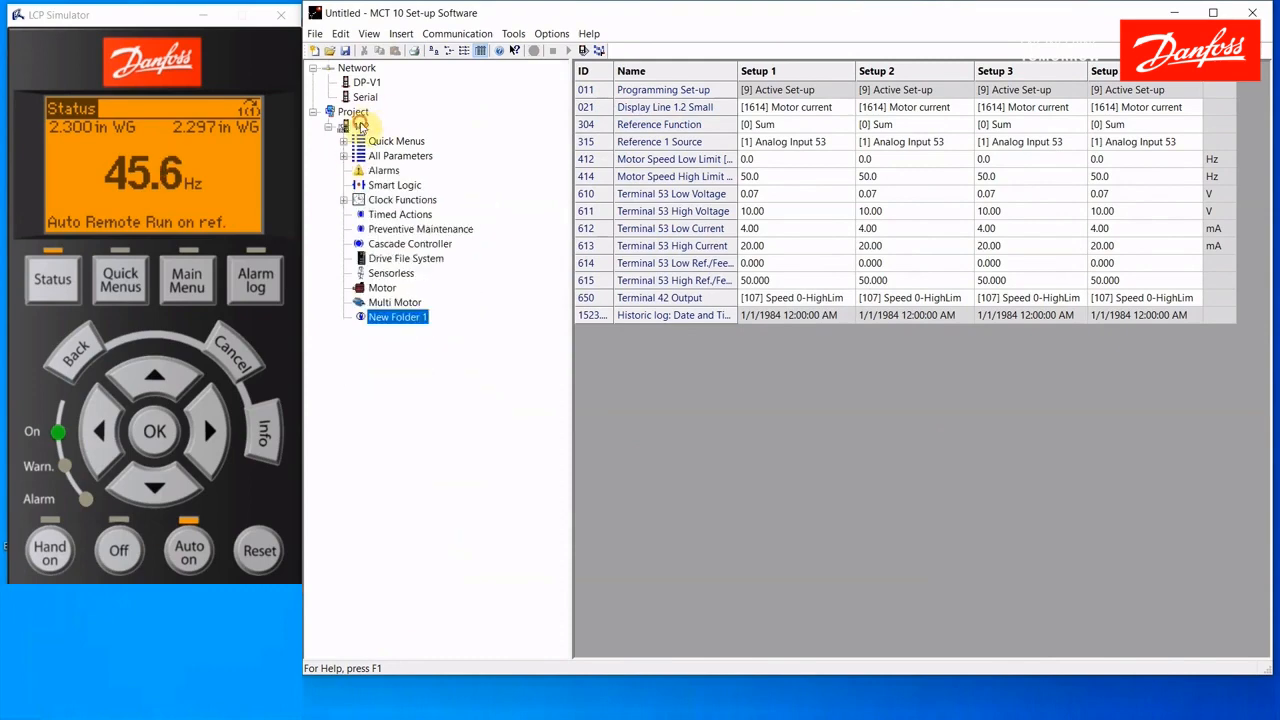
left_click(360, 127)
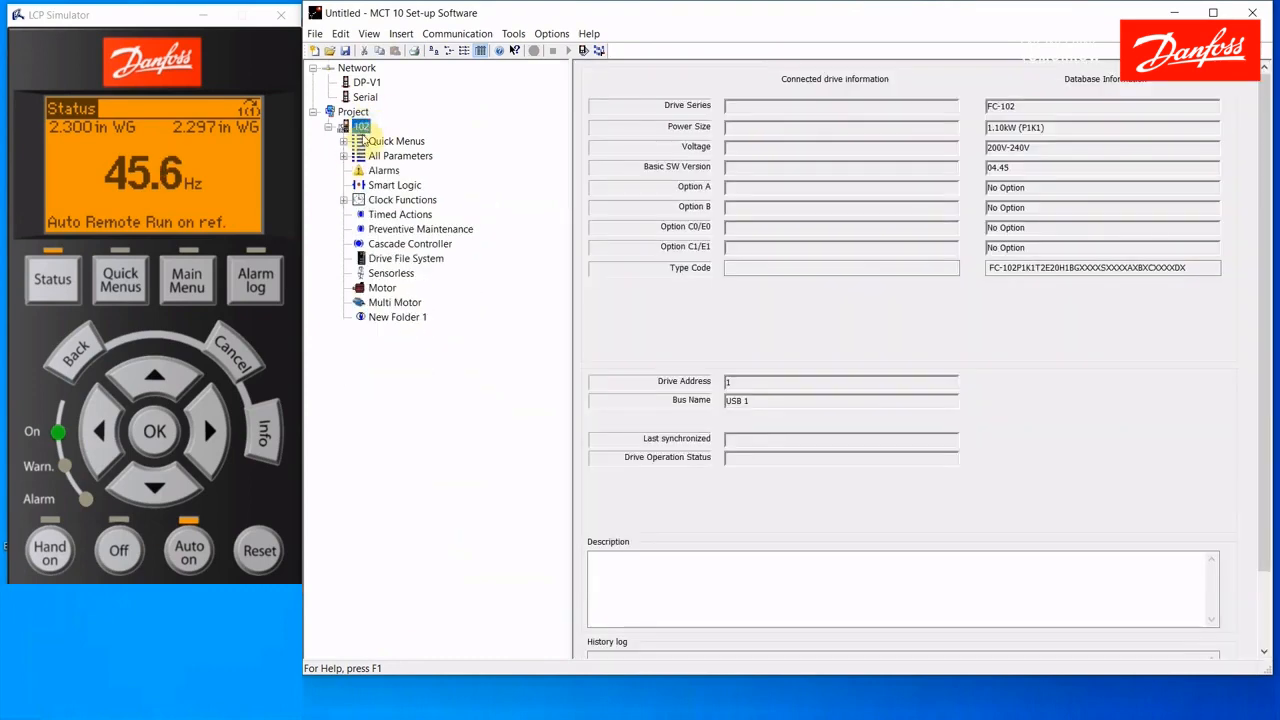
Open New Folder 1, widen the Name column to fit the full parameter names, and select parameter 412's Setup 1 value.
left_click(396, 317)
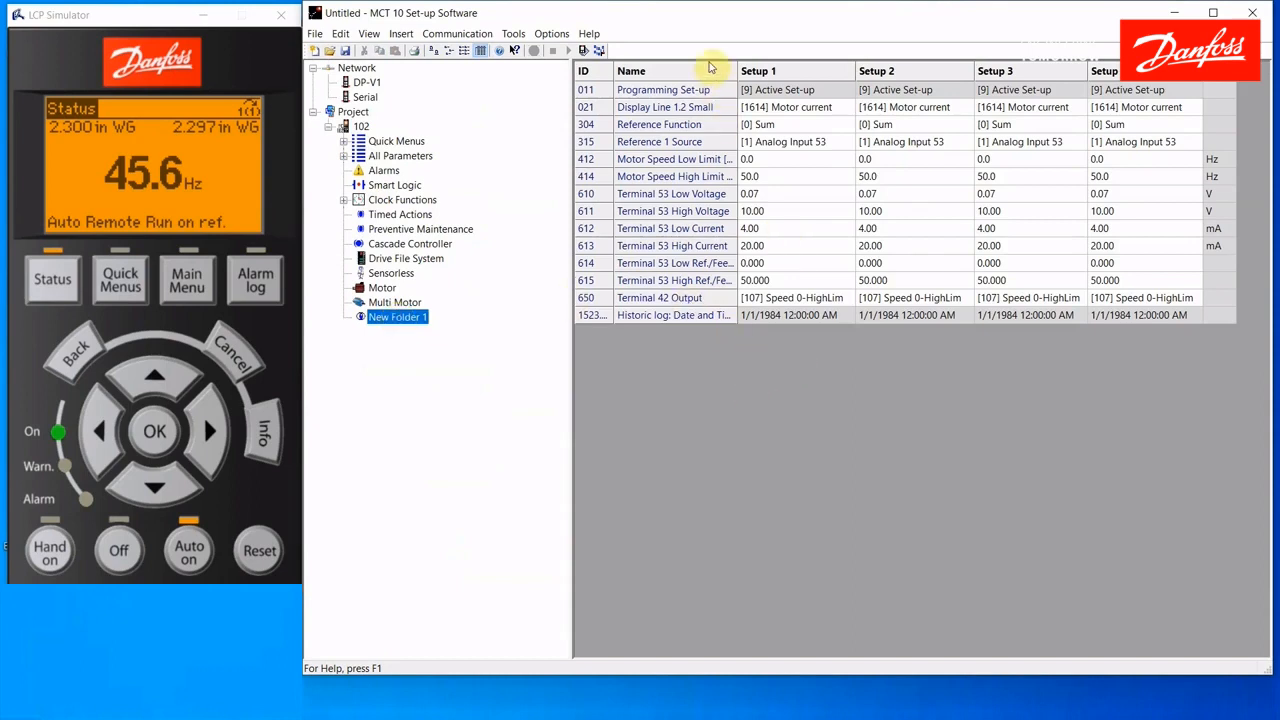
left_click_drag(738, 90, 840, 97)
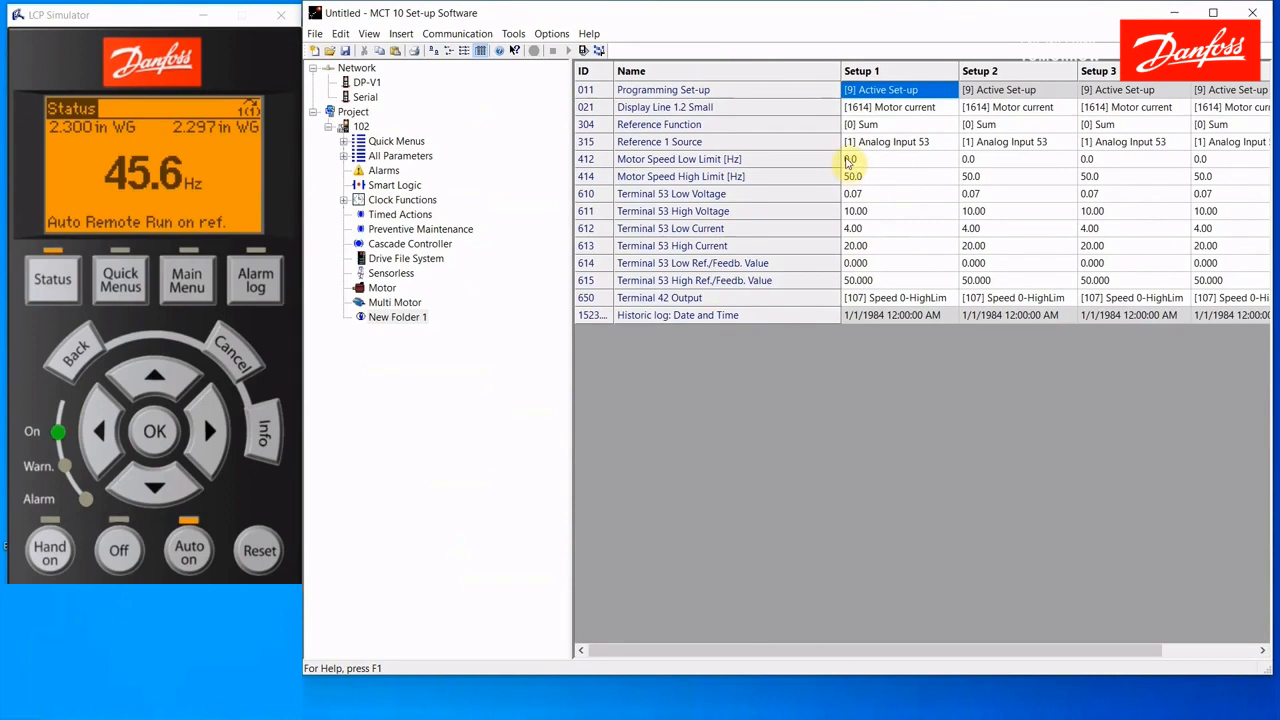
left_click(848, 160)
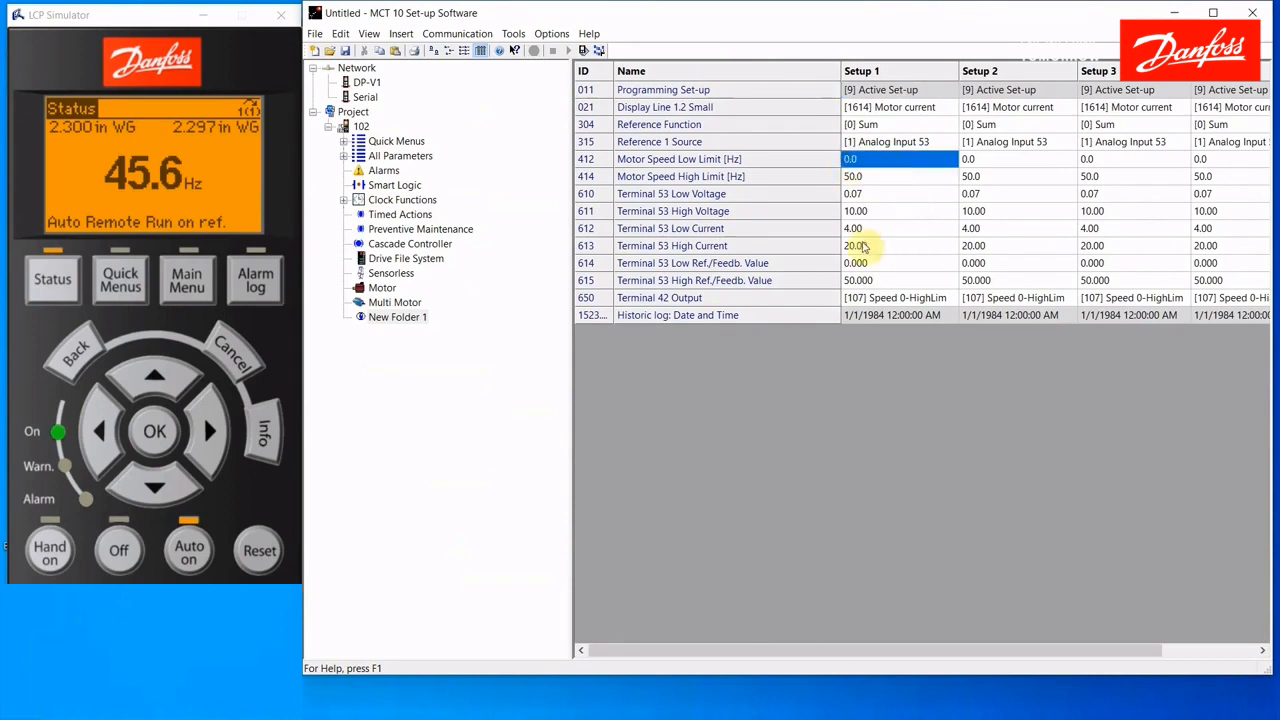
In drive 102's Motor Limits, set parameter 412 Motor Speed Low Limit [Hz] to 7 for Setup 1.
left_click(344, 156)
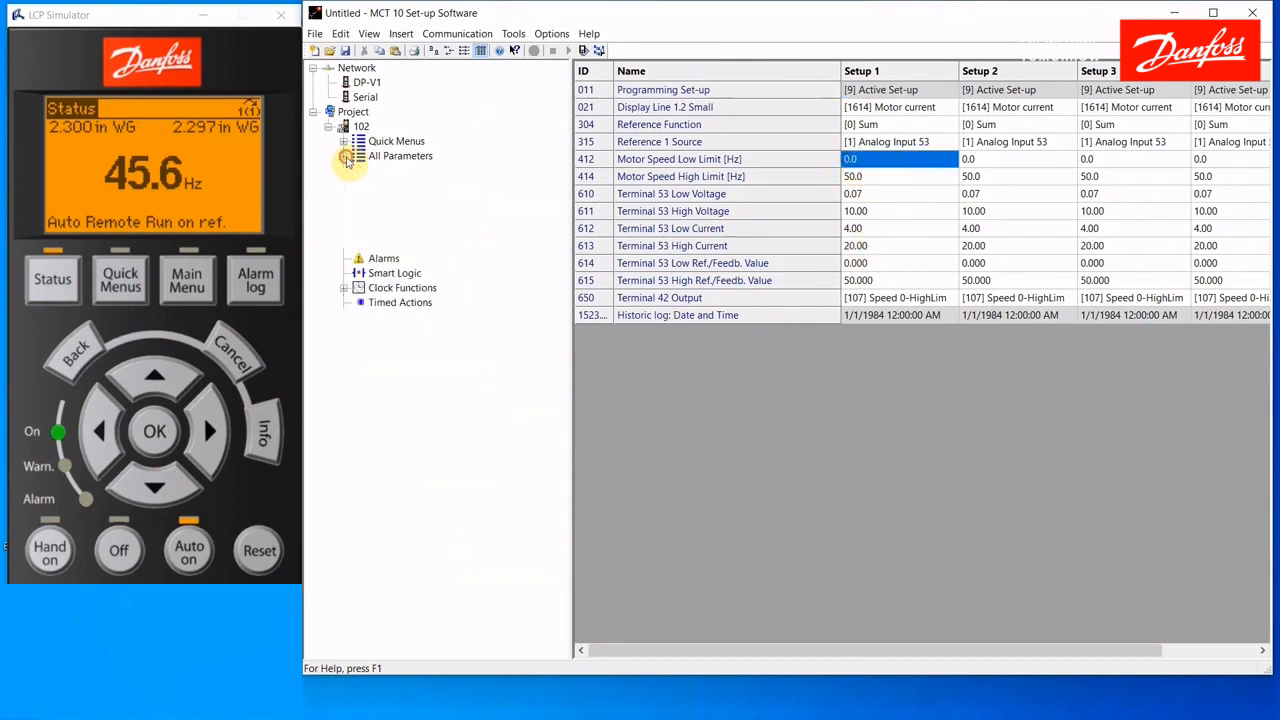
left_click(358, 229)
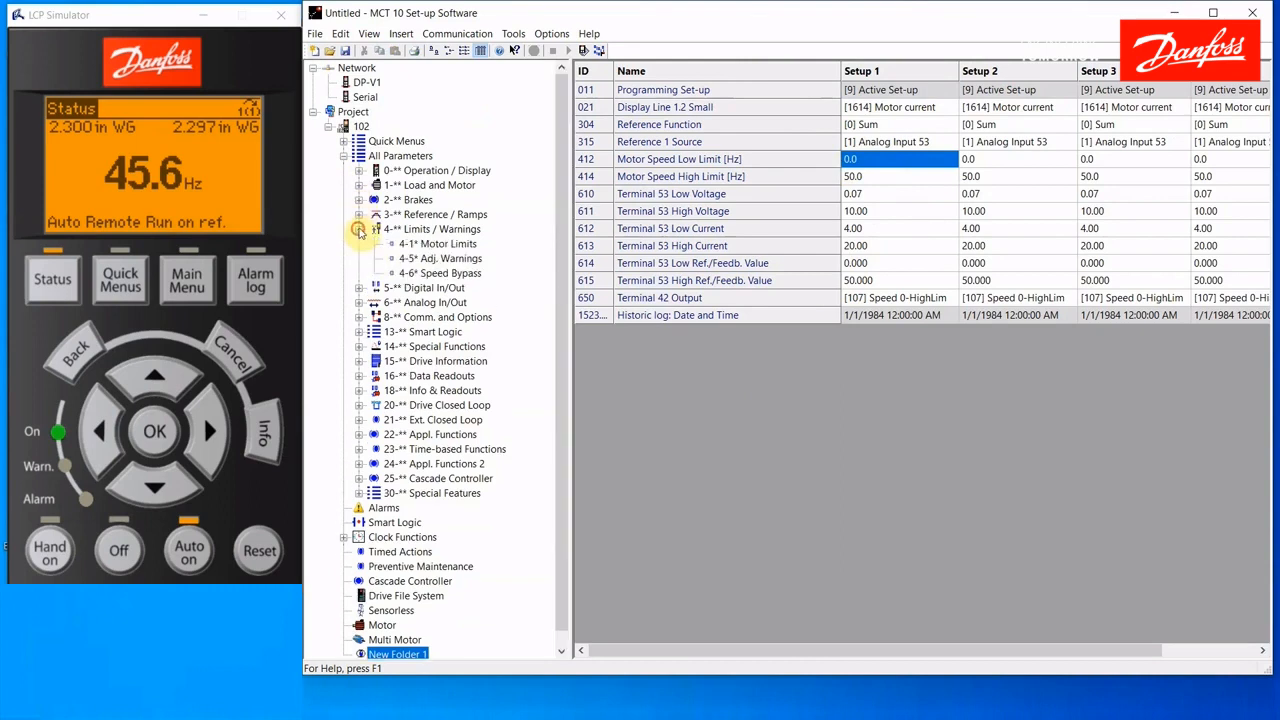
left_click(414, 244)
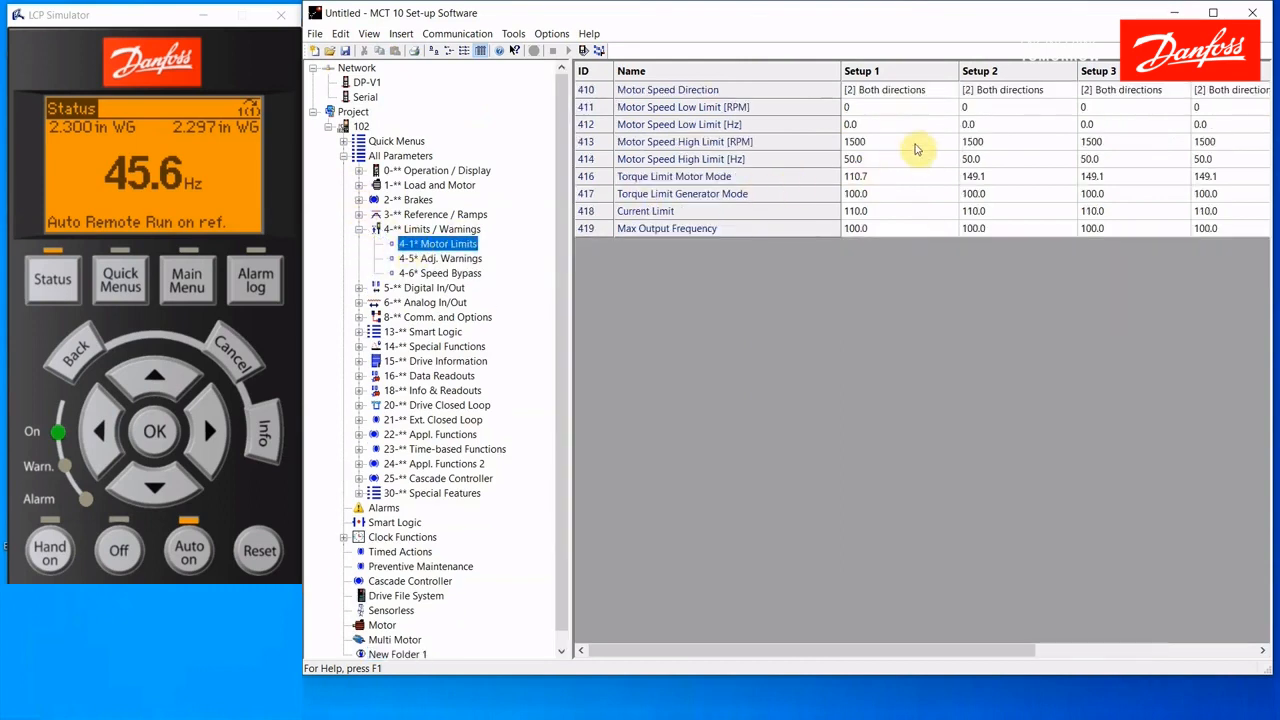
left_click(877, 126)
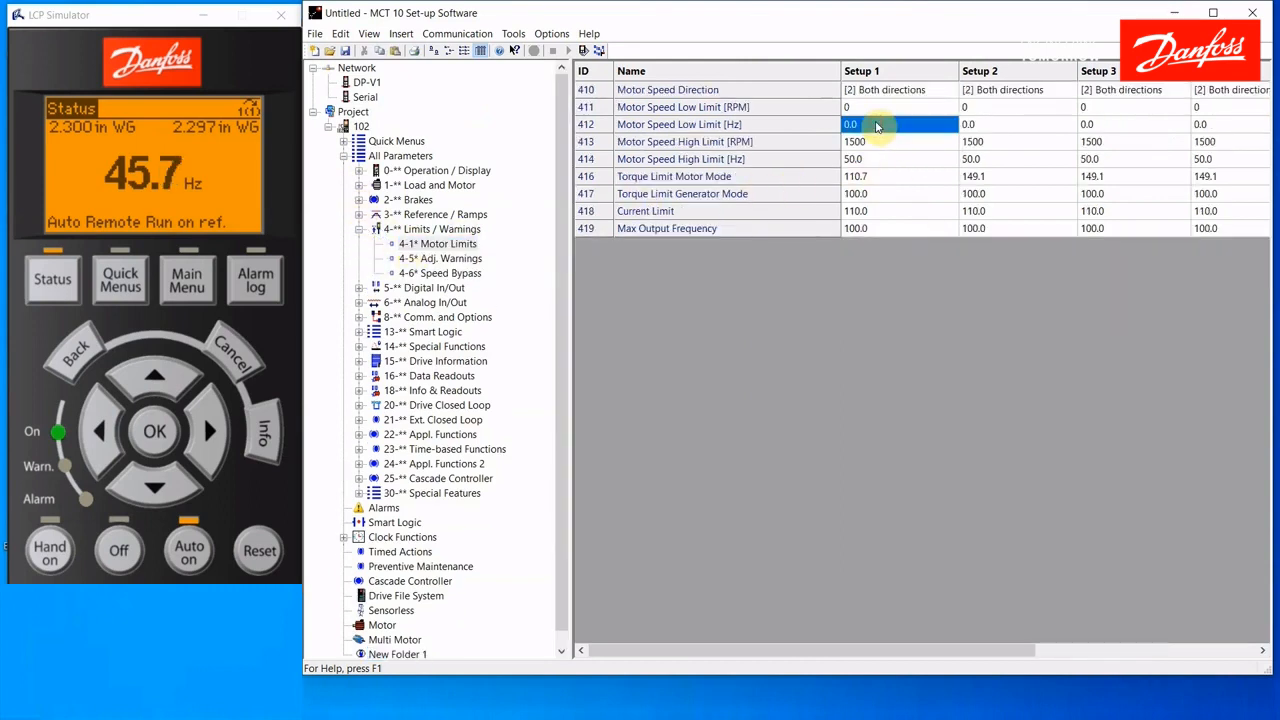
type("7")
key("Return")
Collapse All Parameters and check parameter 412's Setup 1 value in New Folder 1.
left_click(343, 157)
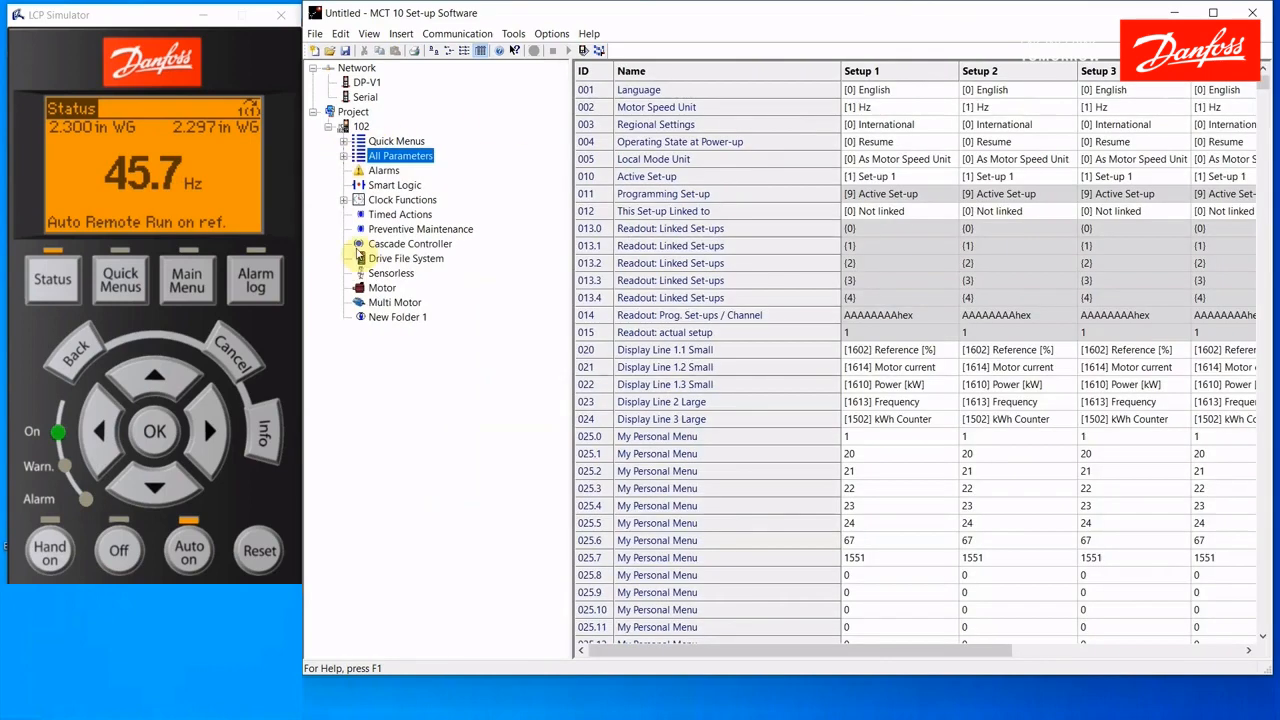
left_click(392, 317)
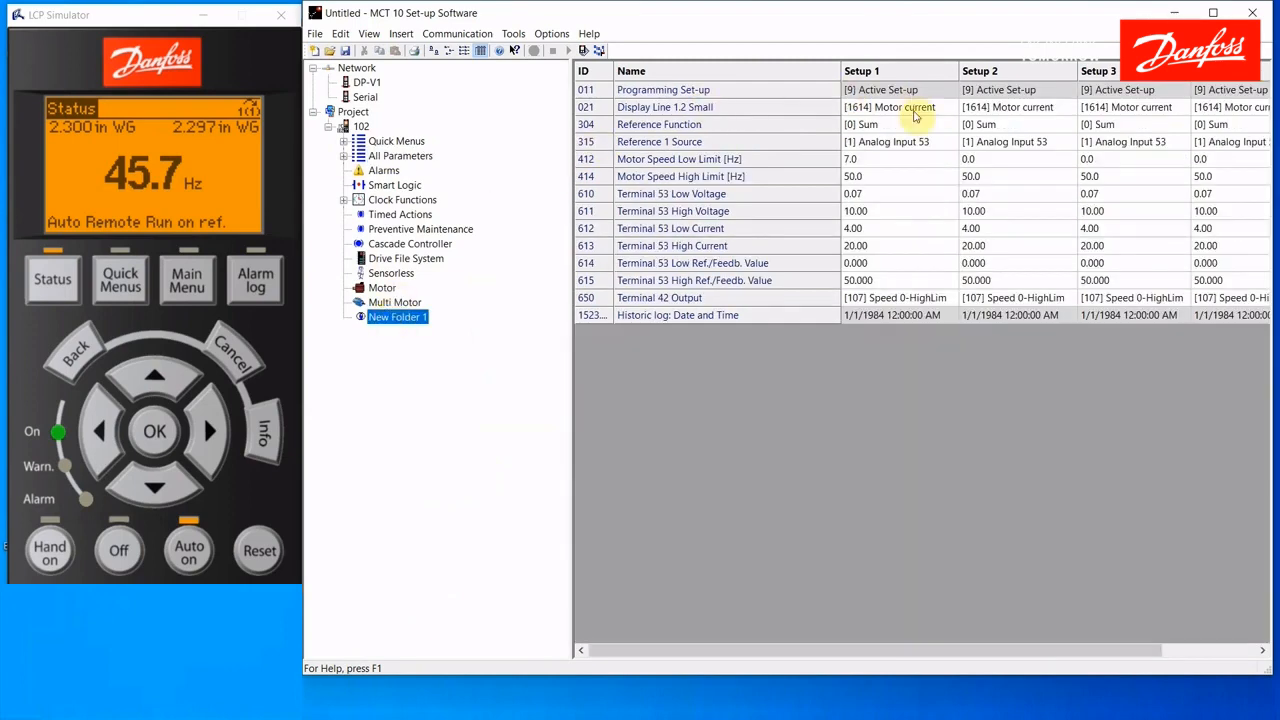
left_click(891, 165)
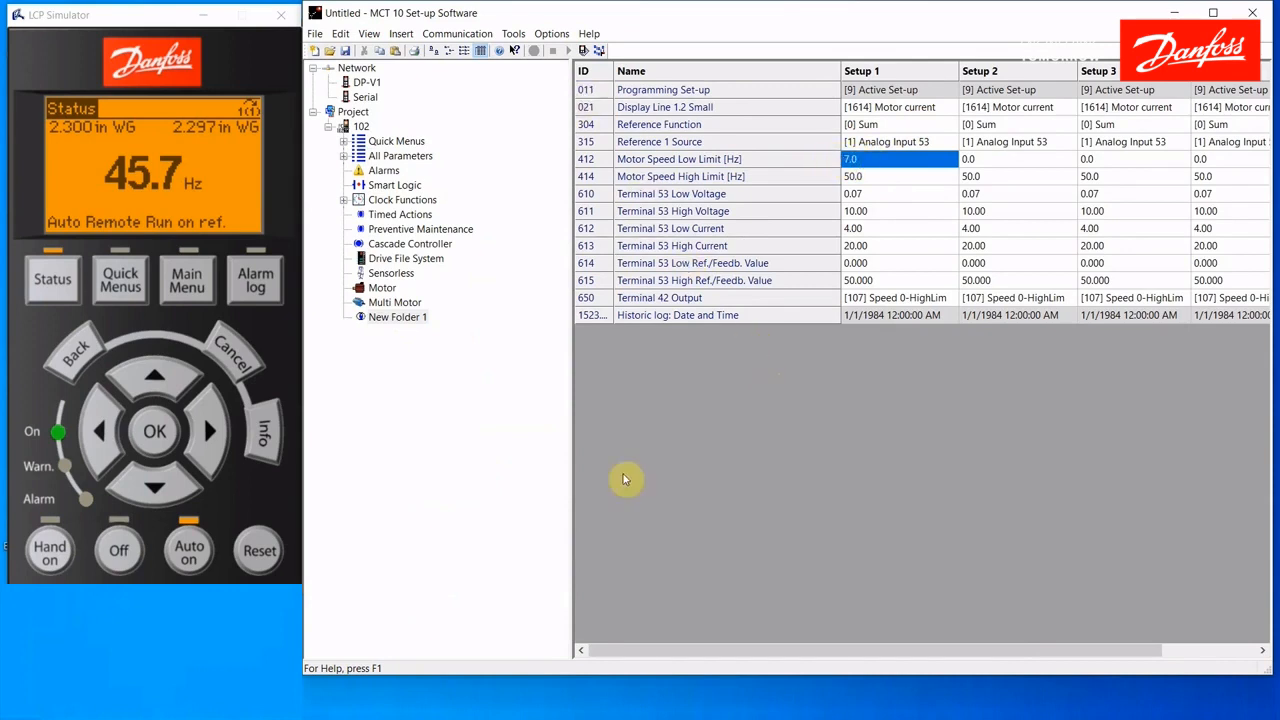
Rename New Folder 1 to "interested parameters".
right_click(387, 319)
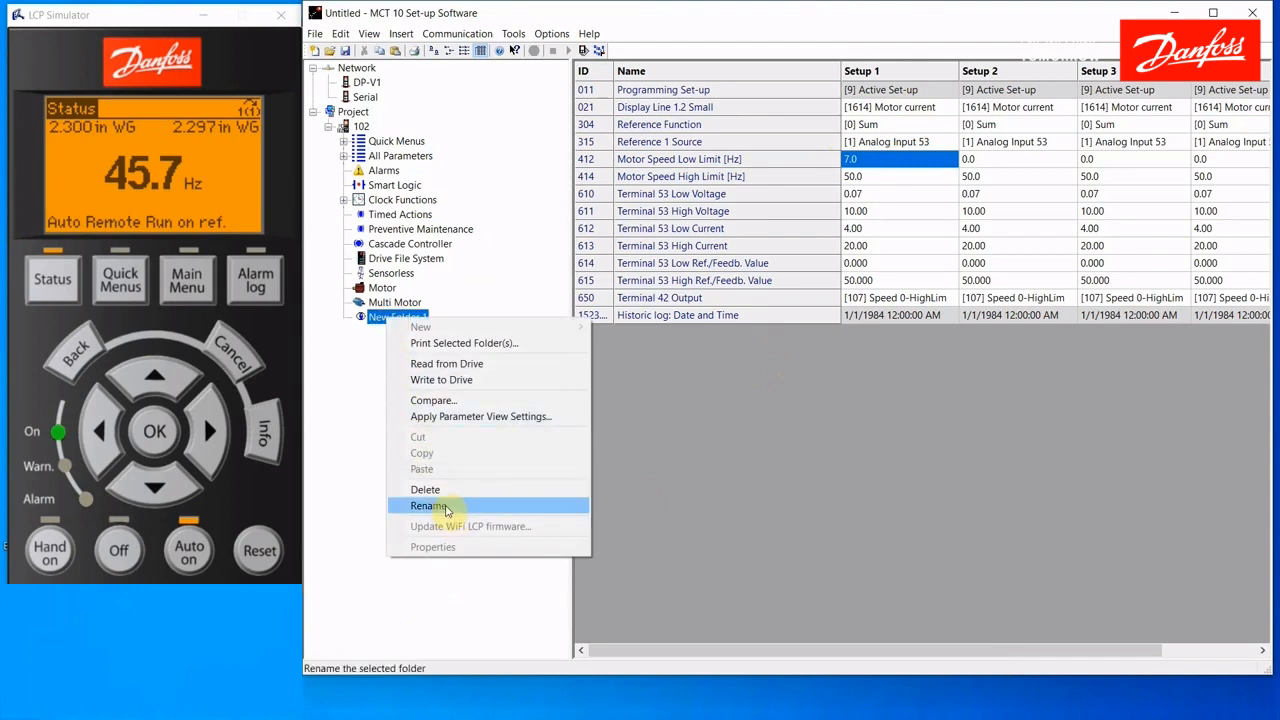
left_click(447, 508)
type("interested")
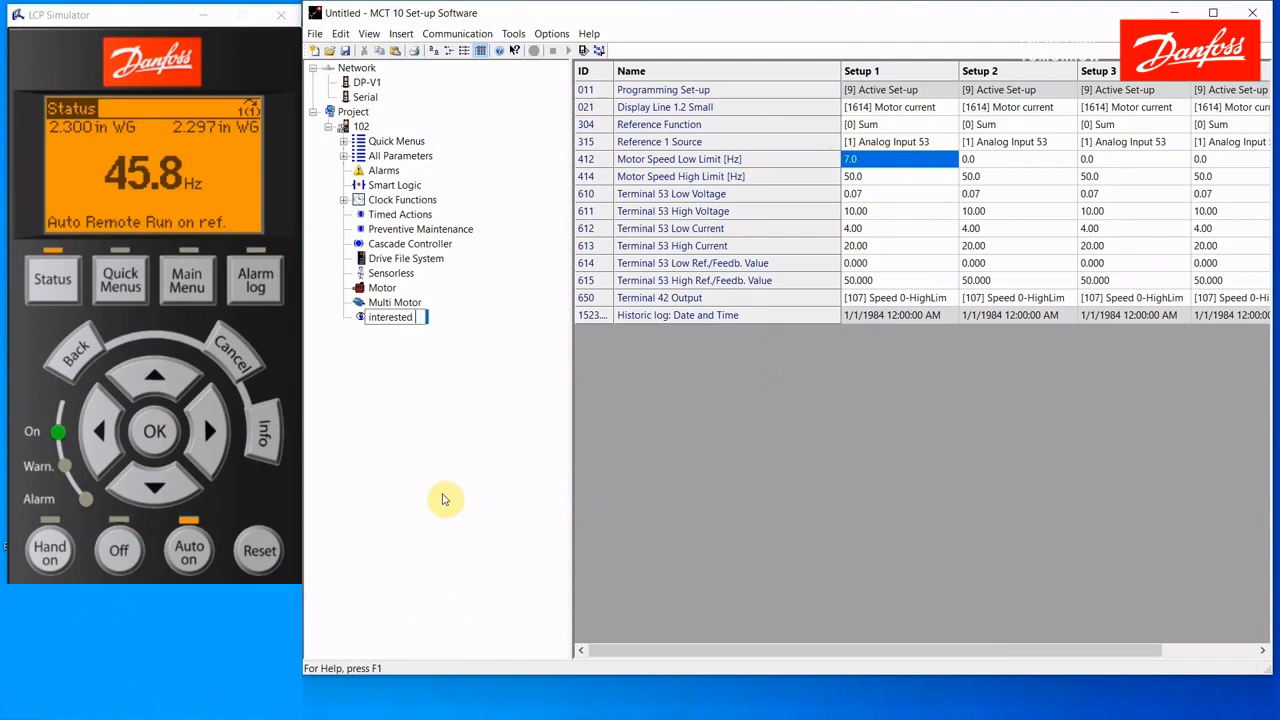
type(" parameters")
key("Return")
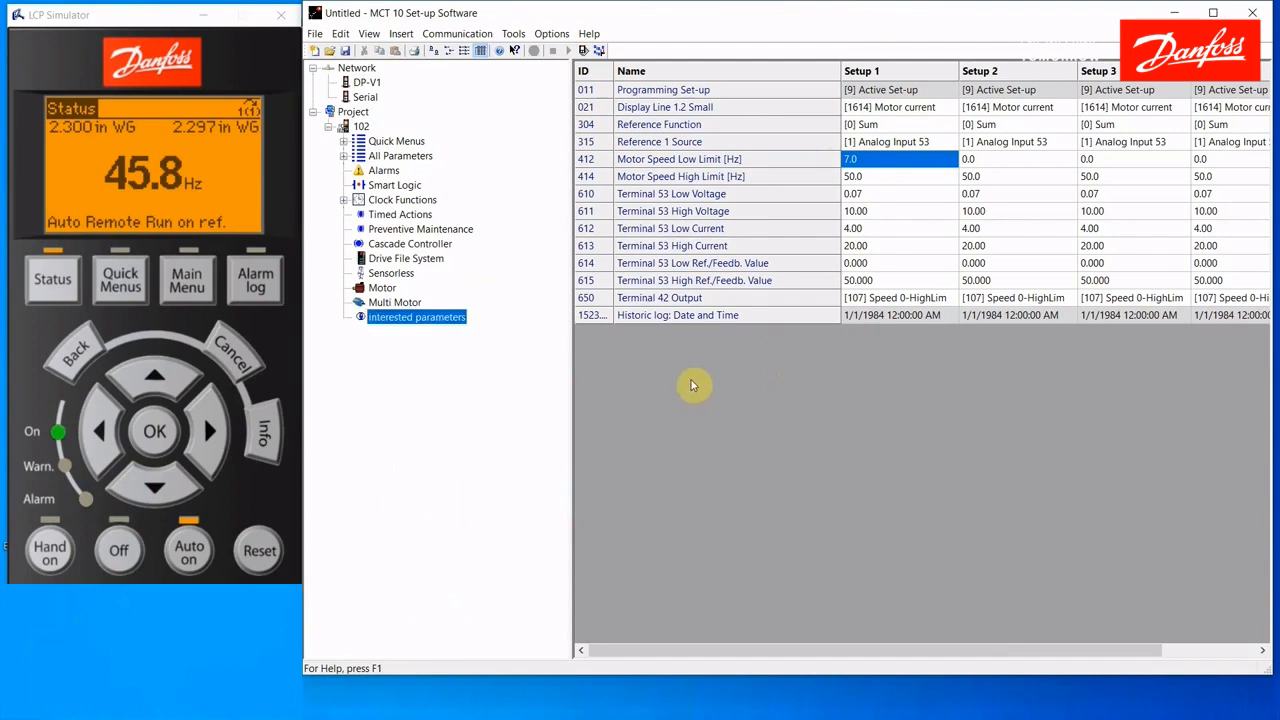
Copy all parameter rows in the interested parameters folder, from 011 Programming Set-up through Historic log: Date and Time.
left_click(591, 90)
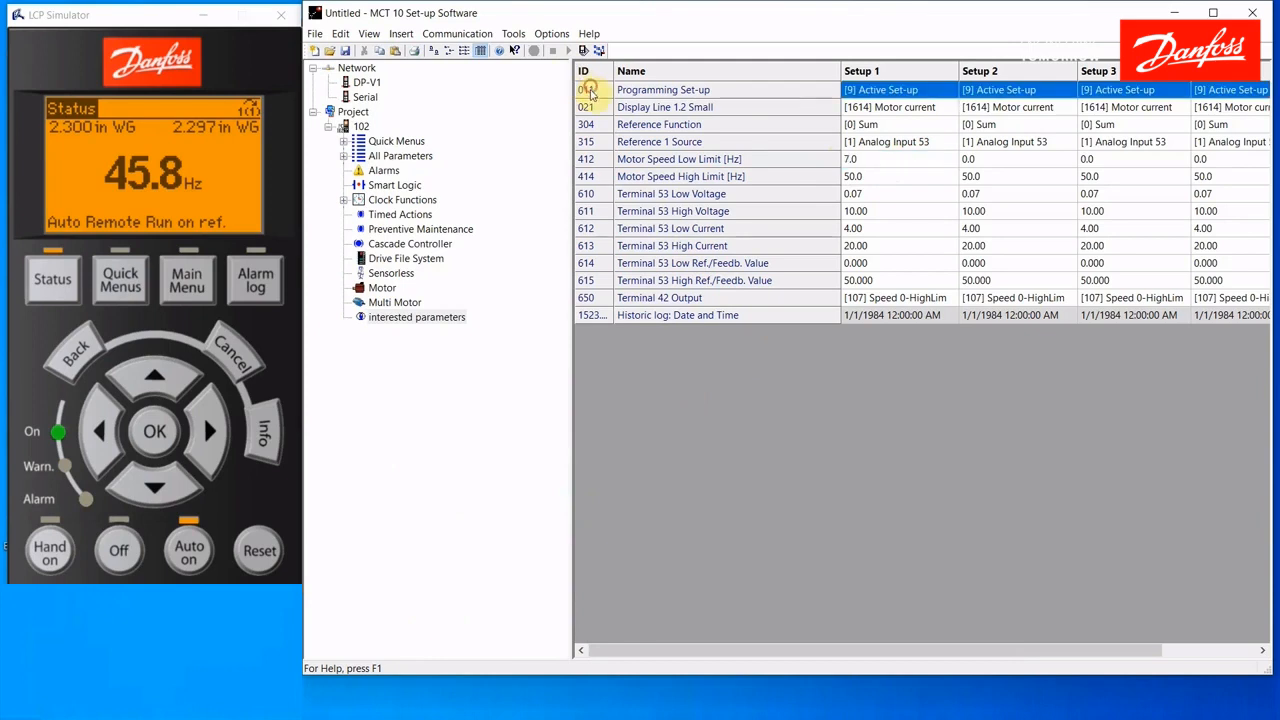
left_click_drag(591, 90, 590, 318)
right_click(594, 318)
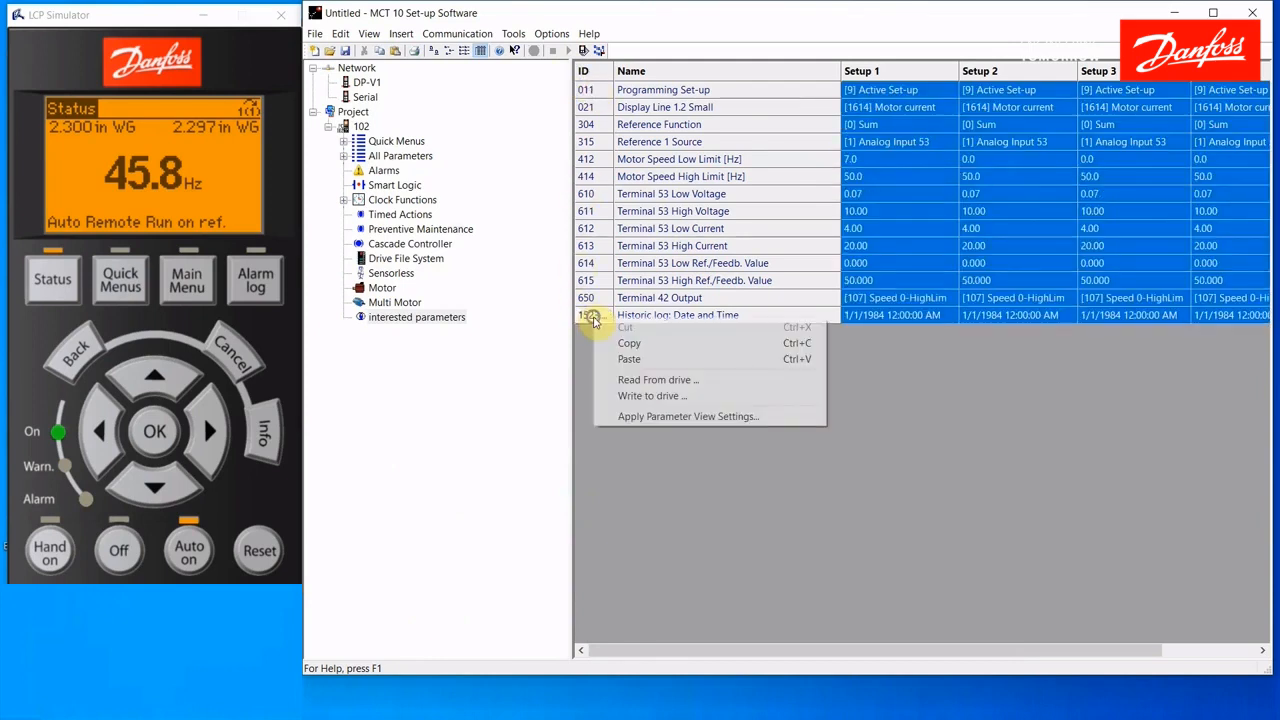
left_click(630, 343)
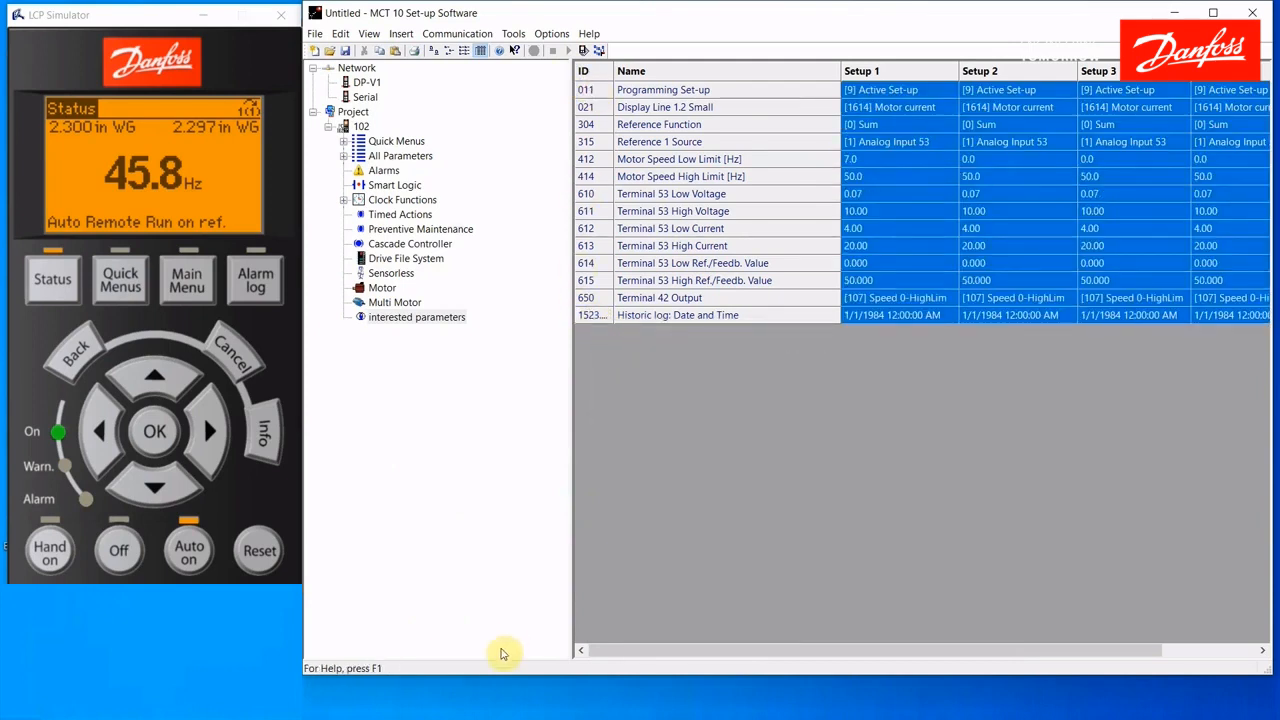
Switch to Excel, paste the copied parameter rows at cell A1 of the blank sheet, then undo the paste.
left_click(492, 718)
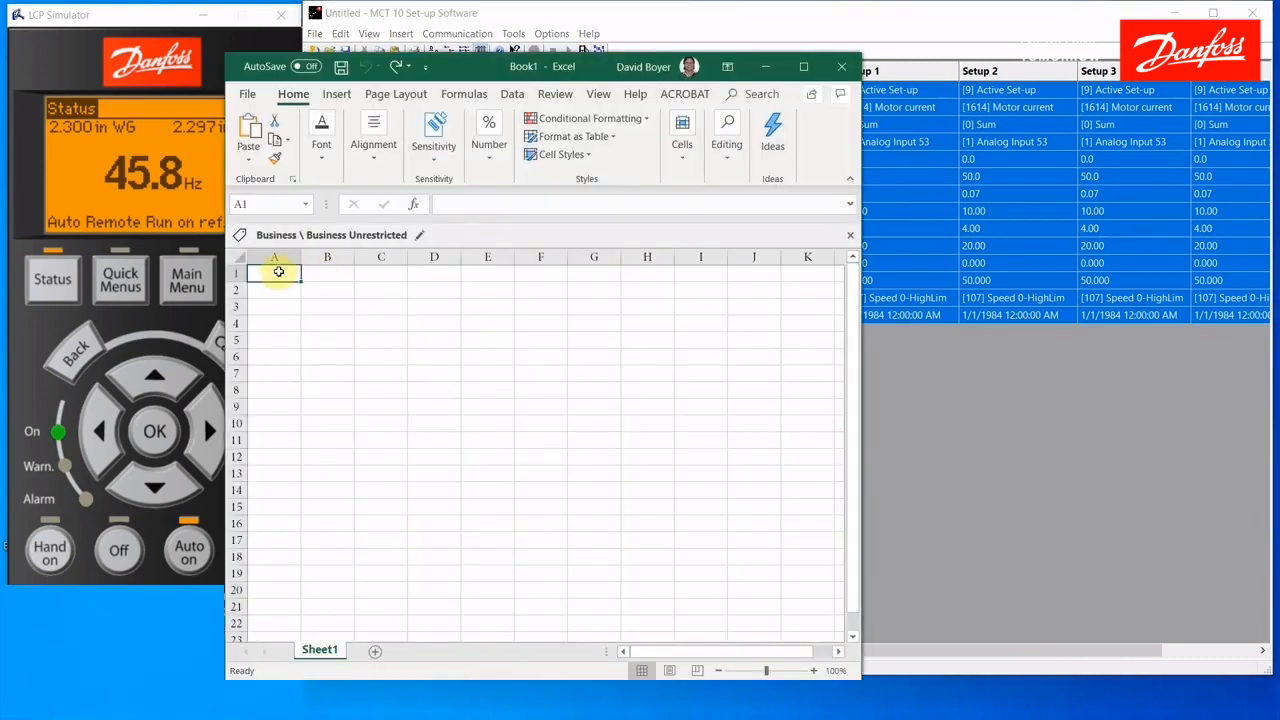
right_click(278, 271)
left_click(308, 341)
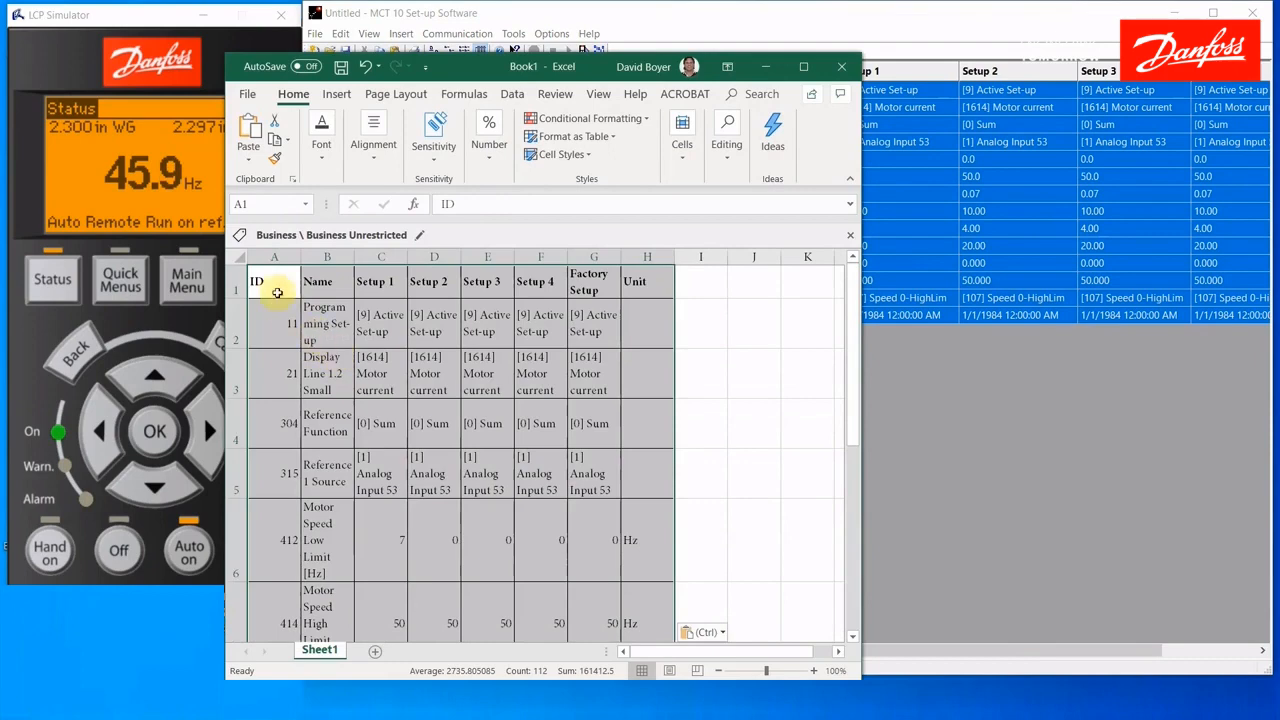
left_click(365, 66)
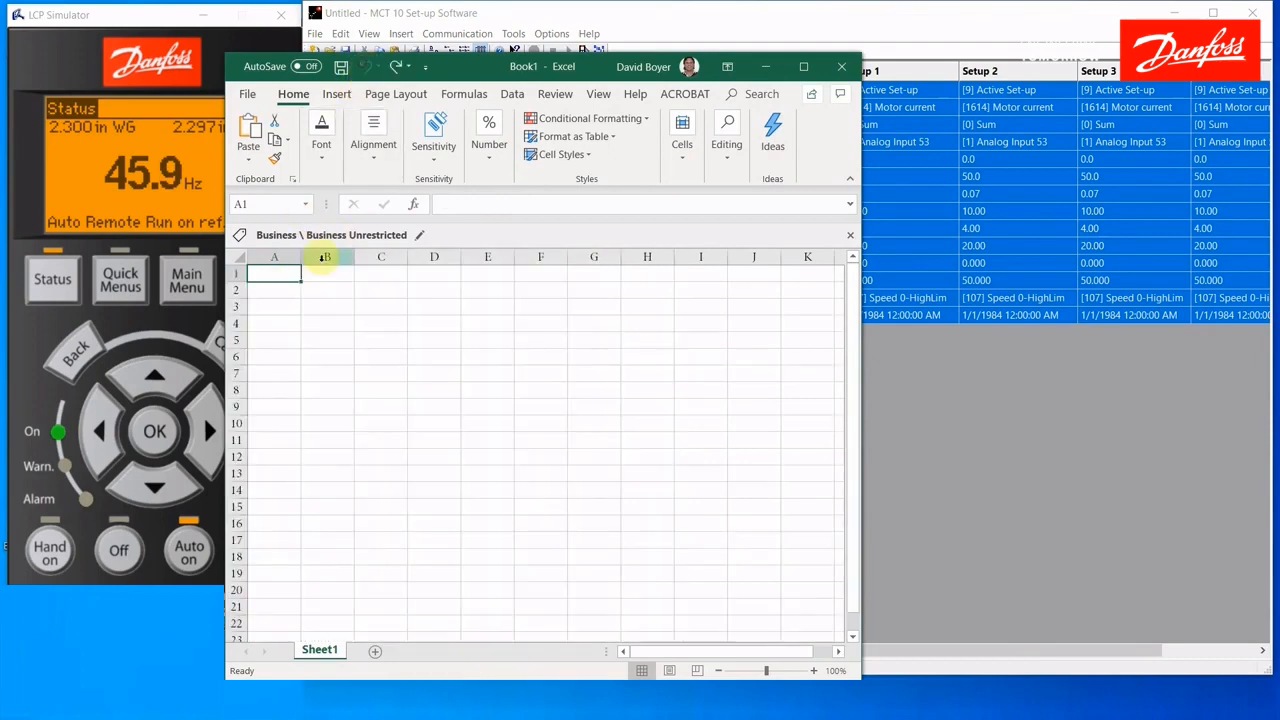
Paste the copied parameter rows at cell A1, widen column B to fit the parameter names, and minimize the workbook.
right_click(280, 270)
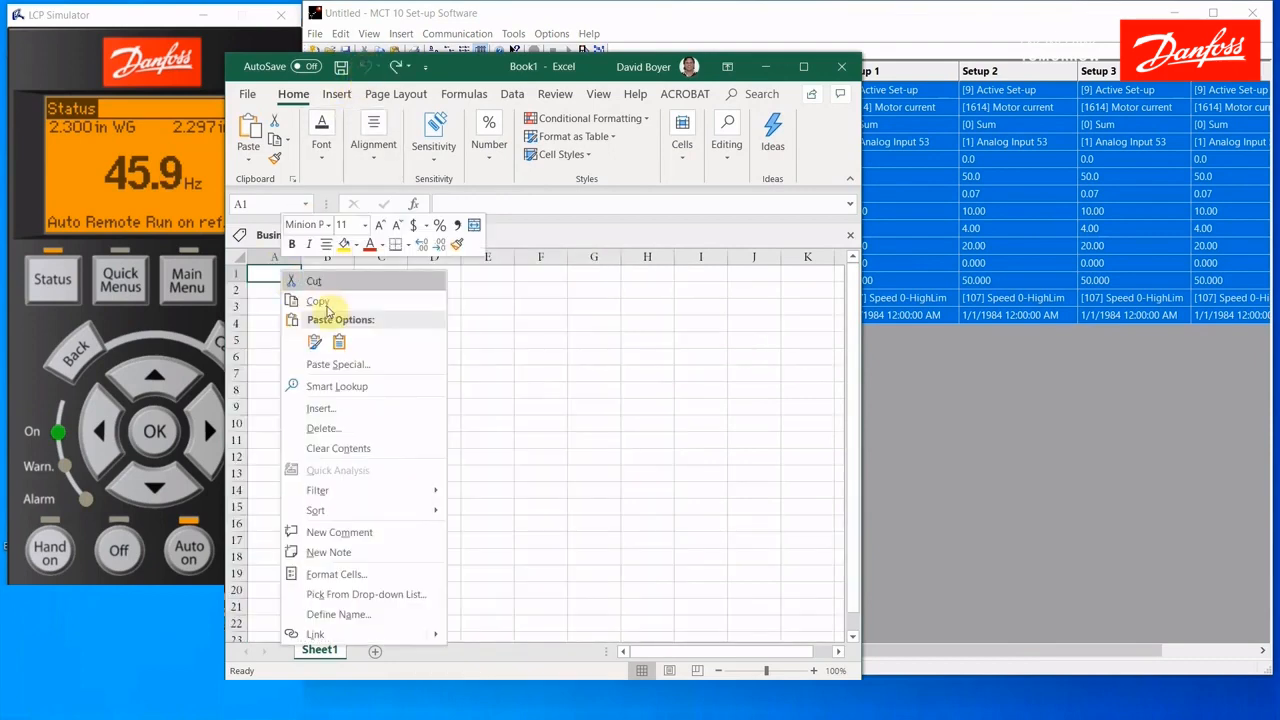
left_click(350, 338)
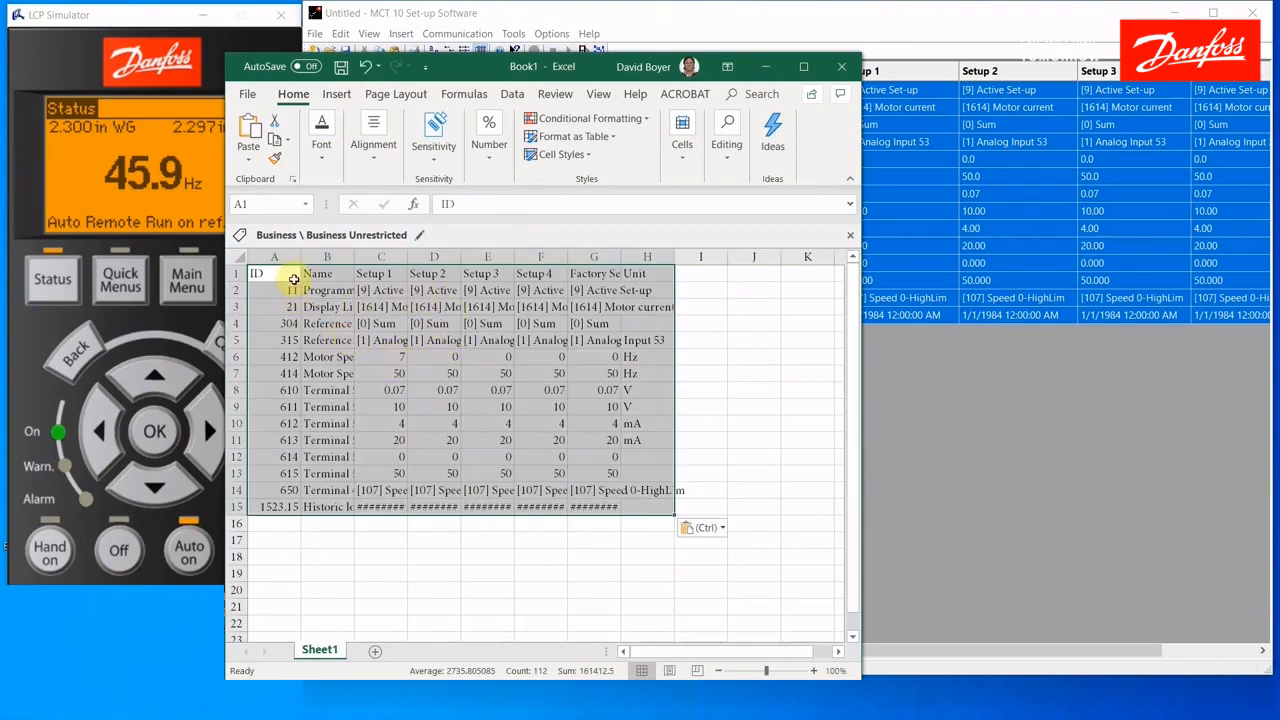
left_click(358, 555)
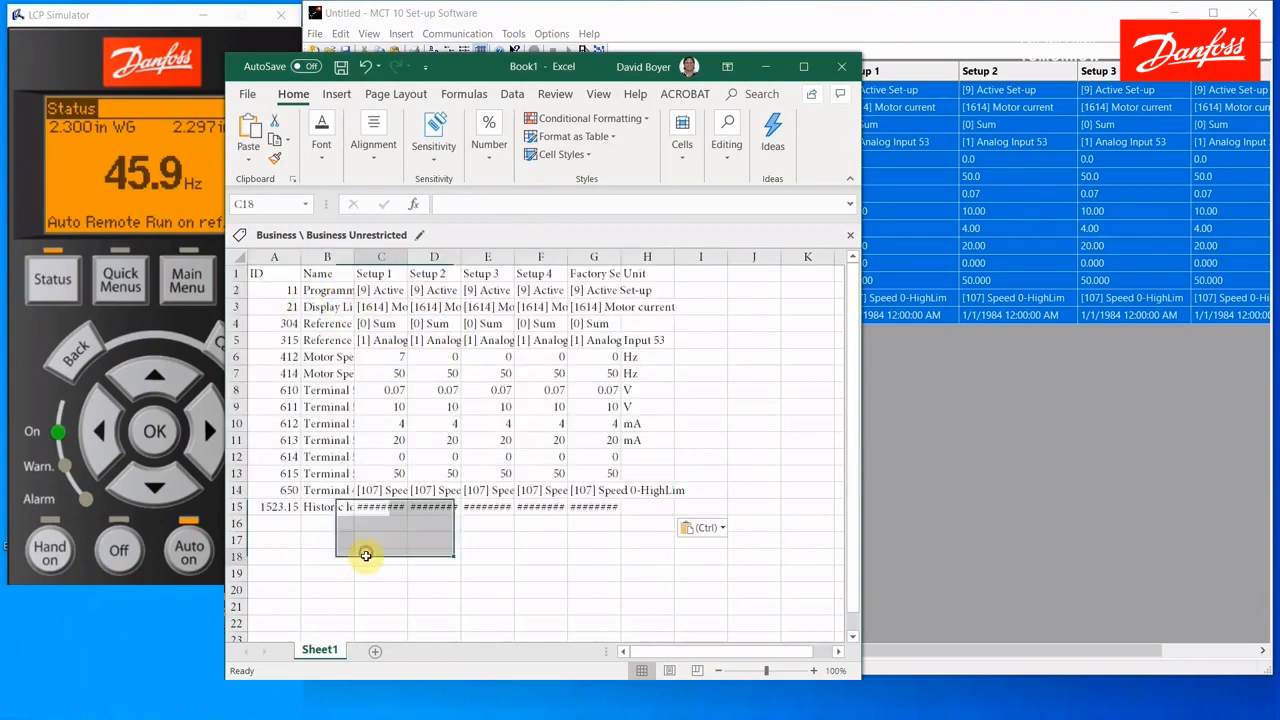
double_click(351, 257)
key("Return")
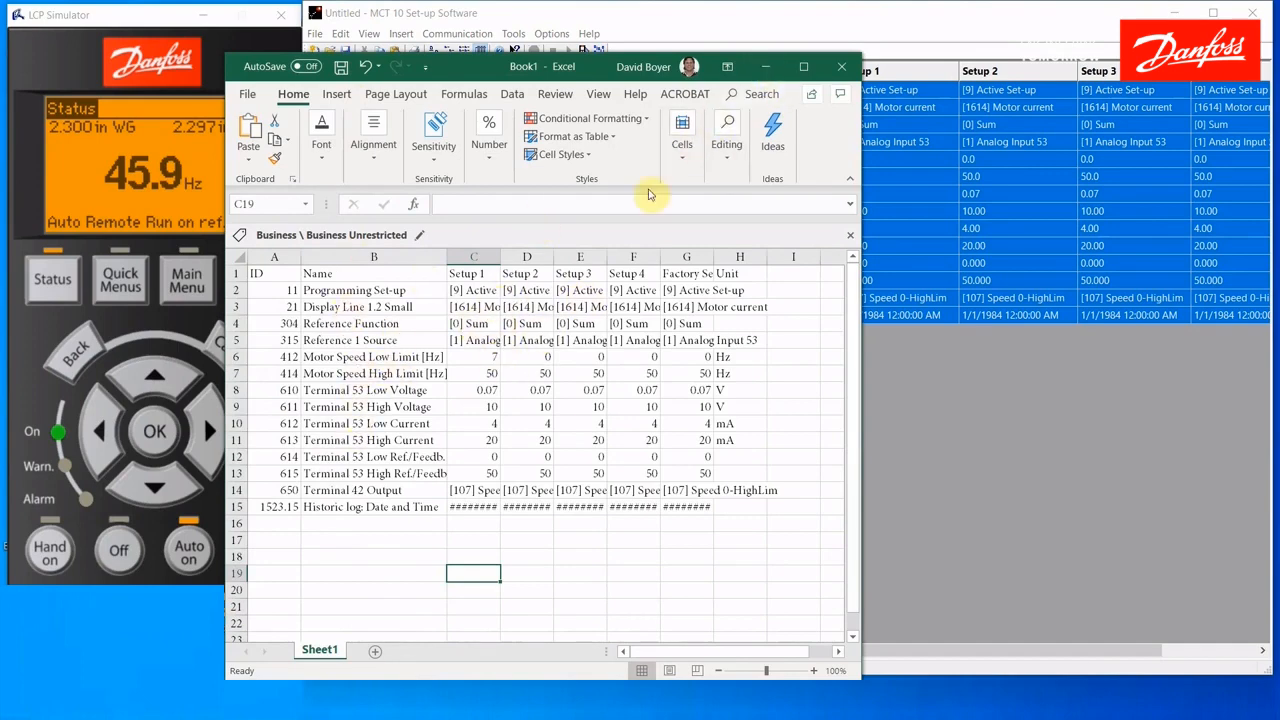
left_click(765, 67)
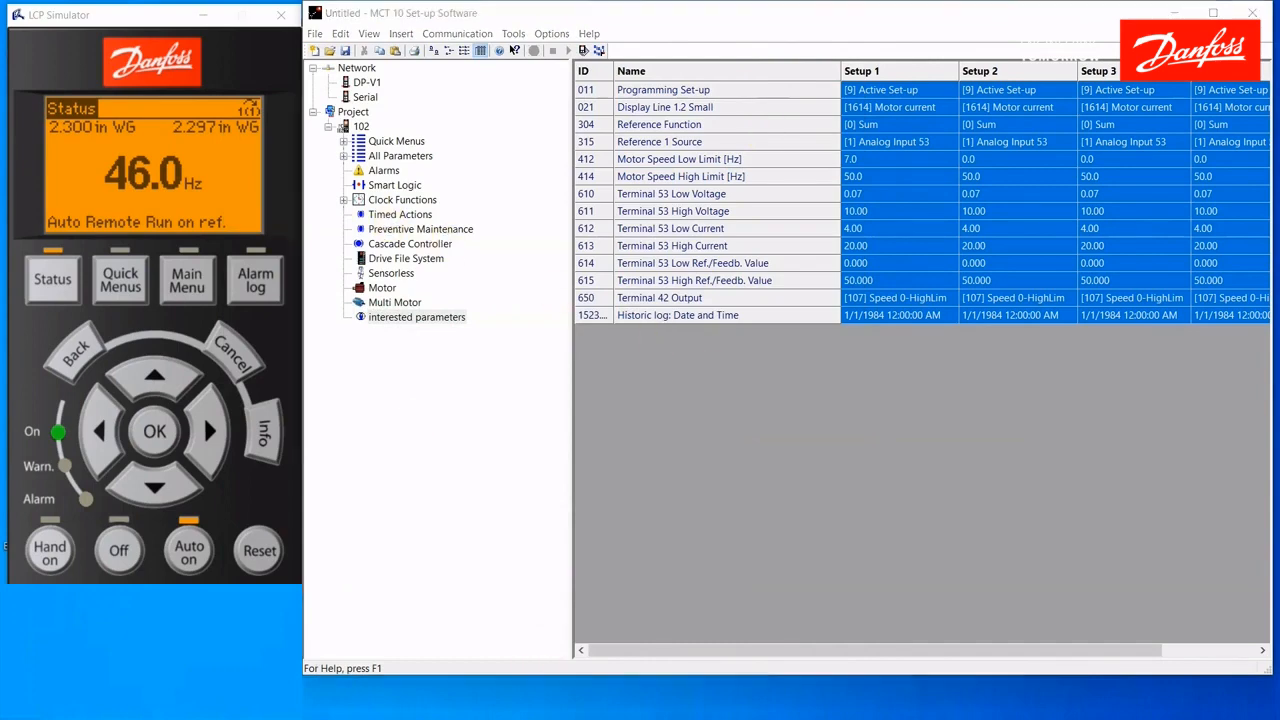
Switch to Word, paste the copied parameter rows into the blank document as a source-formatted table, and review it.
key("alt+Tab")
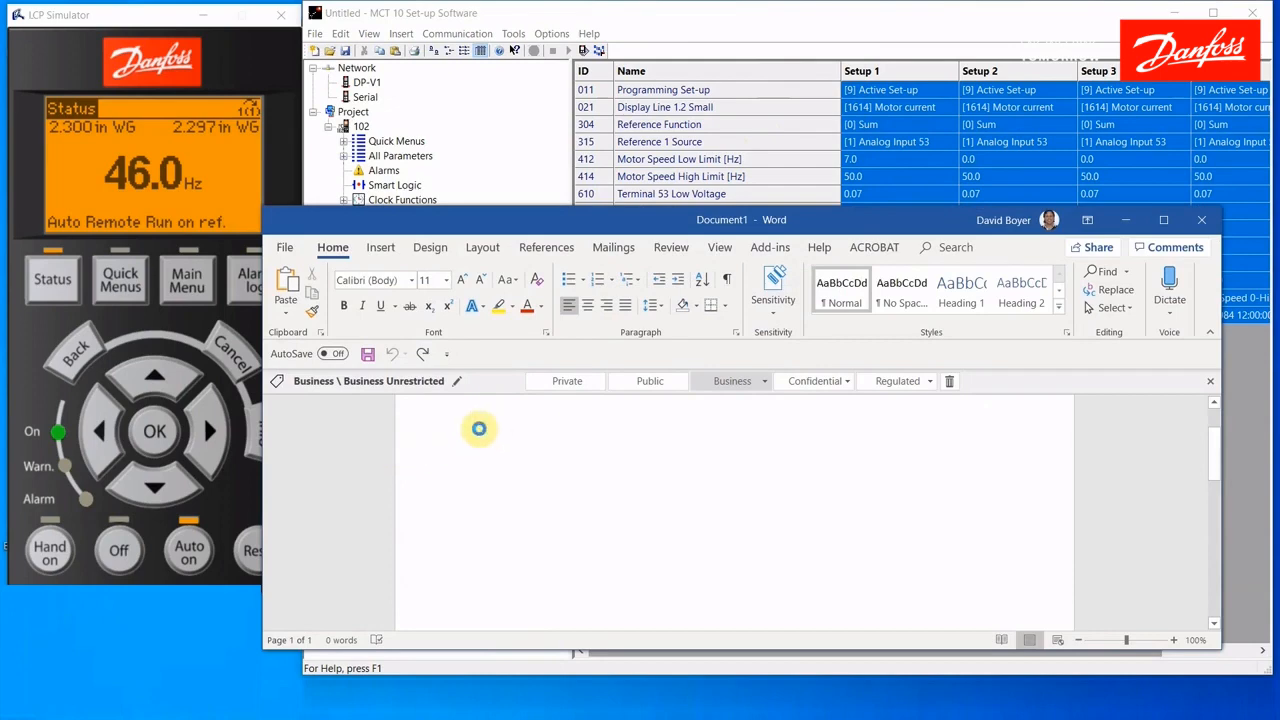
right_click(479, 428)
left_click(567, 503)
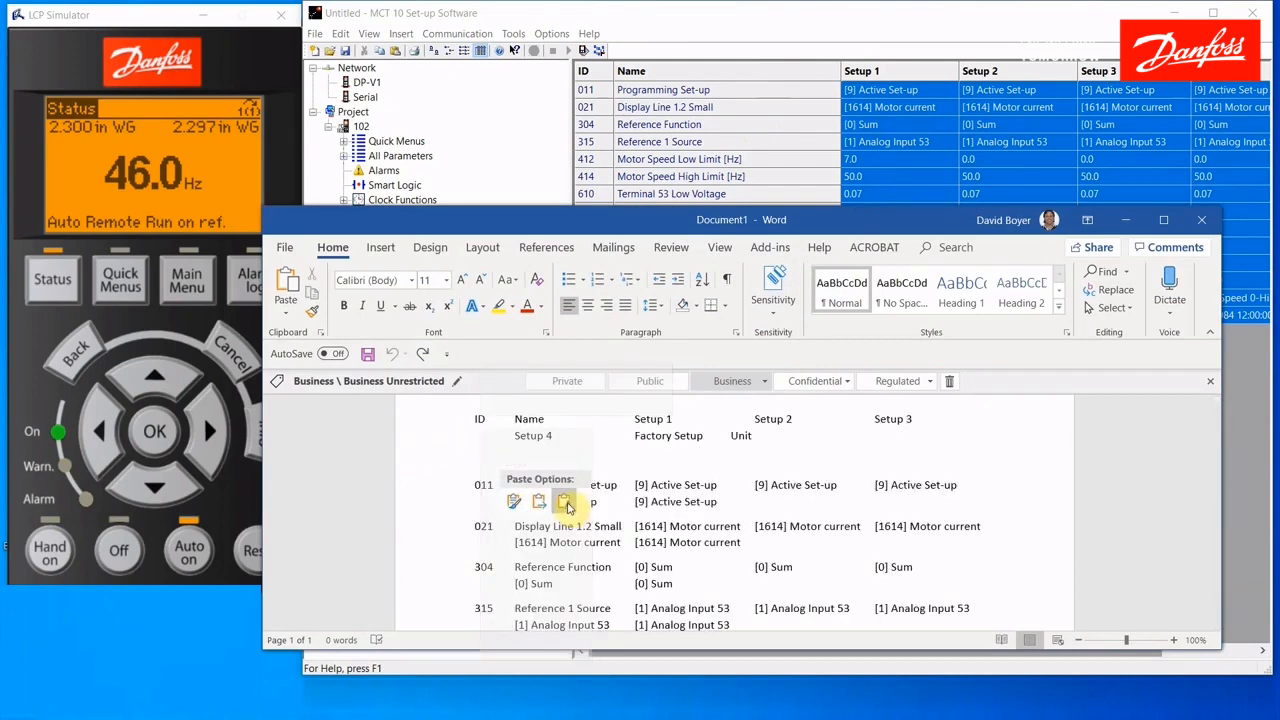
left_click(513, 504)
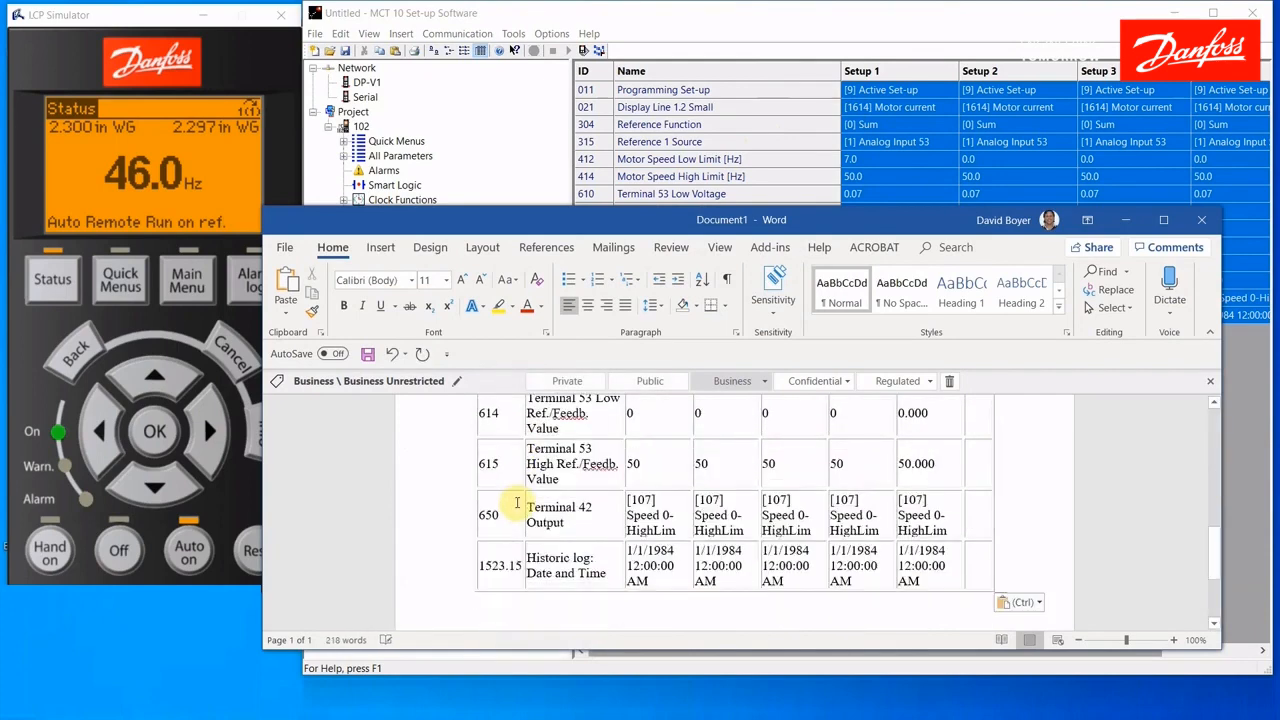
scroll(517, 503, "up", 10)
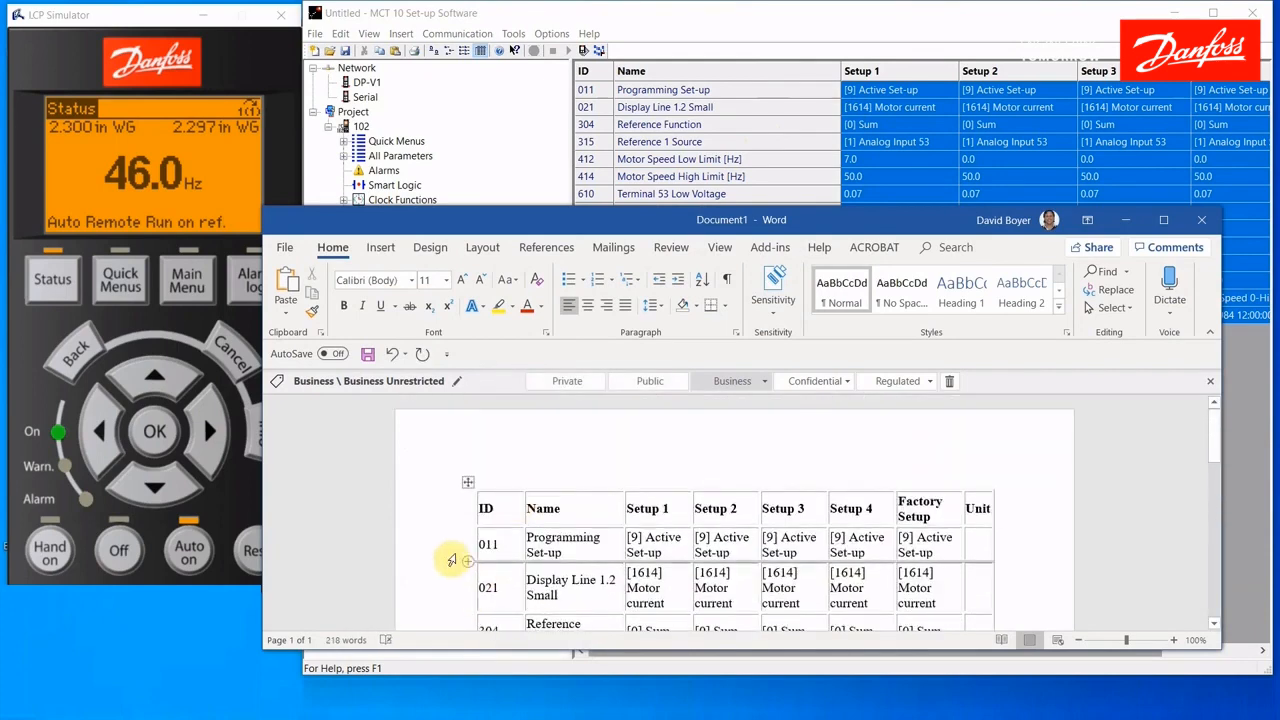
scroll(451, 560, "down", 10)
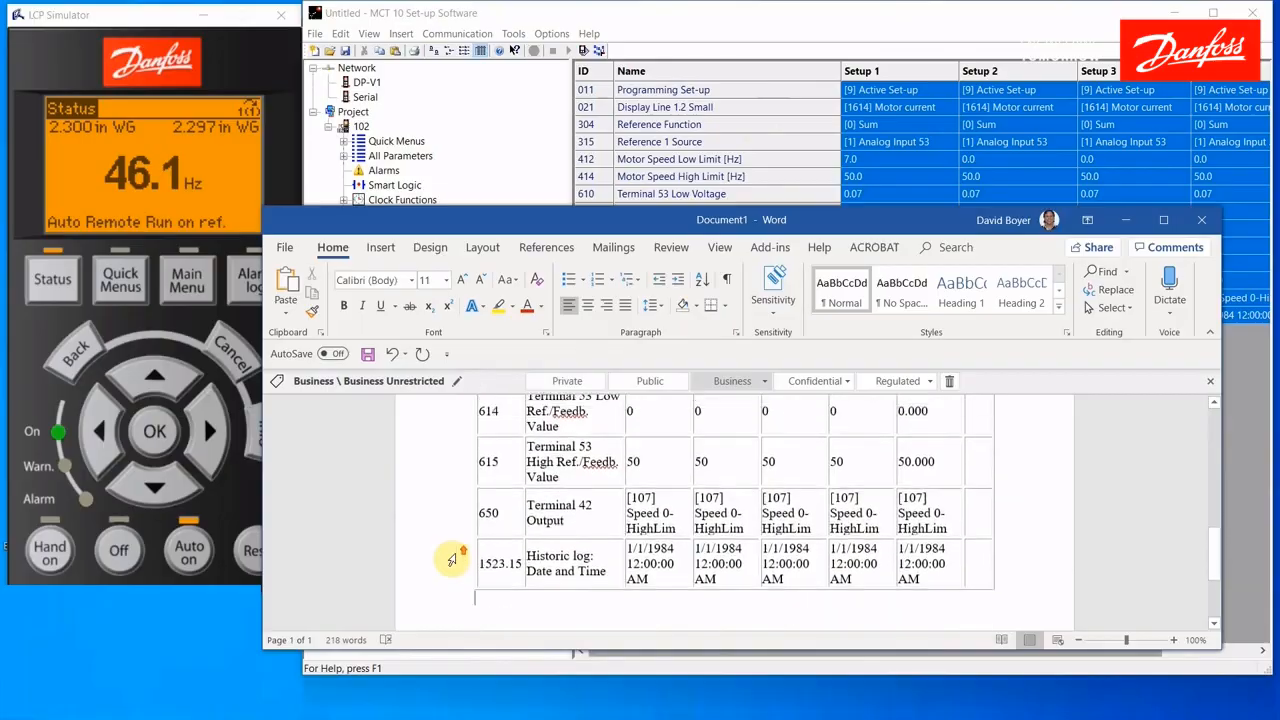
scroll(451, 560, "up", 10)
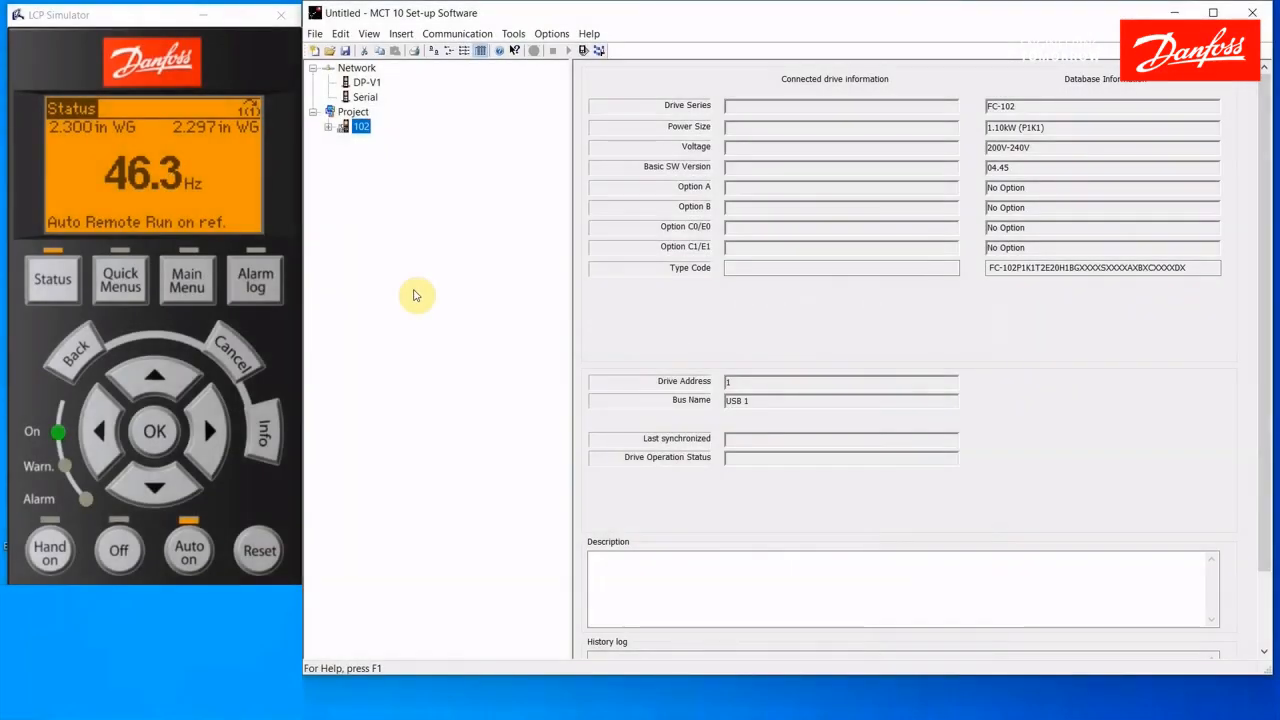
Back in MCT 10, delete drive 102 from the Project and confirm the deletion.
right_click(361, 128)
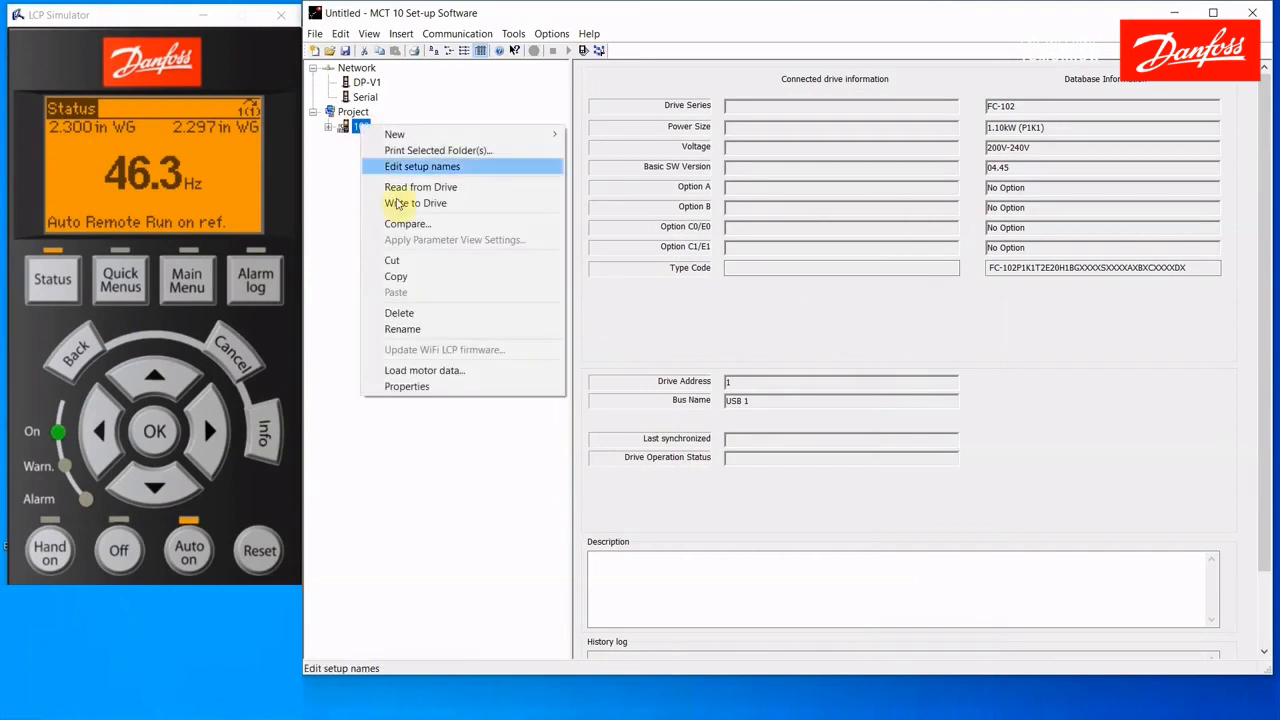
left_click(427, 314)
left_click(796, 374)
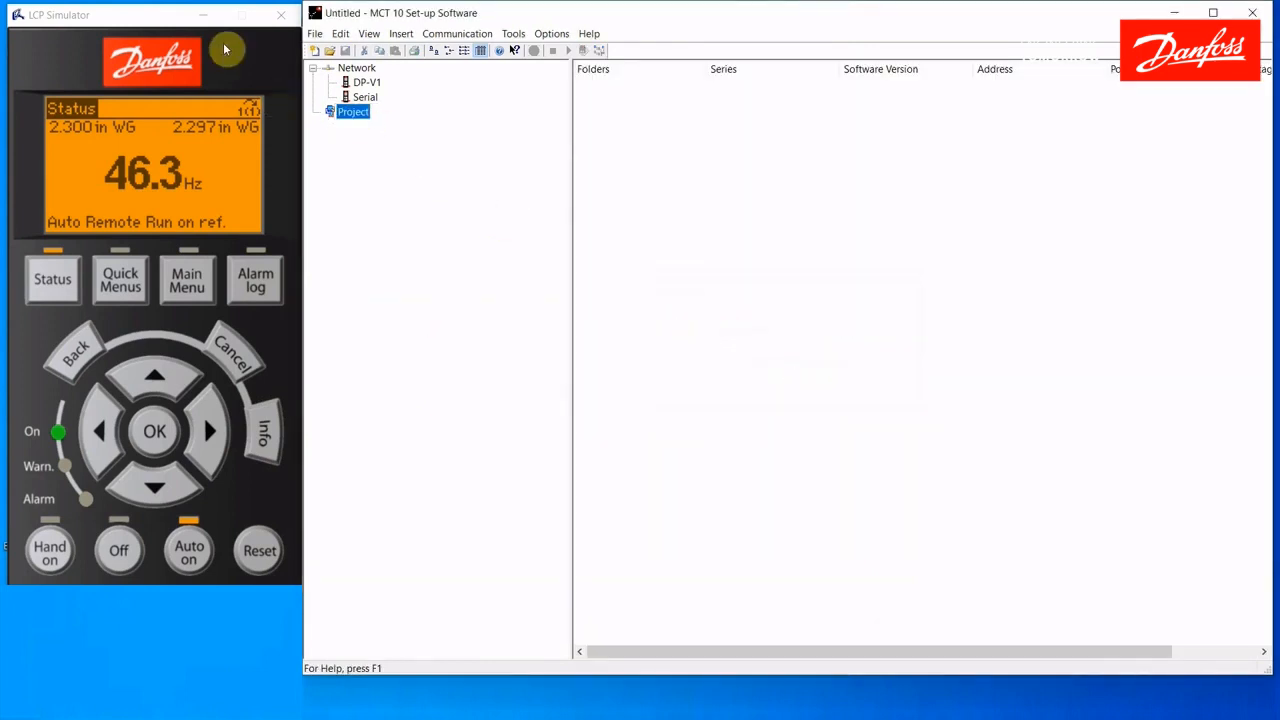
left_click(204, 14)
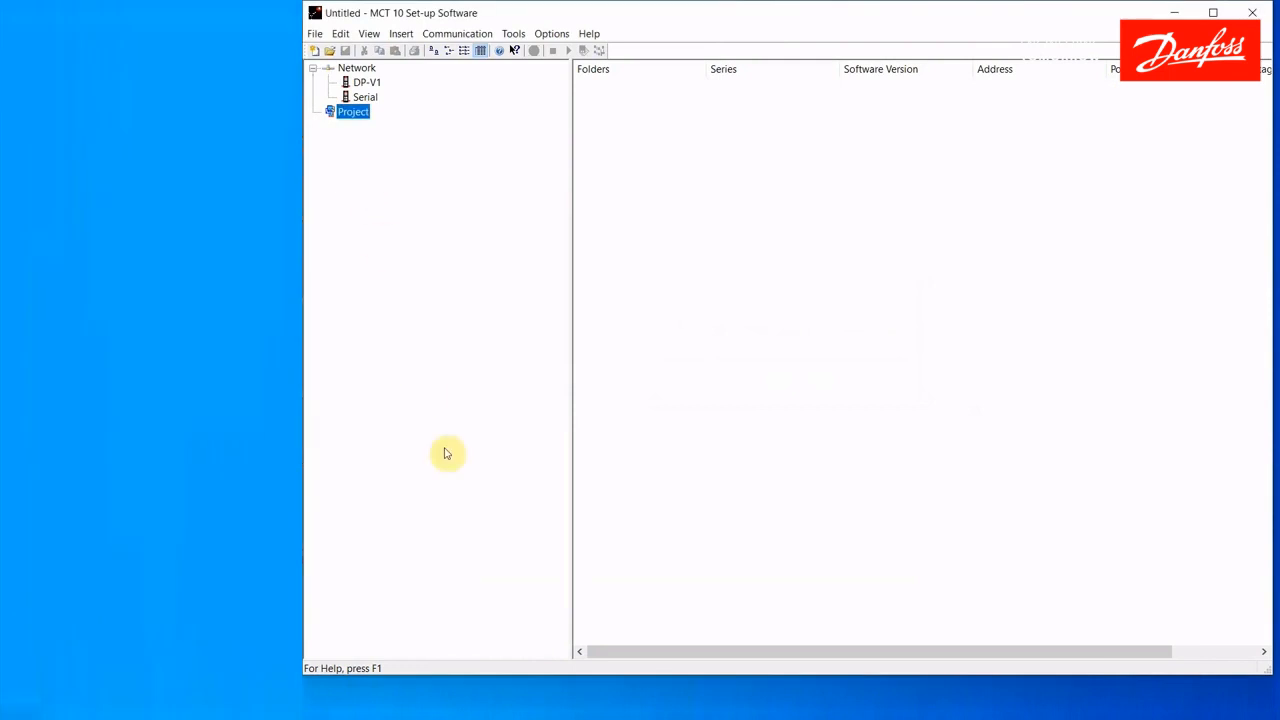
left_click(677, 712)
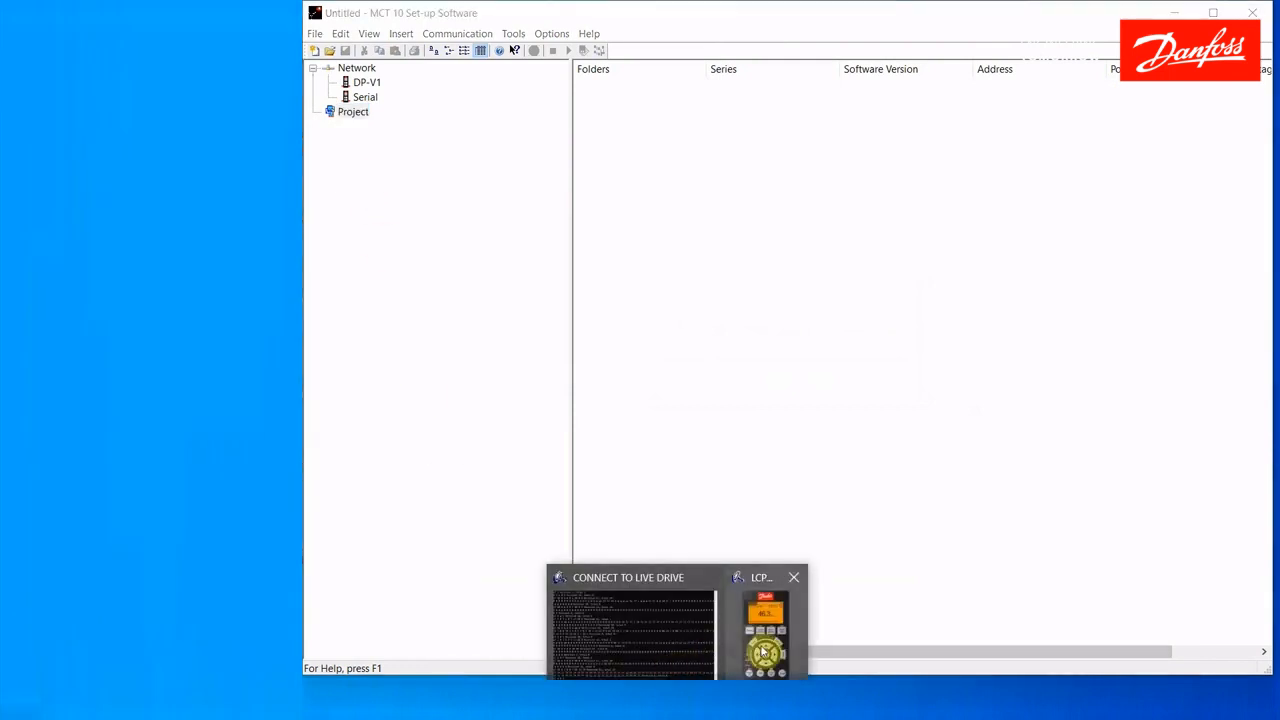
left_click(765, 628)
left_click(381, 155)
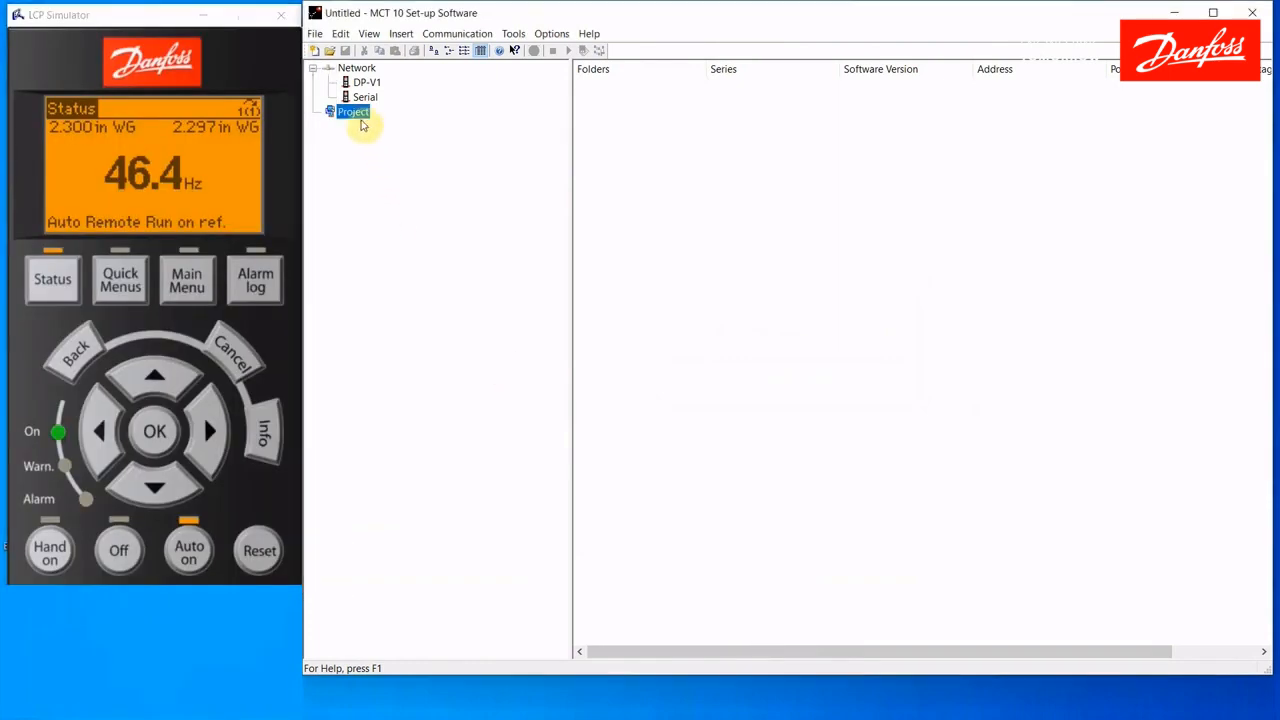
Add a new FC-102 drive named "a" to the Project, with software version 04.45 and power size 1.10kW (P1K1).
right_click(360, 116)
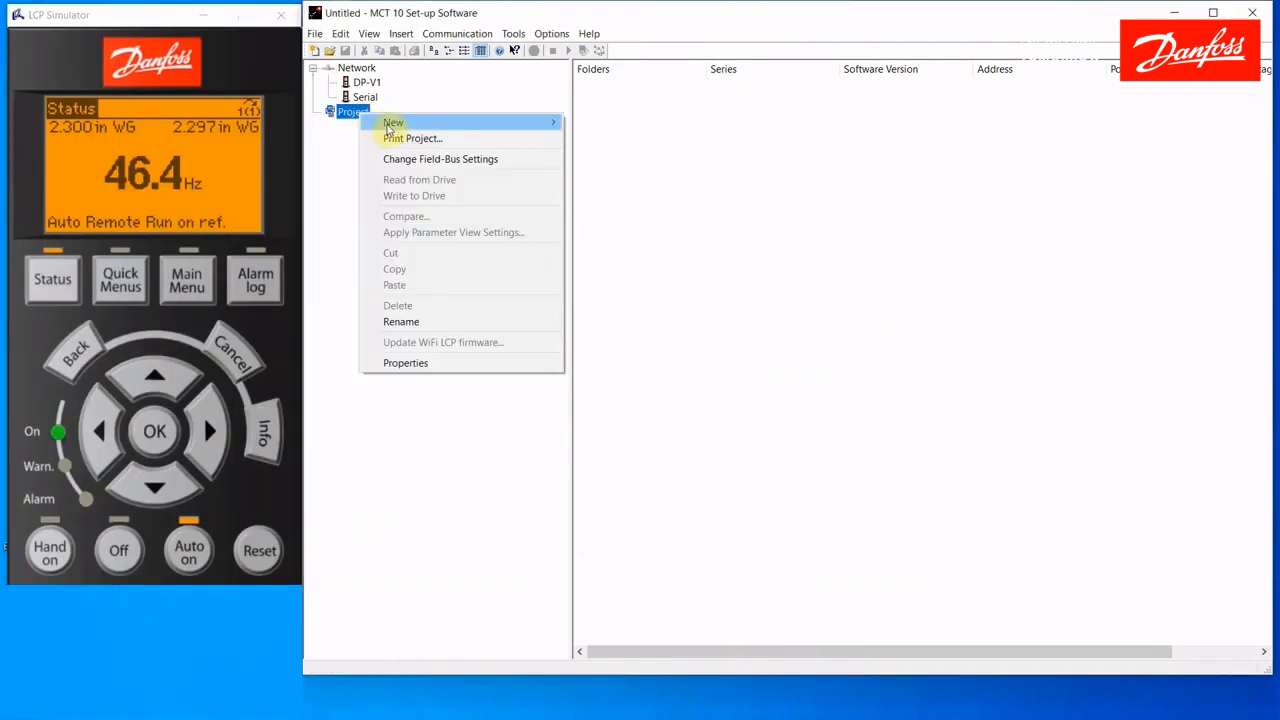
mouse_move(500, 122)
left_click(604, 124)
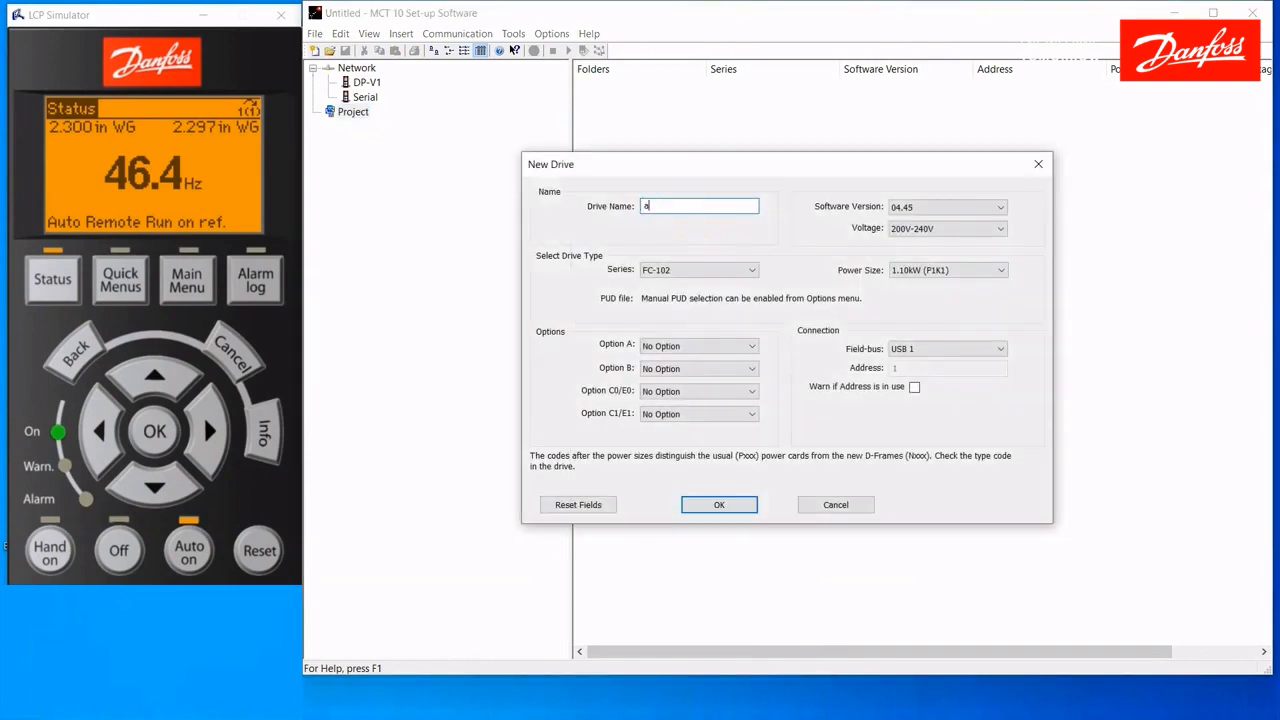
left_click(726, 506)
Save the project as "a" in the MCT10 lesson folder on the Desktop.
left_click(315, 35)
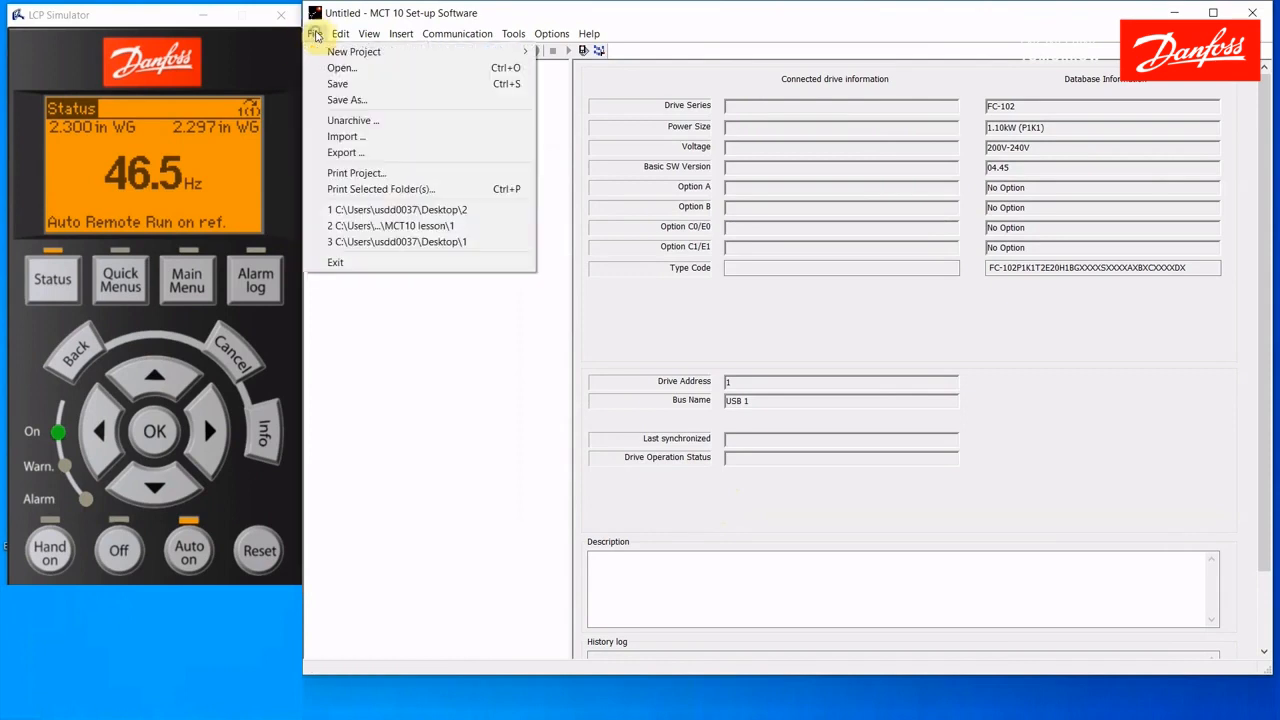
left_click(341, 100)
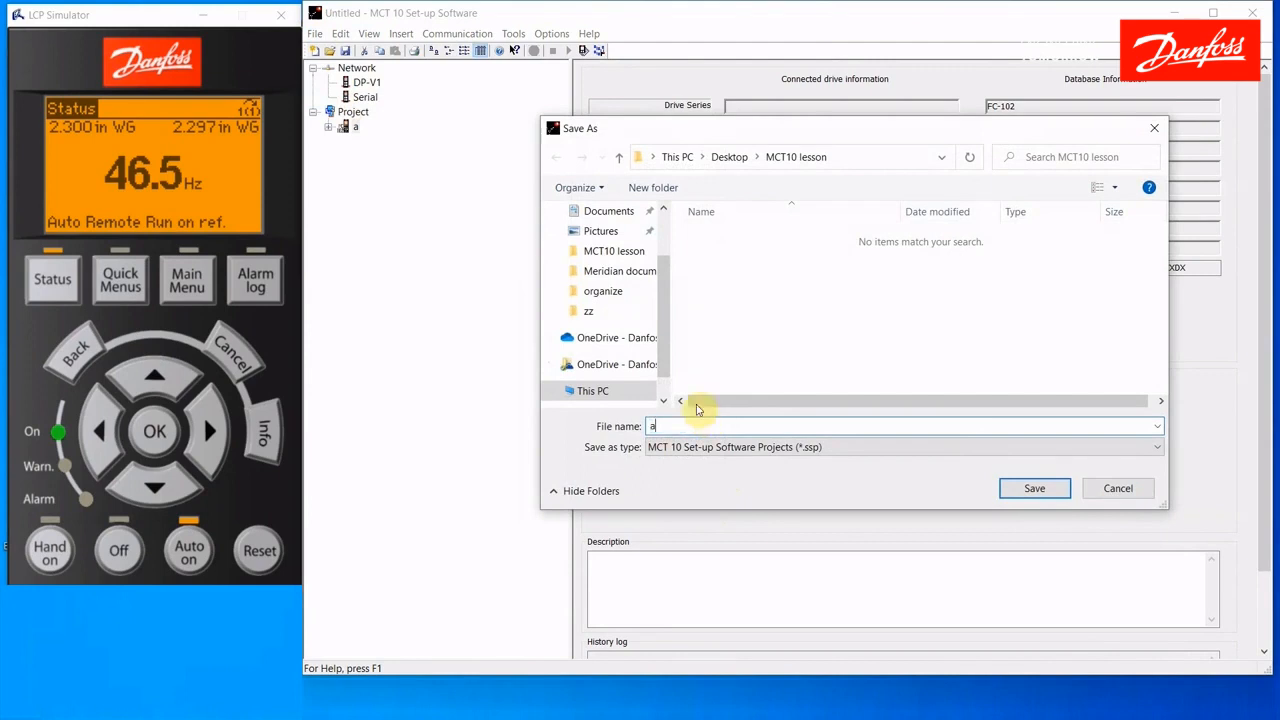
left_click(595, 251)
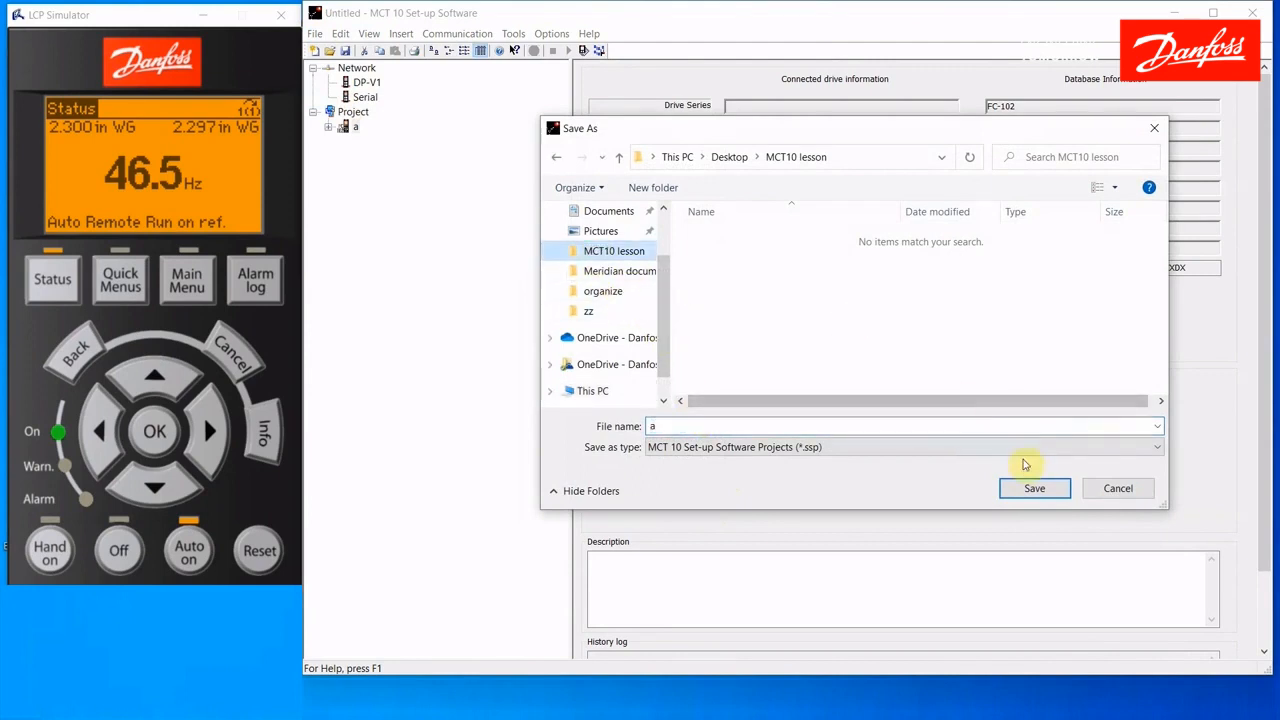
left_click(1030, 490)
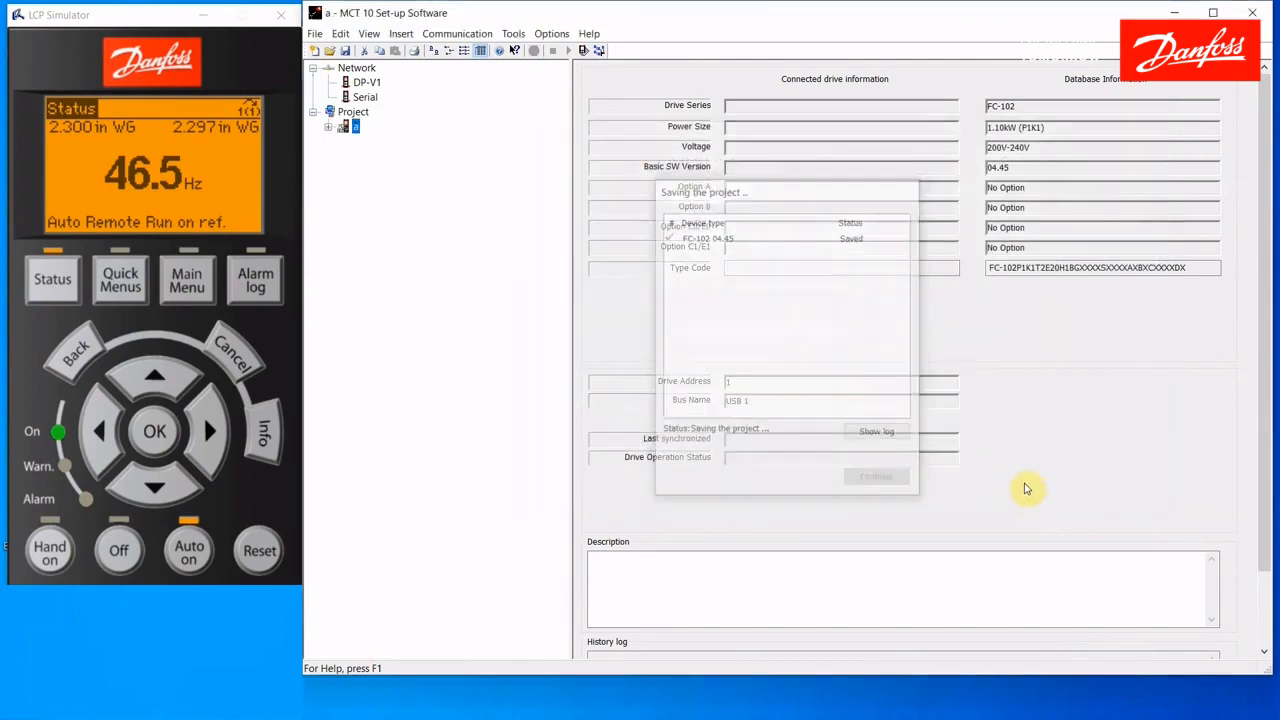
Close MCT 10 and start it again with an empty, untitled project.
left_click(1252, 12)
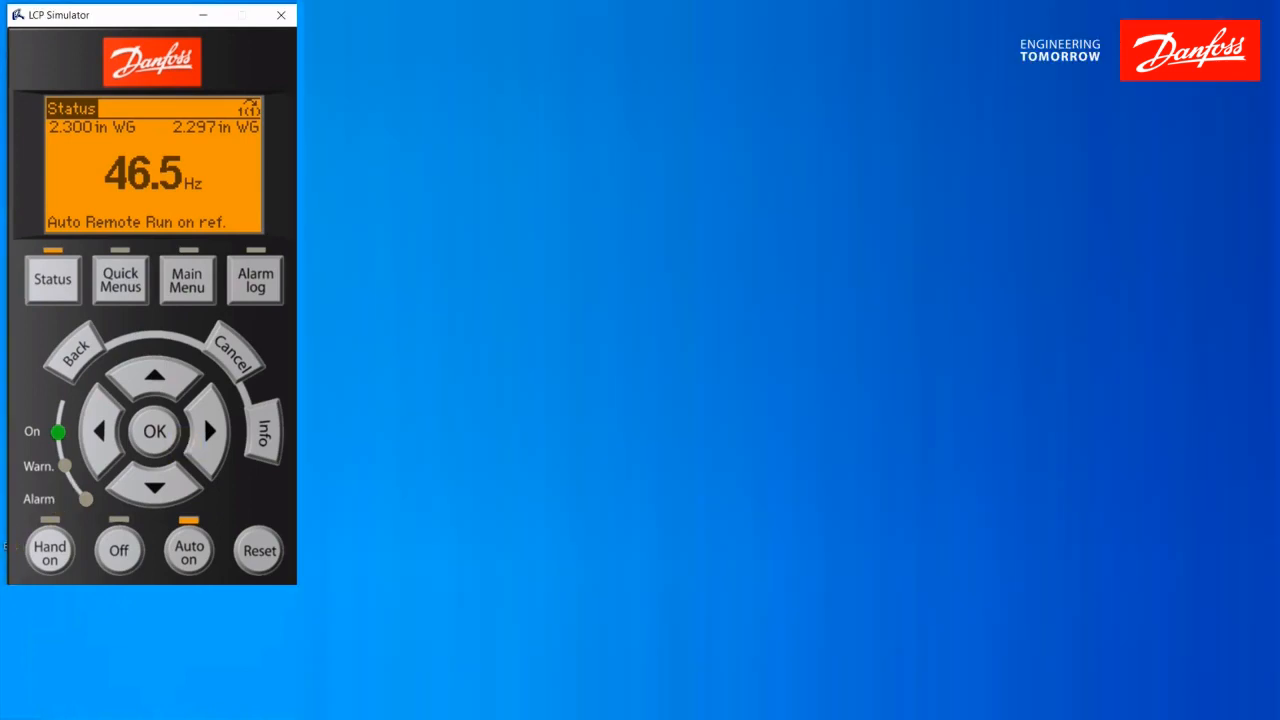
key("super")
key("Escape")
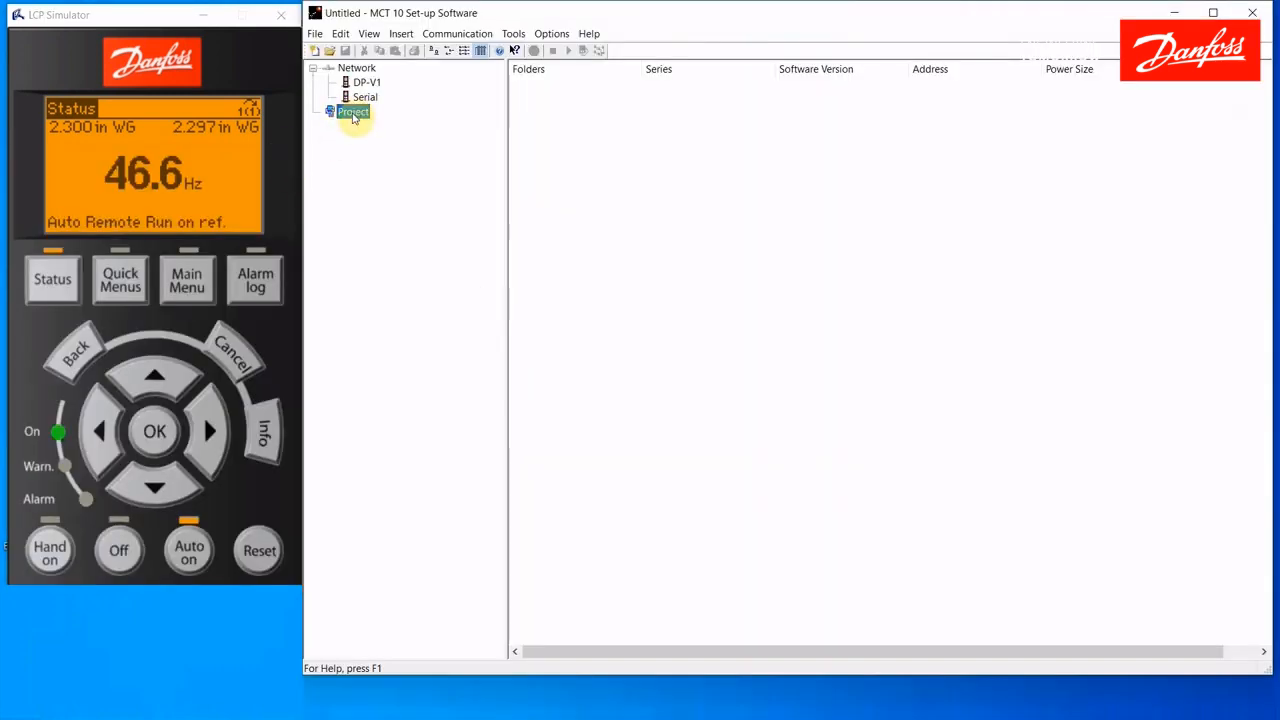
Add a new FC-102 drive named "b" to the empty Project, with software version 04.45 and power size 1.10kW (P1K1).
right_click(352, 117)
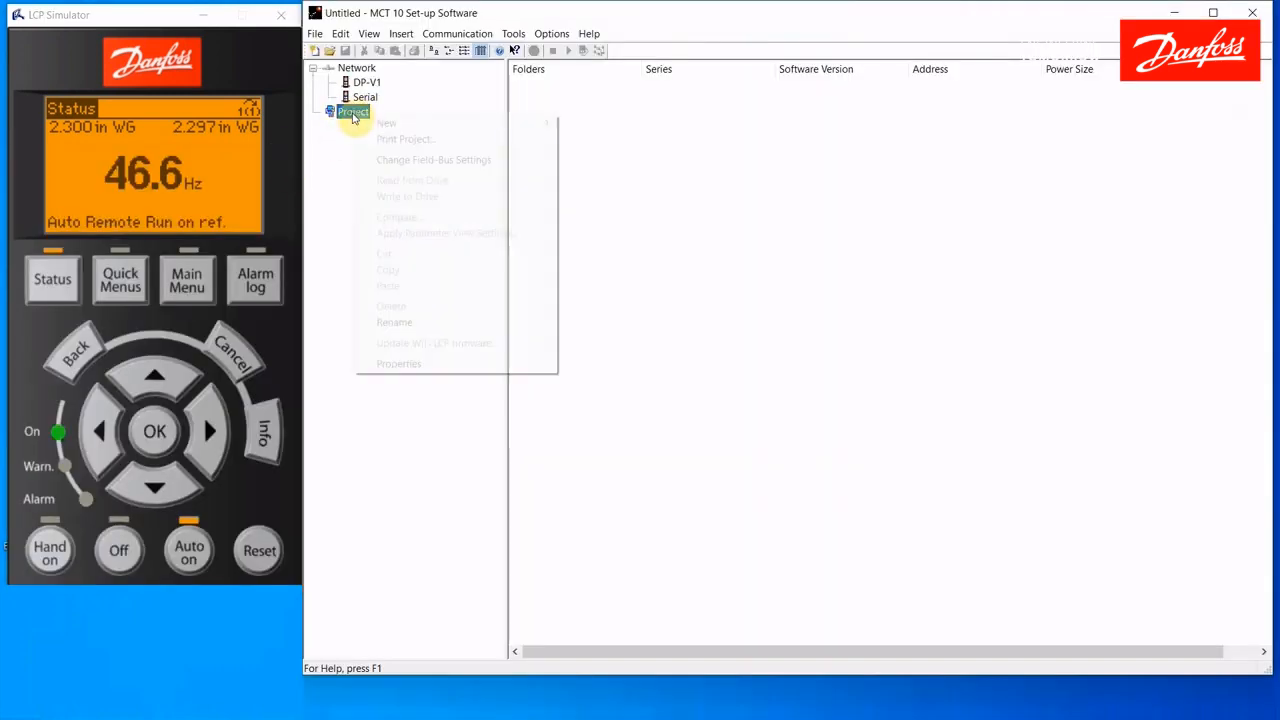
mouse_move(380, 123)
left_click(588, 123)
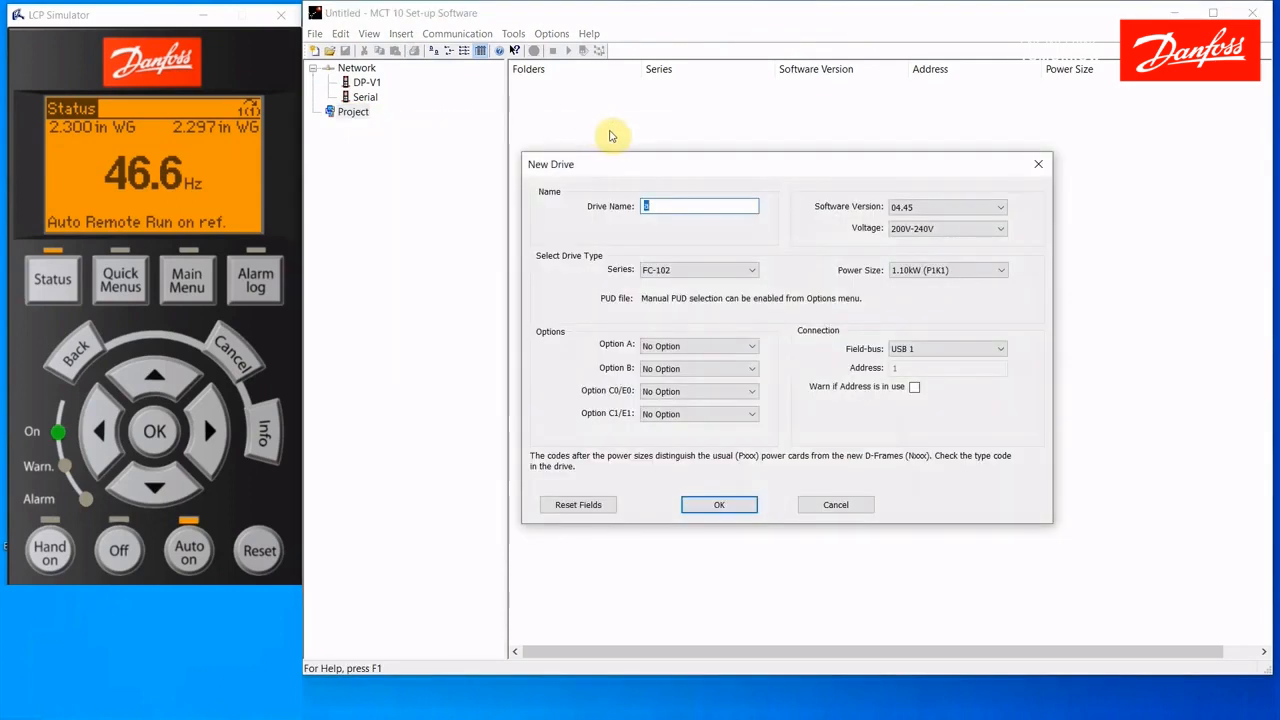
type("b")
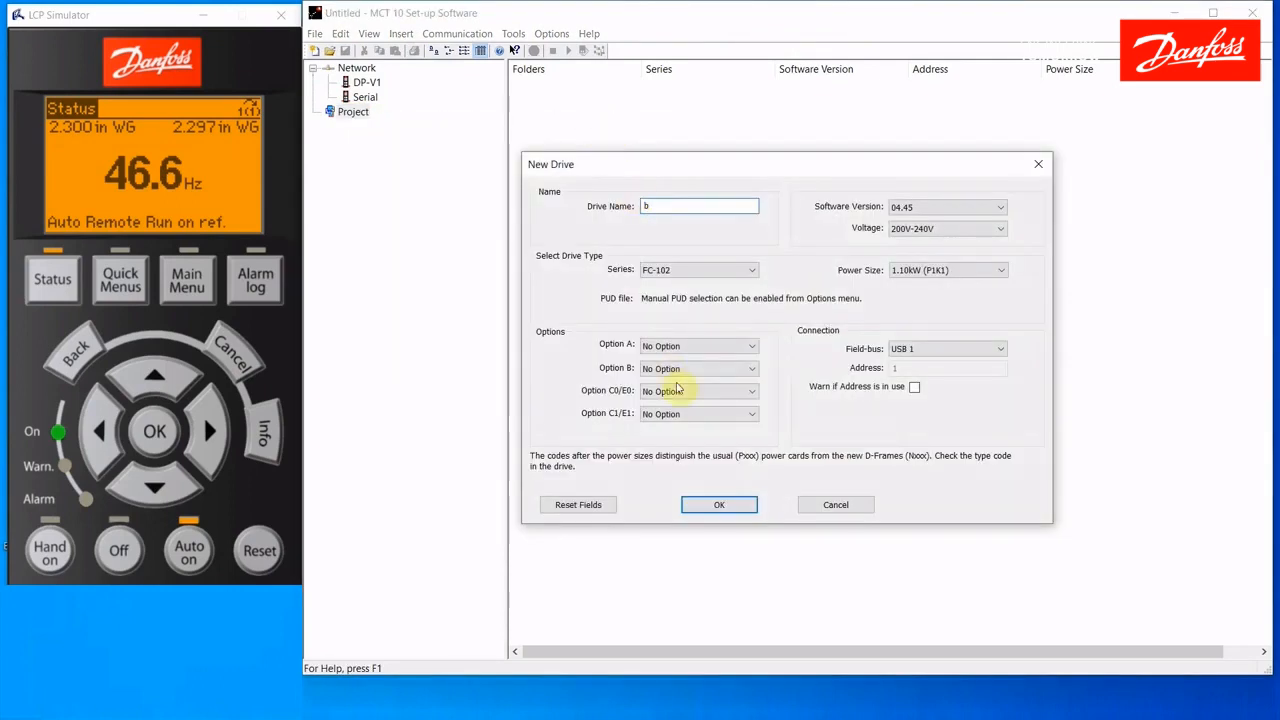
left_click(719, 505)
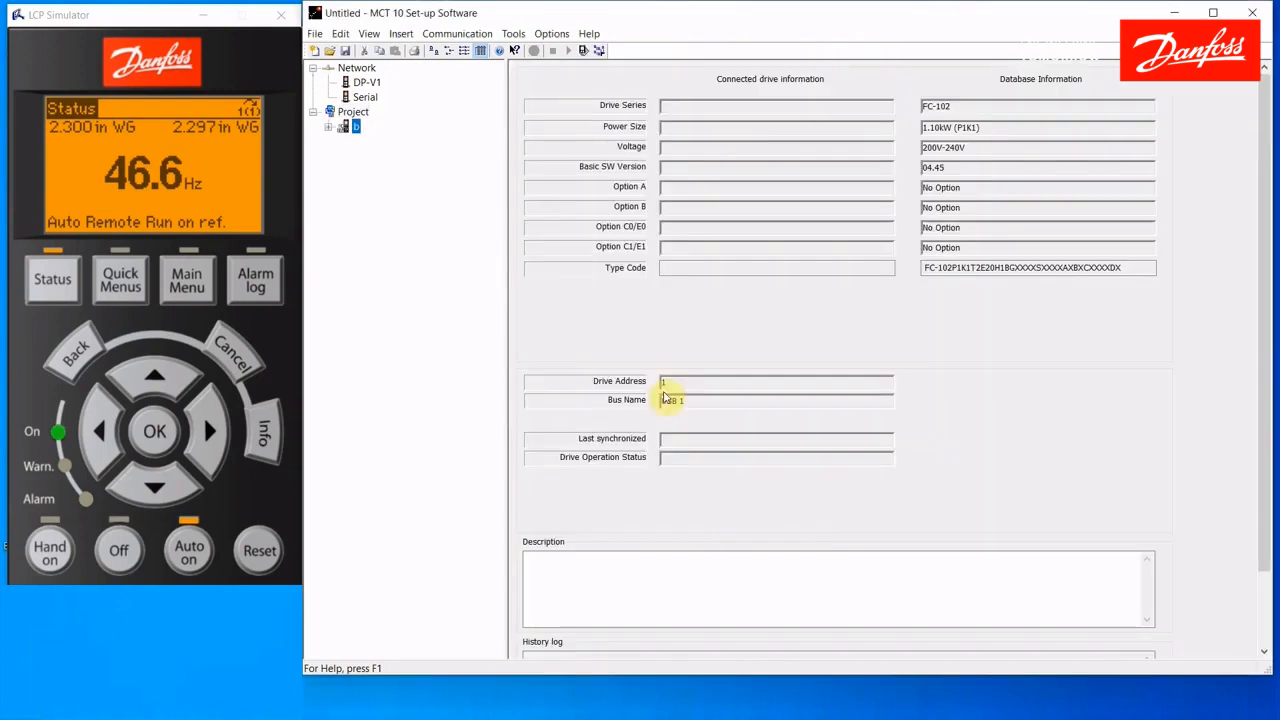
Save the project containing drive b in the MCT10 lesson folder on the Desktop.
left_click(314, 35)
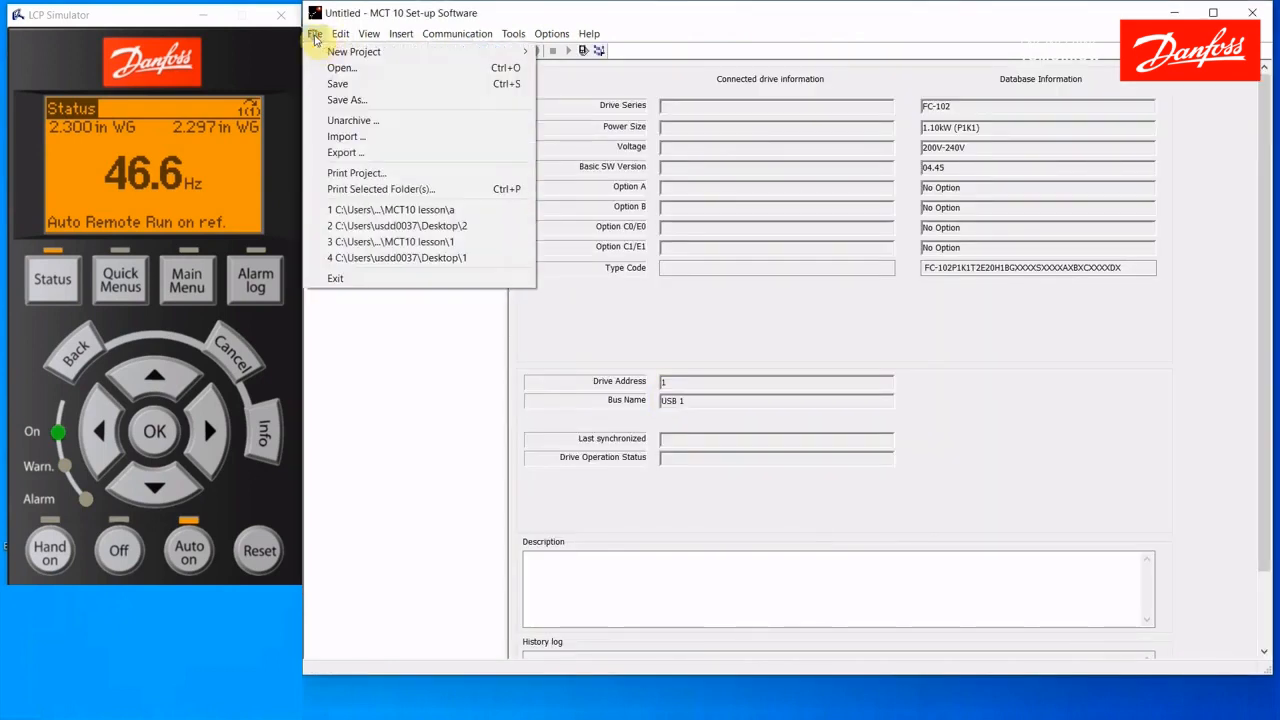
left_click(346, 99)
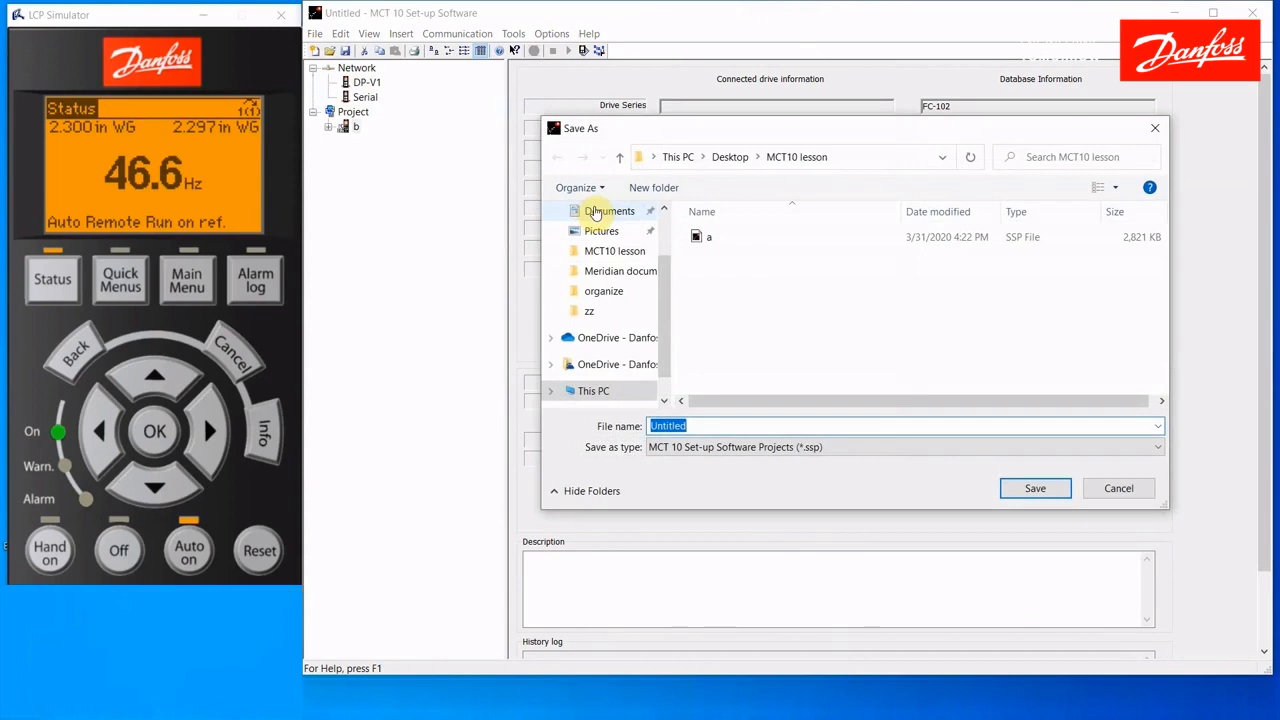
left_click(625, 252)
left_click(1035, 488)
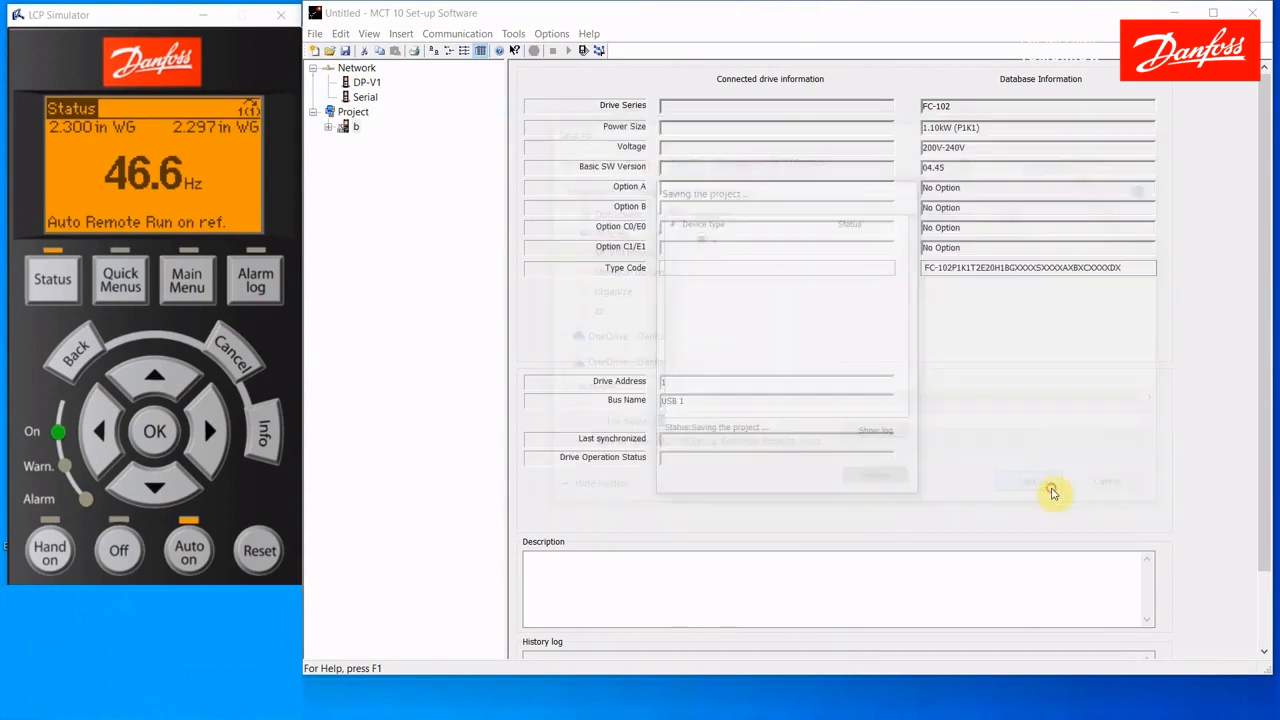
Close the saved project containing drive b and relaunch MCT 10 with an empty project.
left_click(1252, 13)
key("super")
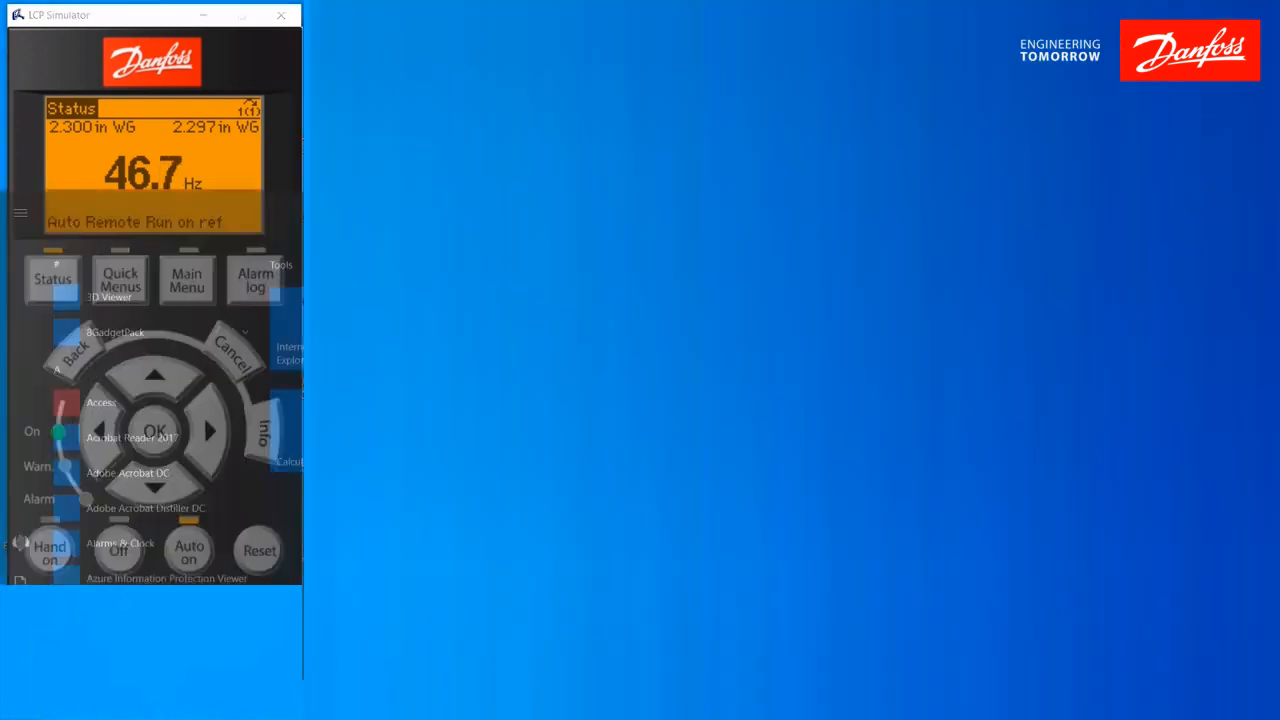
key("super")
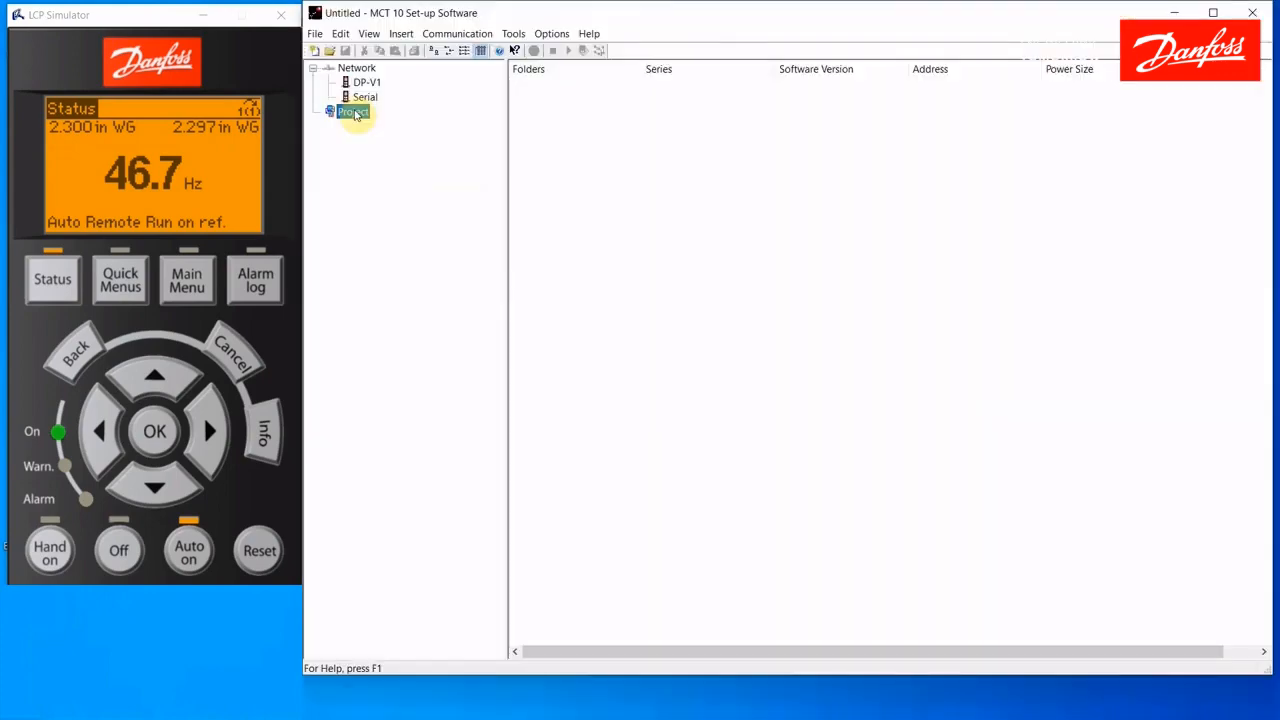
Add a new FC-102 drive named "c" to the empty Project, with software version 04.45 and power size 1.10kW (P1K1).
right_click(352, 112)
mouse_move(370, 119)
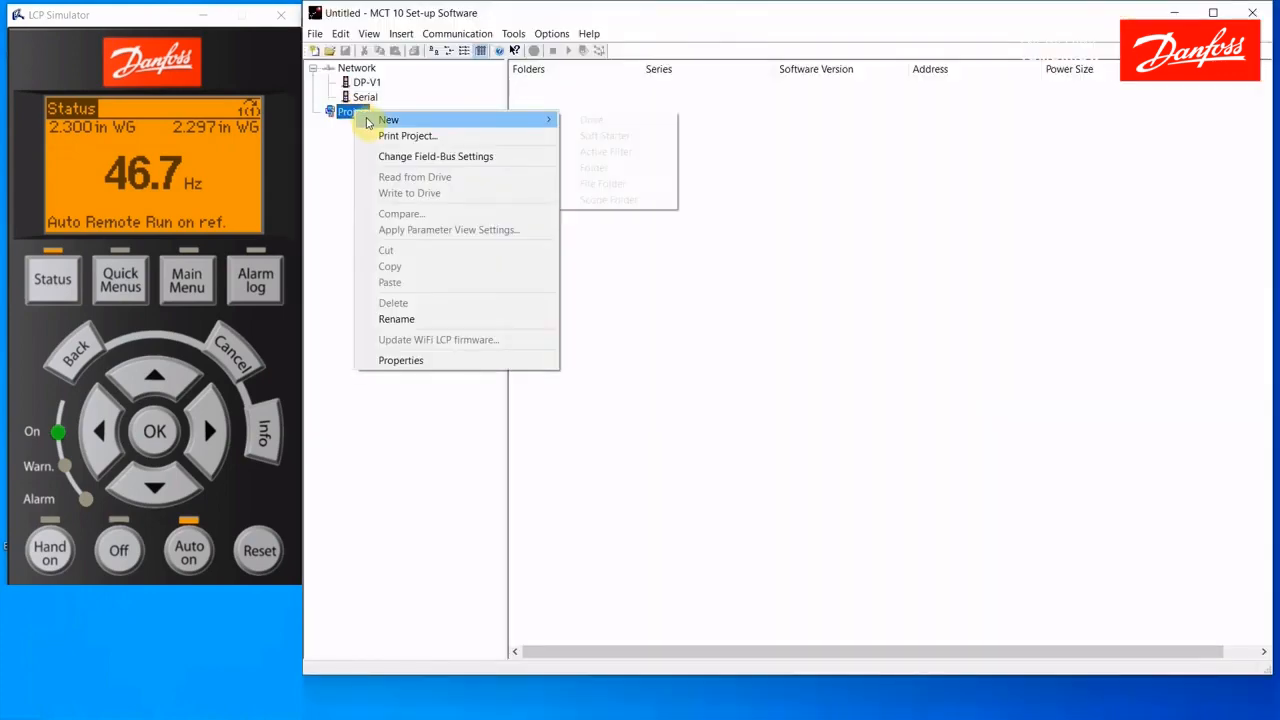
left_click(603, 120)
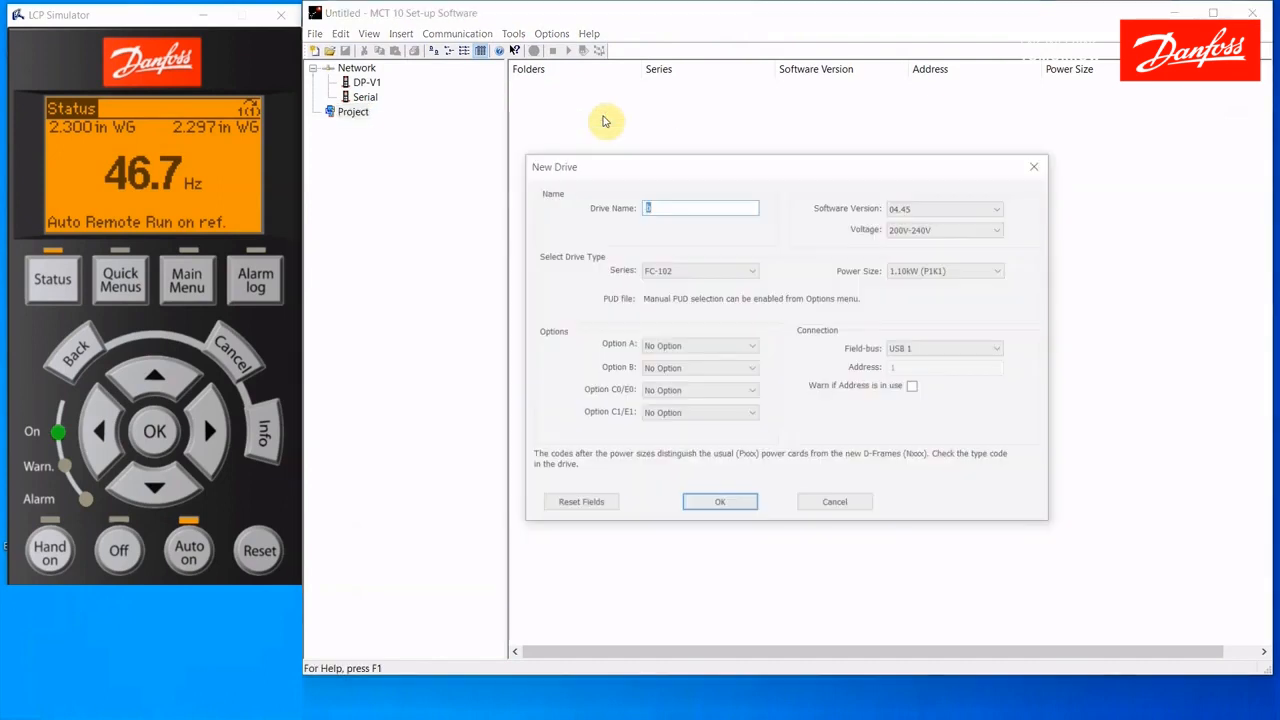
type("C")
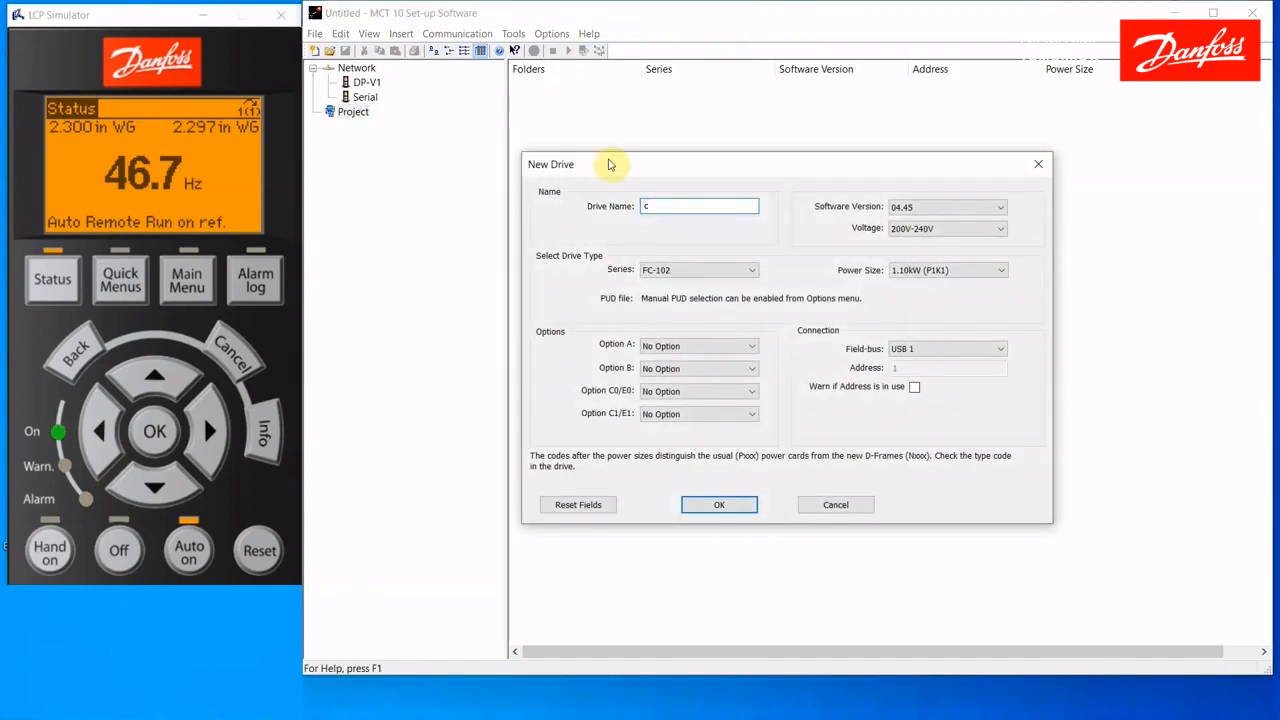
left_click(720, 505)
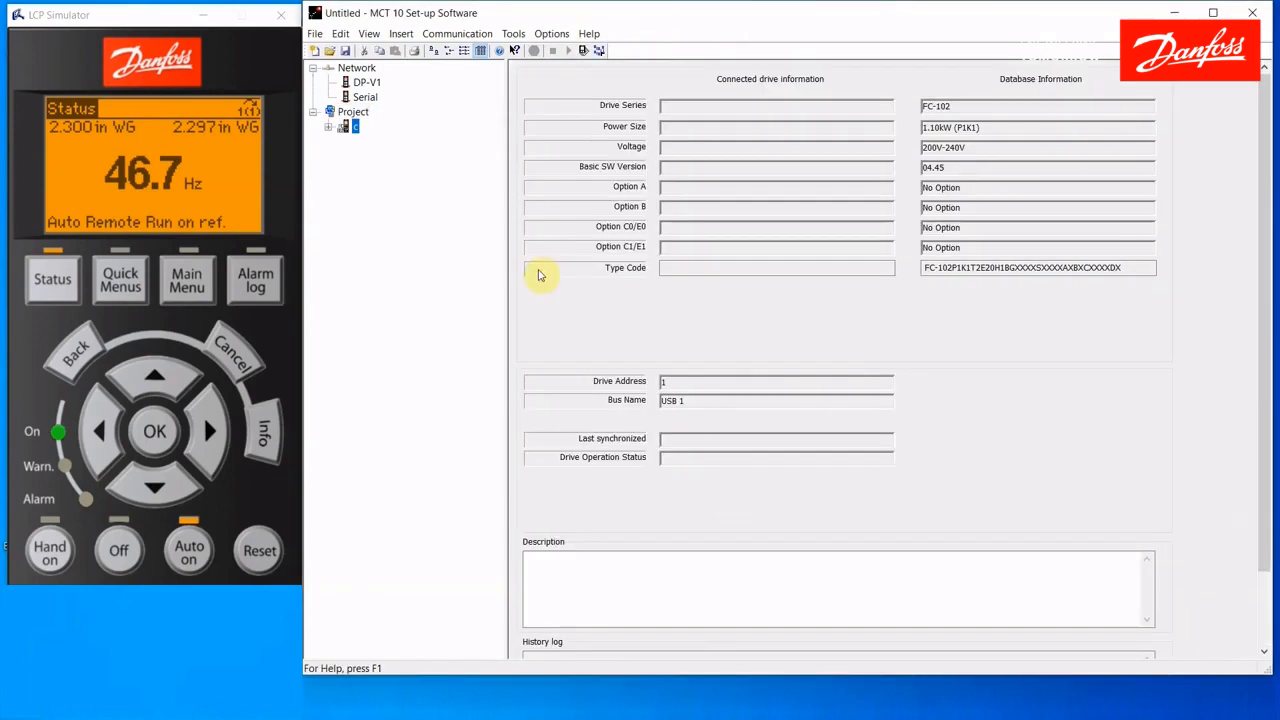
Save the project as "c" in the MCT10 lesson folder on the Desktop and close MCT 10.
left_click(316, 33)
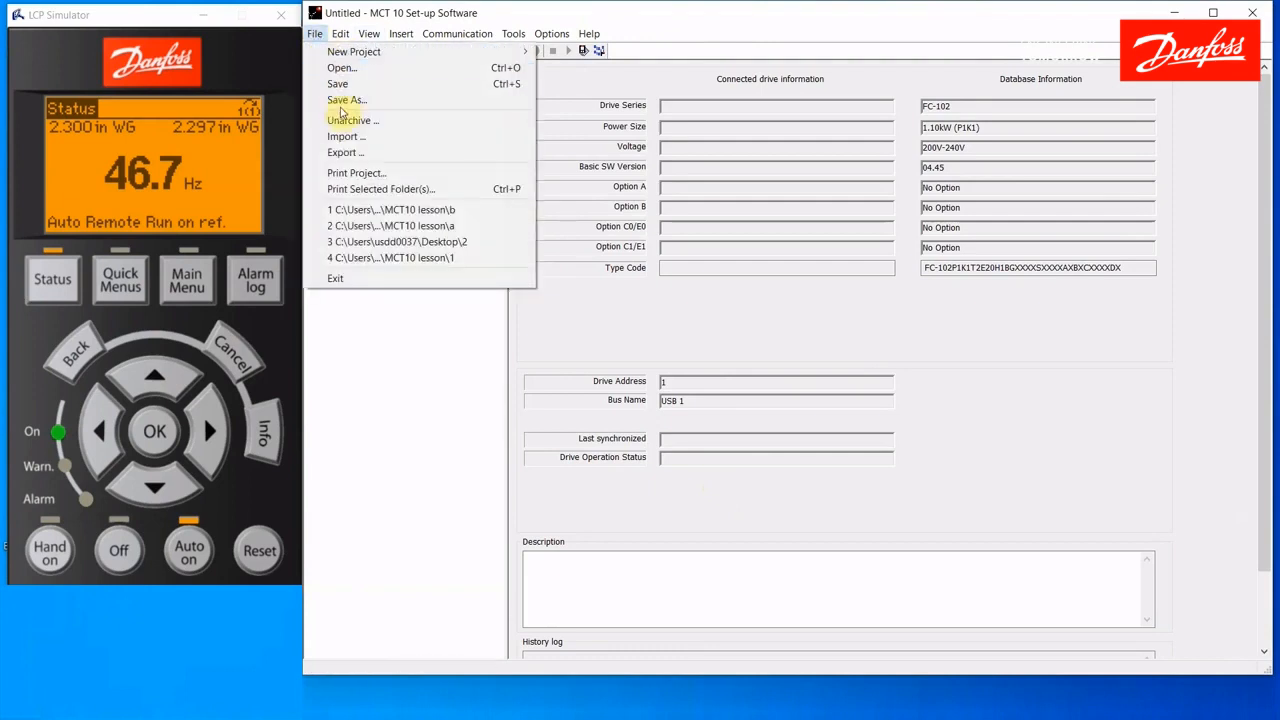
left_click(342, 114)
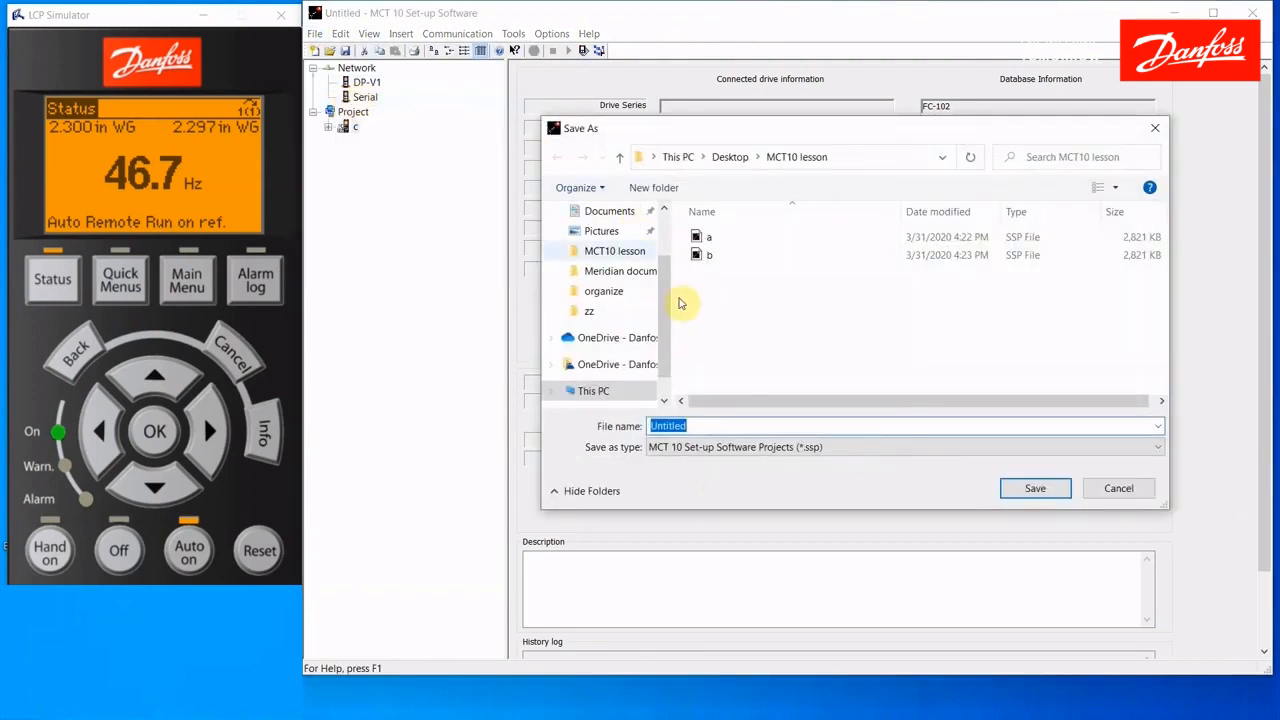
type("c")
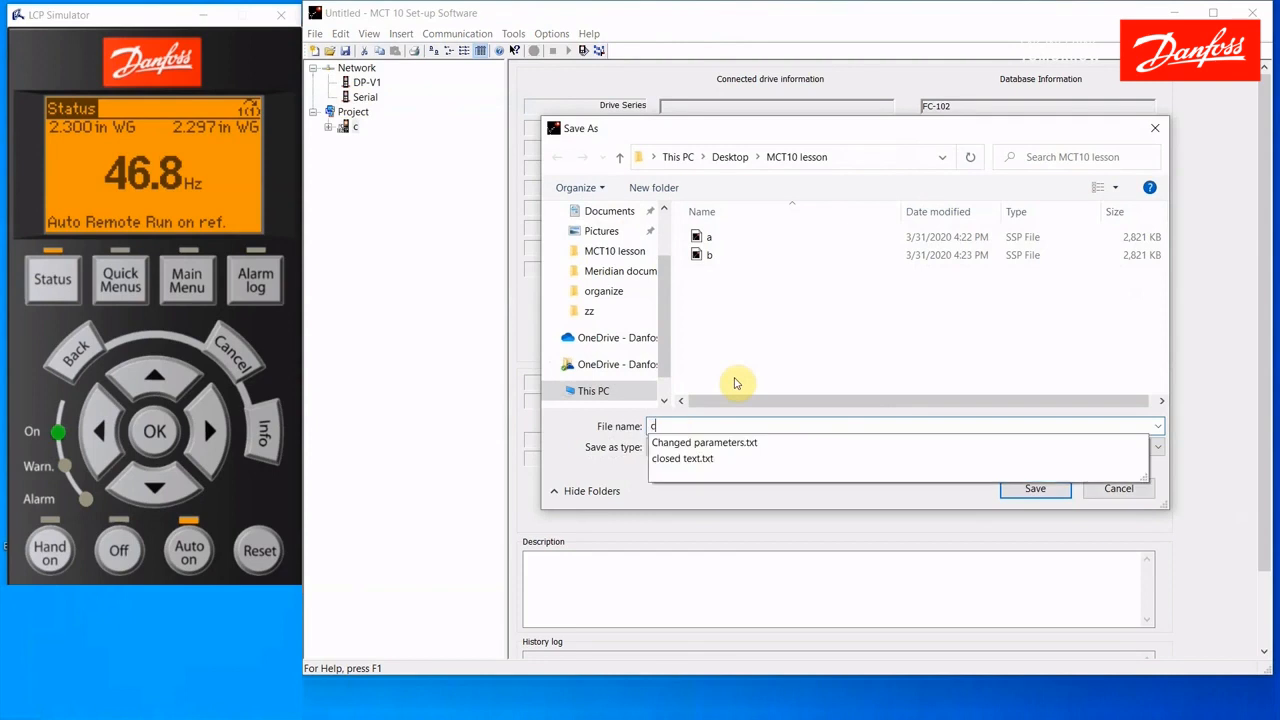
left_click(1047, 490)
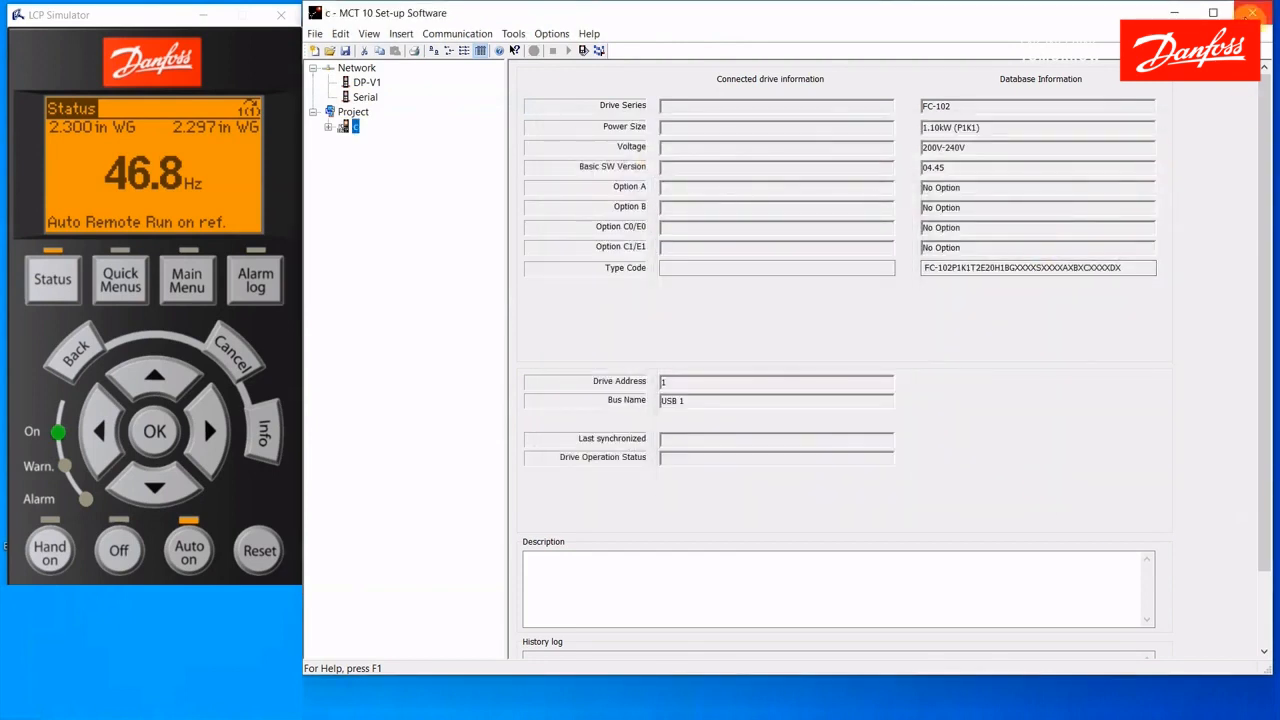
left_click(1252, 12)
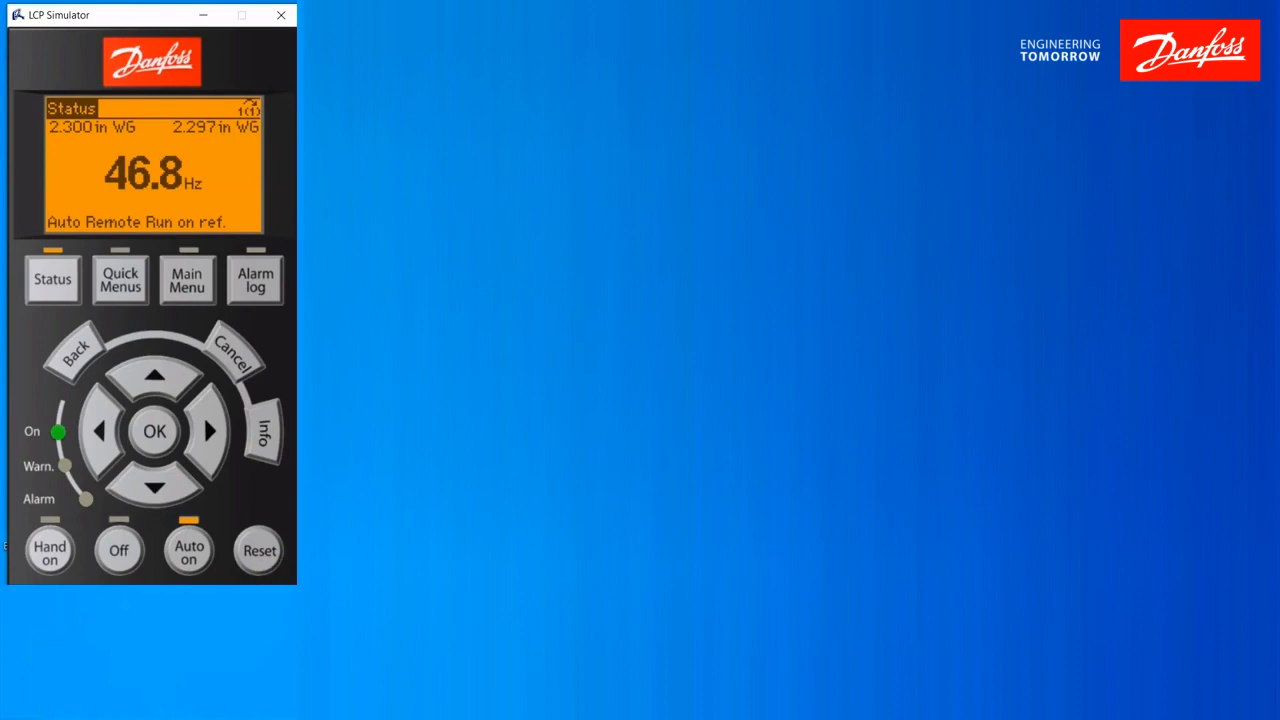
Copy drive b from project file b in the MCT10 lesson folder, closing that project without saving changes.
key("alt+Tab")
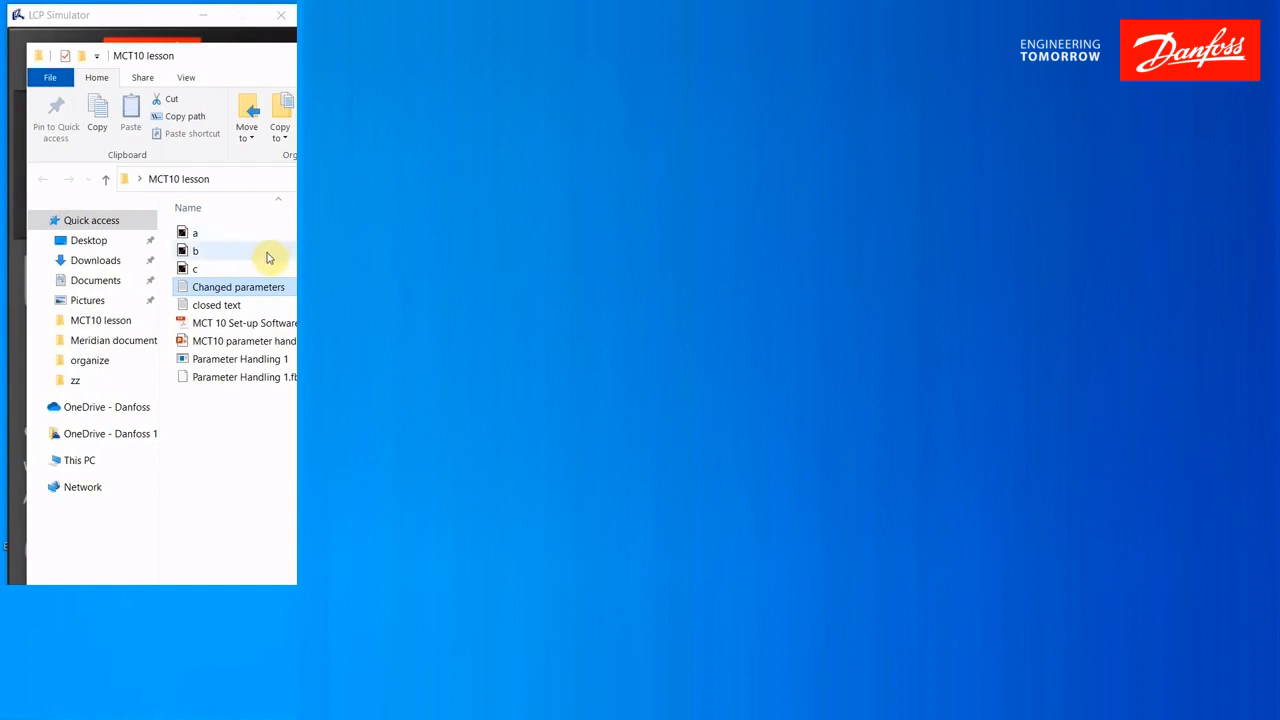
double_click(267, 254)
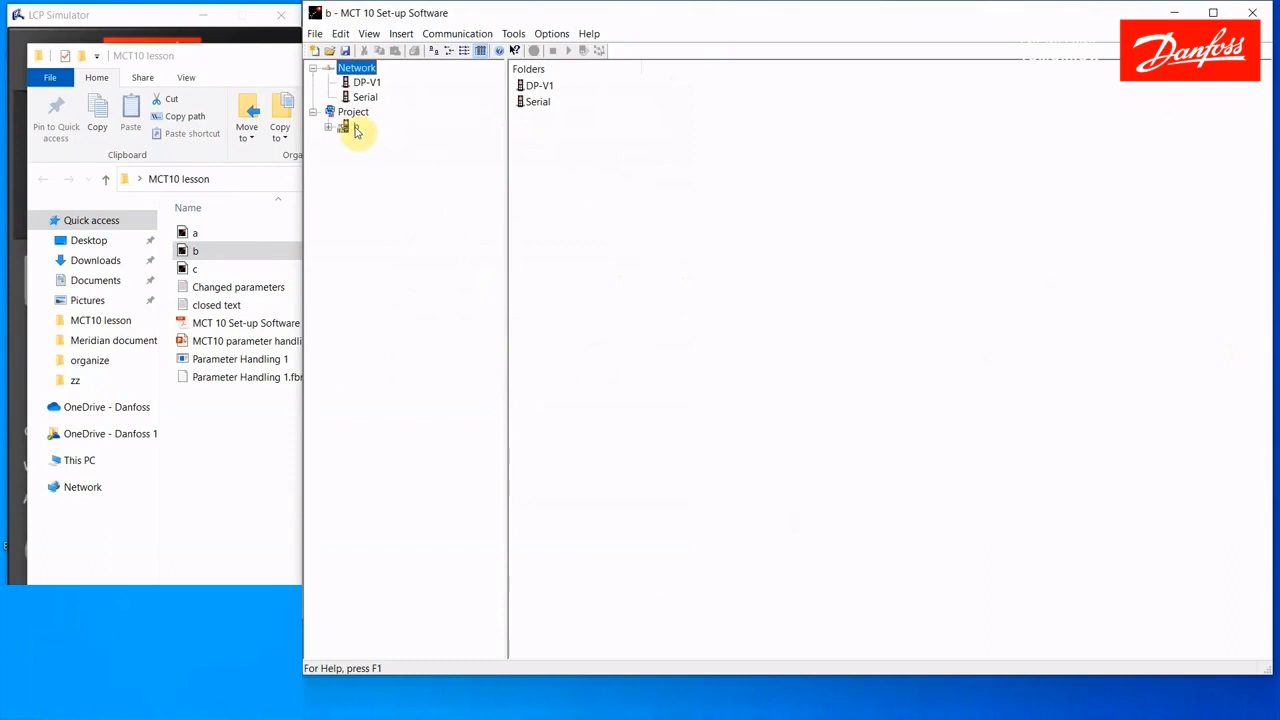
right_click(357, 128)
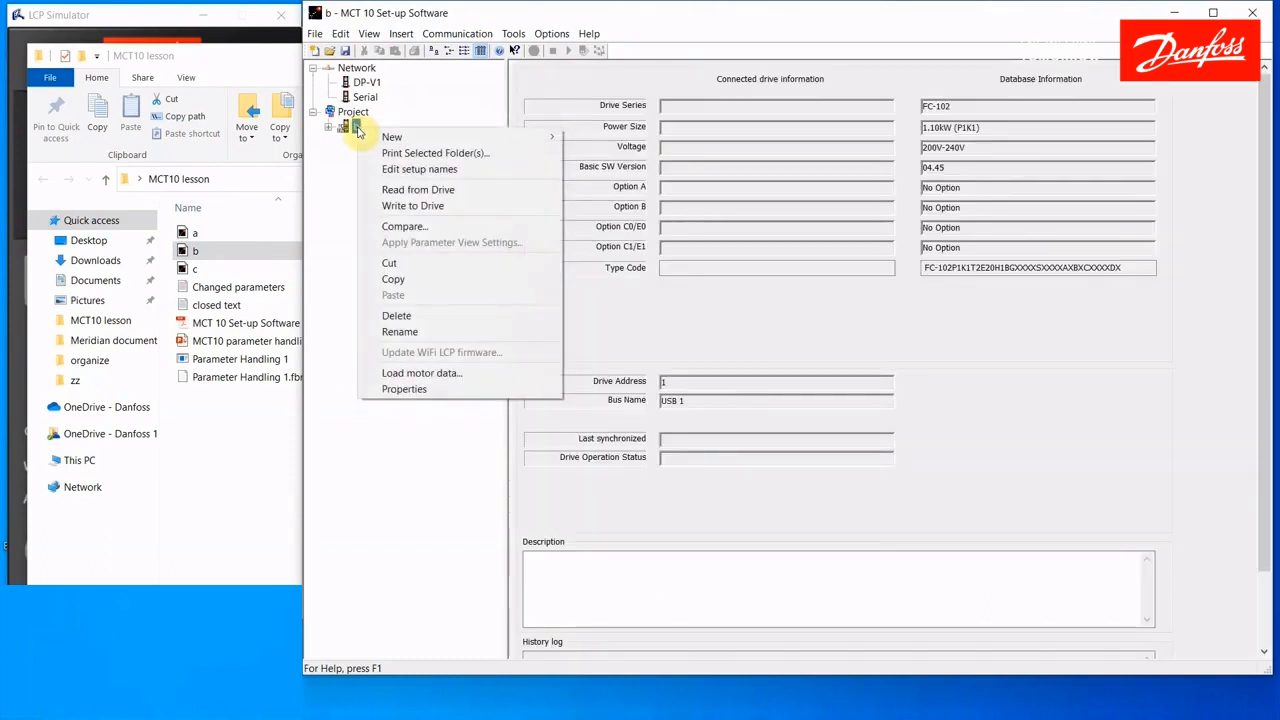
left_click(395, 280)
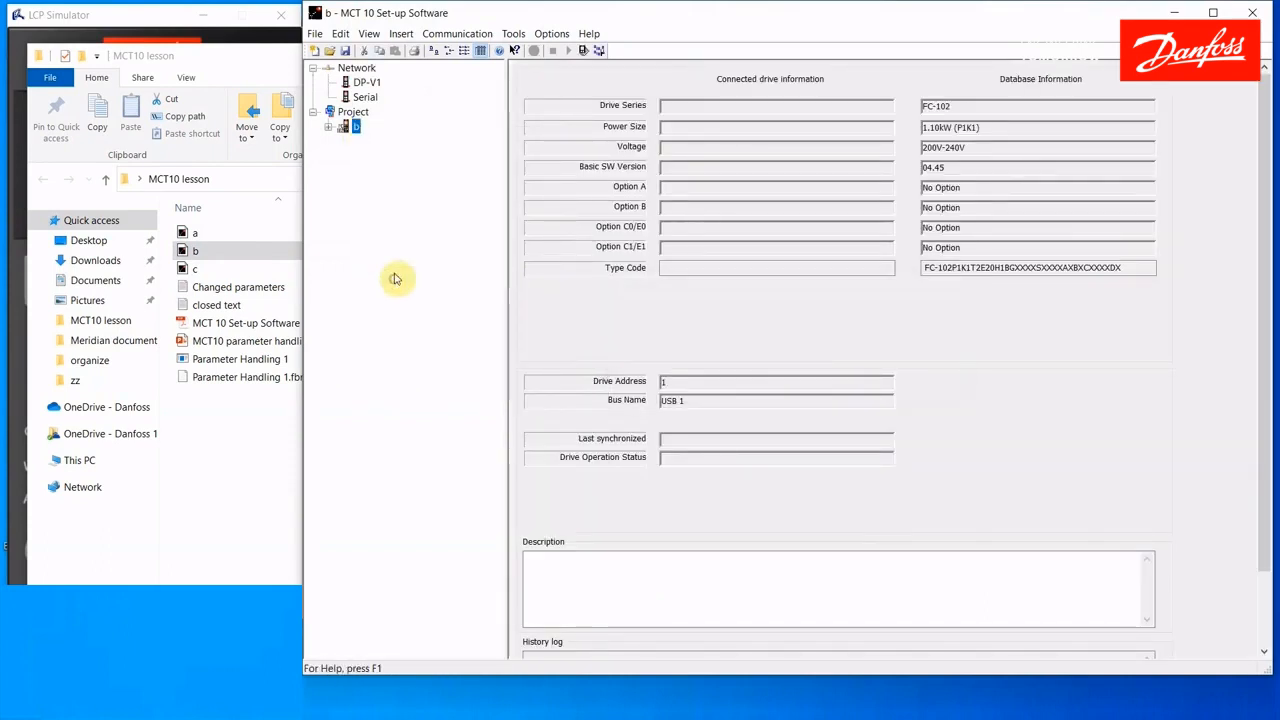
left_click(1257, 14)
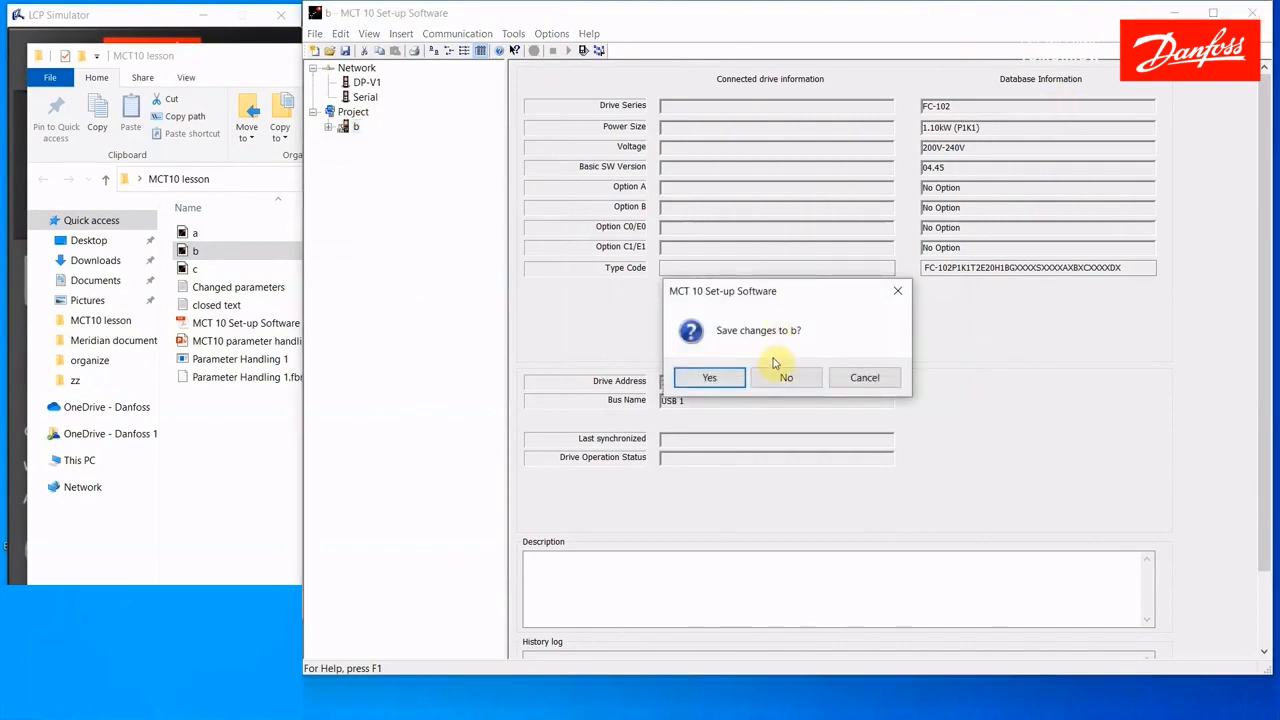
left_click(786, 379)
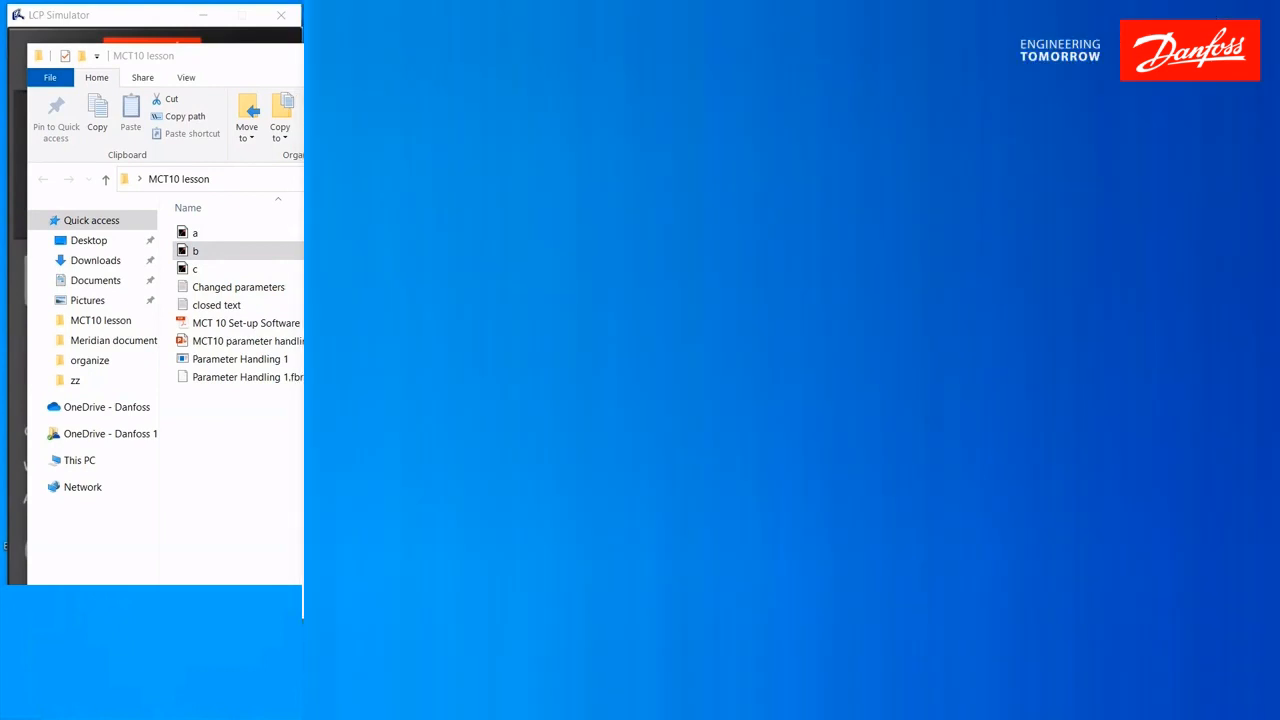
Paste the copied drive b into the Project of file a, and close the file with its changes saved.
double_click(273, 236)
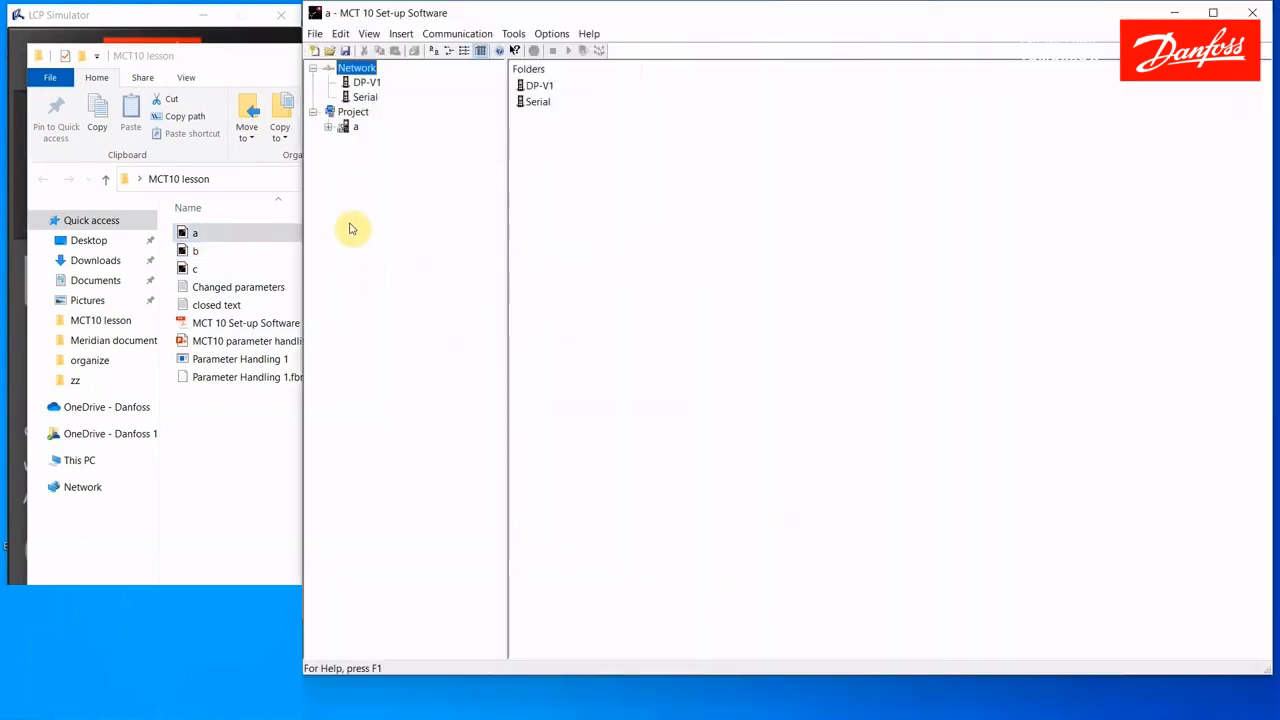
left_click(347, 113)
right_click(347, 113)
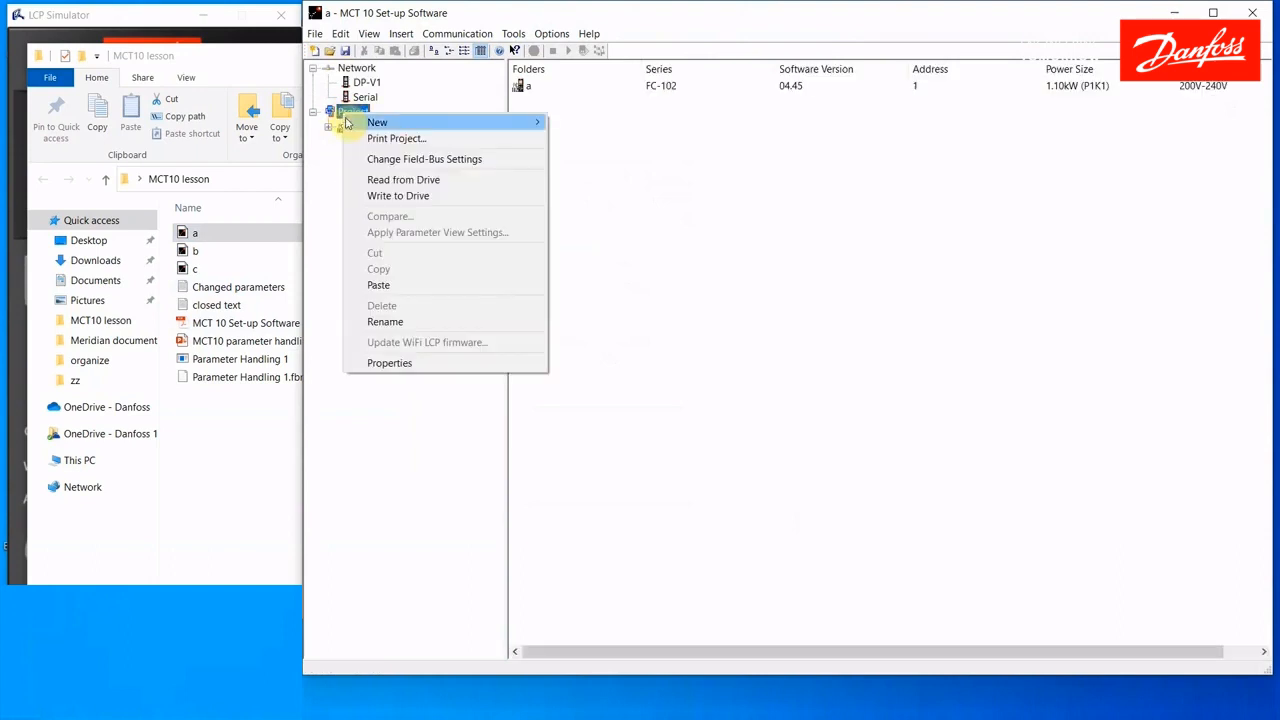
left_click(372, 285)
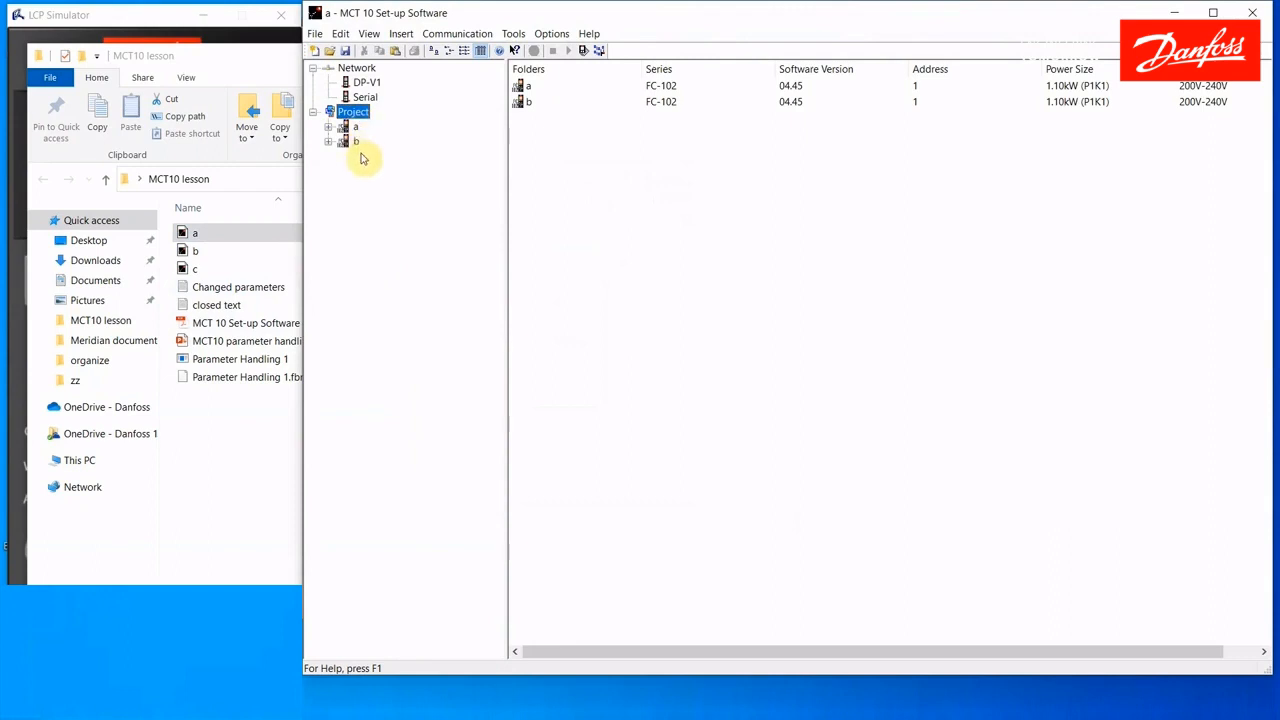
left_click(1252, 12)
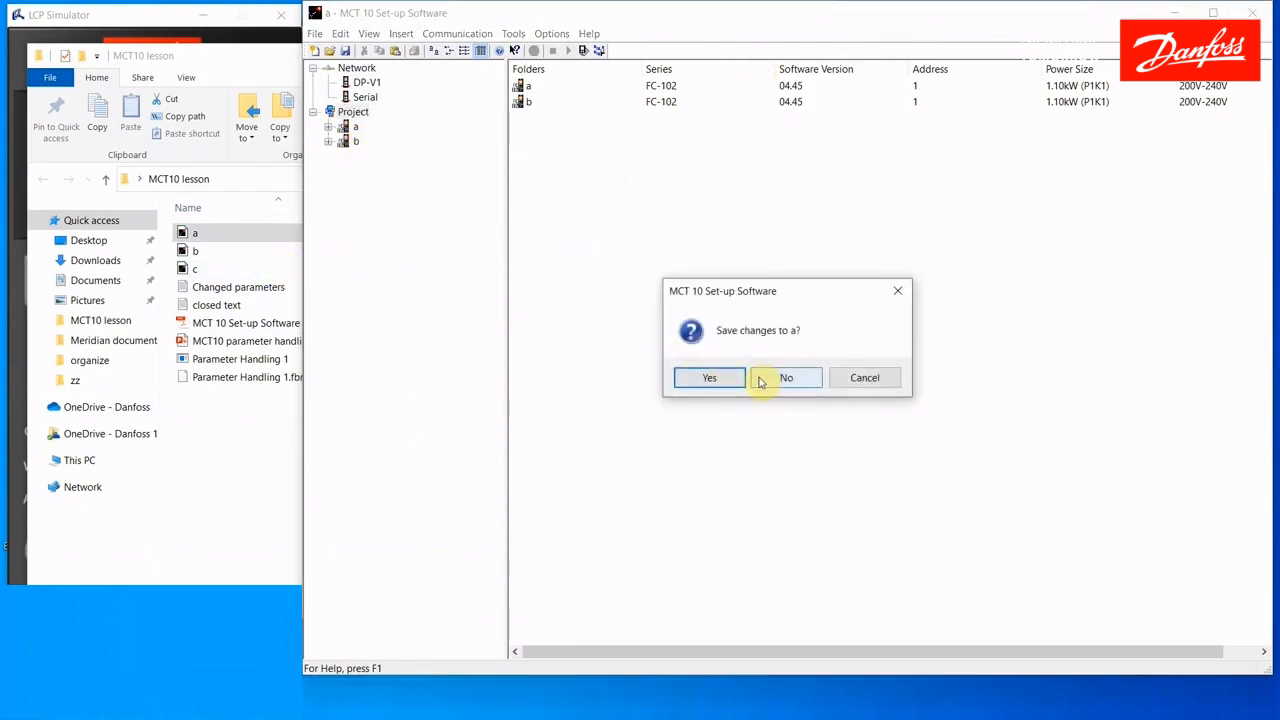
left_click(716, 377)
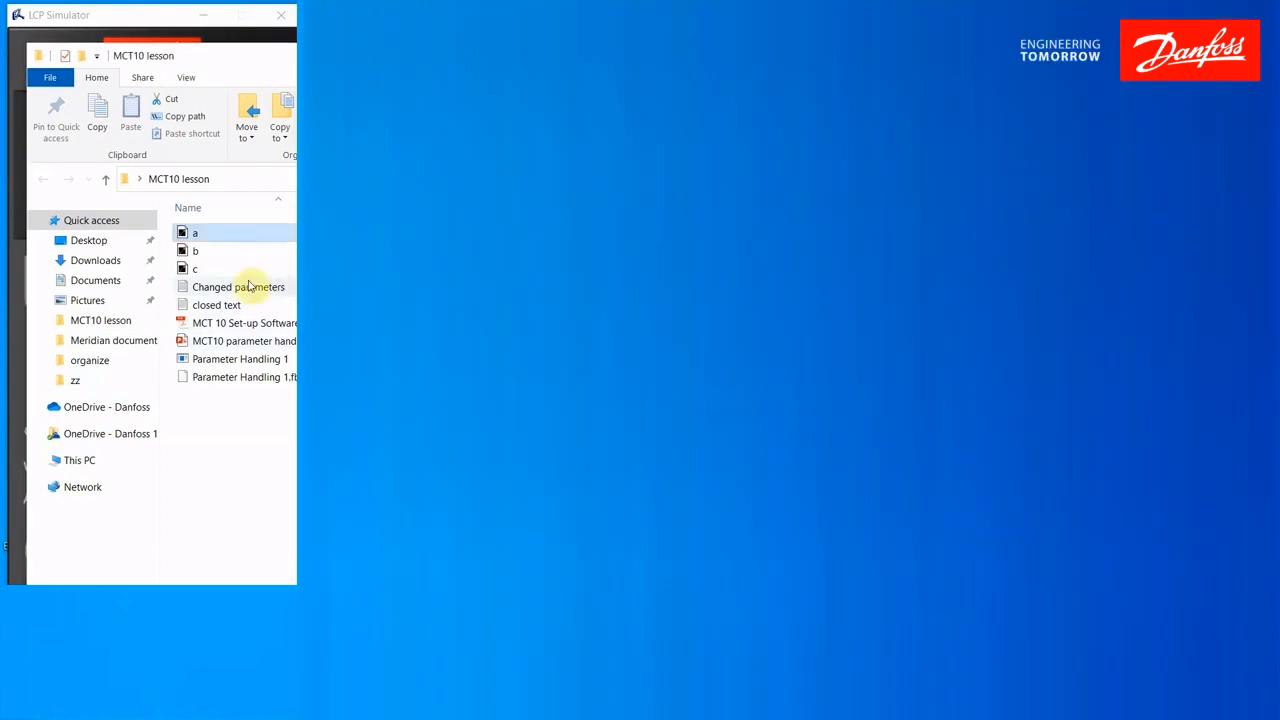
Copy drive c from project file c in the MCT10 lesson folder, closing that project without saving changes.
left_click(236, 271)
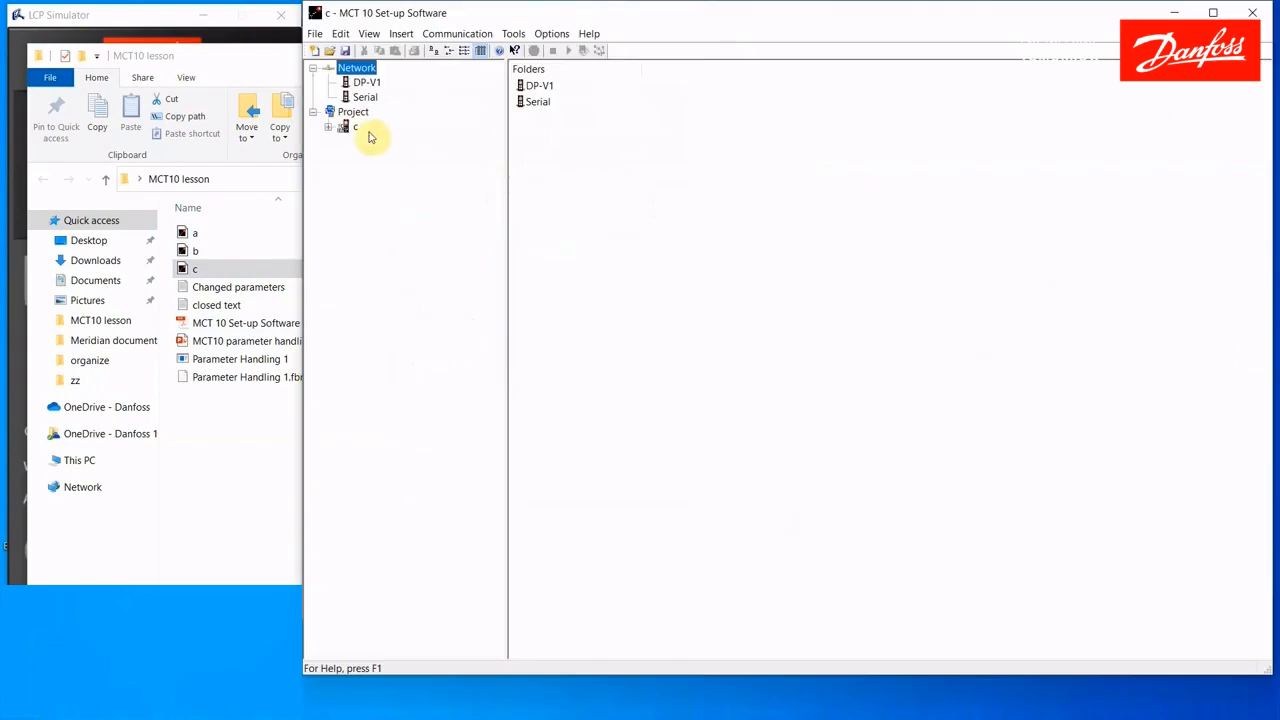
right_click(358, 132)
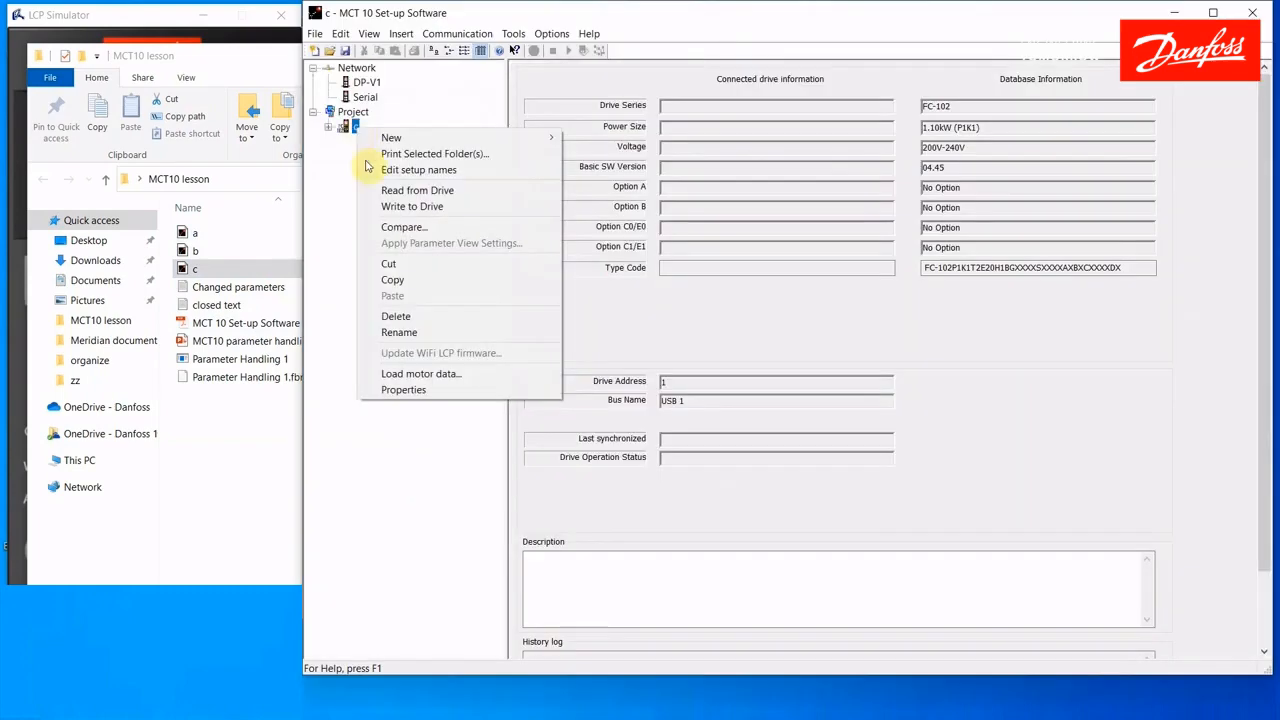
left_click(393, 280)
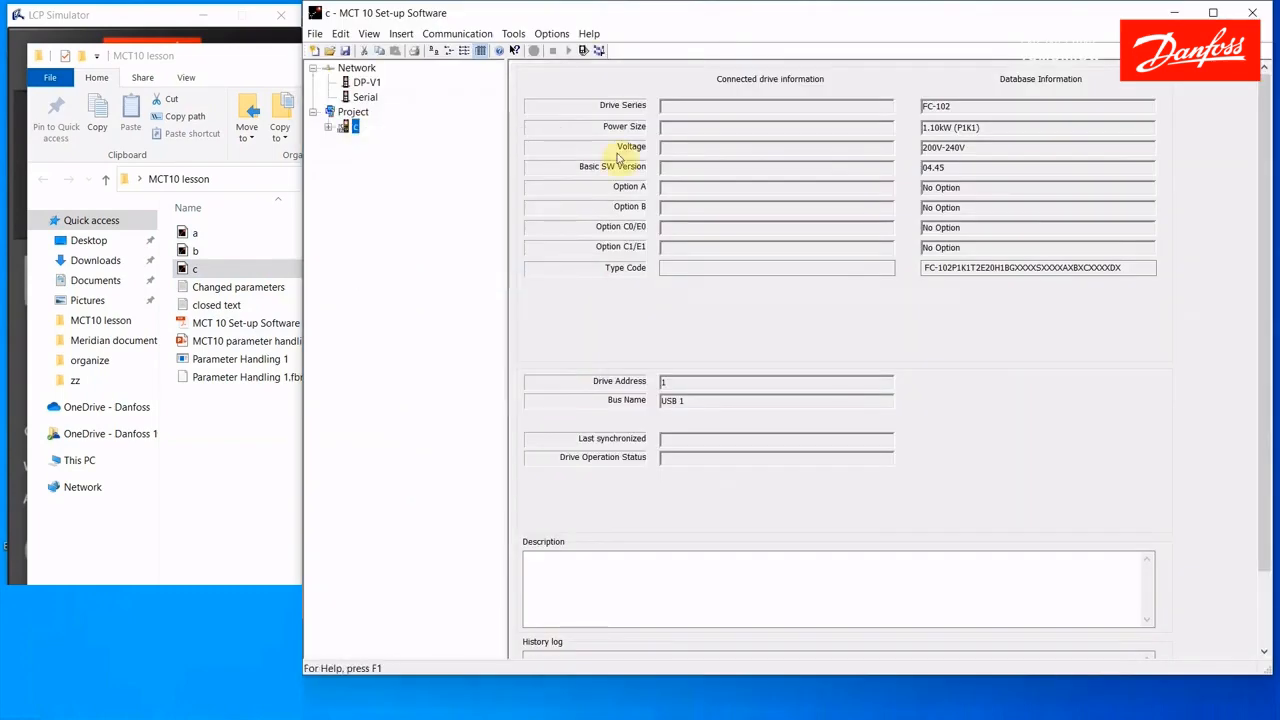
left_click(1258, 16)
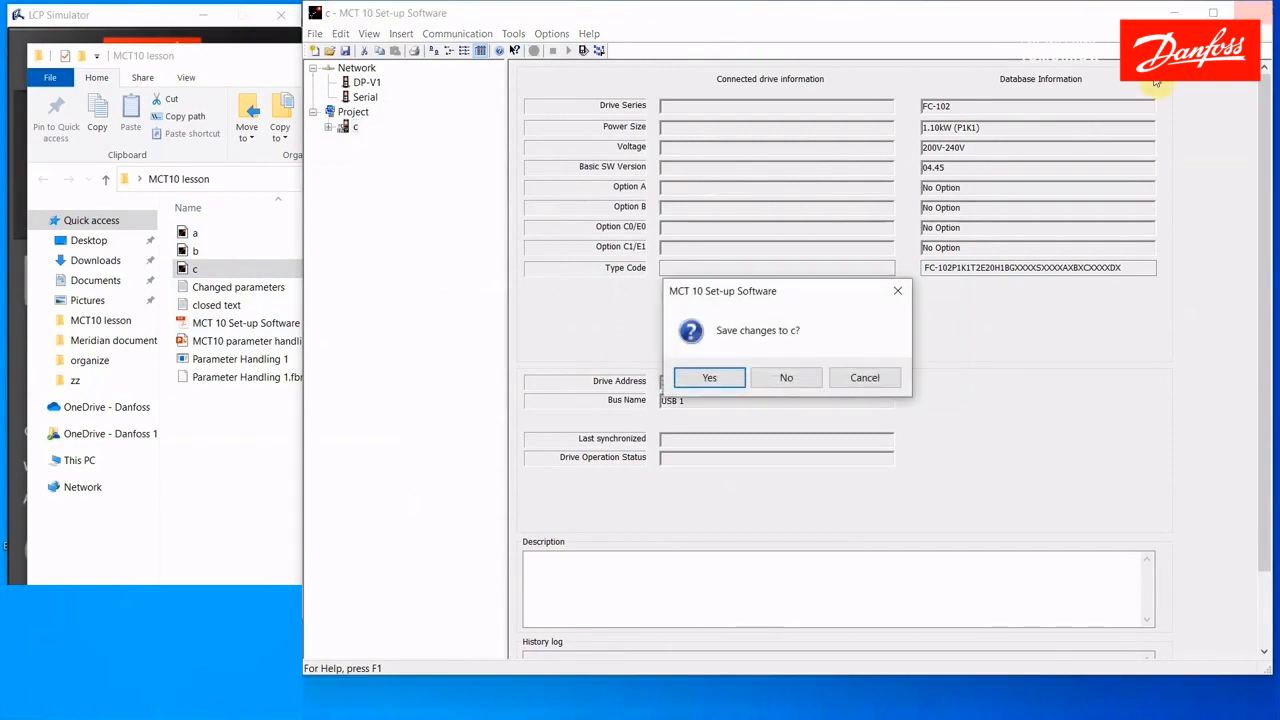
left_click(785, 382)
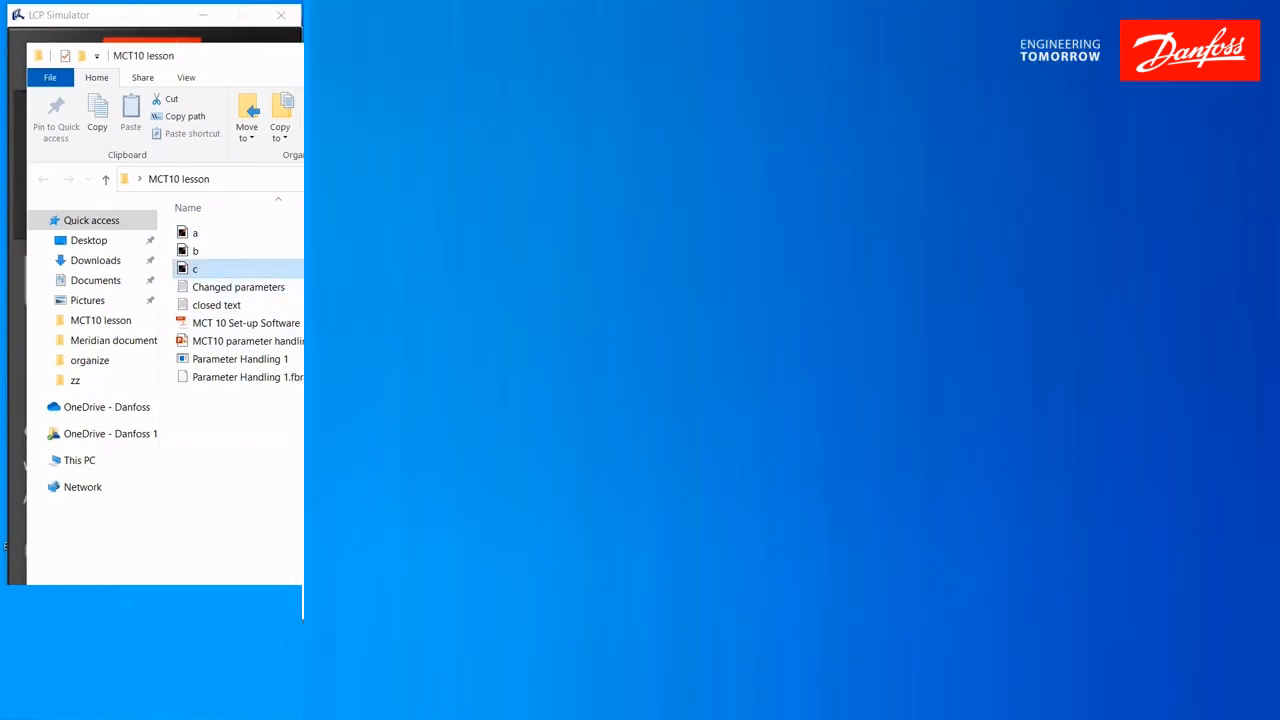
Reopen project file a from the MCT10 lesson folder and paste the copied drive c into its Project.
double_click(197, 233)
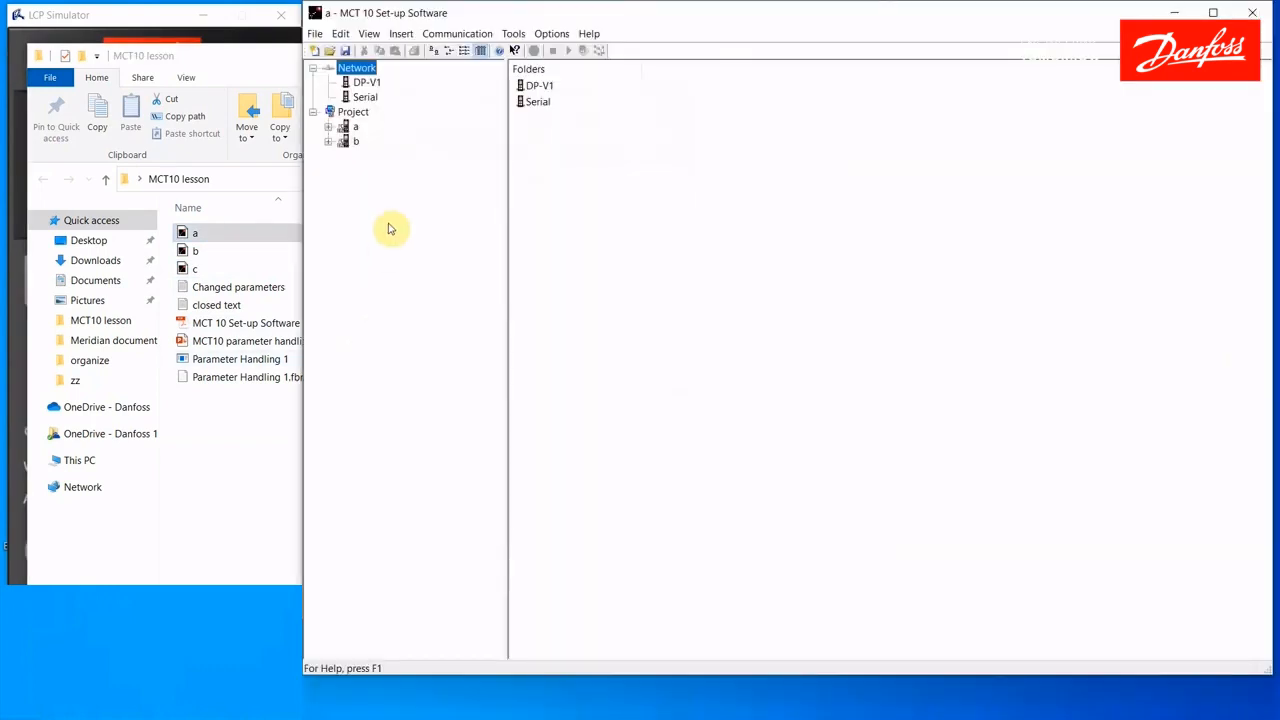
right_click(344, 117)
left_click(385, 289)
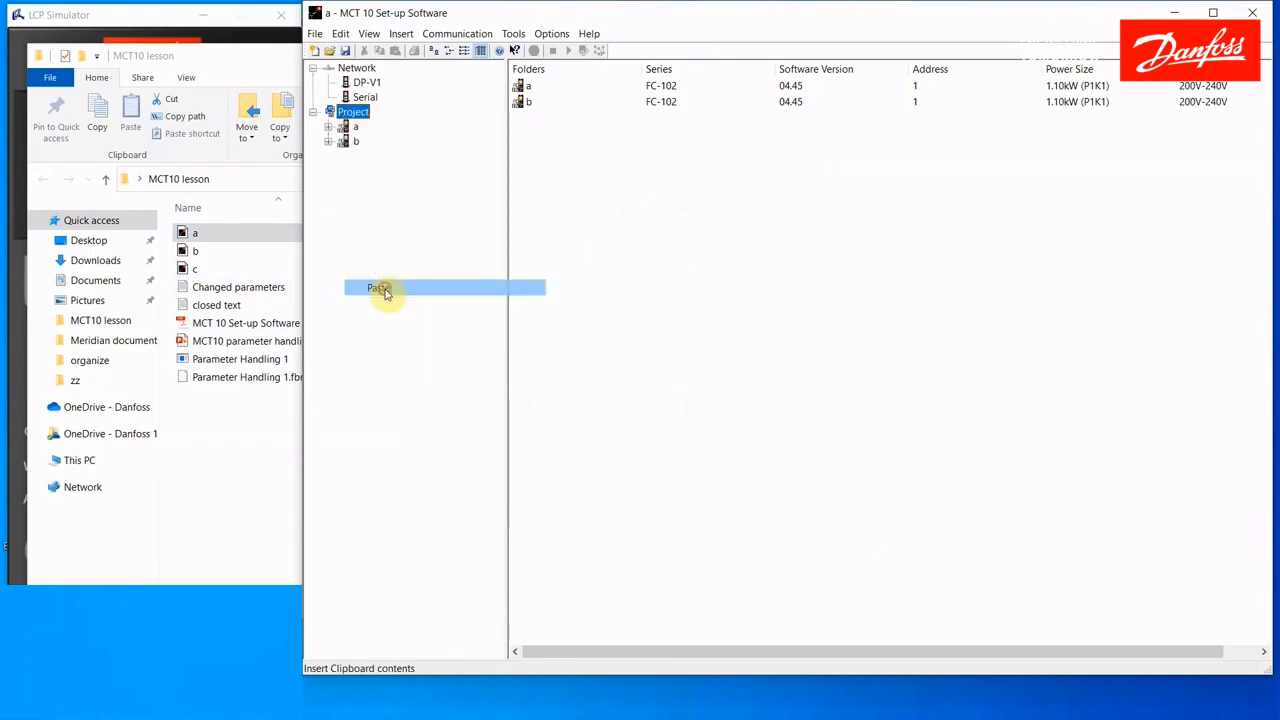